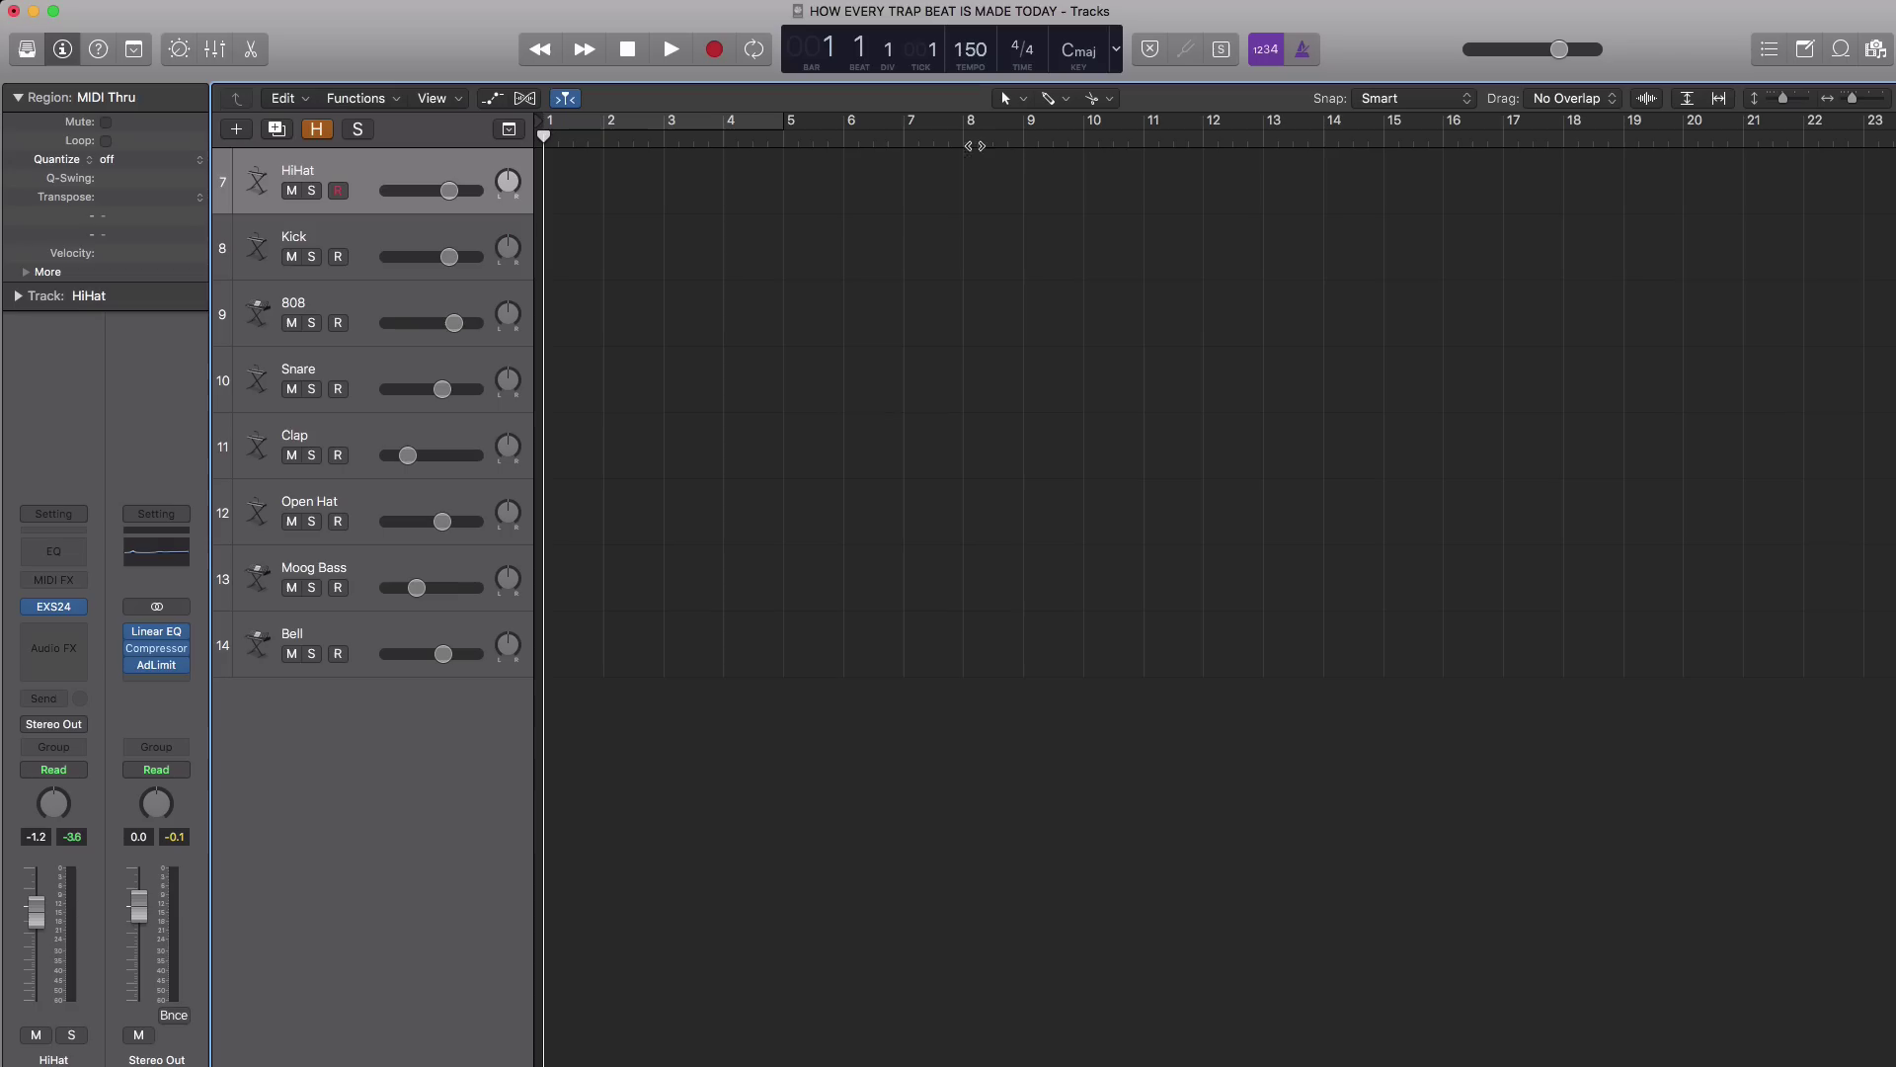
Loop bars 5–9 and create a HiHat region spanning them, then open it for editing.
{"action": "left_click_drag", "start_coordinate": [791, 136], "coordinate": [1017, 135]}
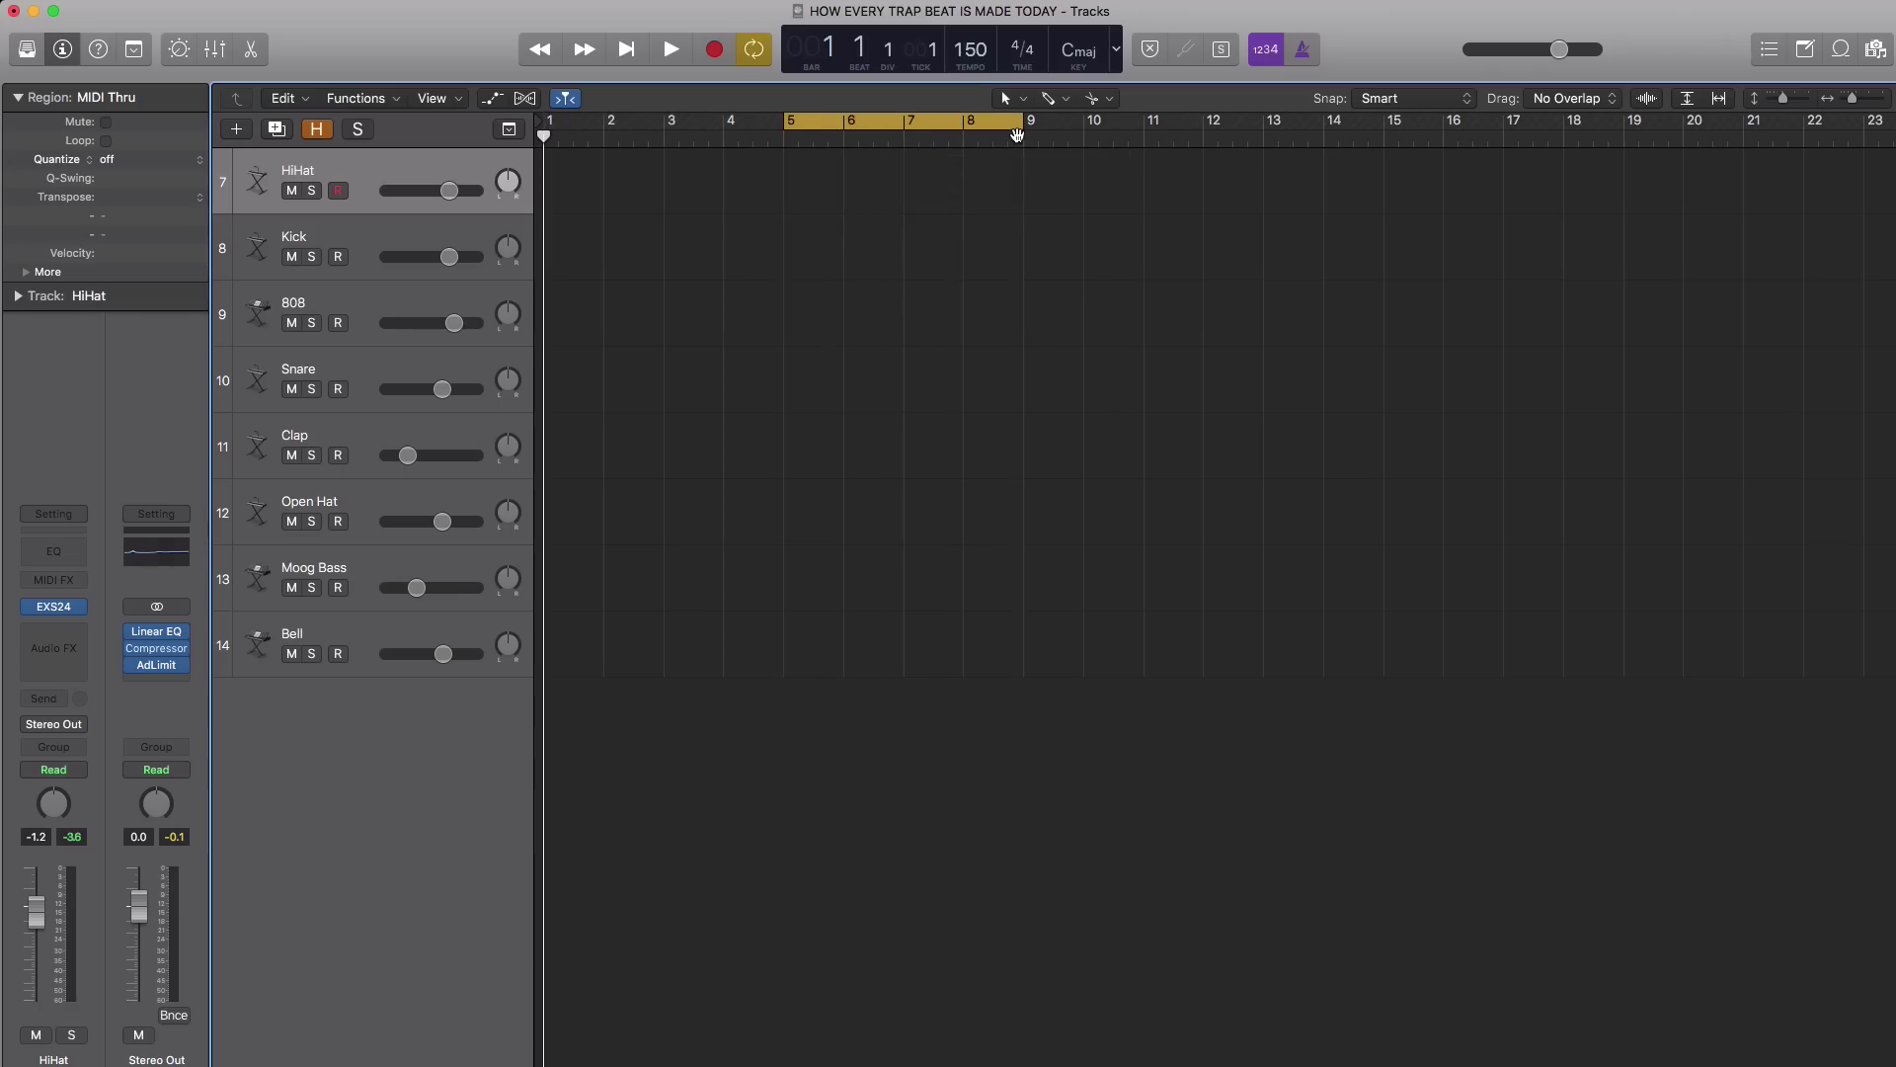
{"action": "left_click", "coordinate": [816, 195]}
{"action": "left_click_drag", "start_coordinate": [840, 200], "coordinate": [1023, 200]}
{"action": "double_click", "coordinate": [914, 199]}
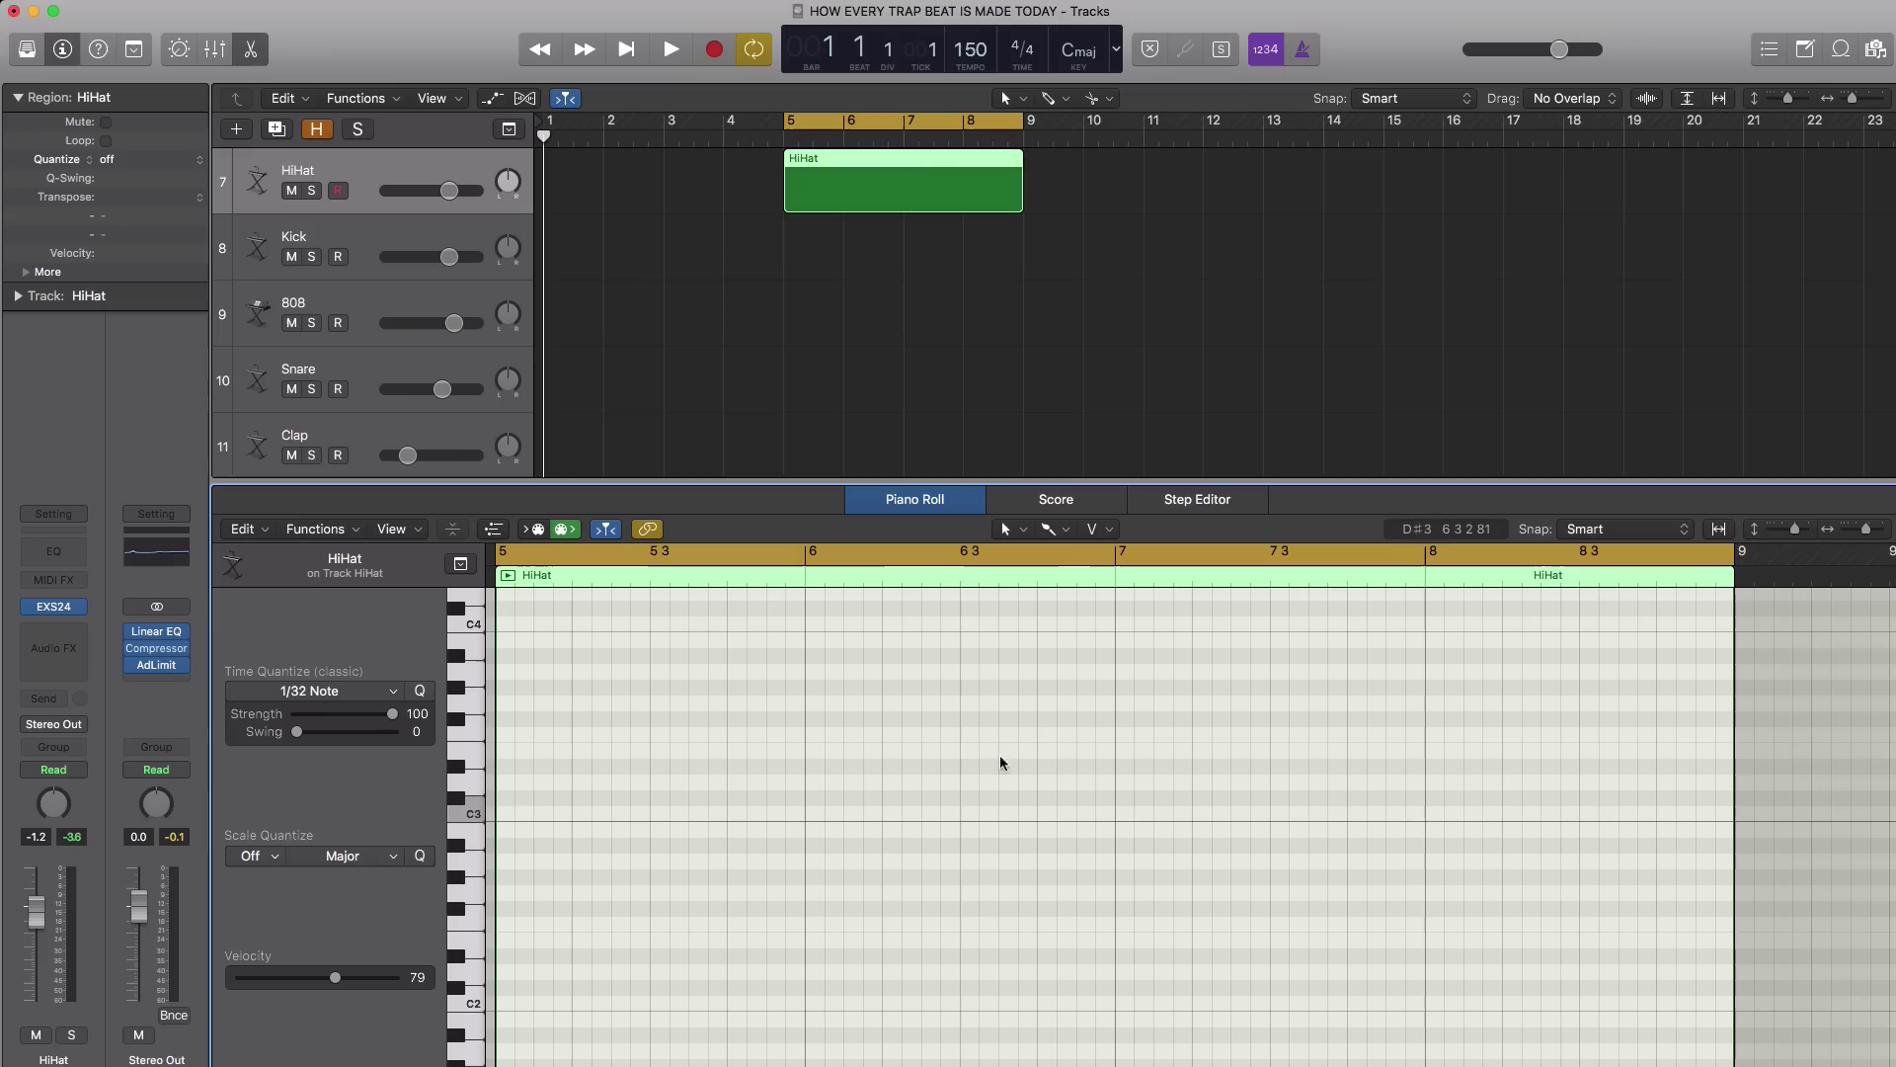
With the Brush tool at 1/8 Note quantize, paint steady C3 hi-hats across the region and play them.
{"action": "left_click", "coordinate": [1053, 529]}
{"action": "left_click", "coordinate": [1094, 864]}
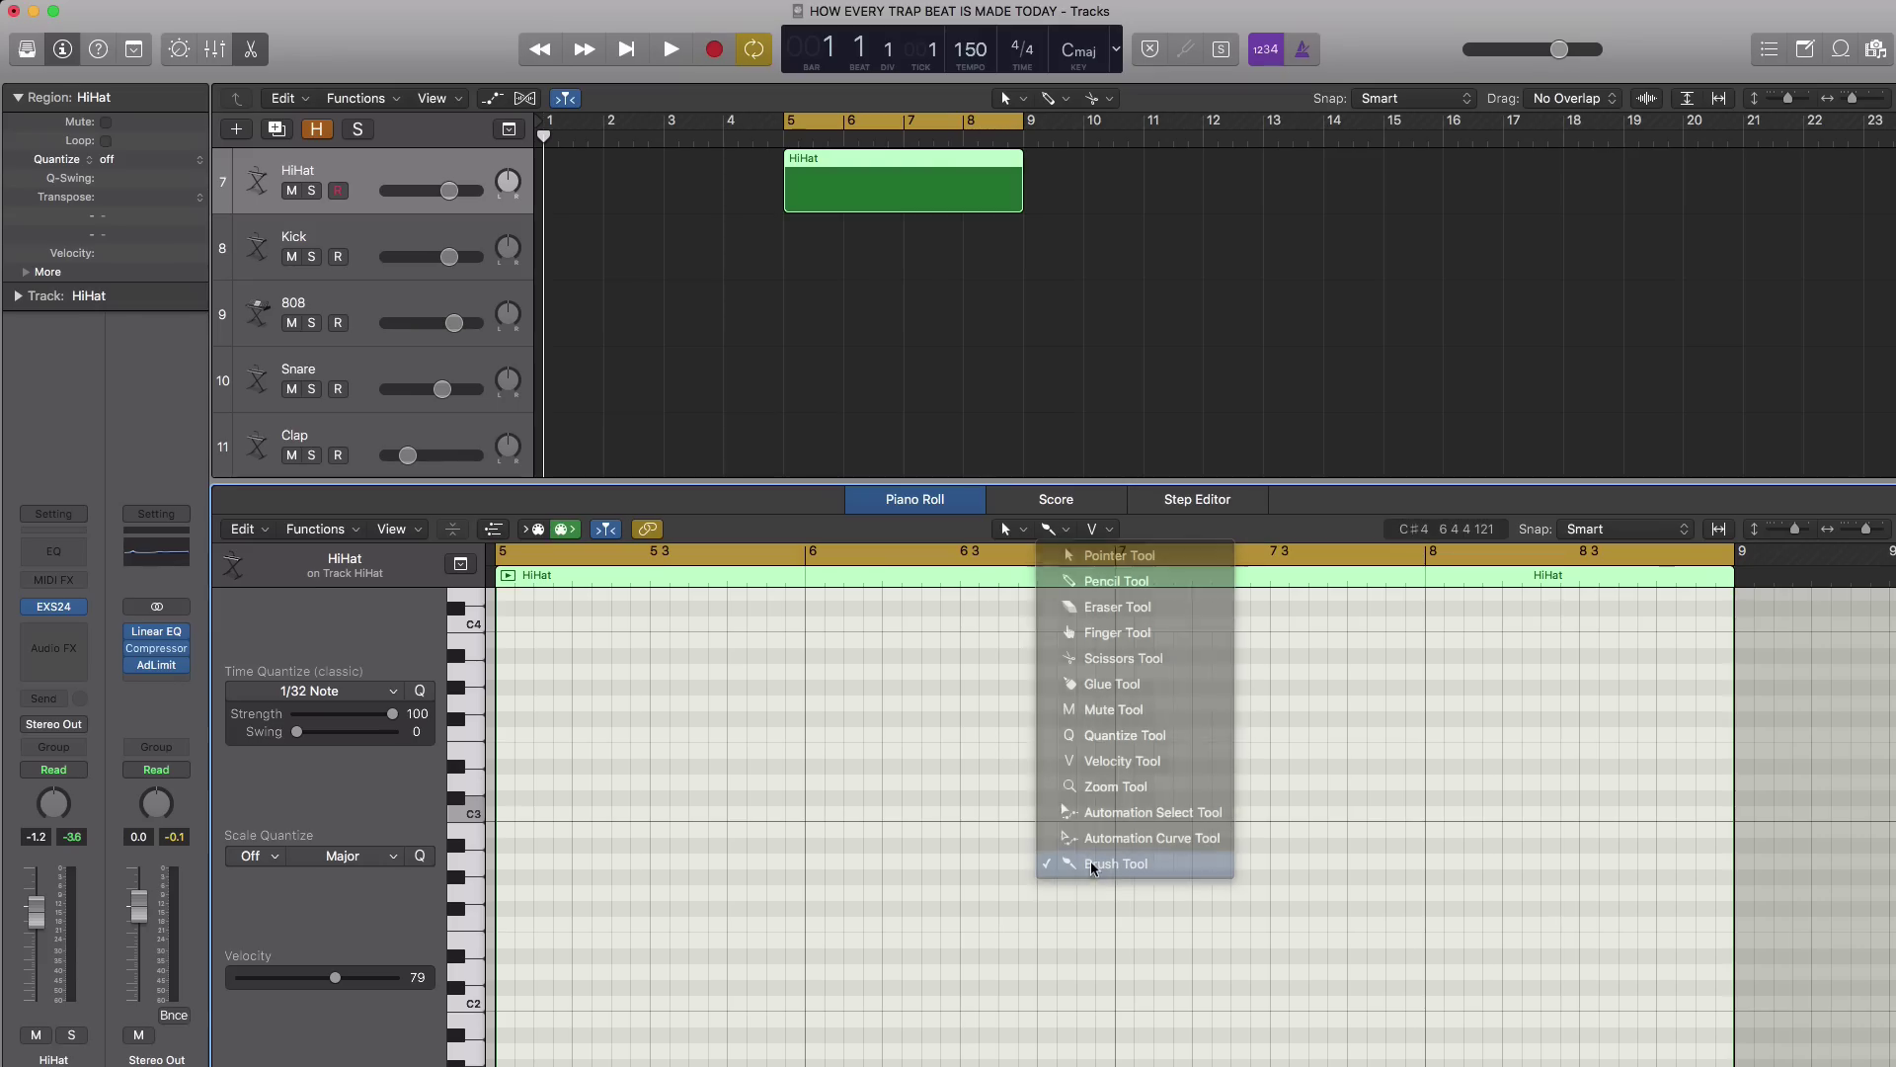
{"action": "left_click", "coordinate": [309, 690]}
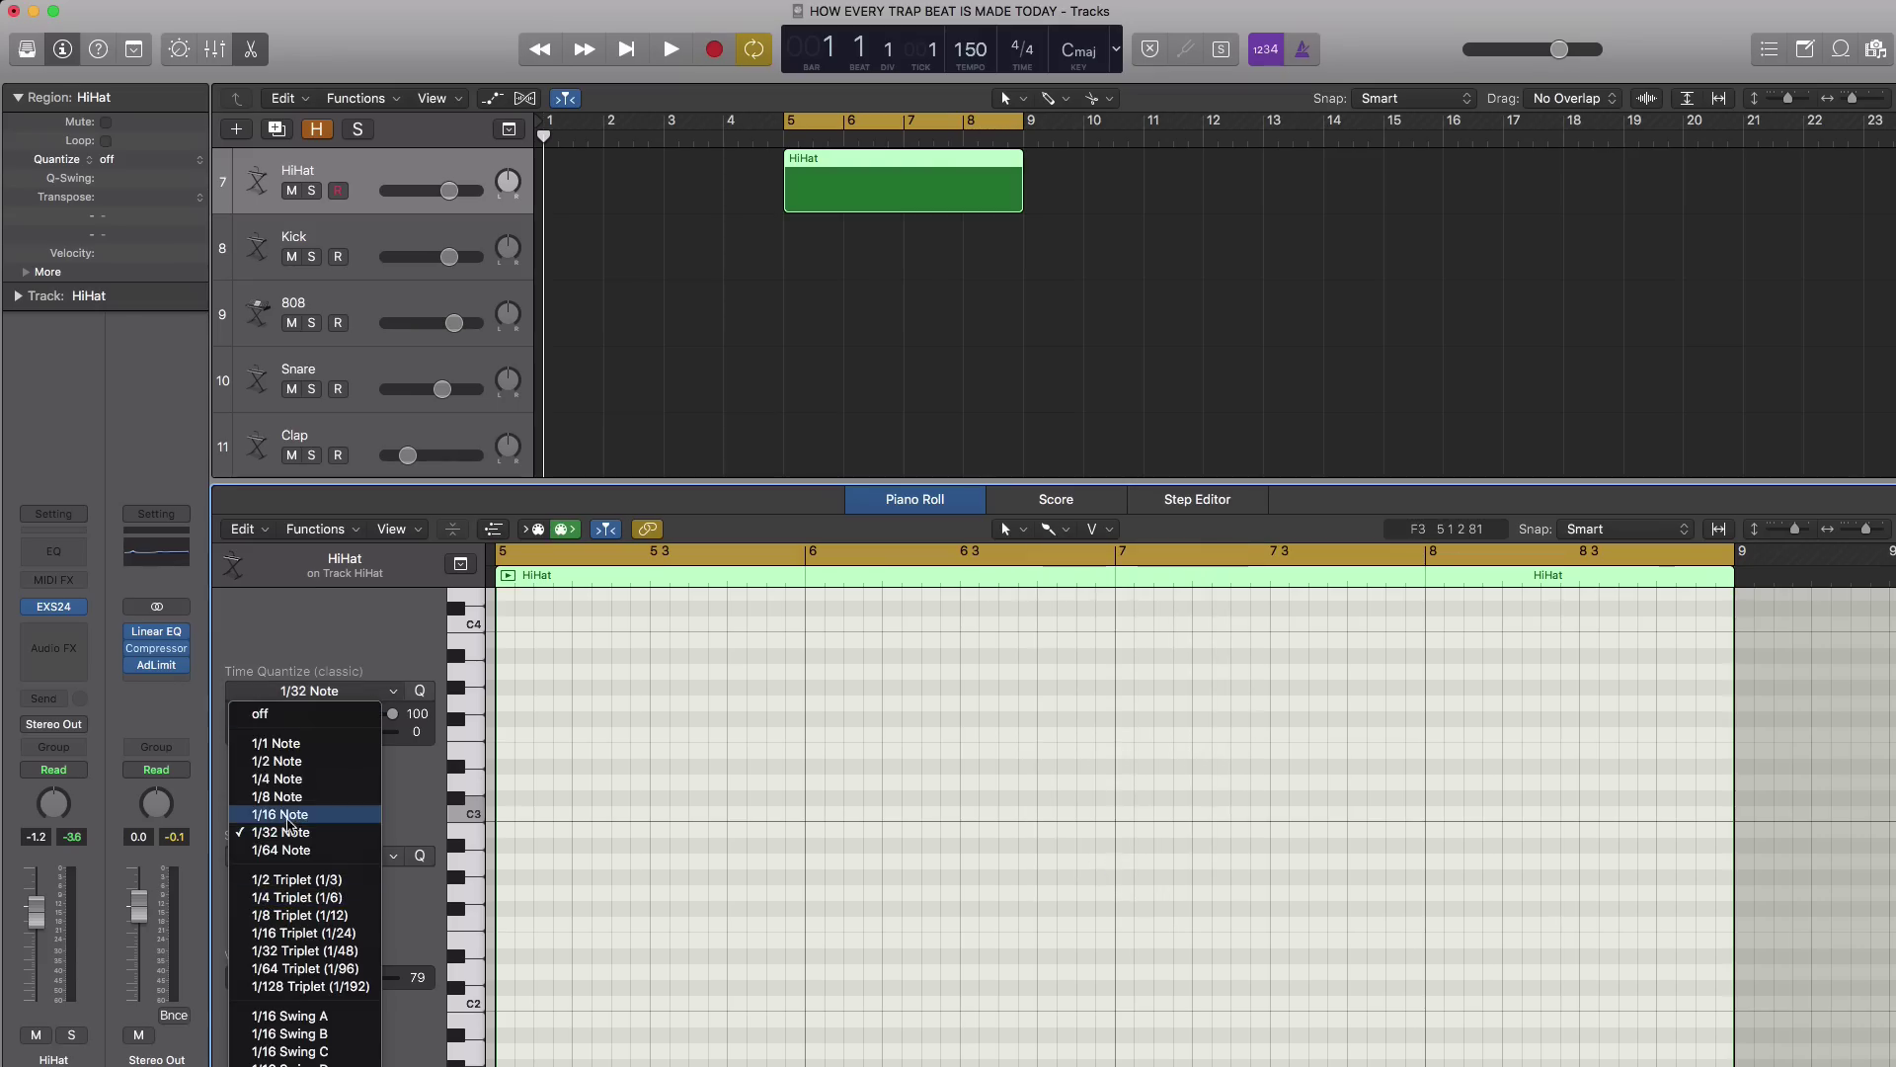
{"action": "left_click", "coordinate": [289, 796]}
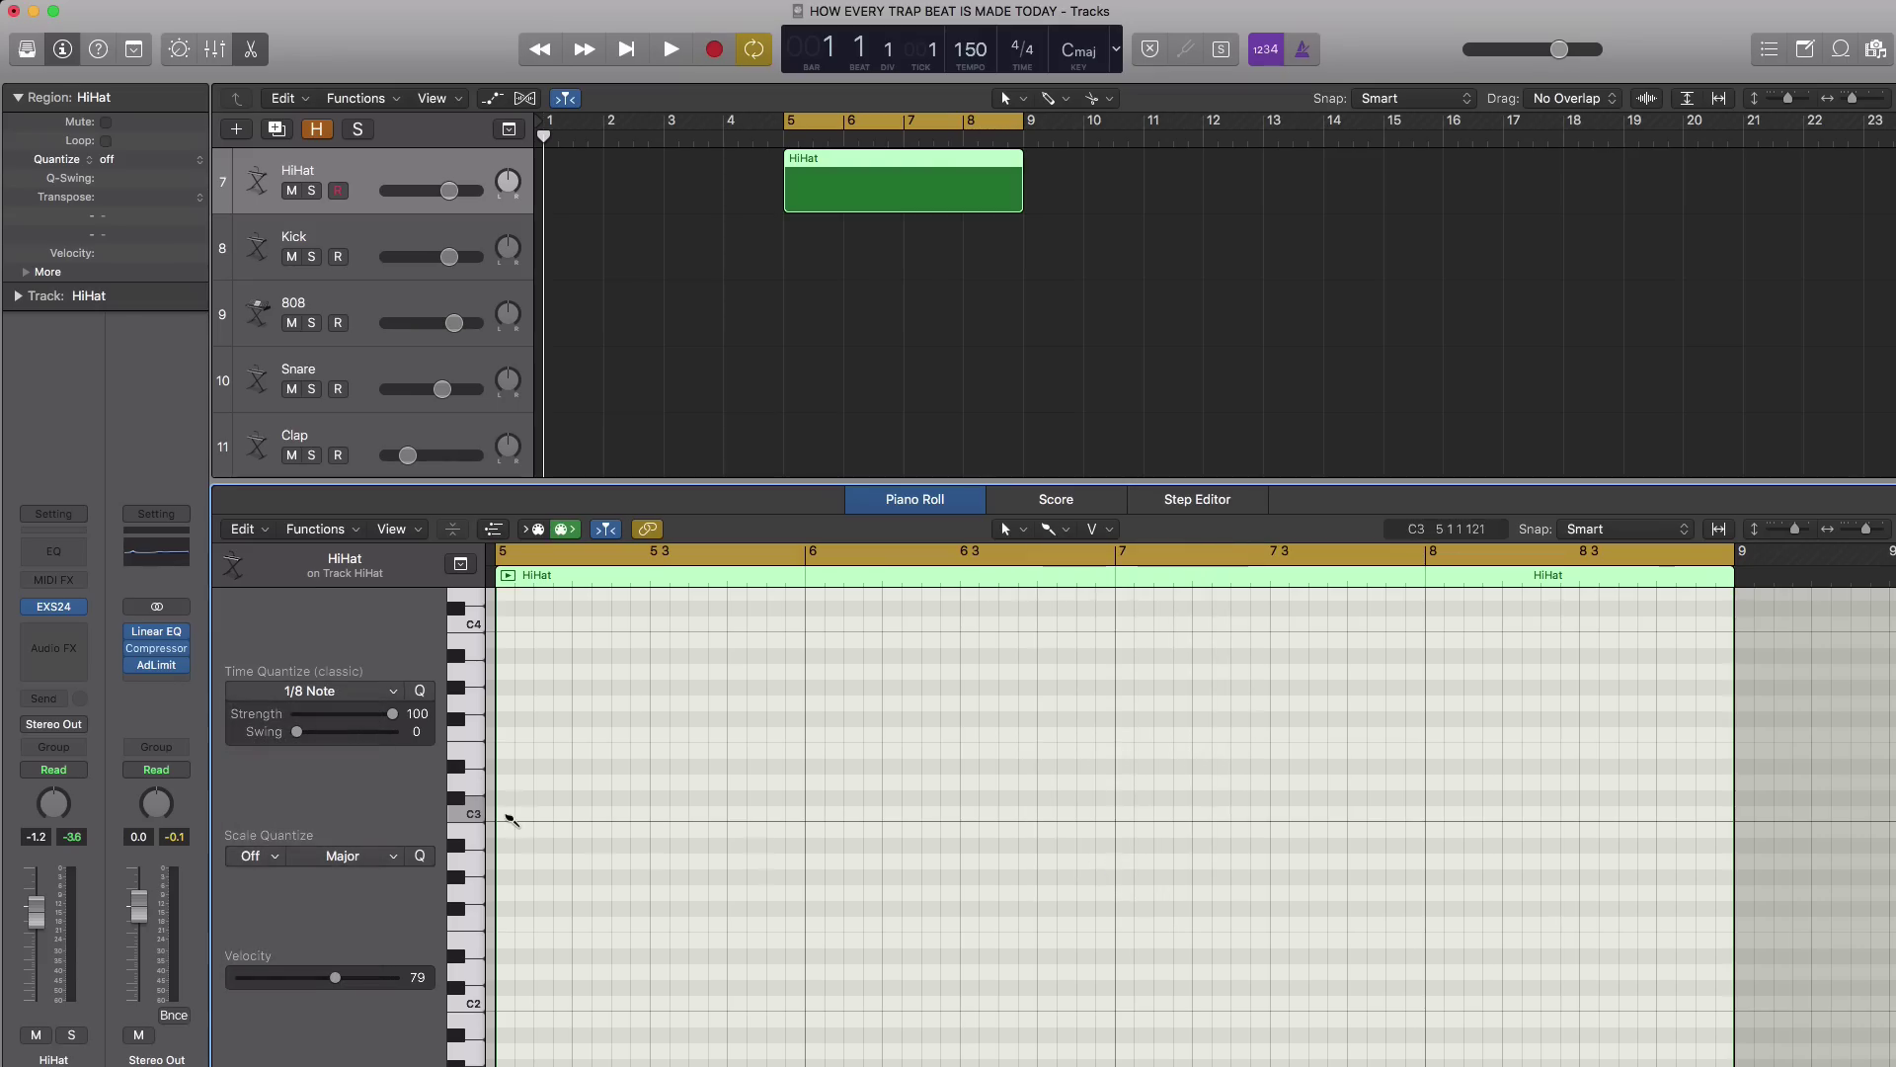
{"action": "left_click_drag", "start_coordinate": [509, 817], "coordinate": [1719, 819]}
{"action": "key", "text": "space"}
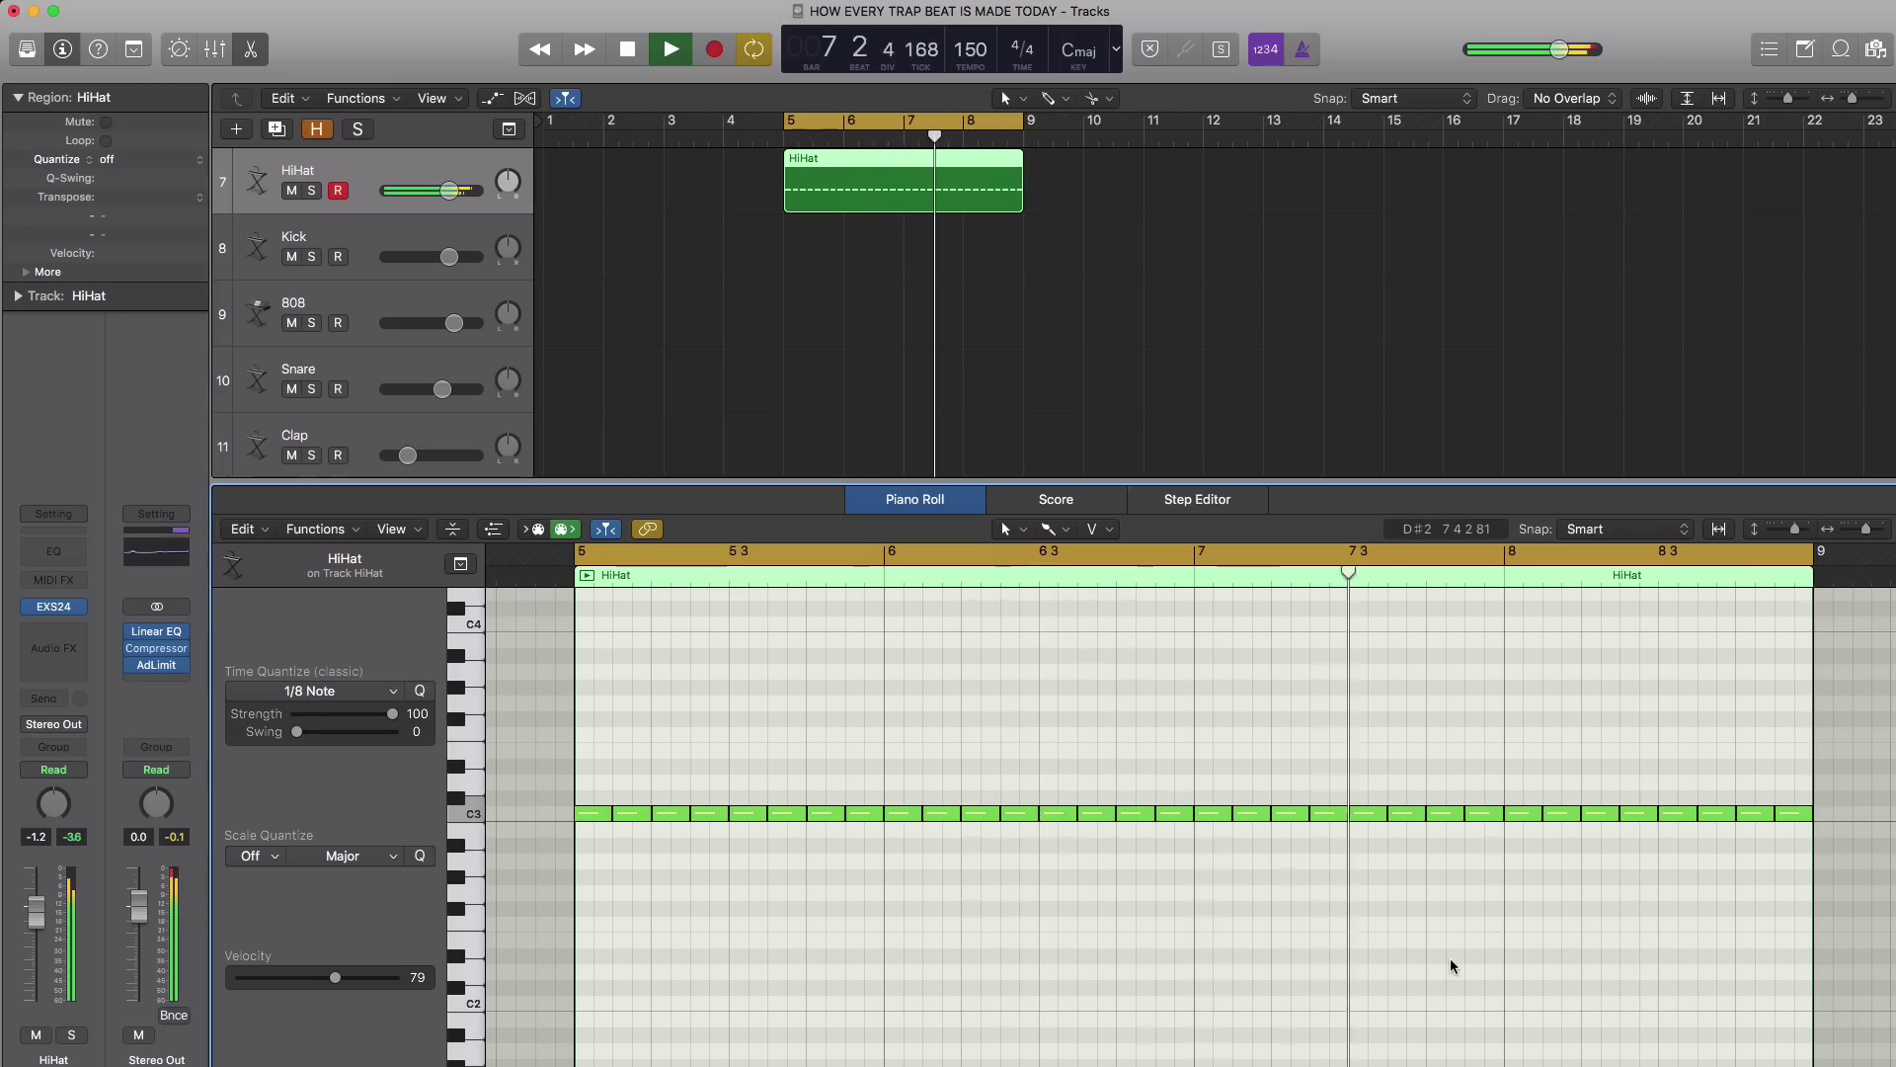
{"action": "key", "text": "space"}
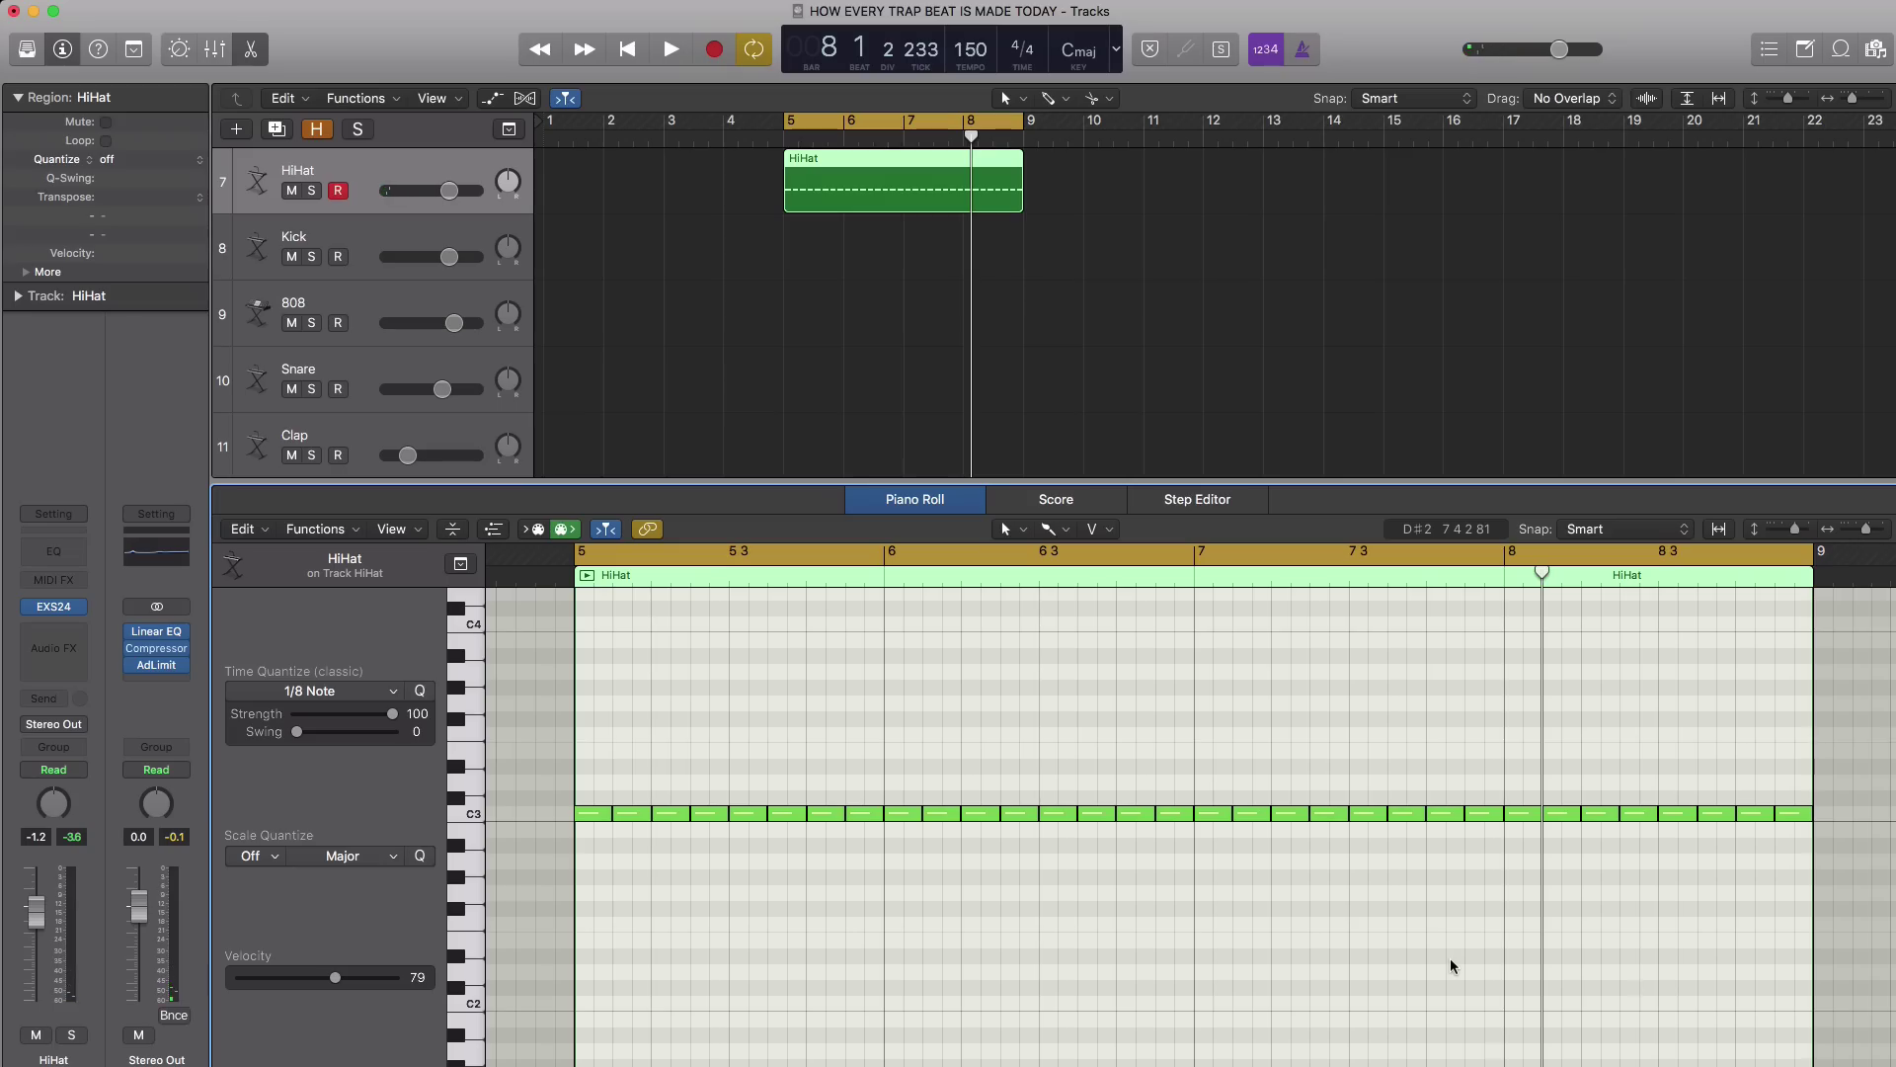
Delete one C3 hi-hat and draw a 1/32 G#2 note in its gap.
{"action": "left_click", "coordinate": [824, 815]}
{"action": "key", "text": "Delete"}
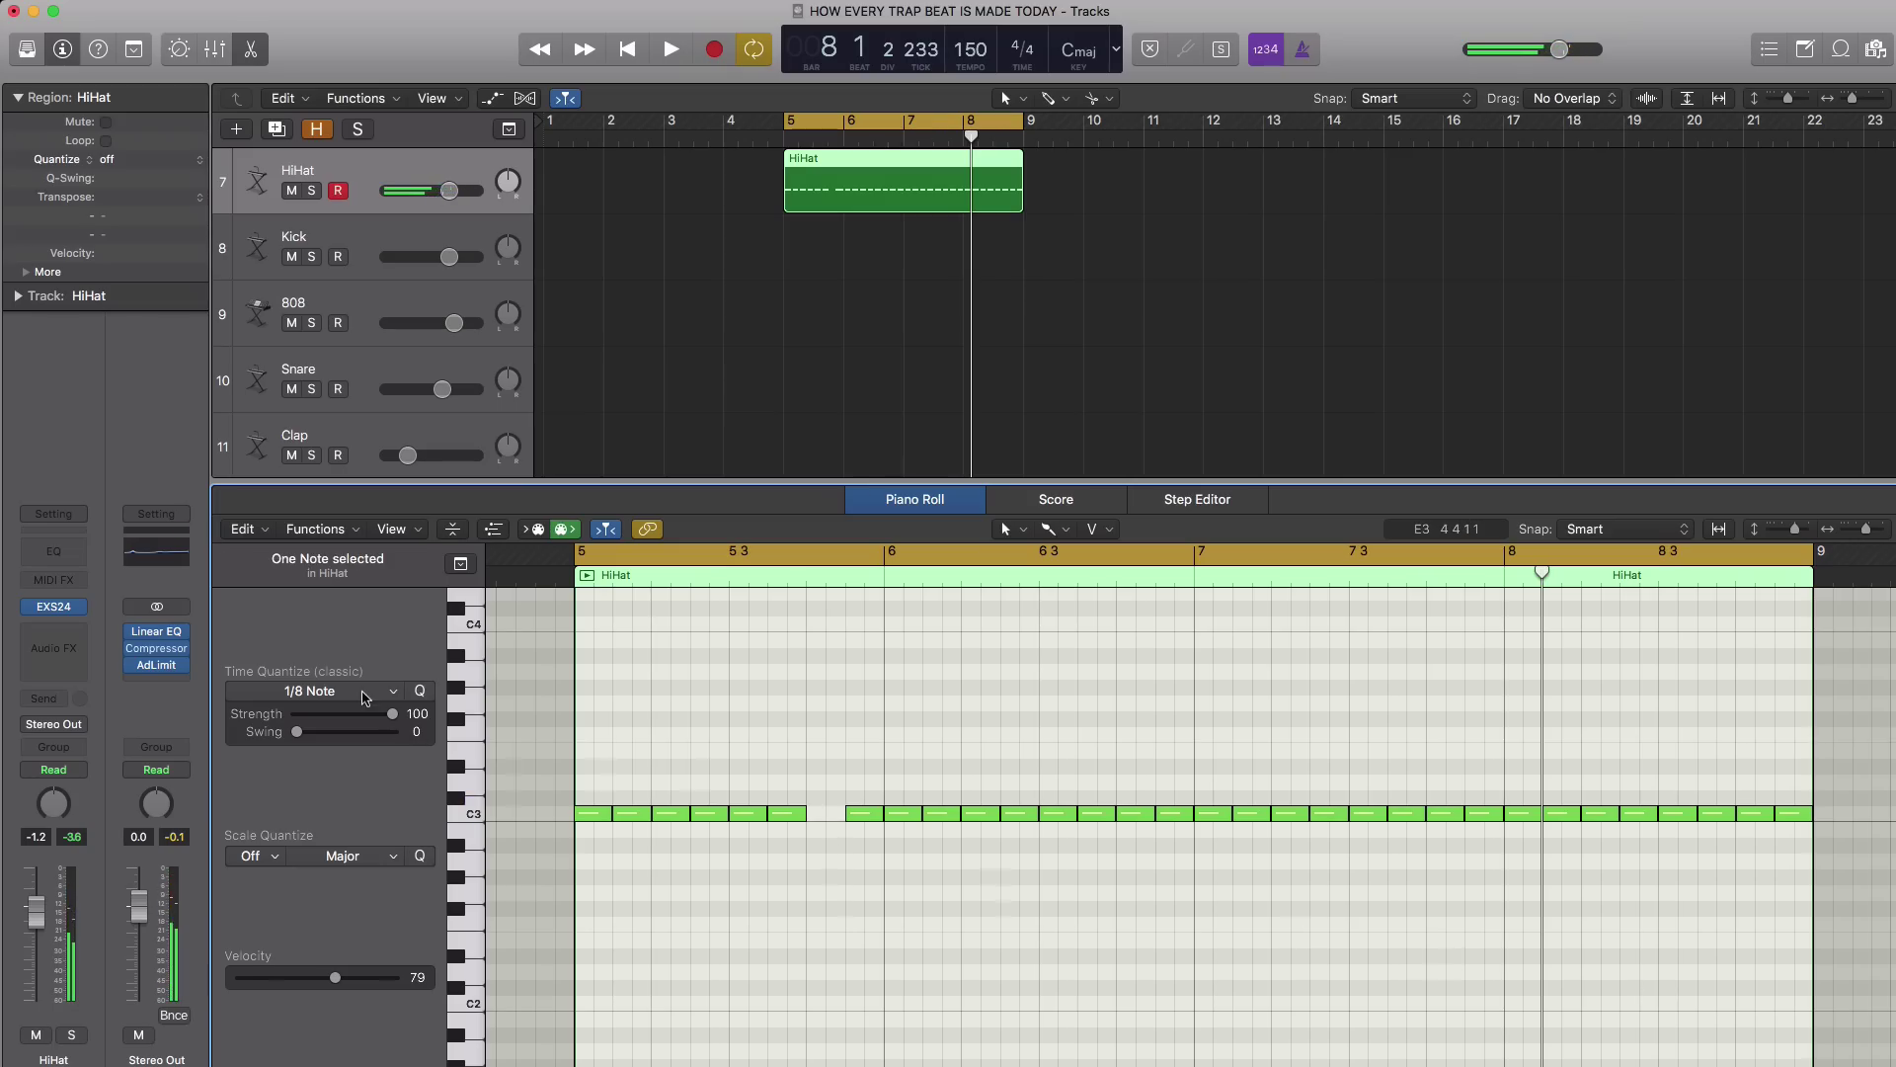
{"action": "left_click", "coordinate": [336, 692]}
{"action": "left_click", "coordinate": [303, 833]}
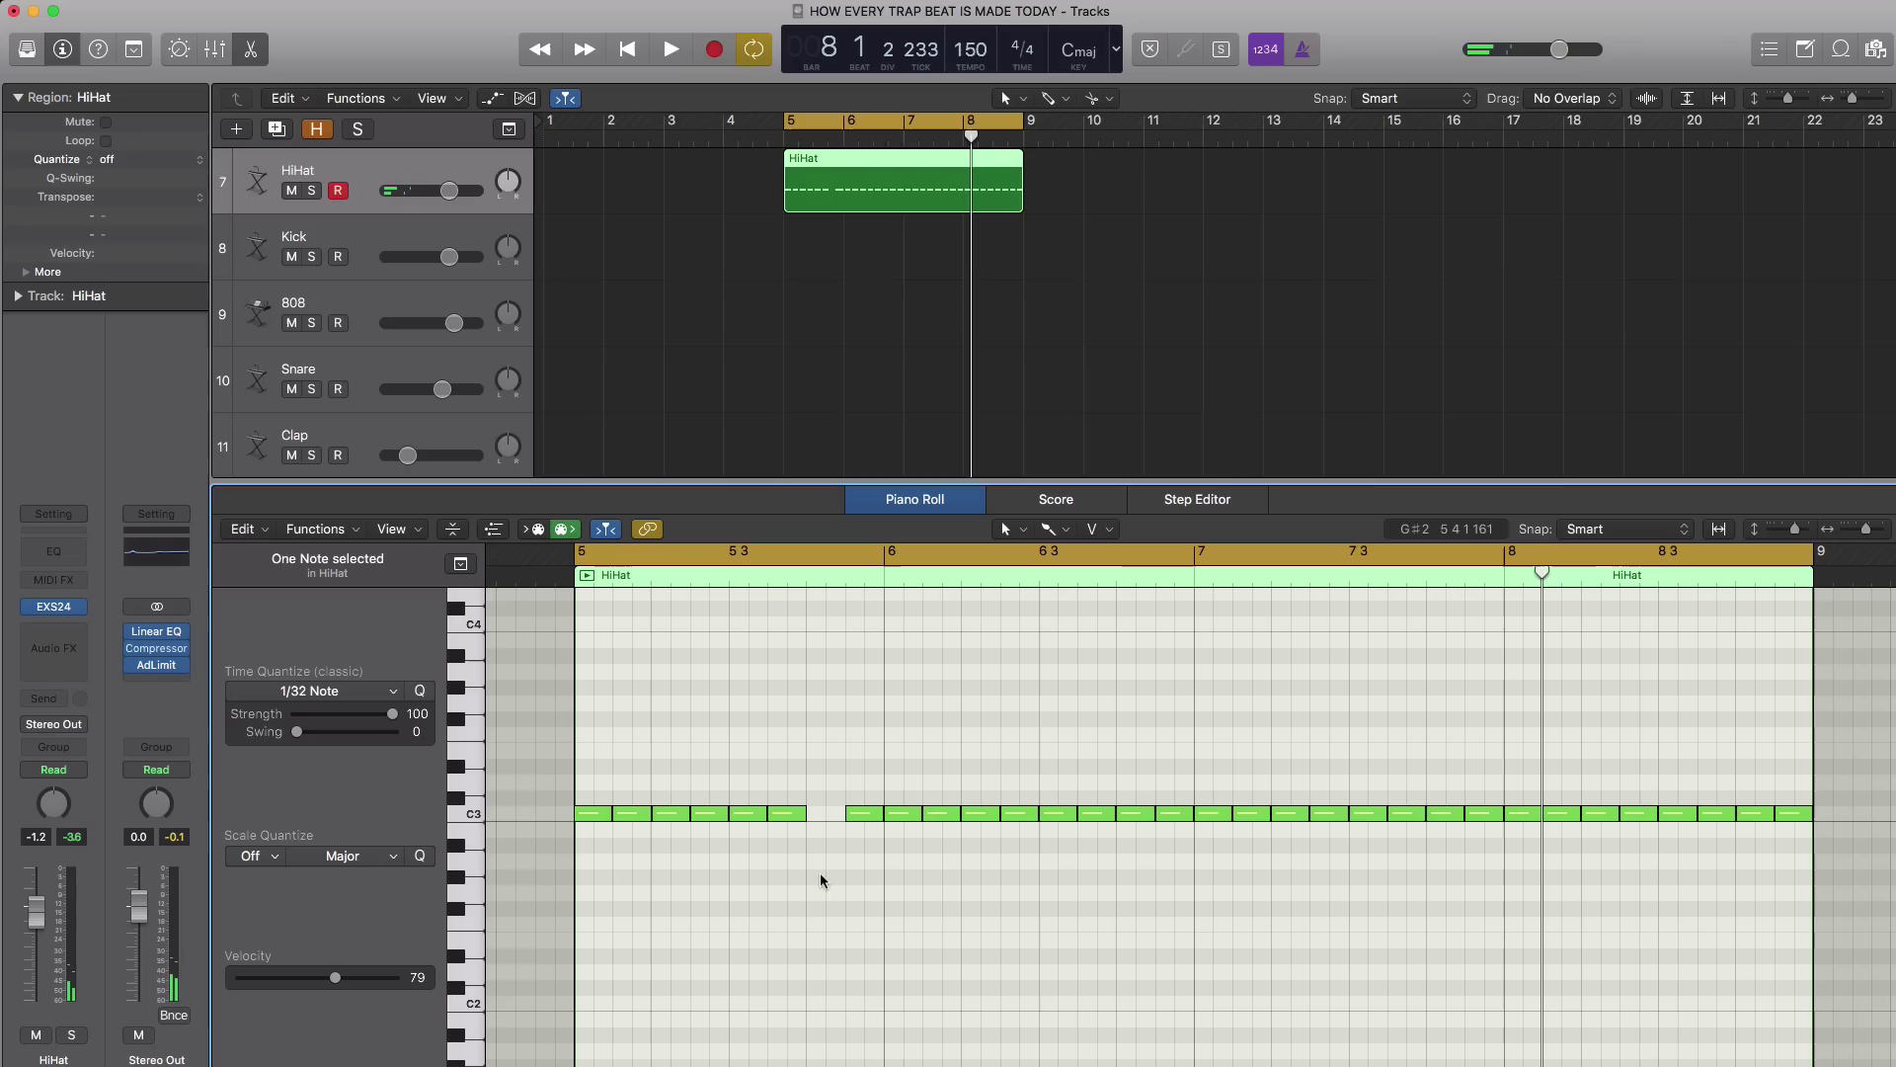
{"action": "left_click", "coordinate": [813, 879]}
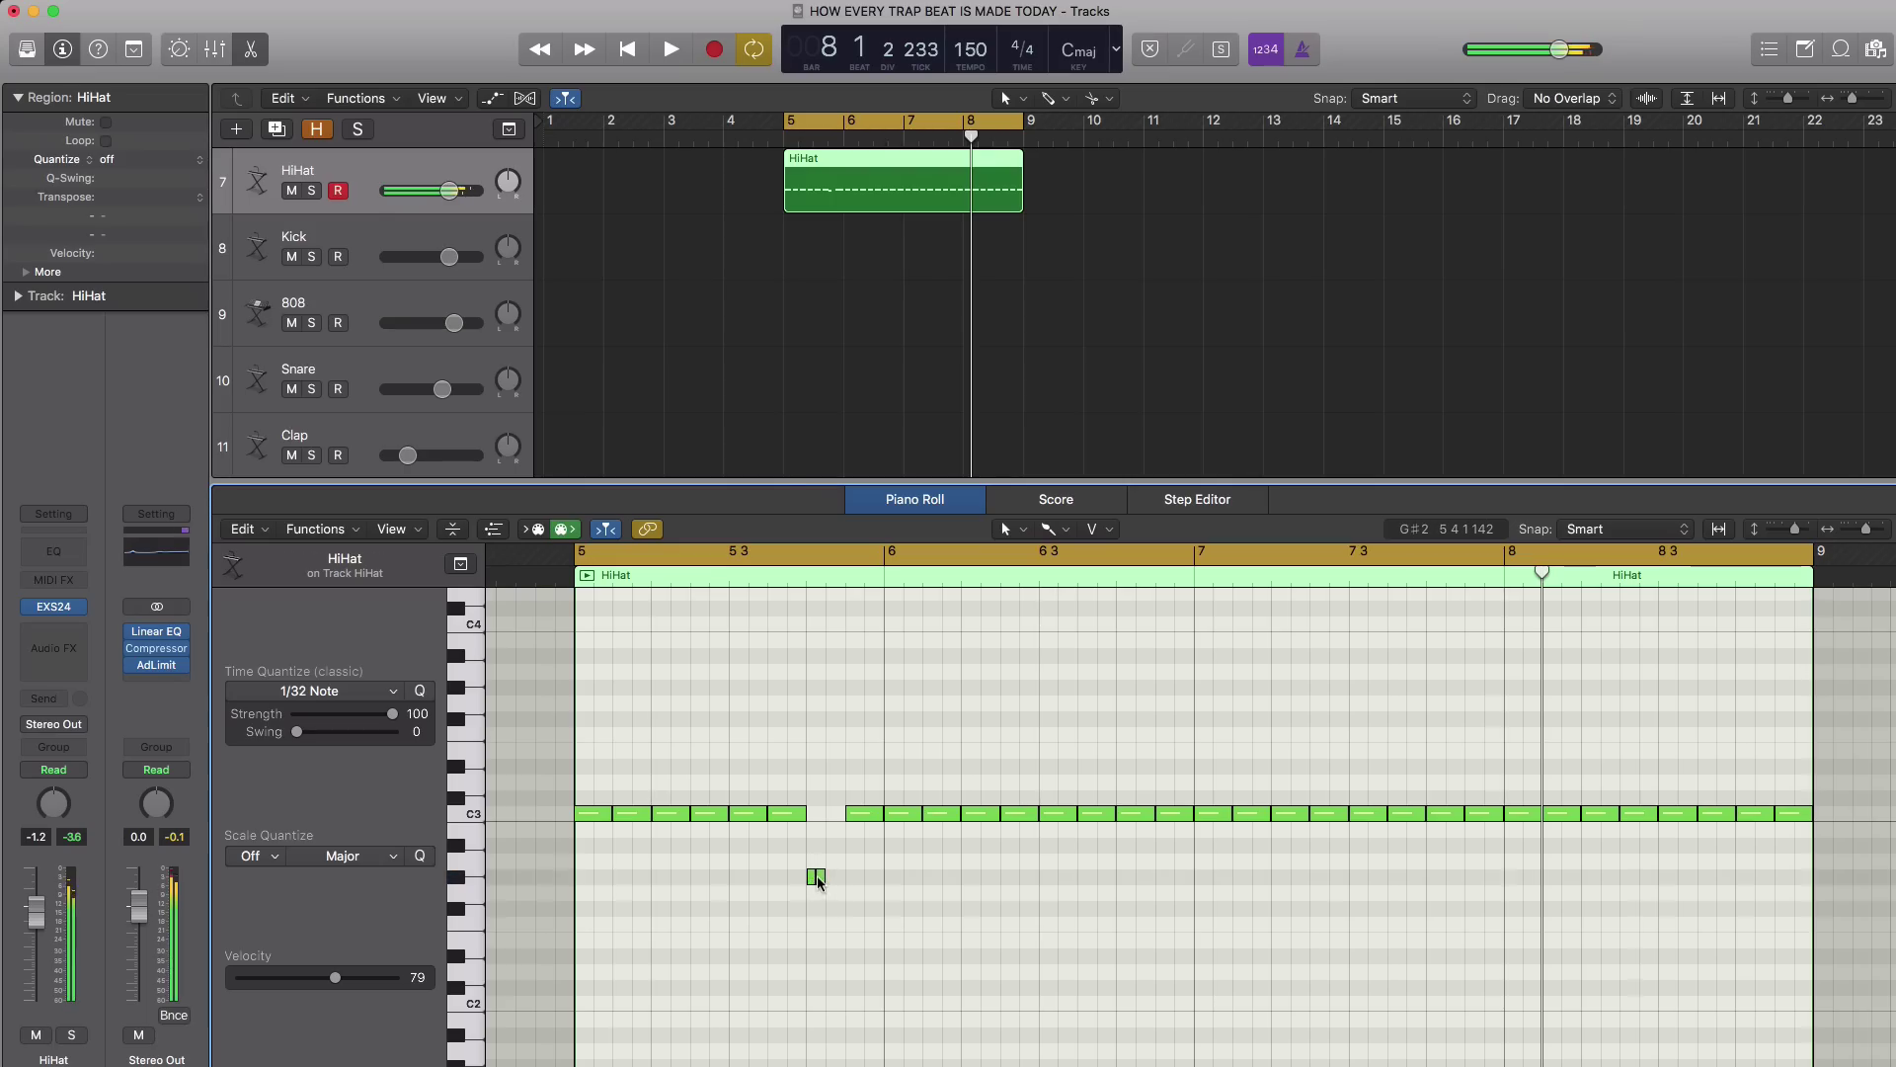
{"action": "key", "text": "space"}
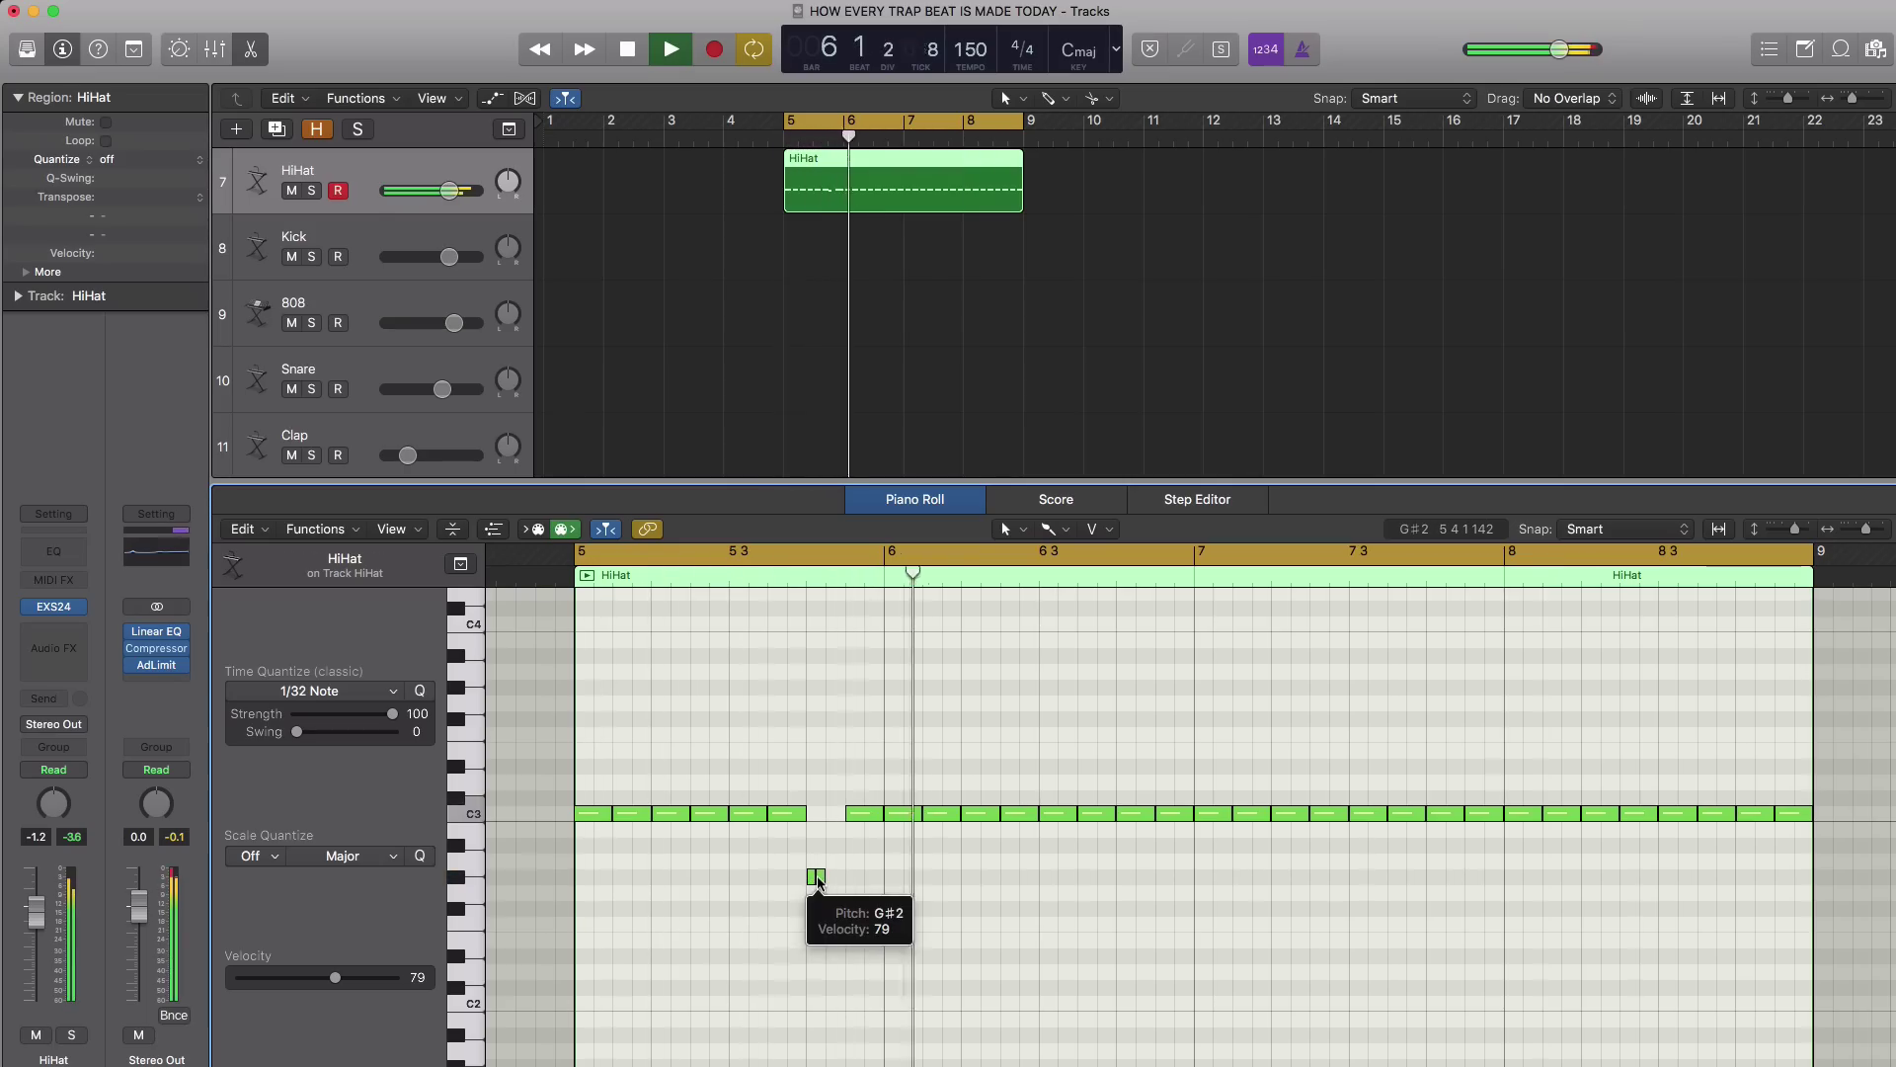
{"action": "key", "text": "space"}
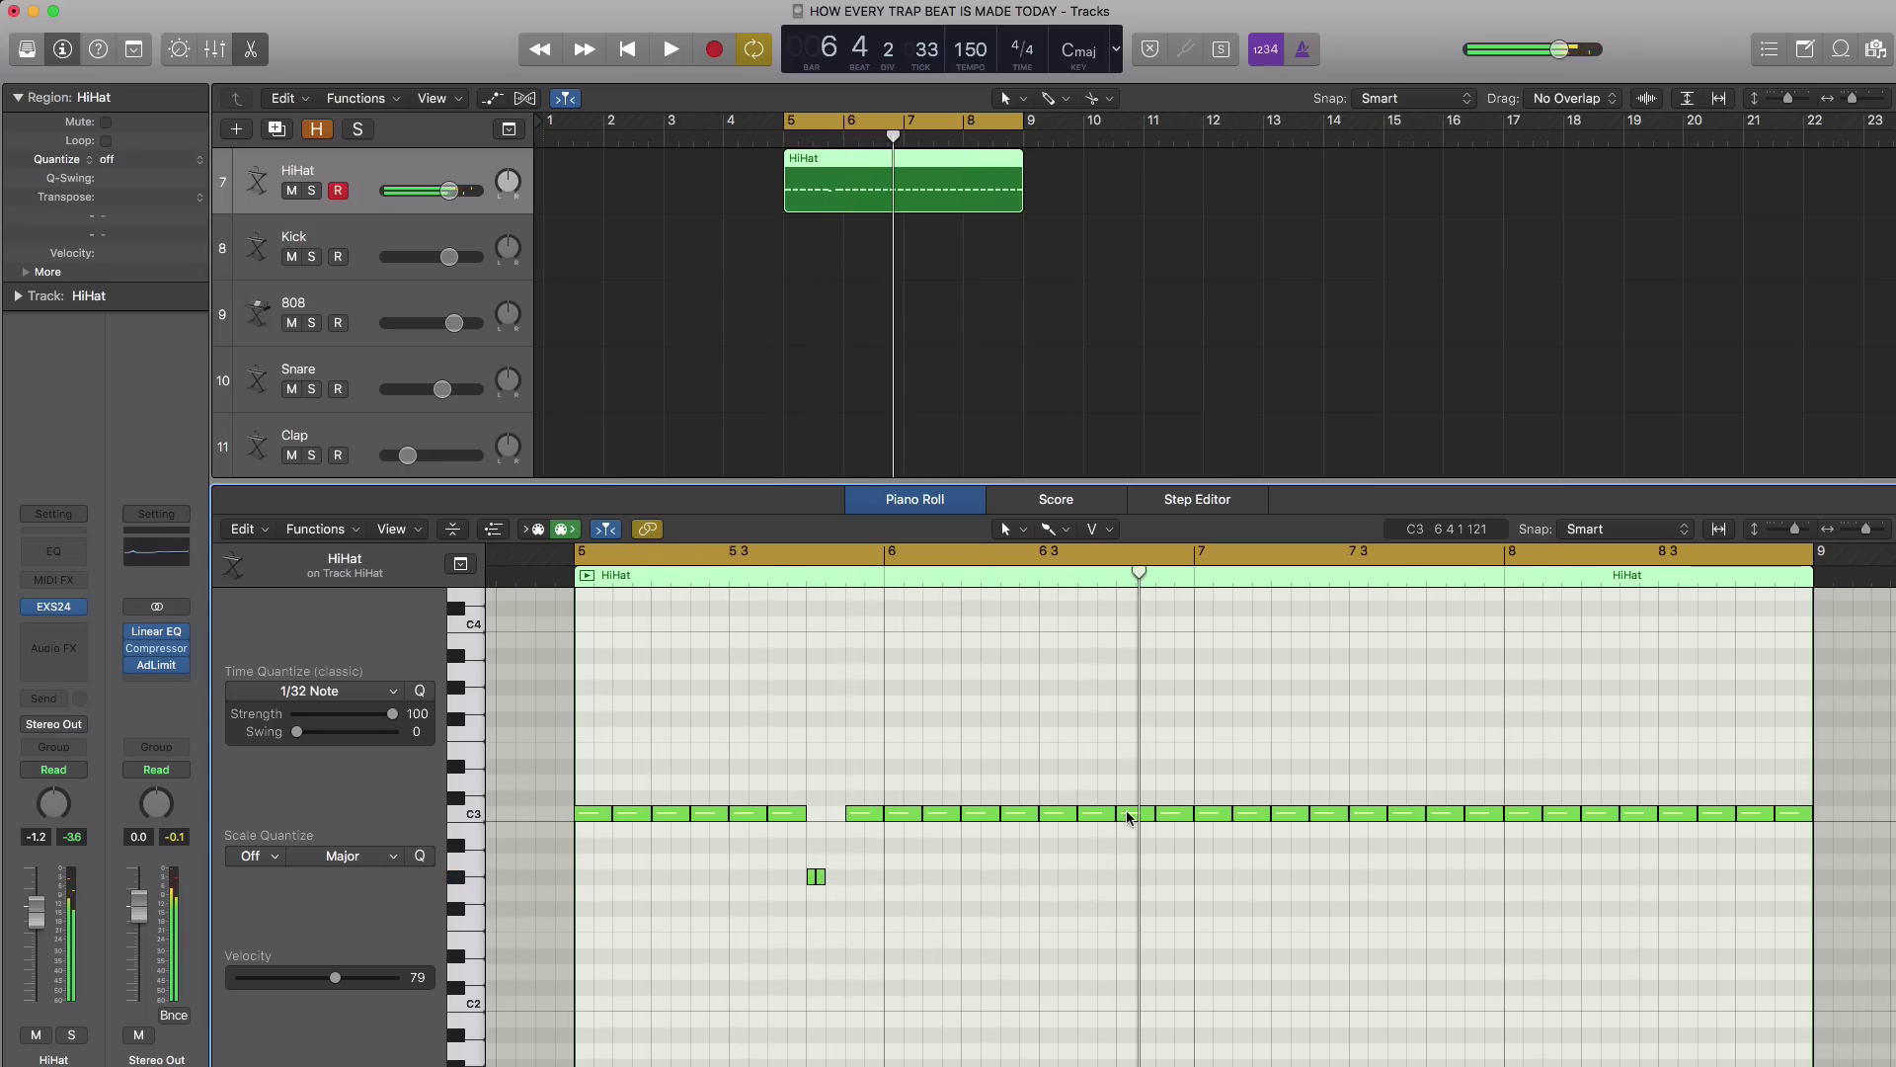
Move another C3 hi-hat down to G#2 and add a second G#2 roll note.
{"action": "left_click_drag", "start_coordinate": [1131, 816], "coordinate": [1110, 877]}
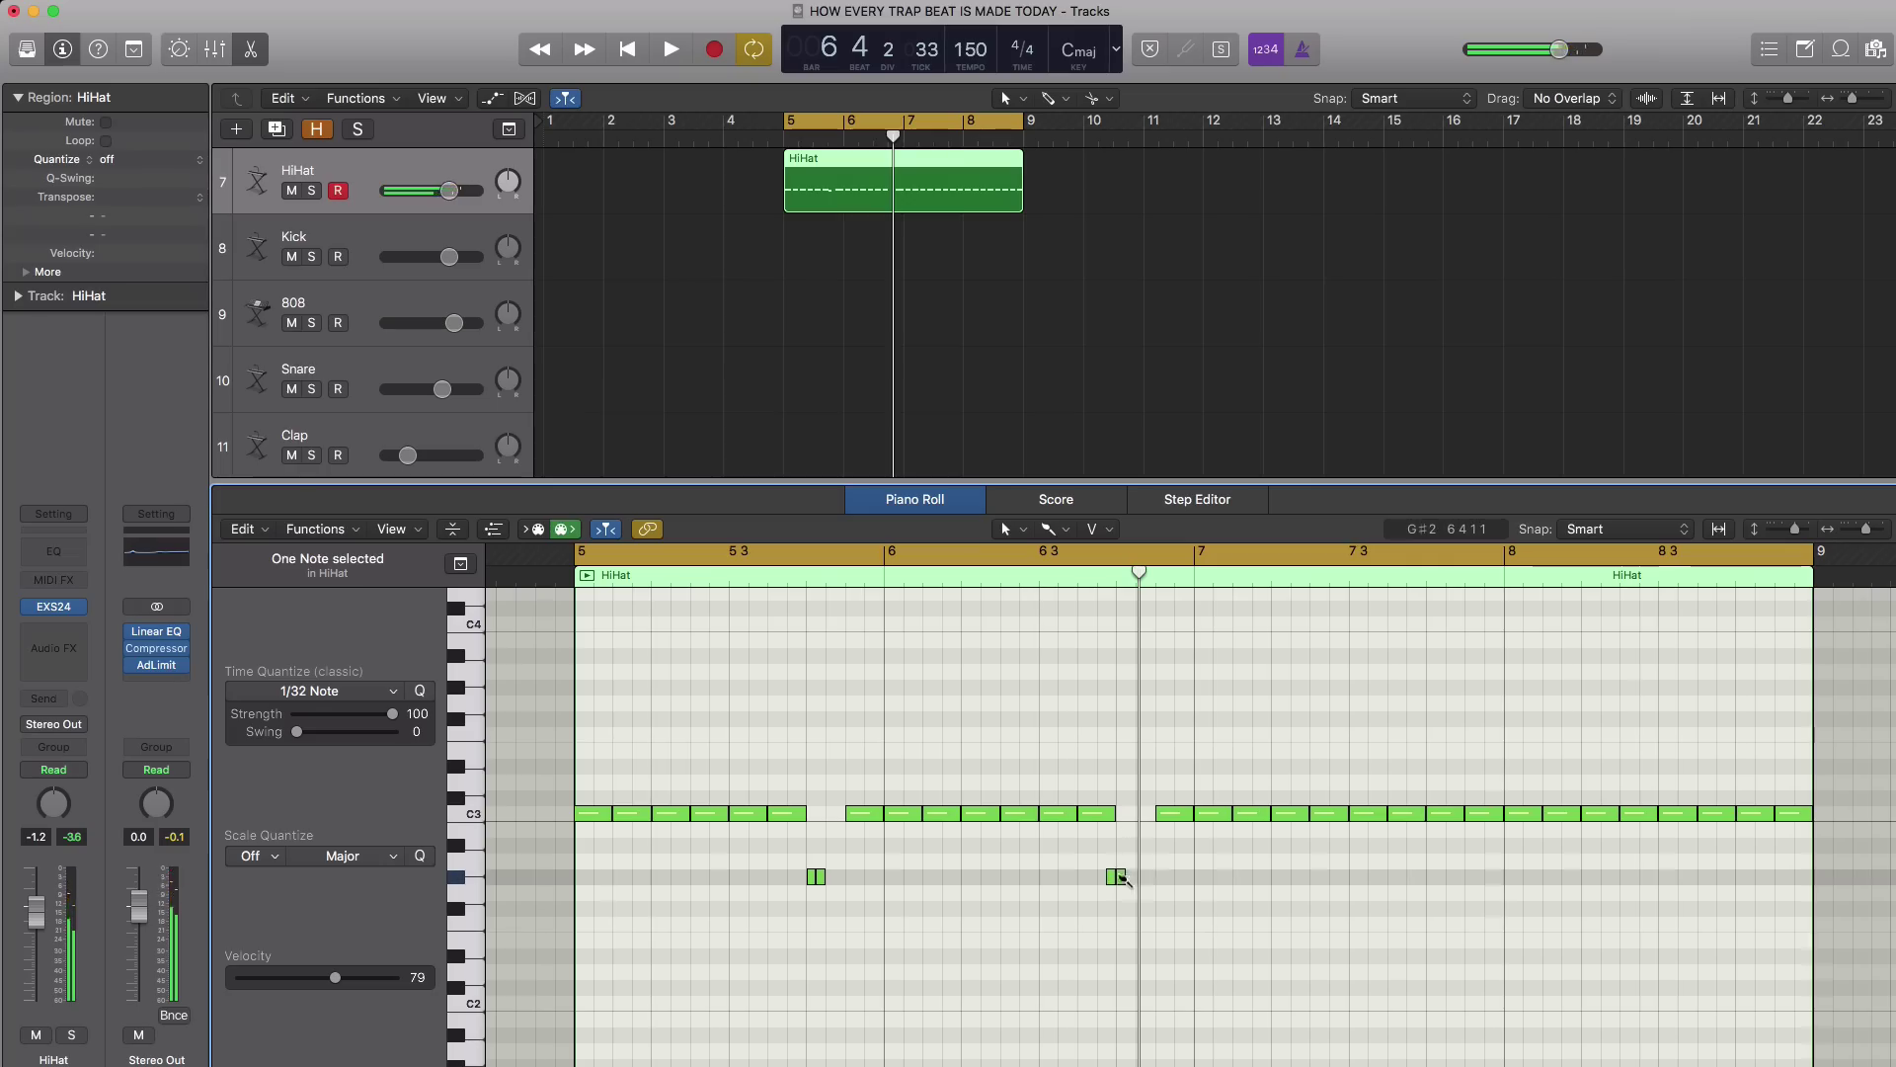
{"action": "left_click", "coordinate": [1150, 876]}
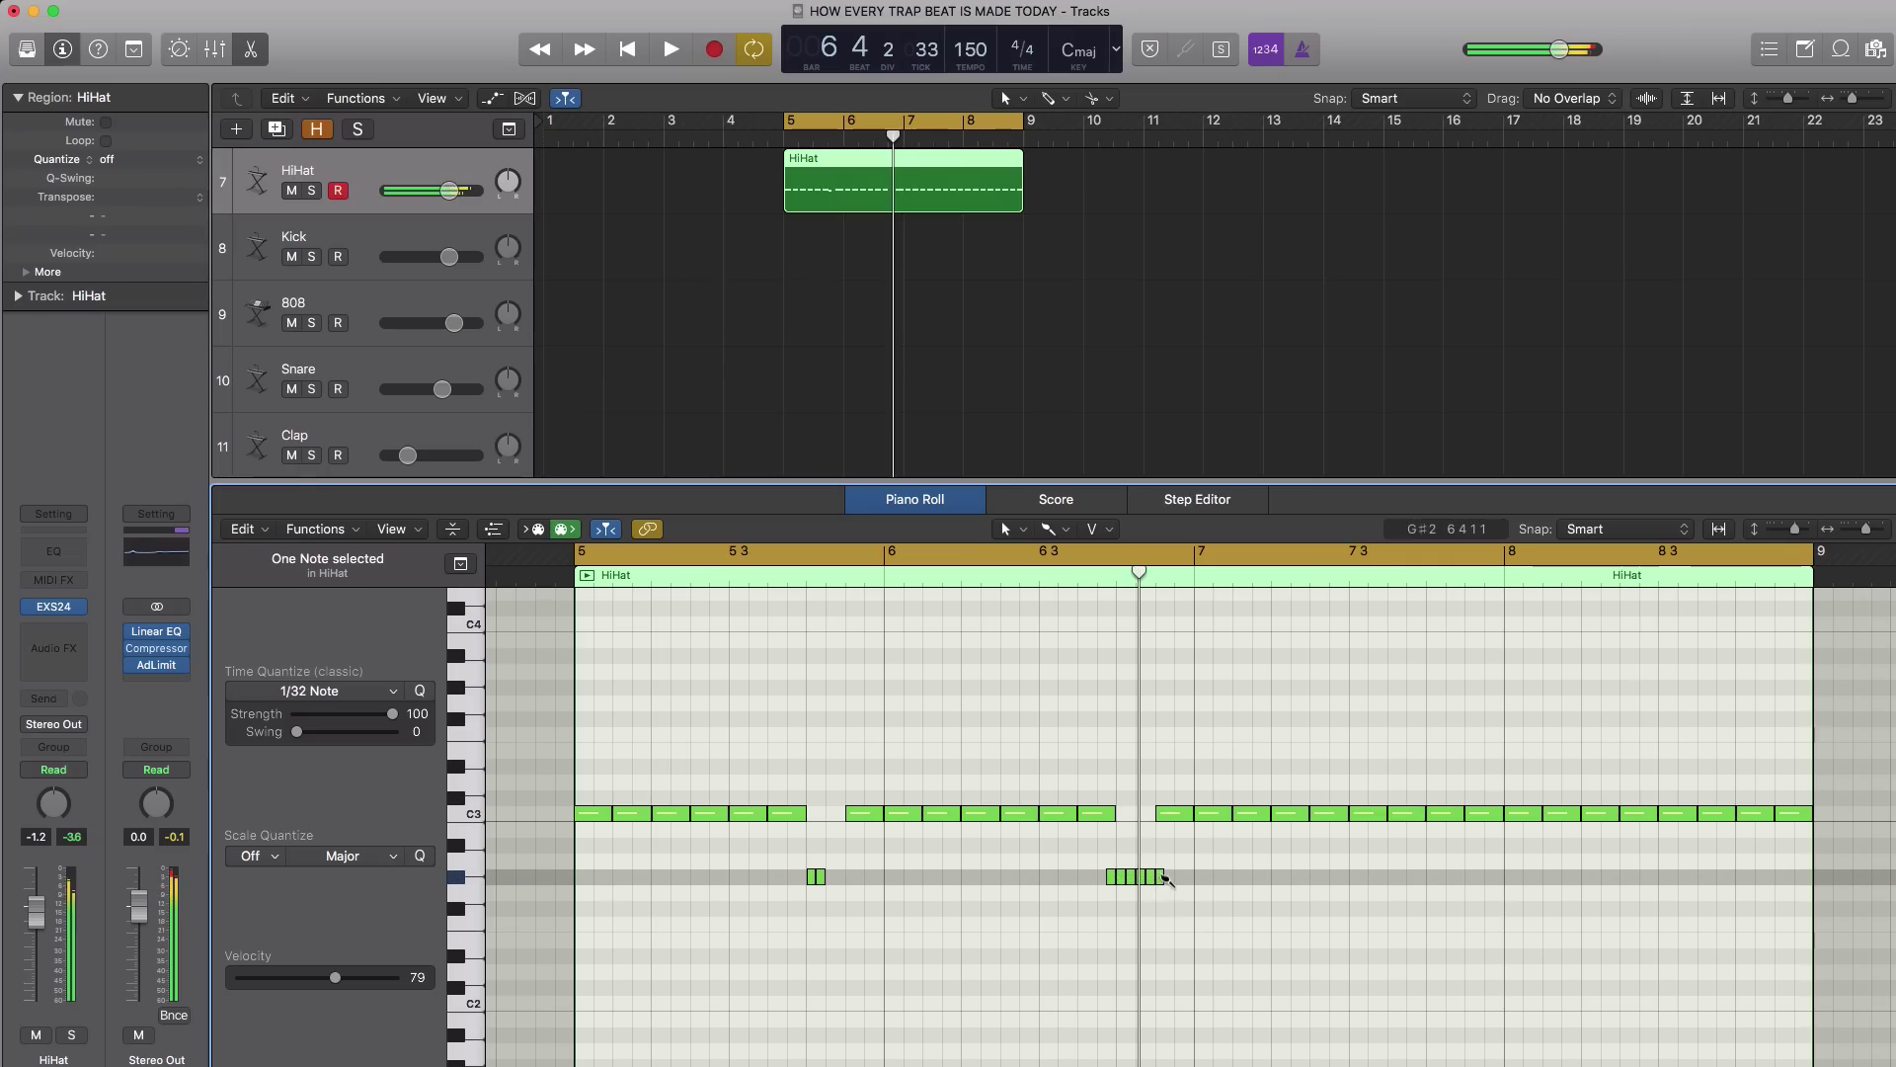
{"action": "key", "text": "space"}
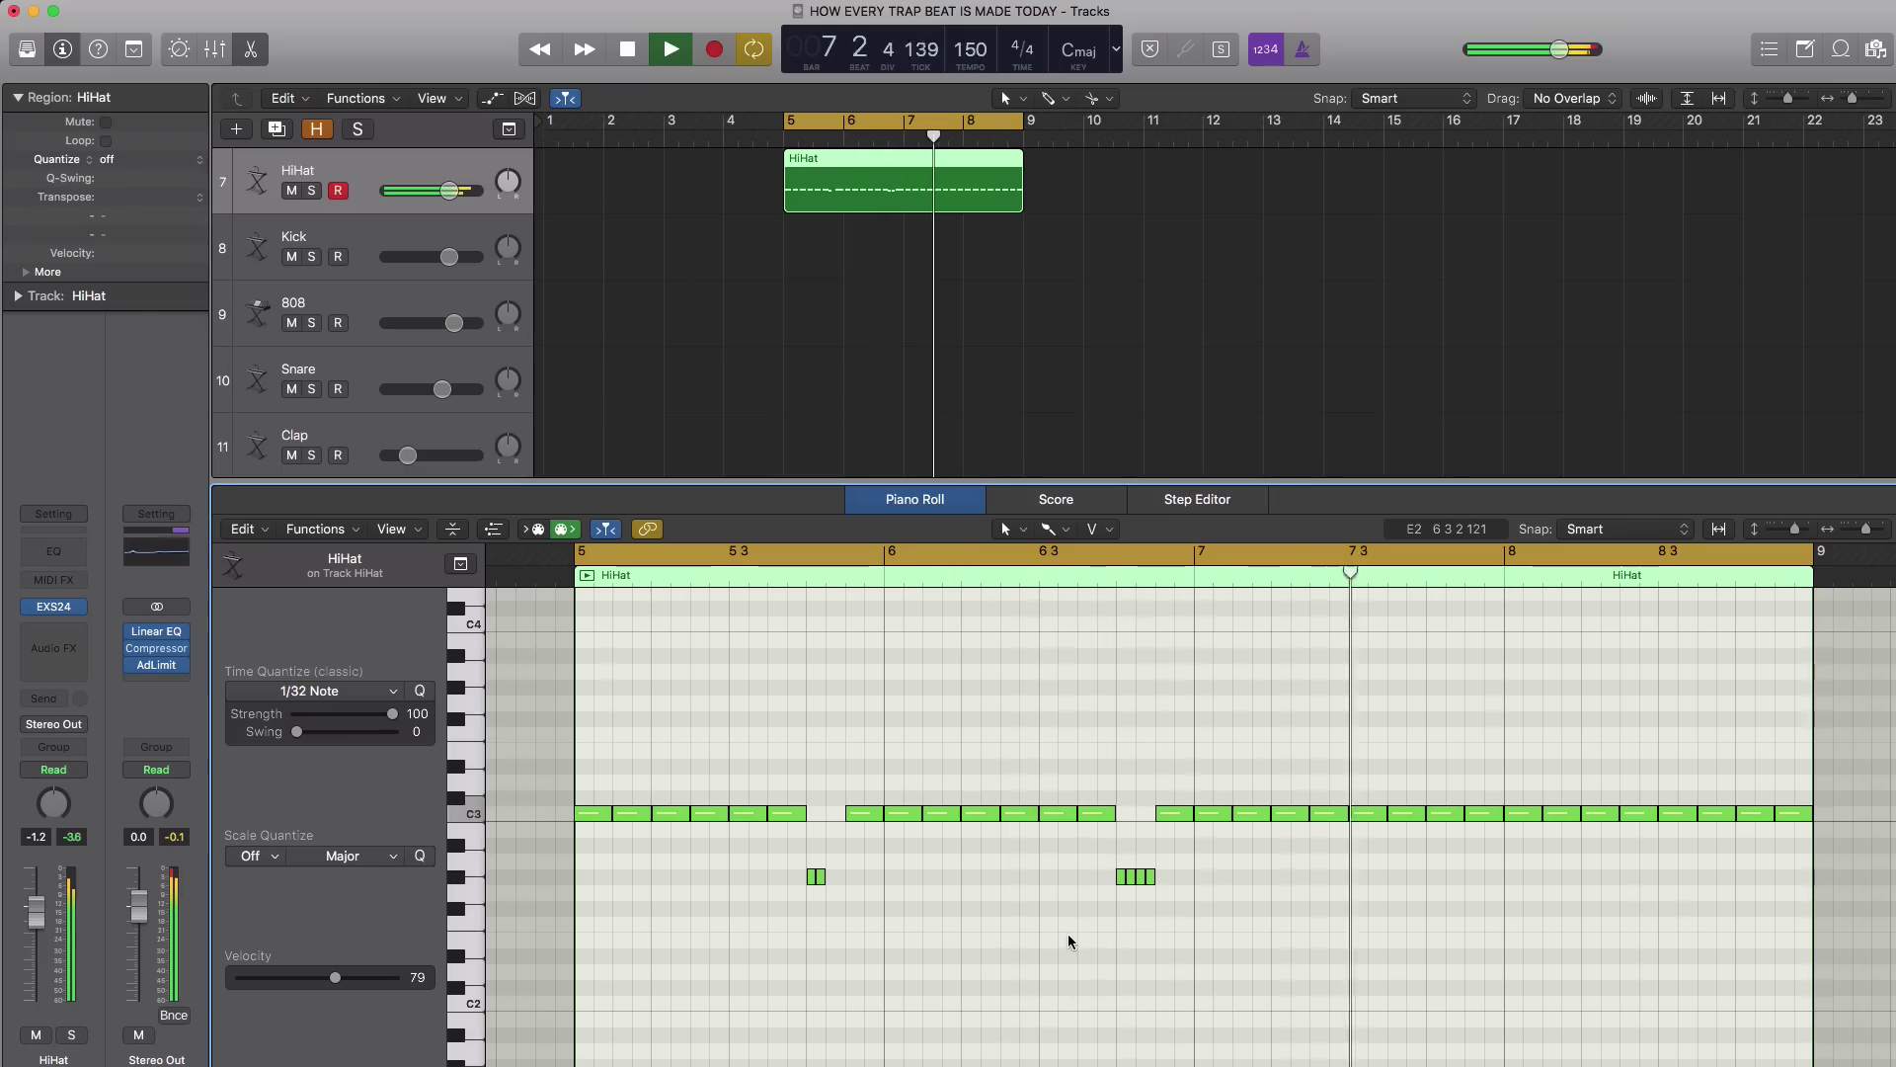
{"action": "key", "text": "space"}
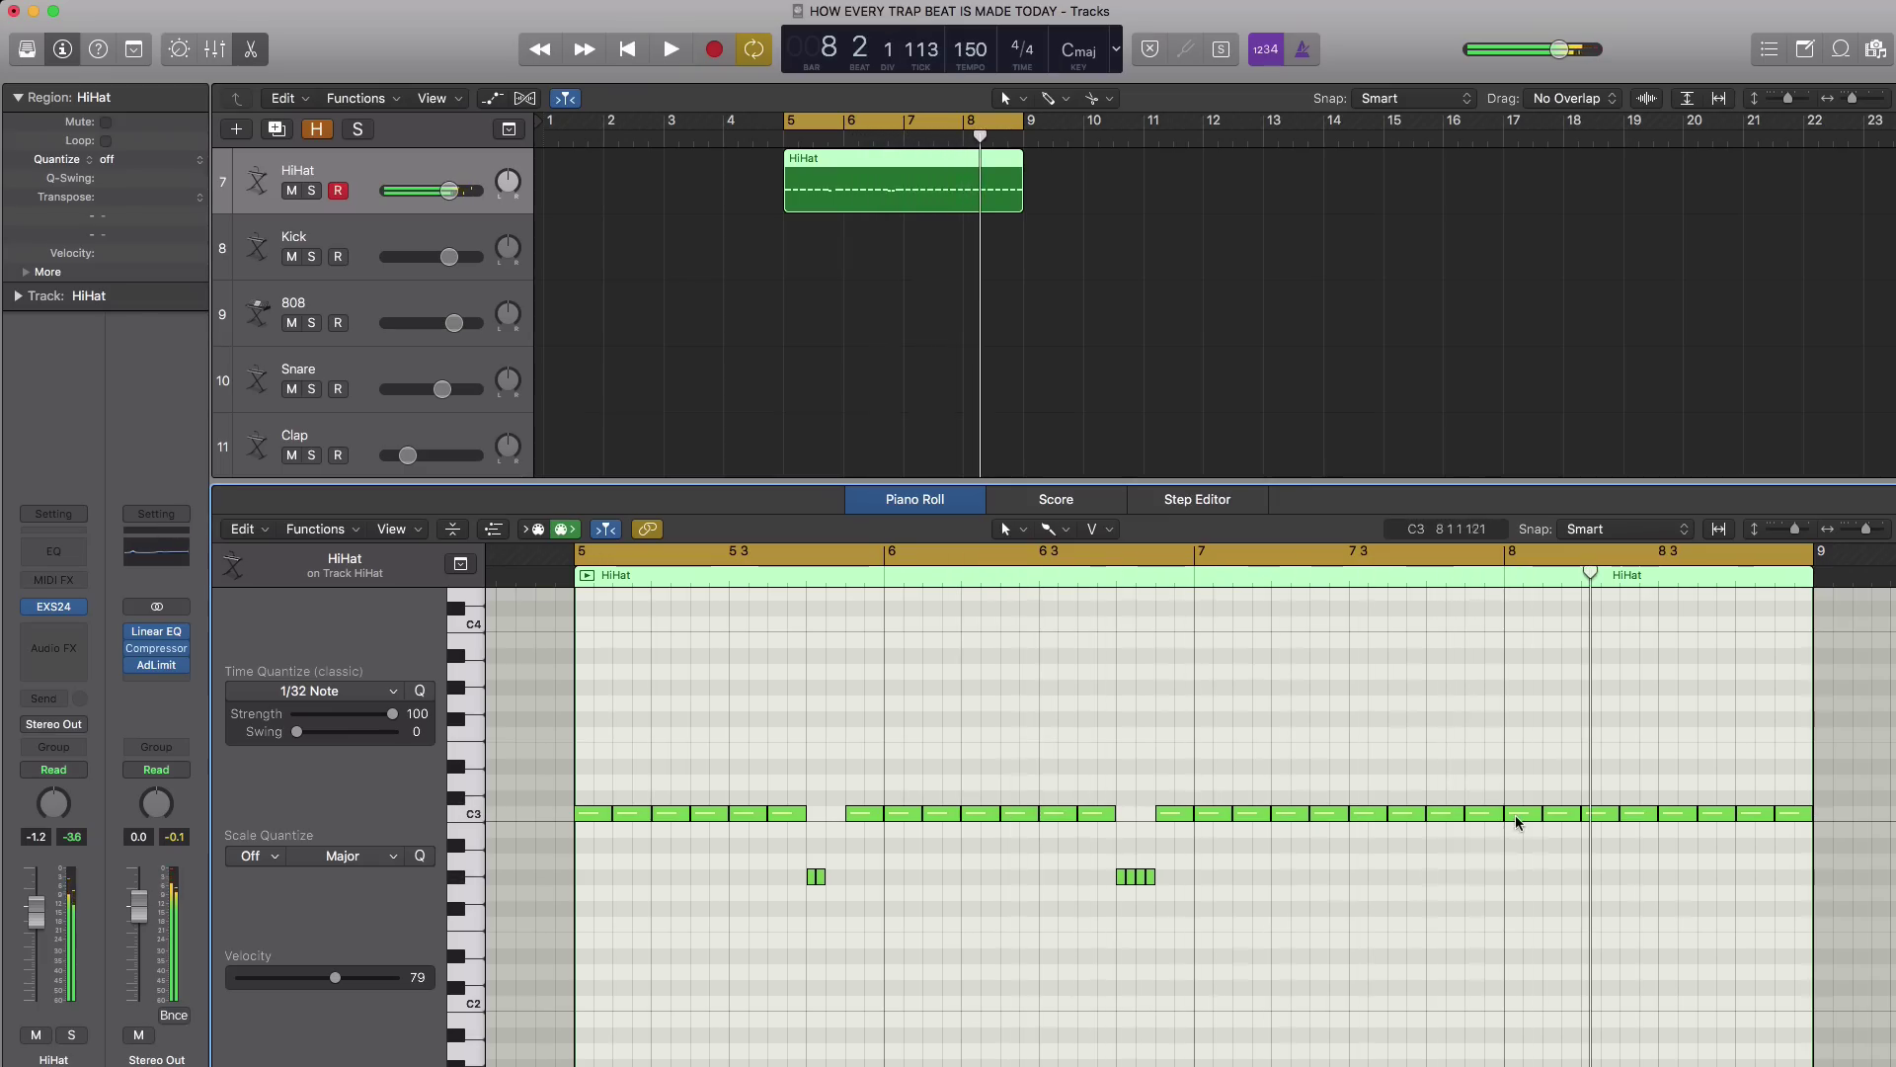
Replace the C3 hi-hat at bar 8 with two short G#2 notes.
{"action": "left_click", "coordinate": [1518, 816]}
{"action": "key", "text": "Delete"}
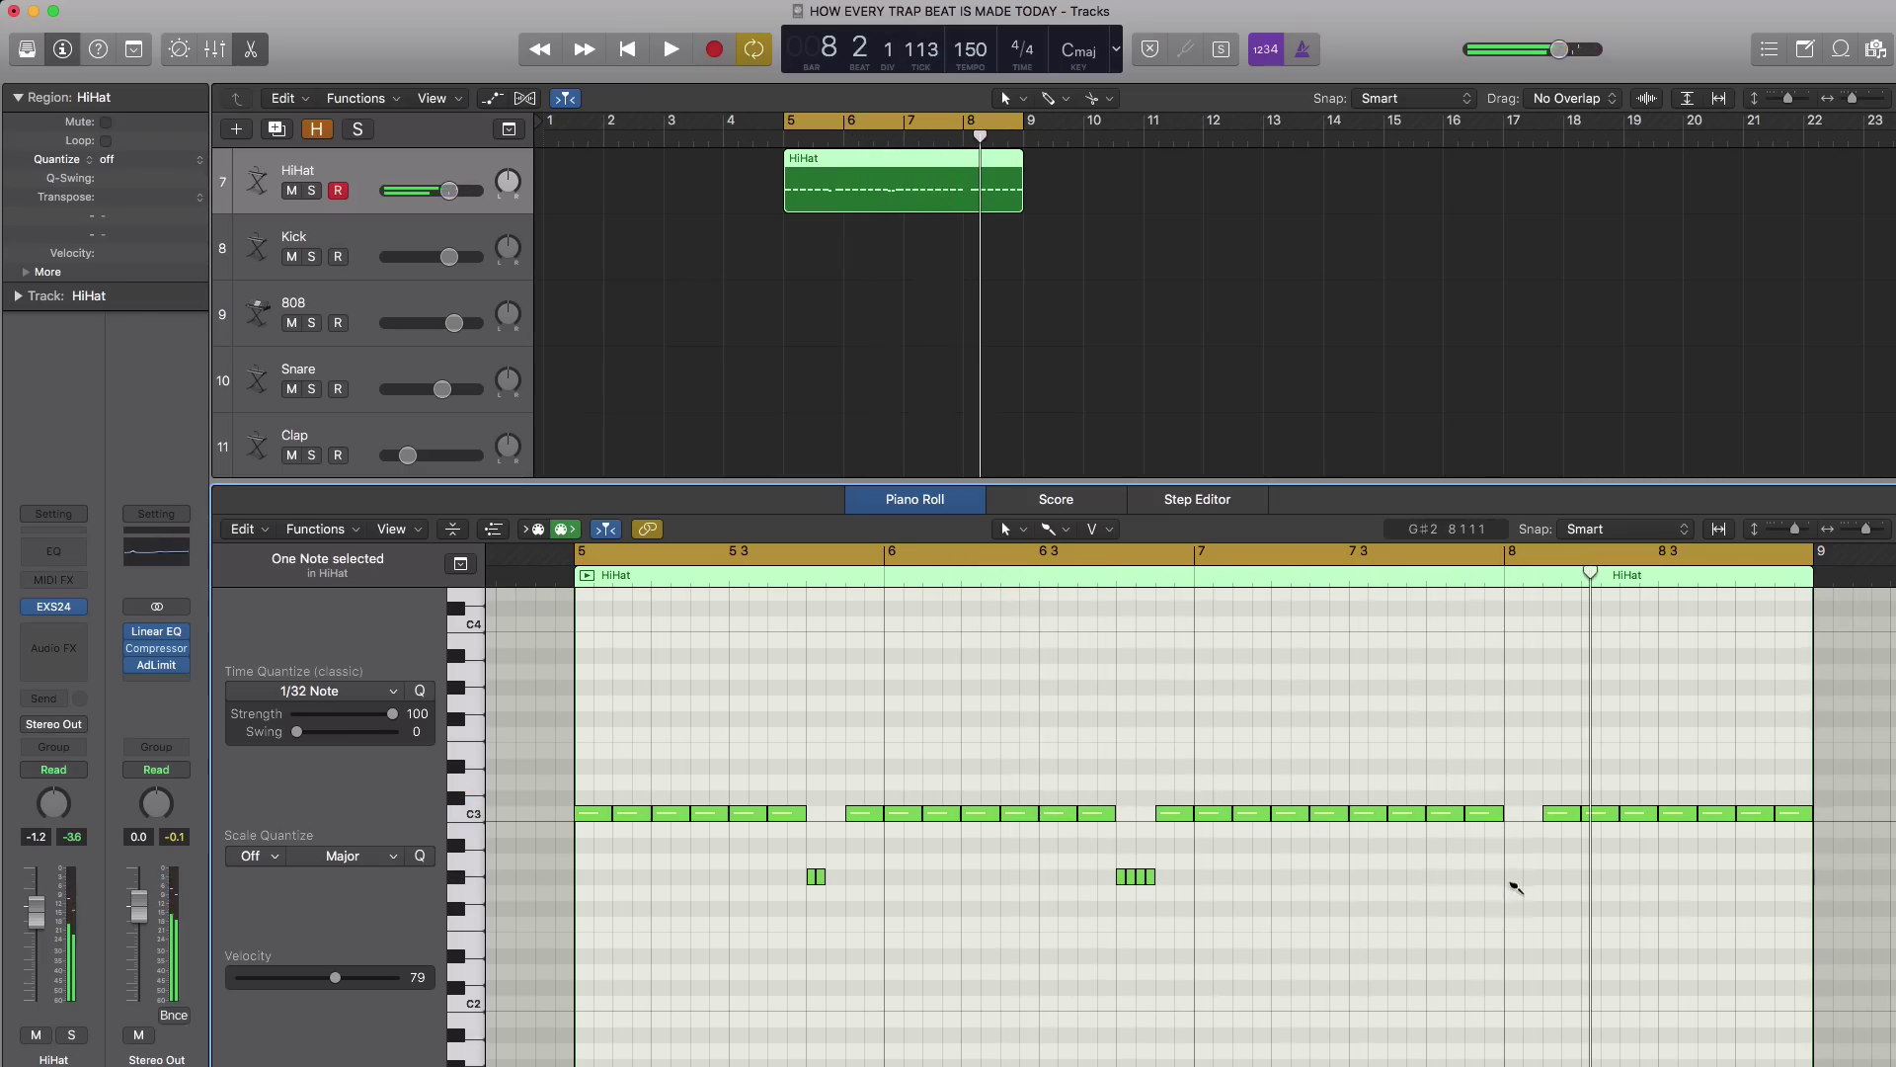
{"action": "left_click", "coordinate": [1509, 877], "text": "super"}
{"action": "left_click", "coordinate": [1519, 877], "text": "super"}
{"action": "key", "text": "space"}
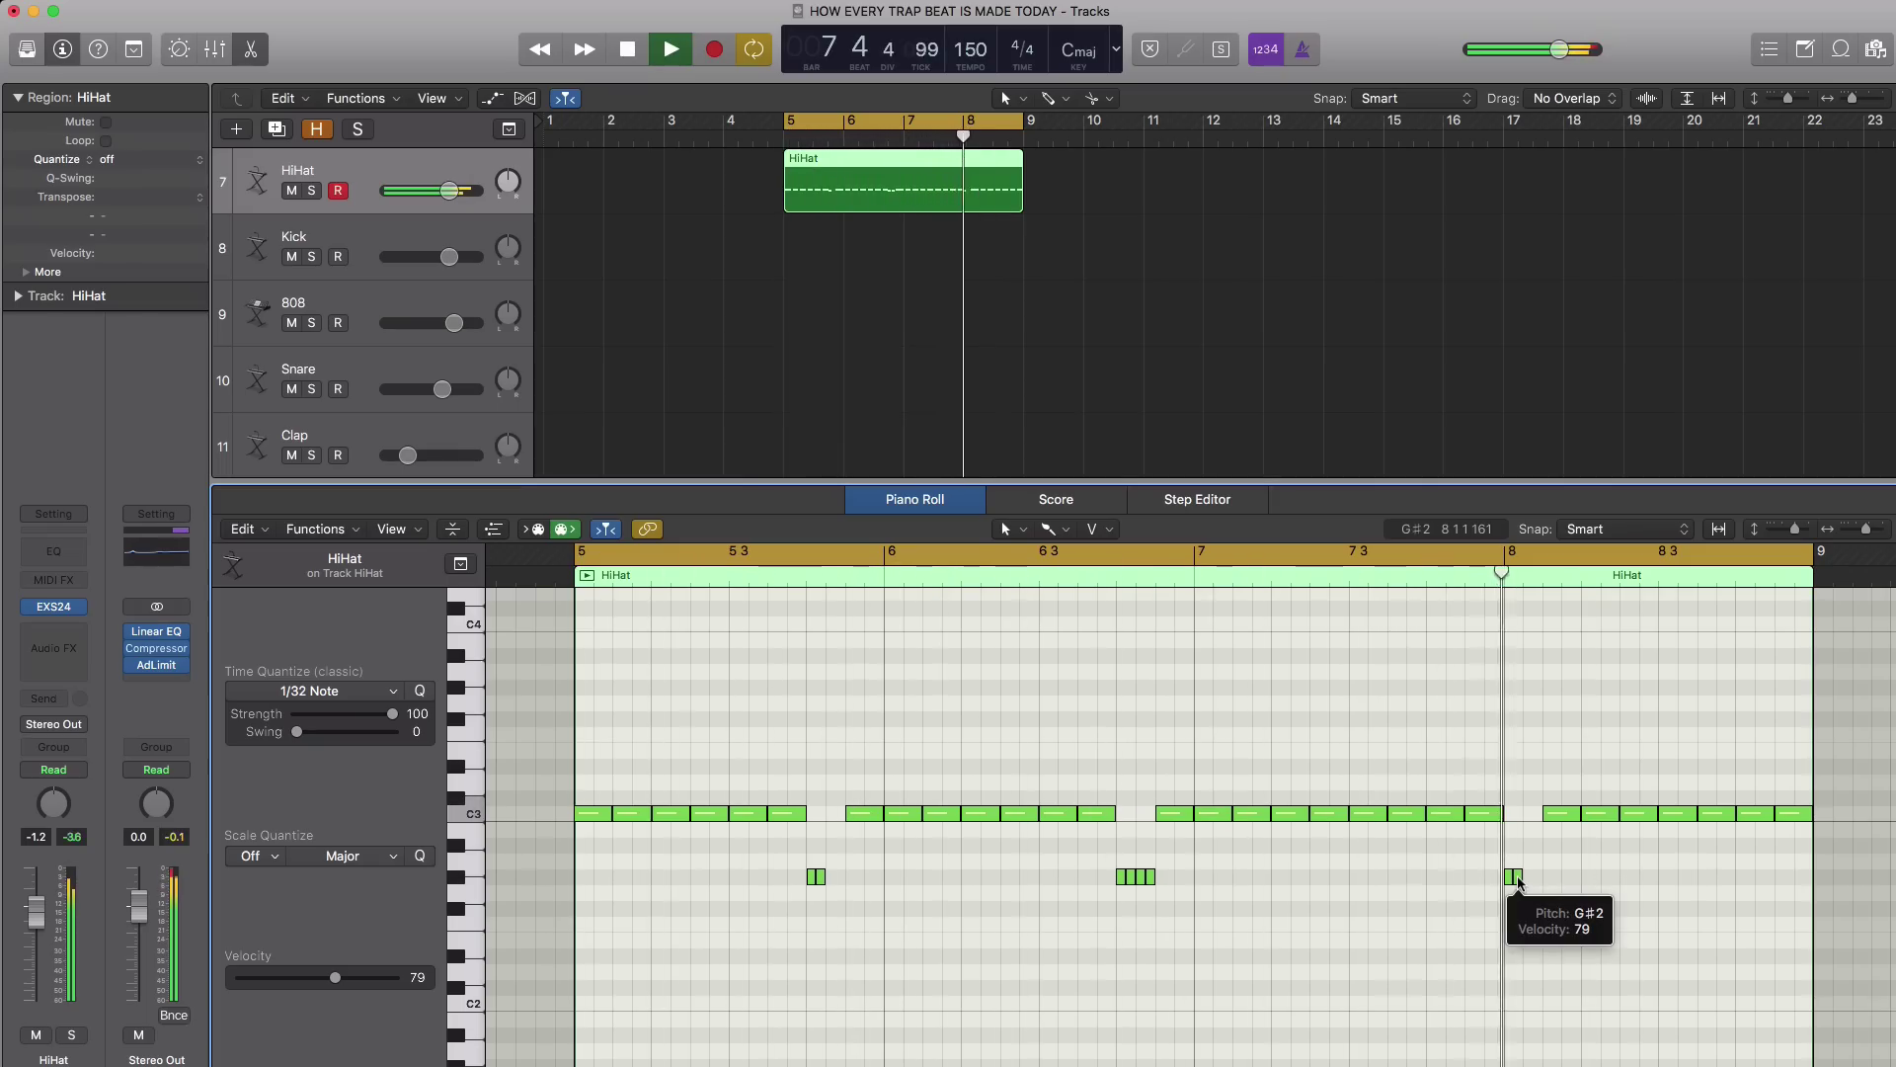
{"action": "key", "text": "space"}
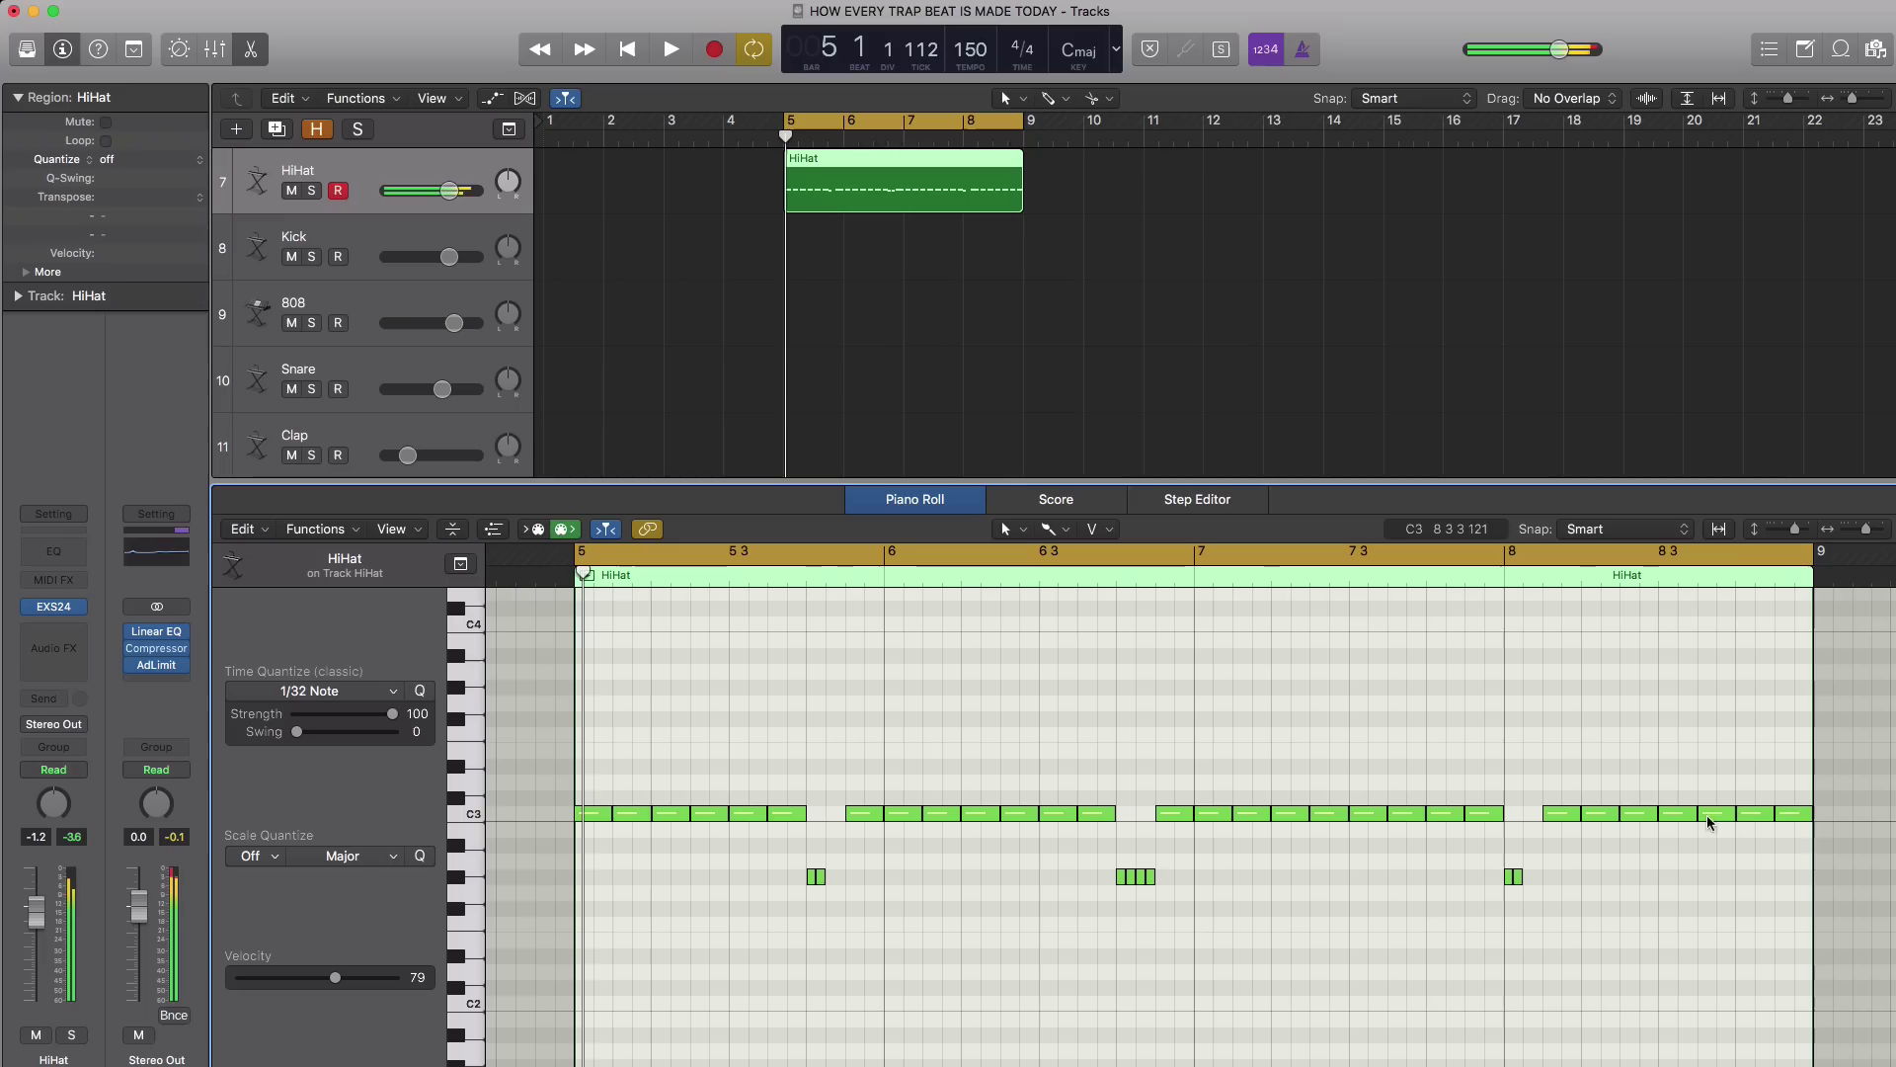
Replace the C3 hi-hat near bar 8.3 with a G#2 roll and play the finished pattern.
{"action": "left_click", "coordinate": [1745, 815]}
{"action": "key", "text": "Delete"}
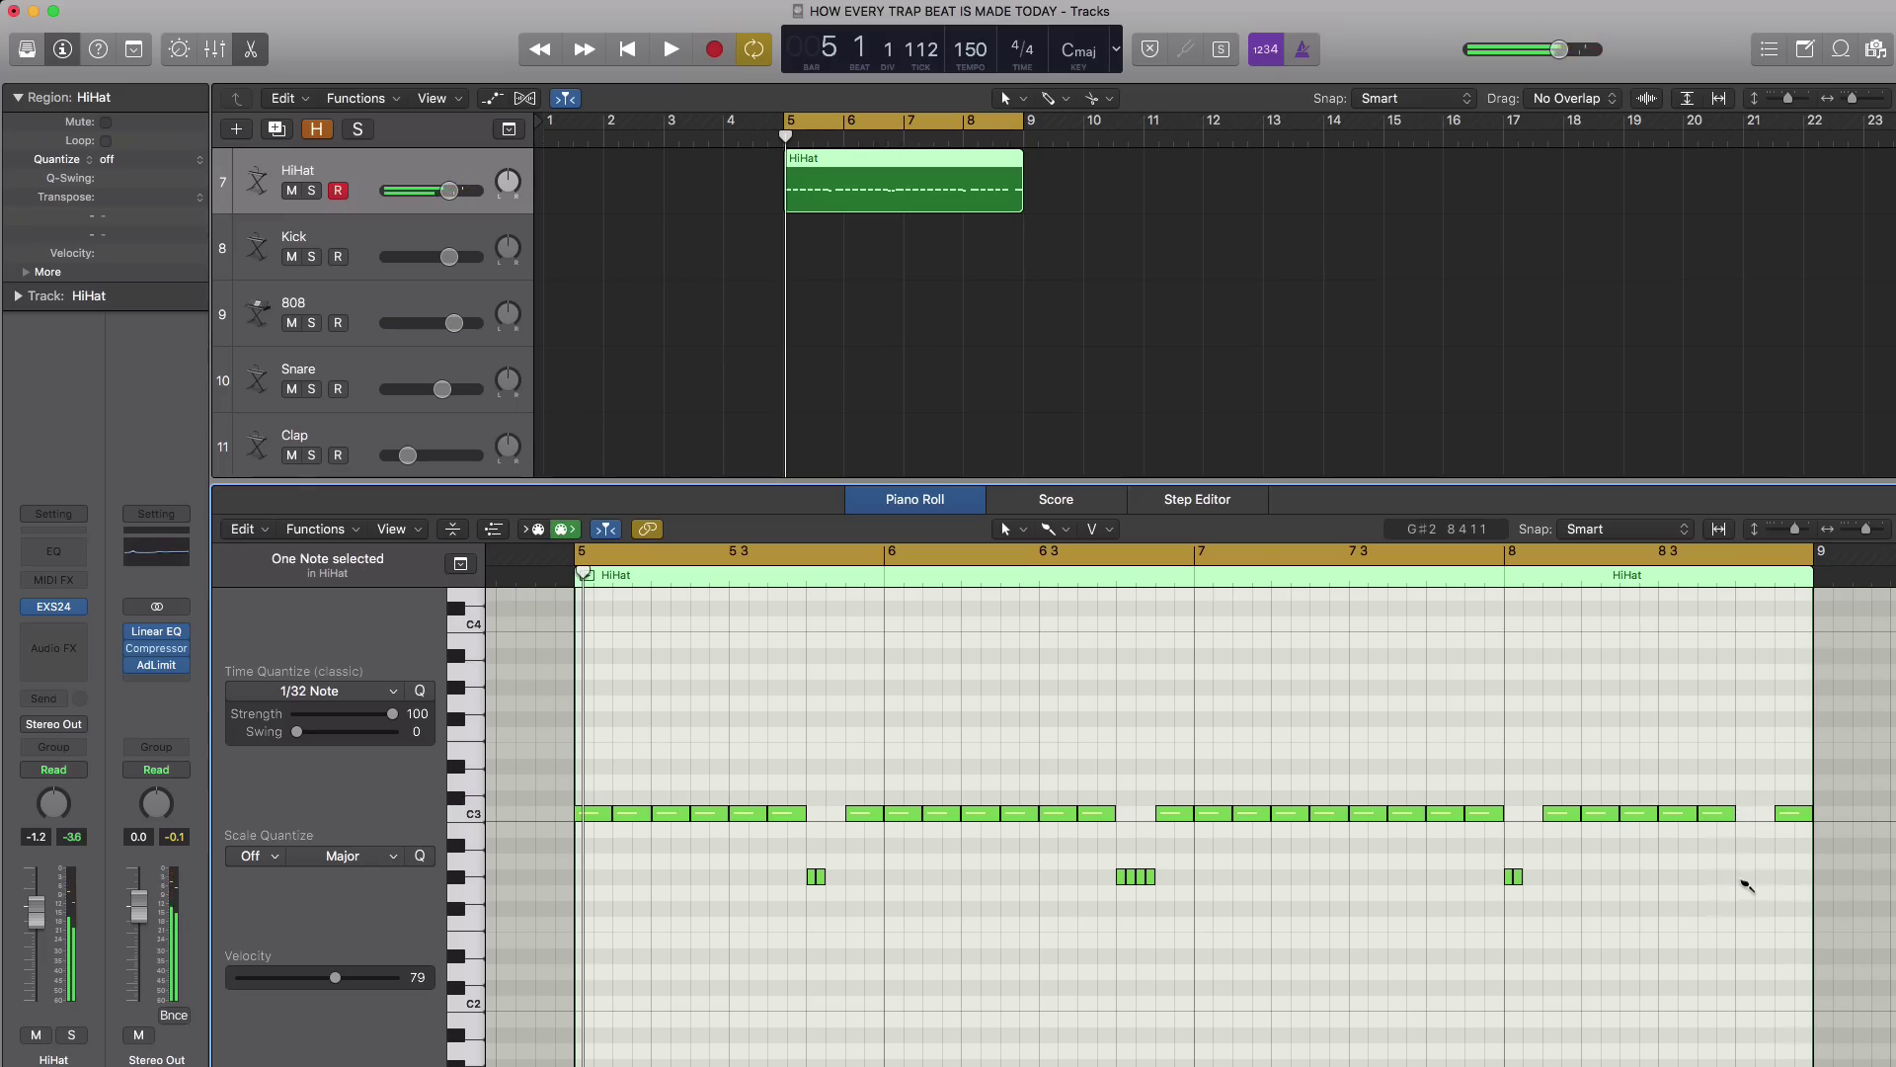
{"action": "left_click", "coordinate": [1743, 877]}
{"action": "left_click", "coordinate": [1775, 883]}
{"action": "key", "text": "space"}
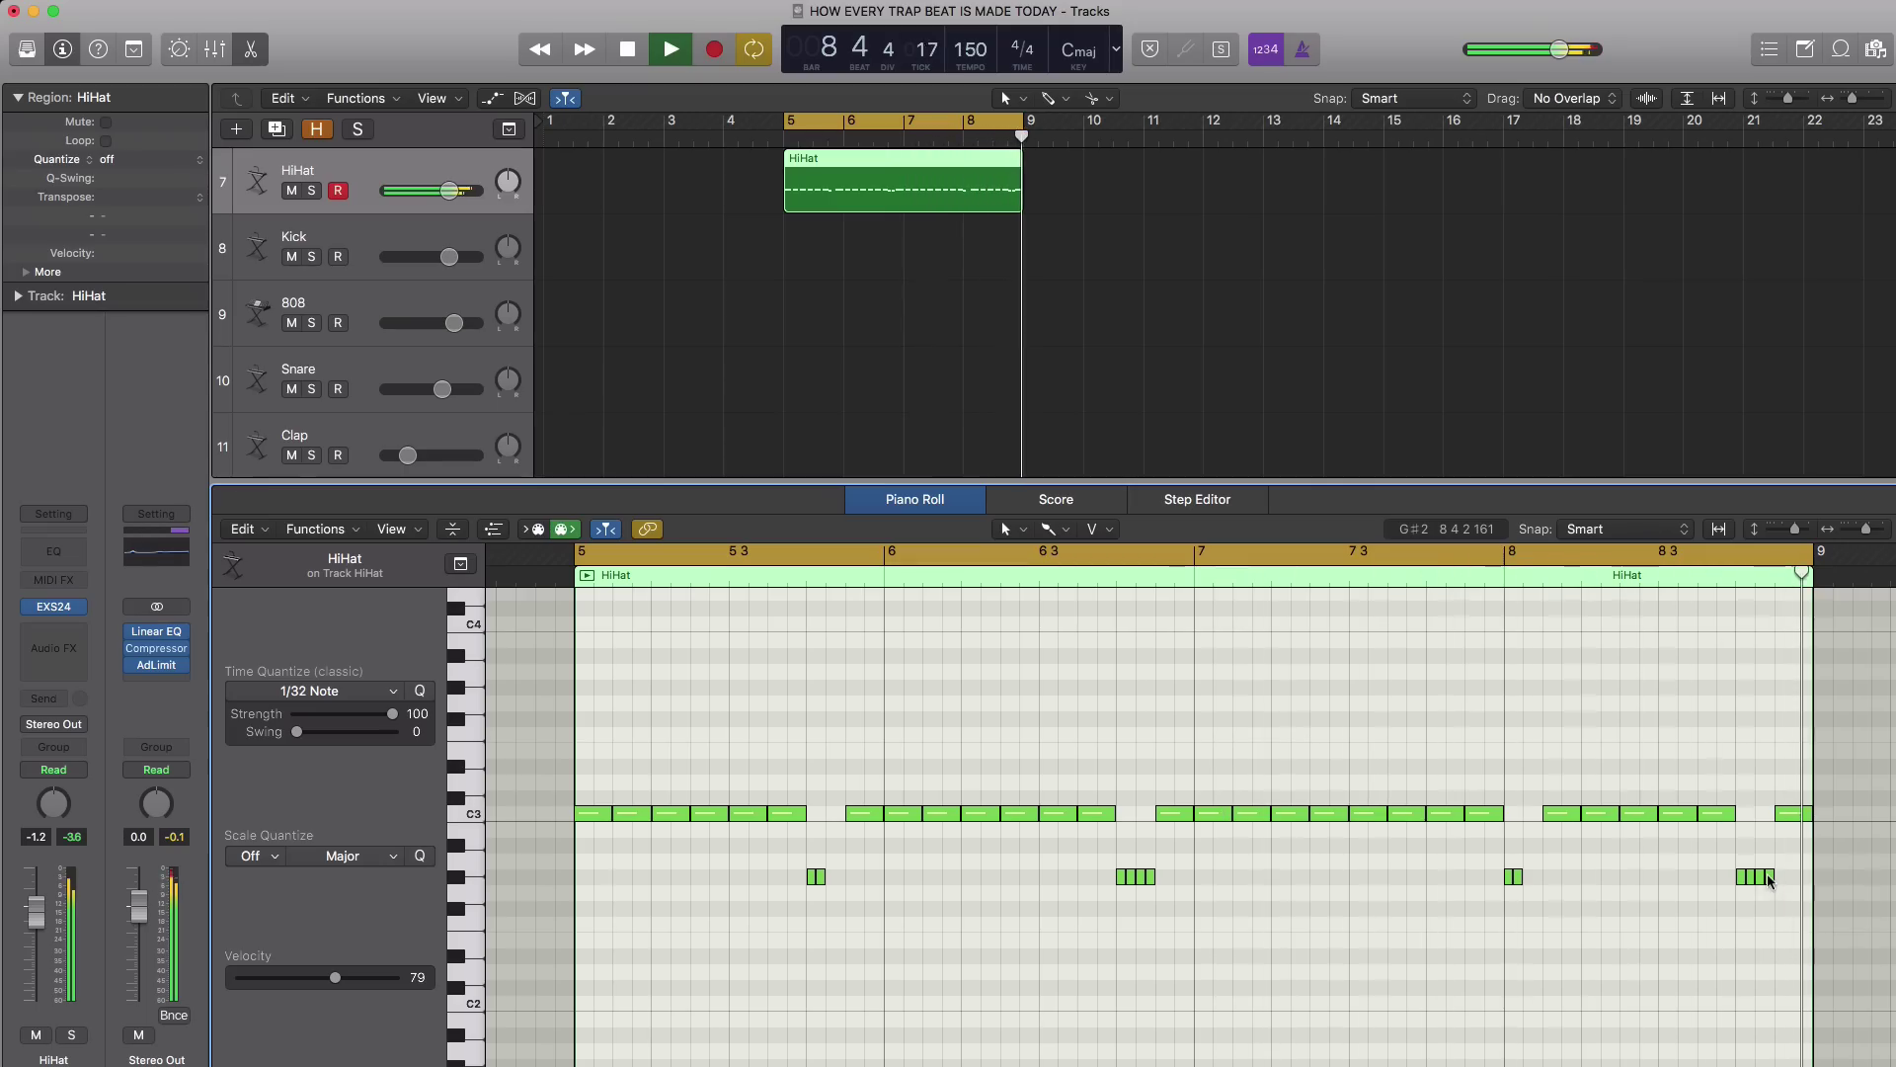
{"action": "key", "text": "space"}
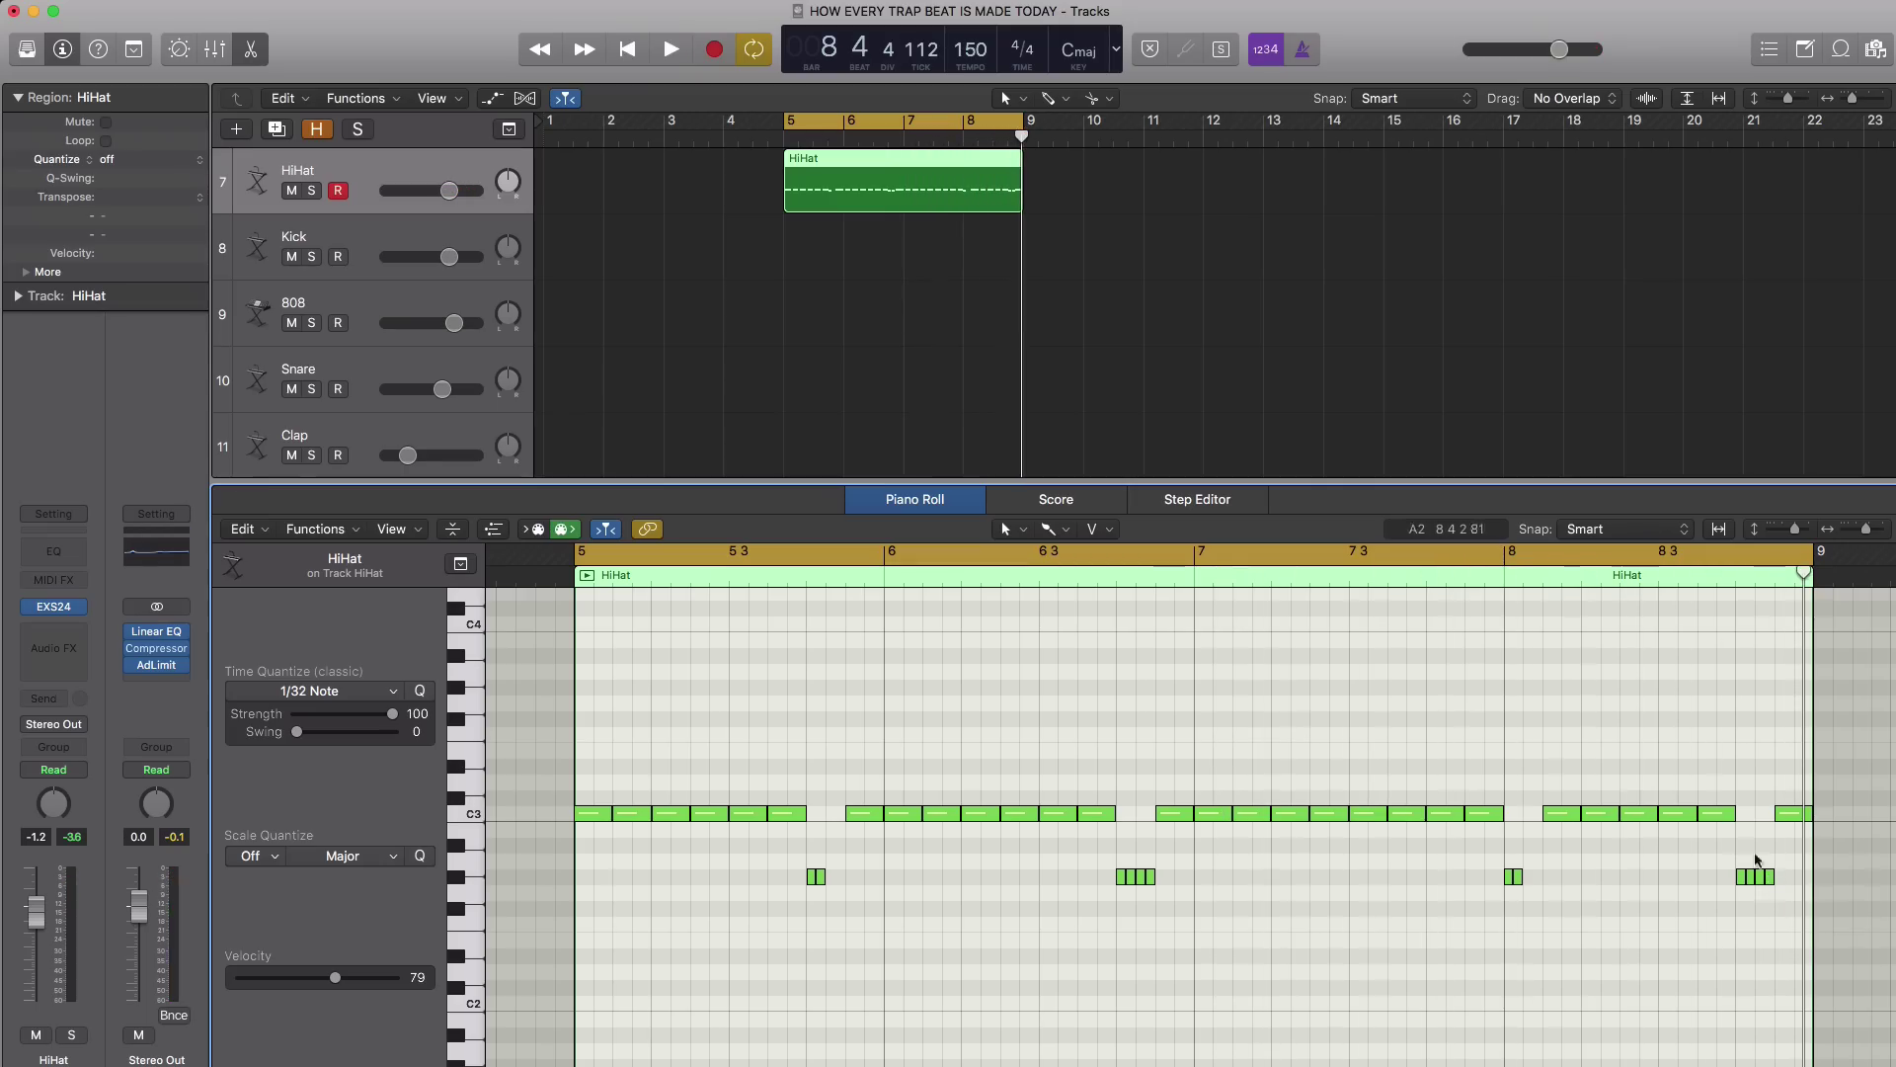
Create a Kick region spanning bars 5 to 9.
{"action": "left_click", "coordinate": [355, 242]}
{"action": "left_click", "coordinate": [786, 260]}
{"action": "left_click_drag", "start_coordinate": [843, 269], "coordinate": [1026, 272]}
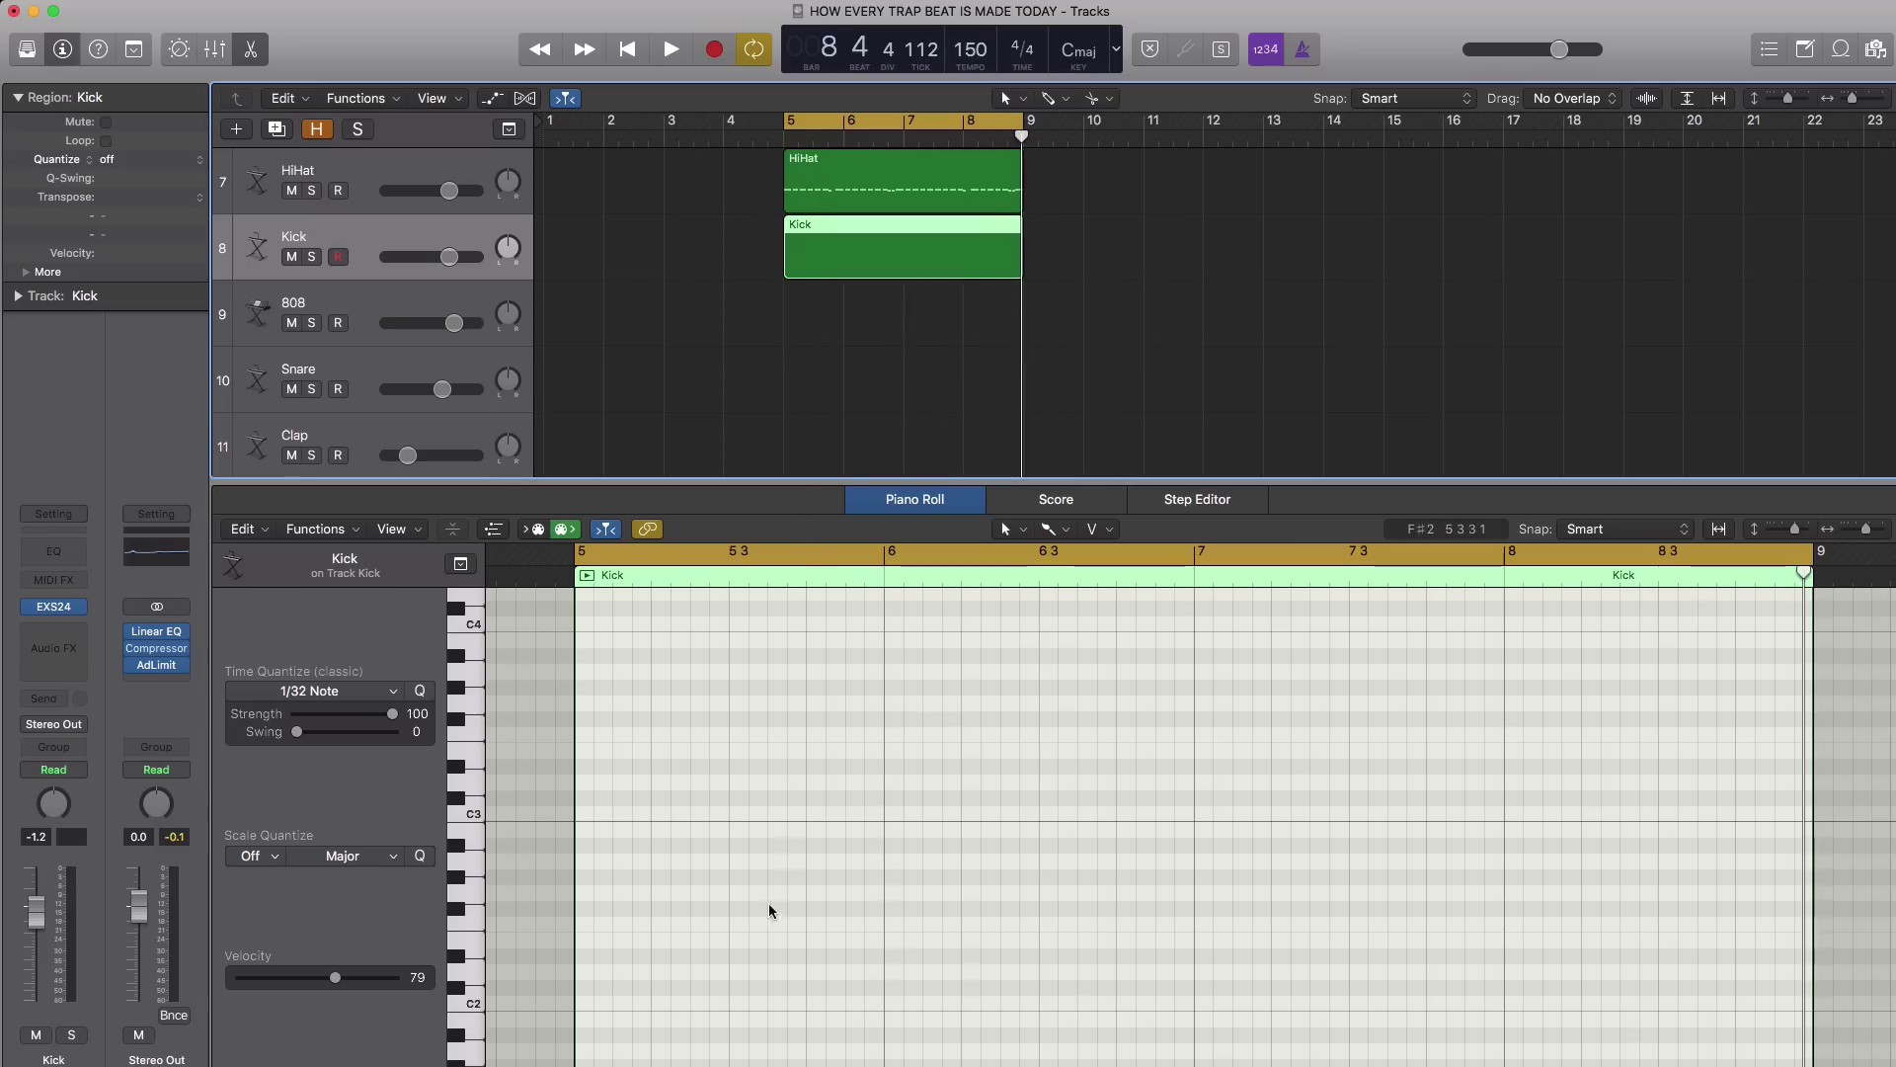
{"action": "scroll", "coordinate": [732, 907], "scroll_direction": "down", "scroll_amount": 5}
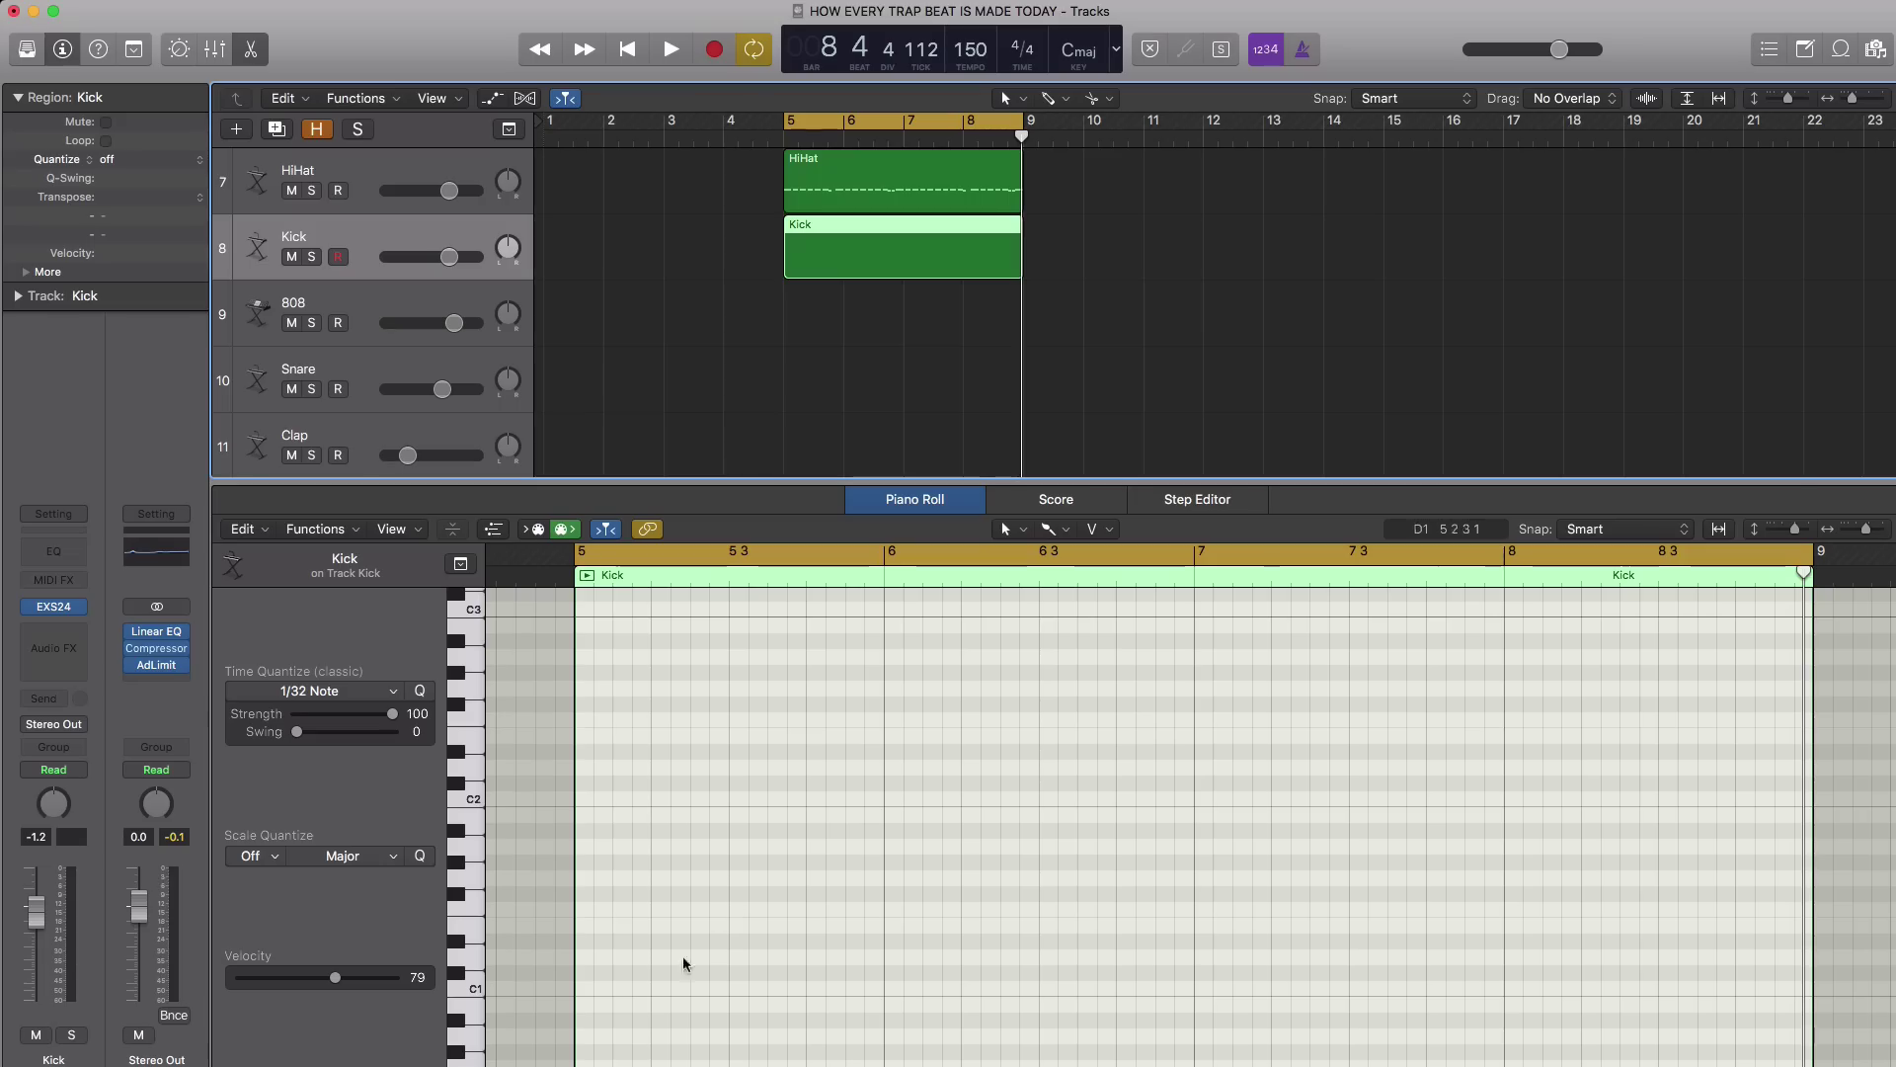
At 1/8 Note quantize, place C1 kicks at bar 5, bar 6 beat 2 and bar 7.
{"action": "left_click", "coordinate": [586, 993]}
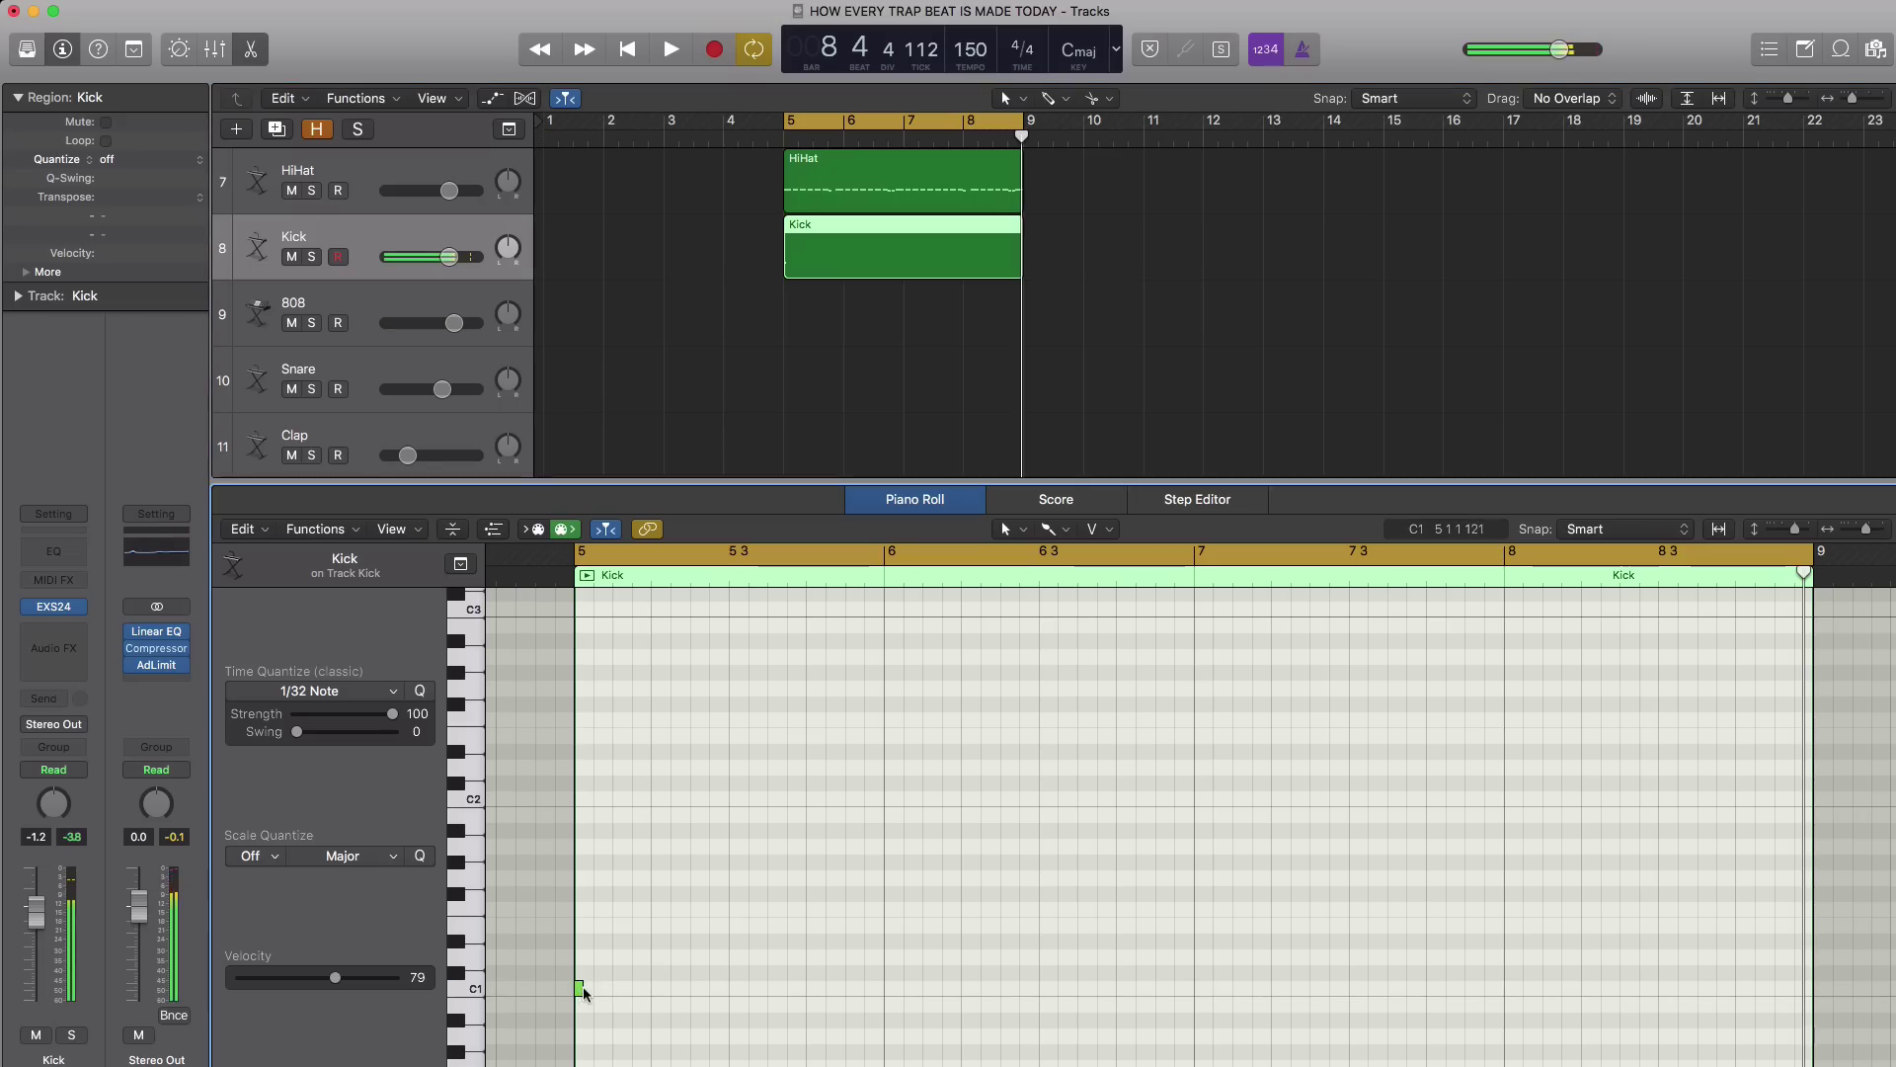
{"action": "key", "text": "space"}
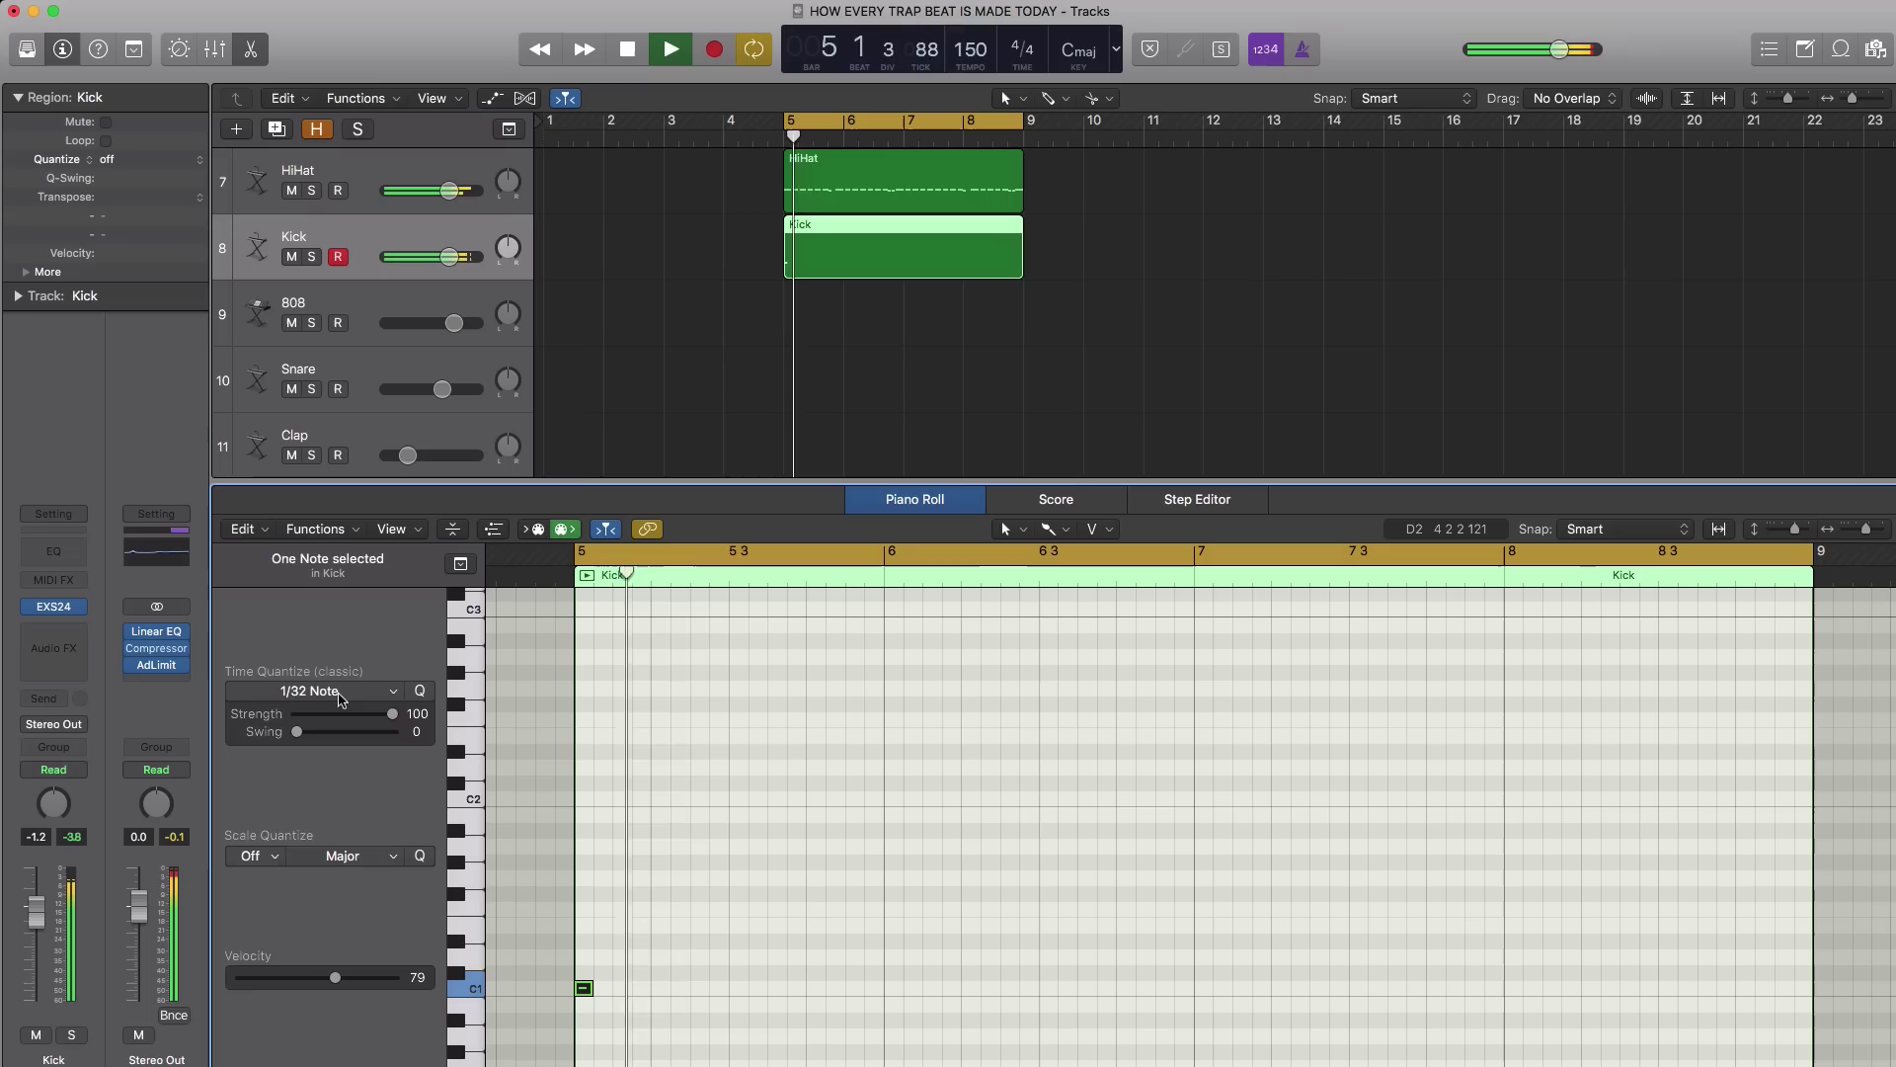
{"action": "left_click", "coordinate": [309, 691]}
{"action": "left_click", "coordinate": [281, 796]}
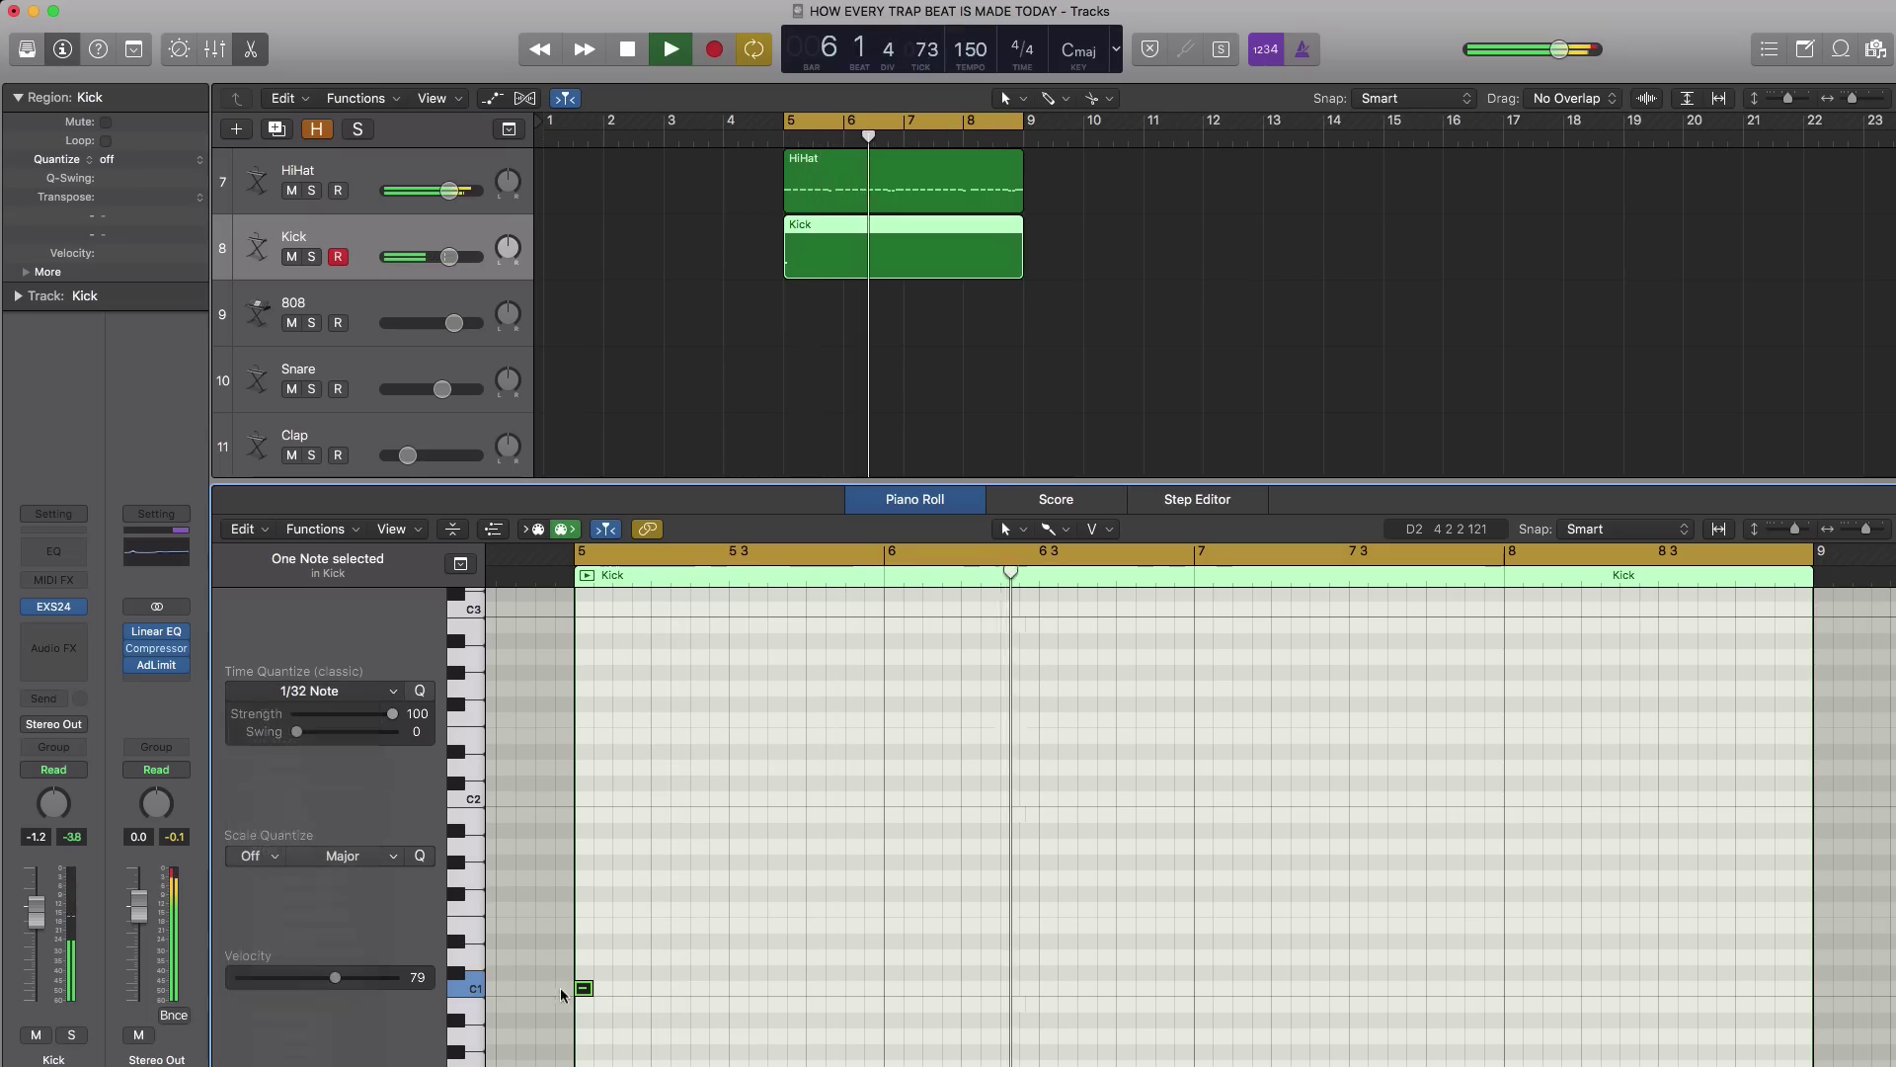
{"action": "left_click", "coordinate": [969, 988]}
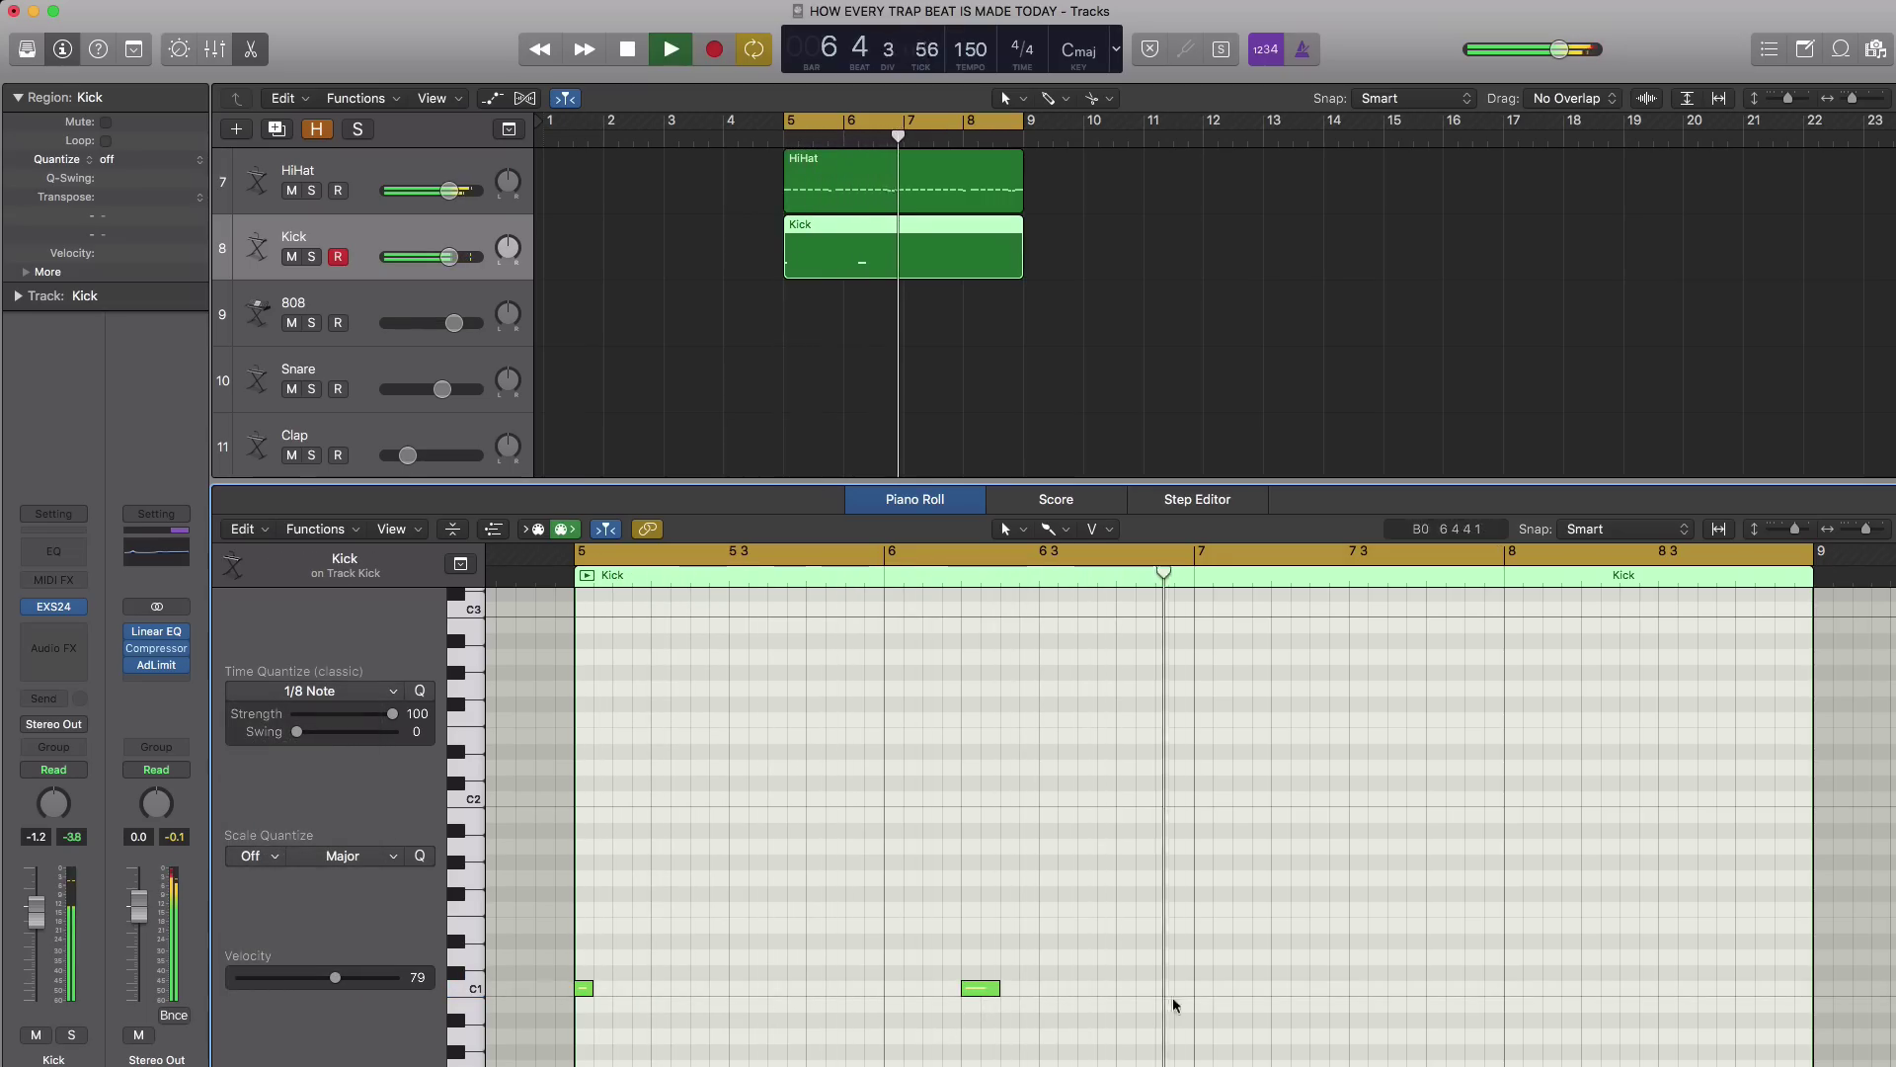
{"action": "left_click", "coordinate": [1203, 989]}
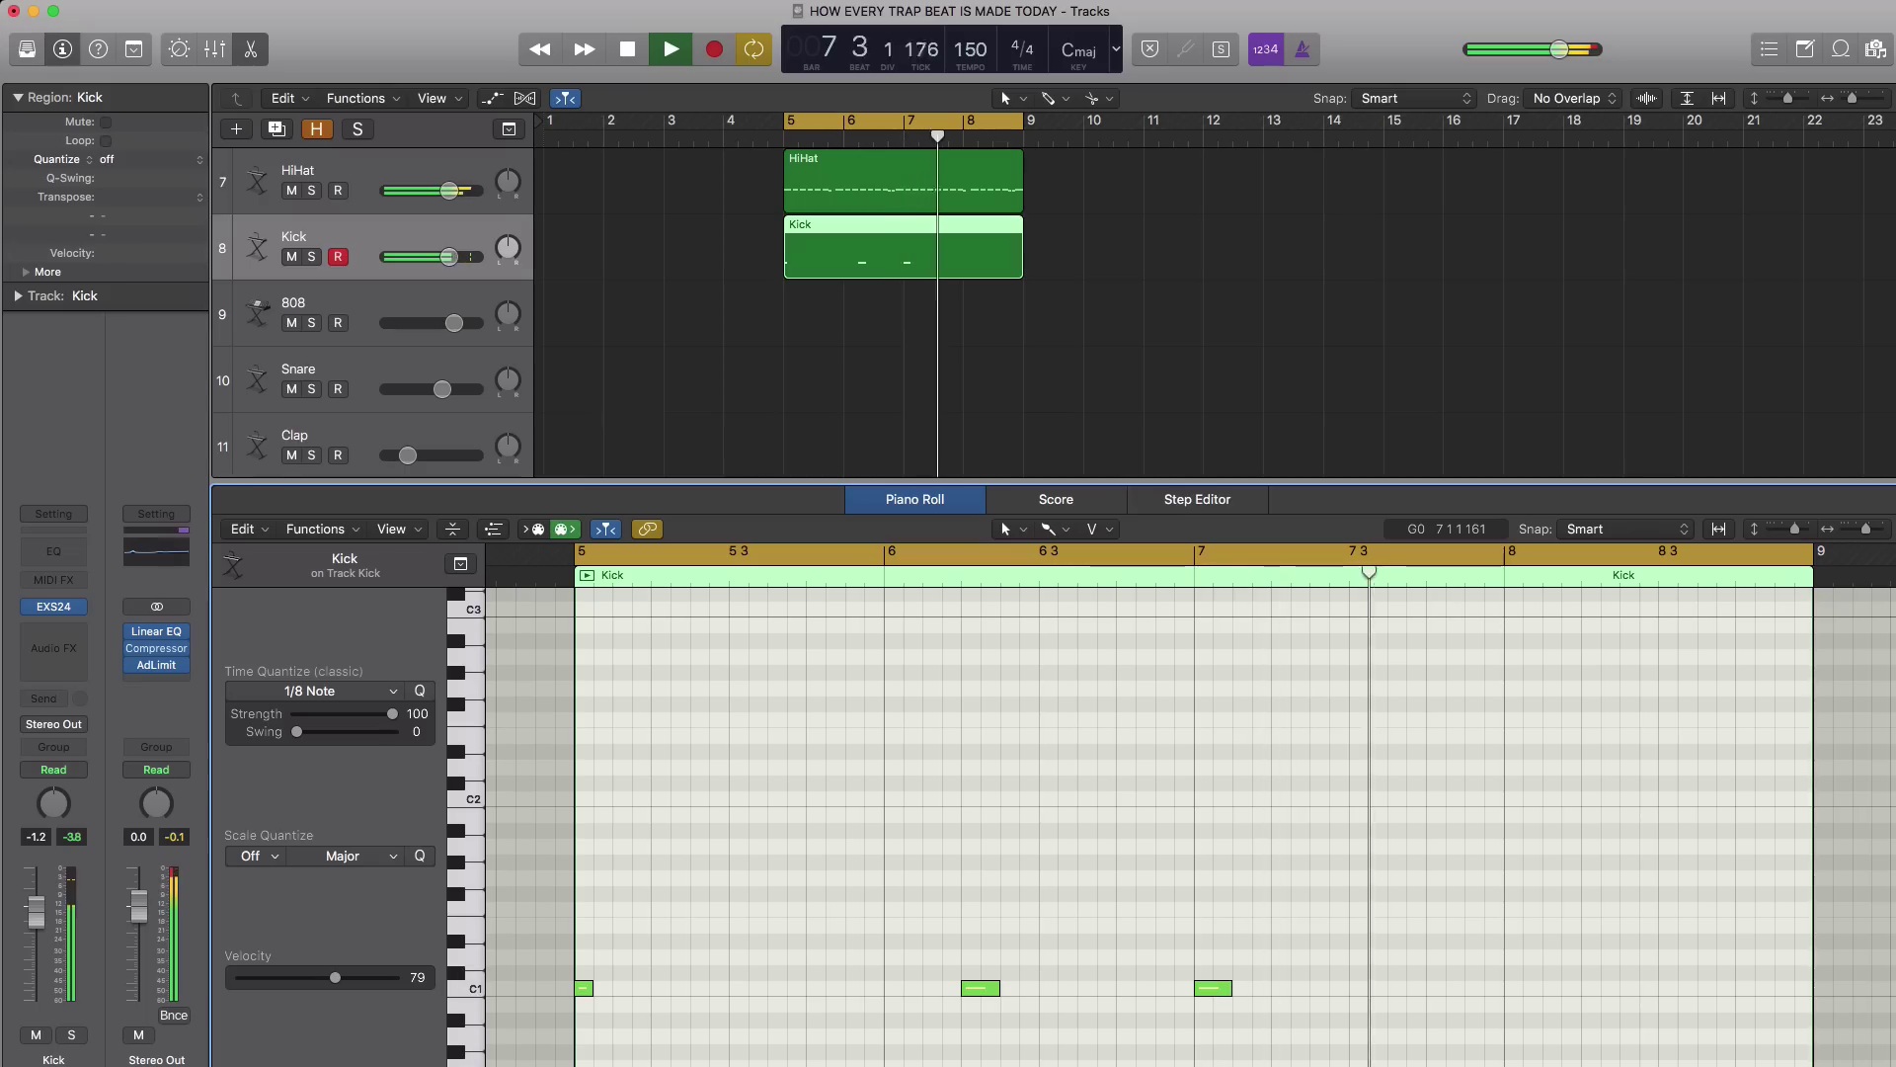
Add C1 kicks at bar 8 beat 2 and late in bar 8, then play the loop.
{"action": "key", "text": "space"}
{"action": "double_click", "coordinate": [1596, 987]}
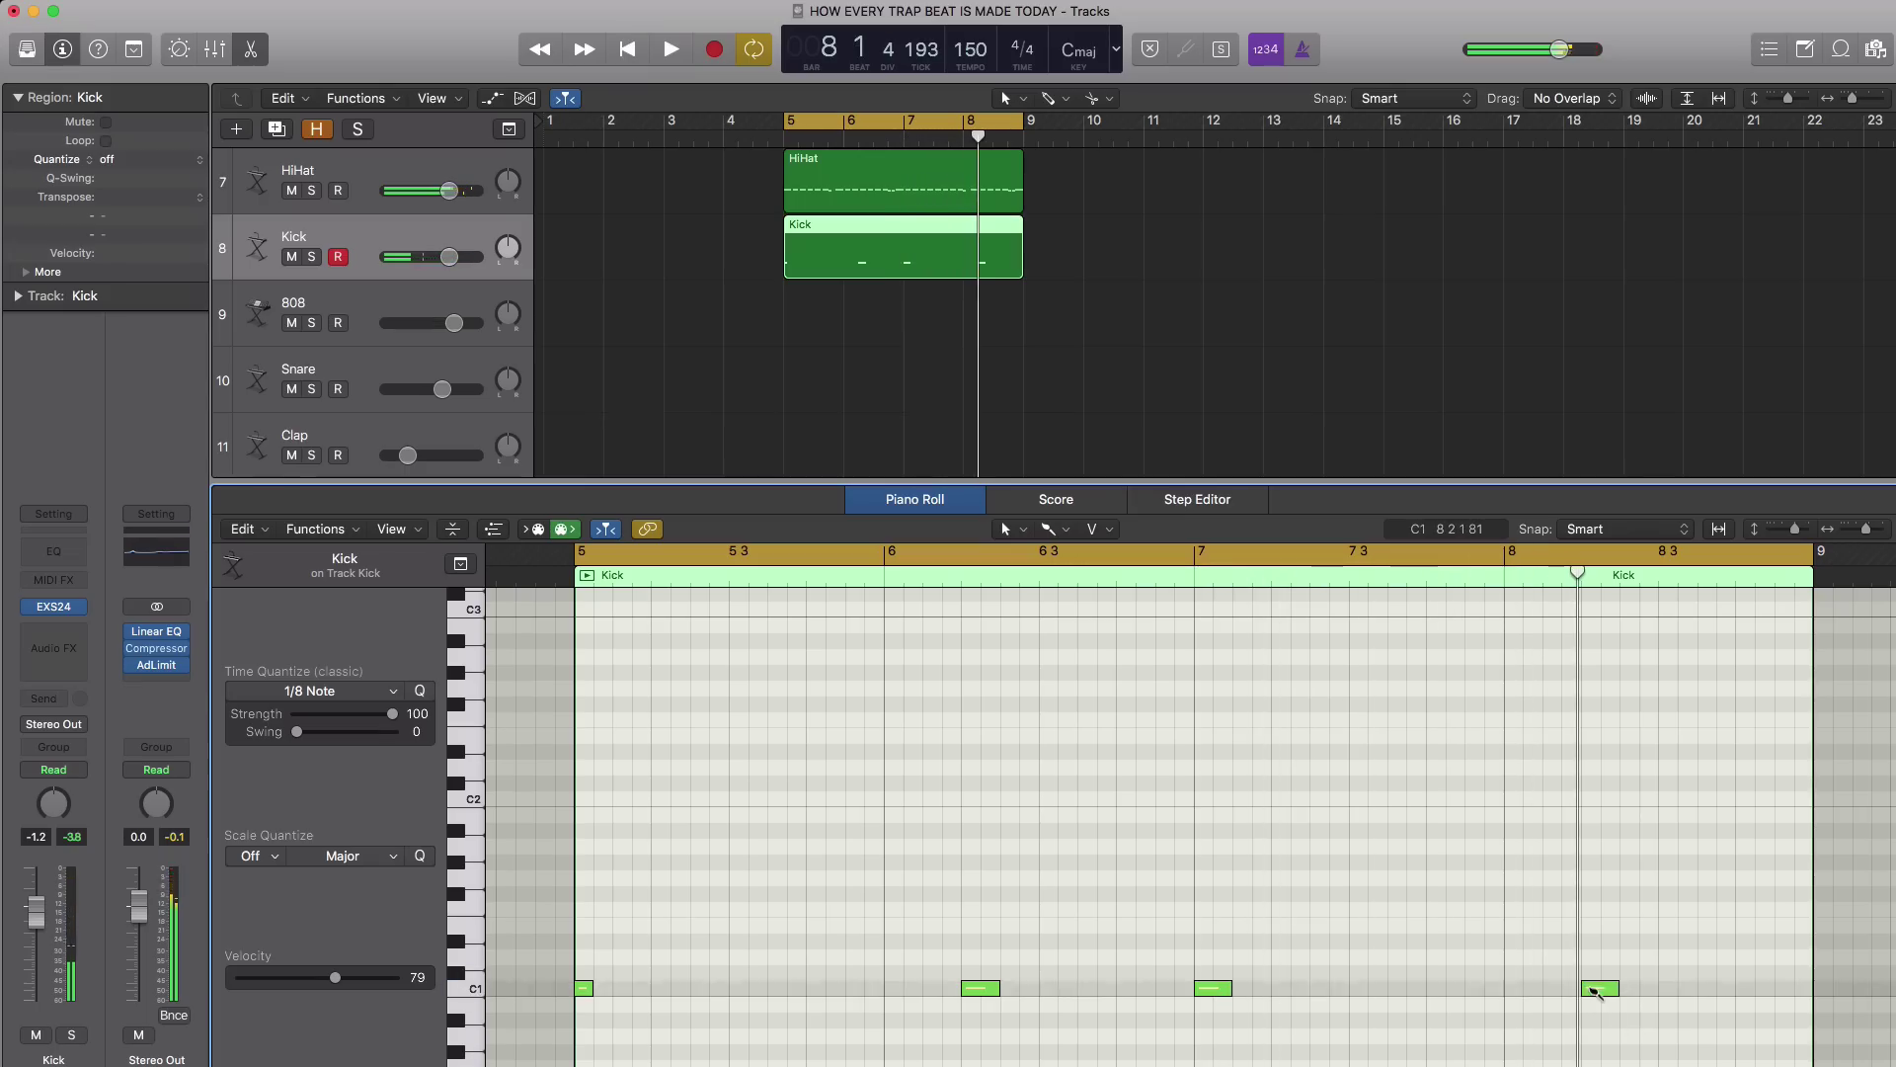
{"action": "double_click", "coordinate": [1708, 989]}
{"action": "key", "text": "space"}
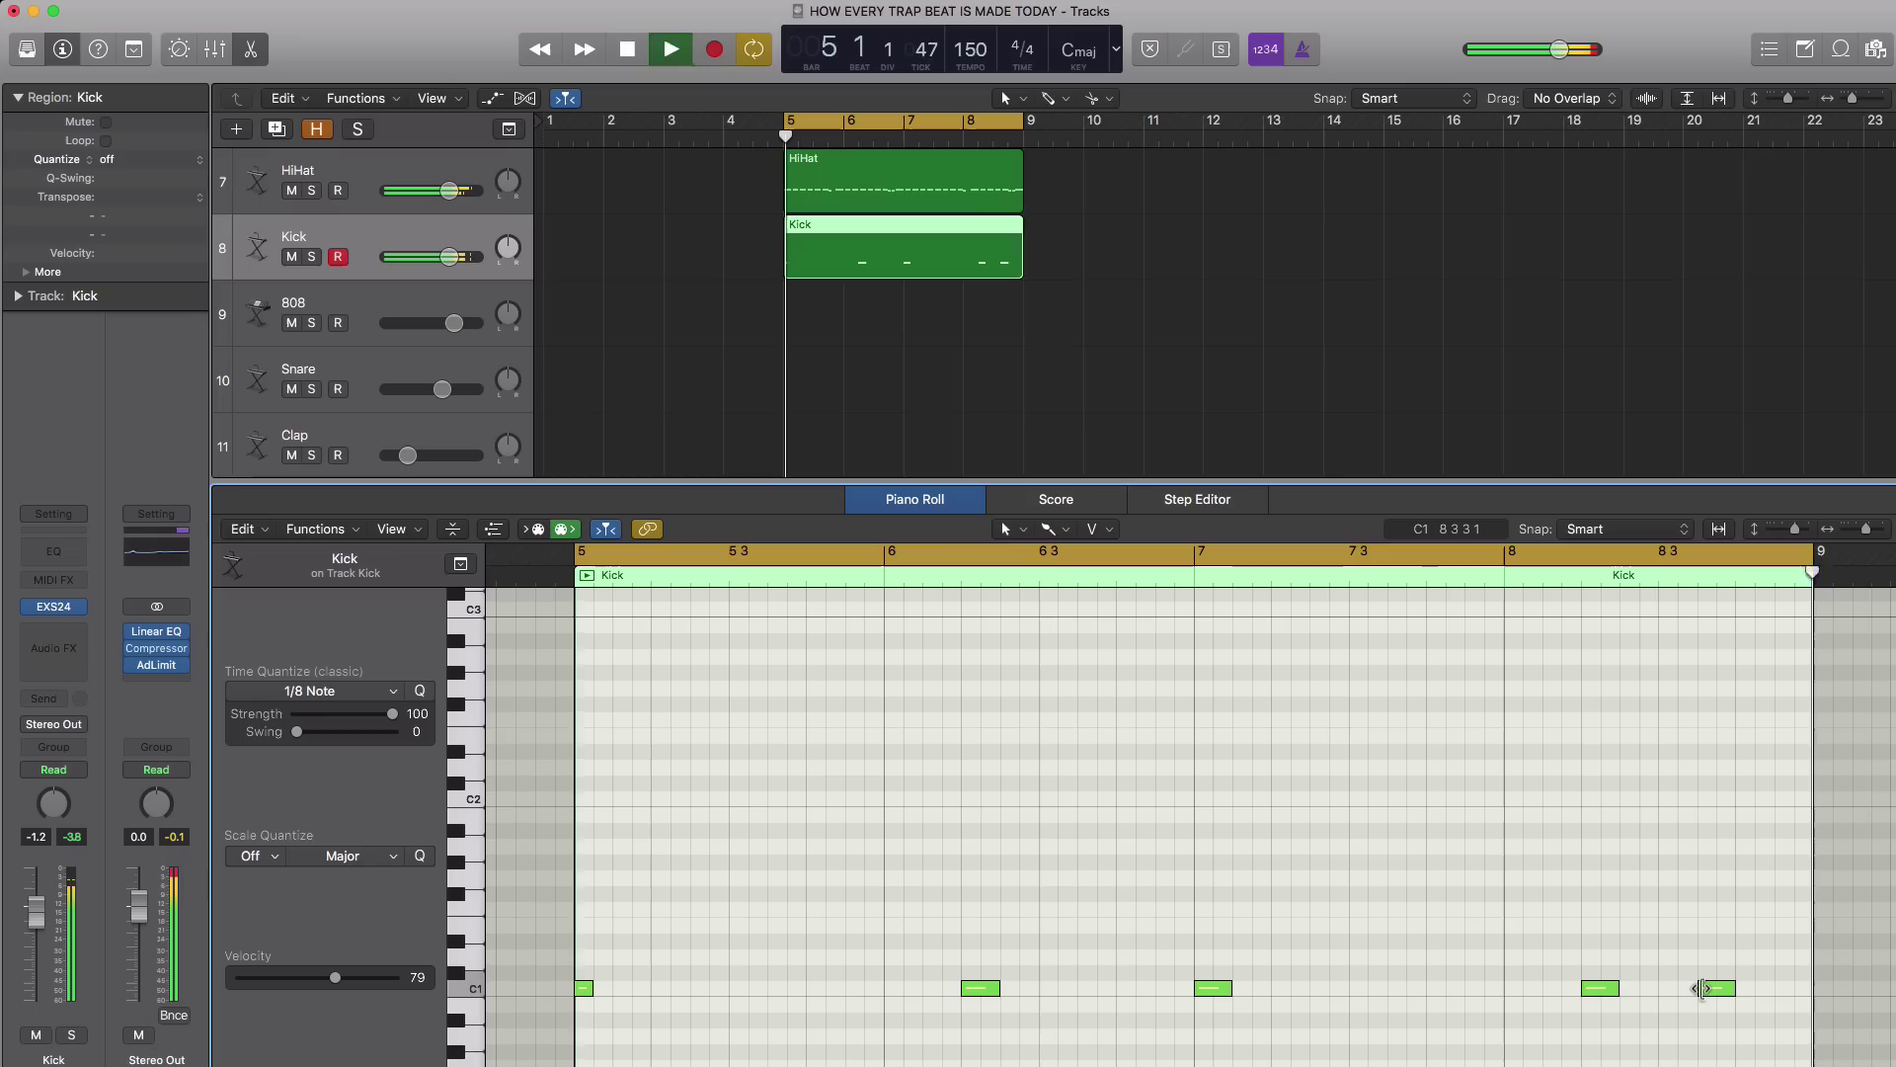
{"action": "key", "text": "space"}
{"action": "mouse_move", "coordinate": [1700, 988]}
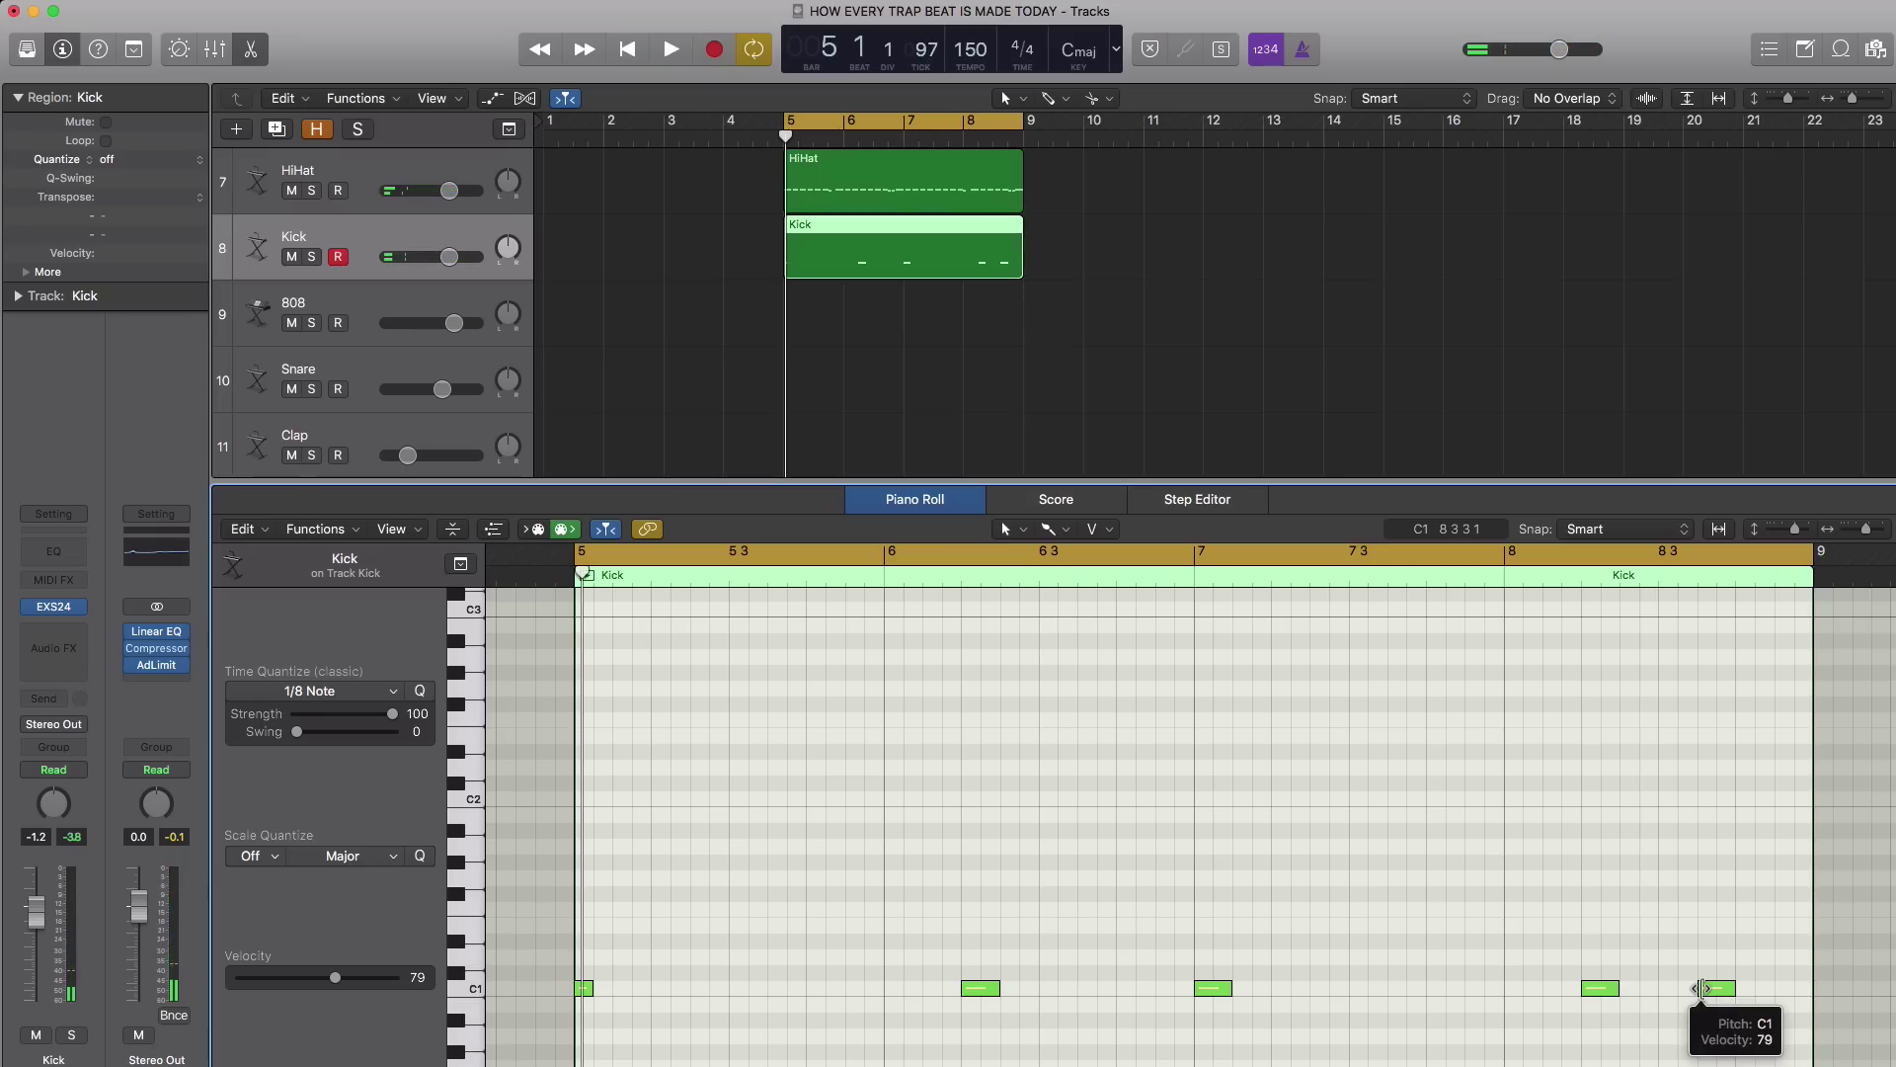
Load the ES2 synth on the 808 track.
{"action": "left_click", "coordinate": [375, 301]}
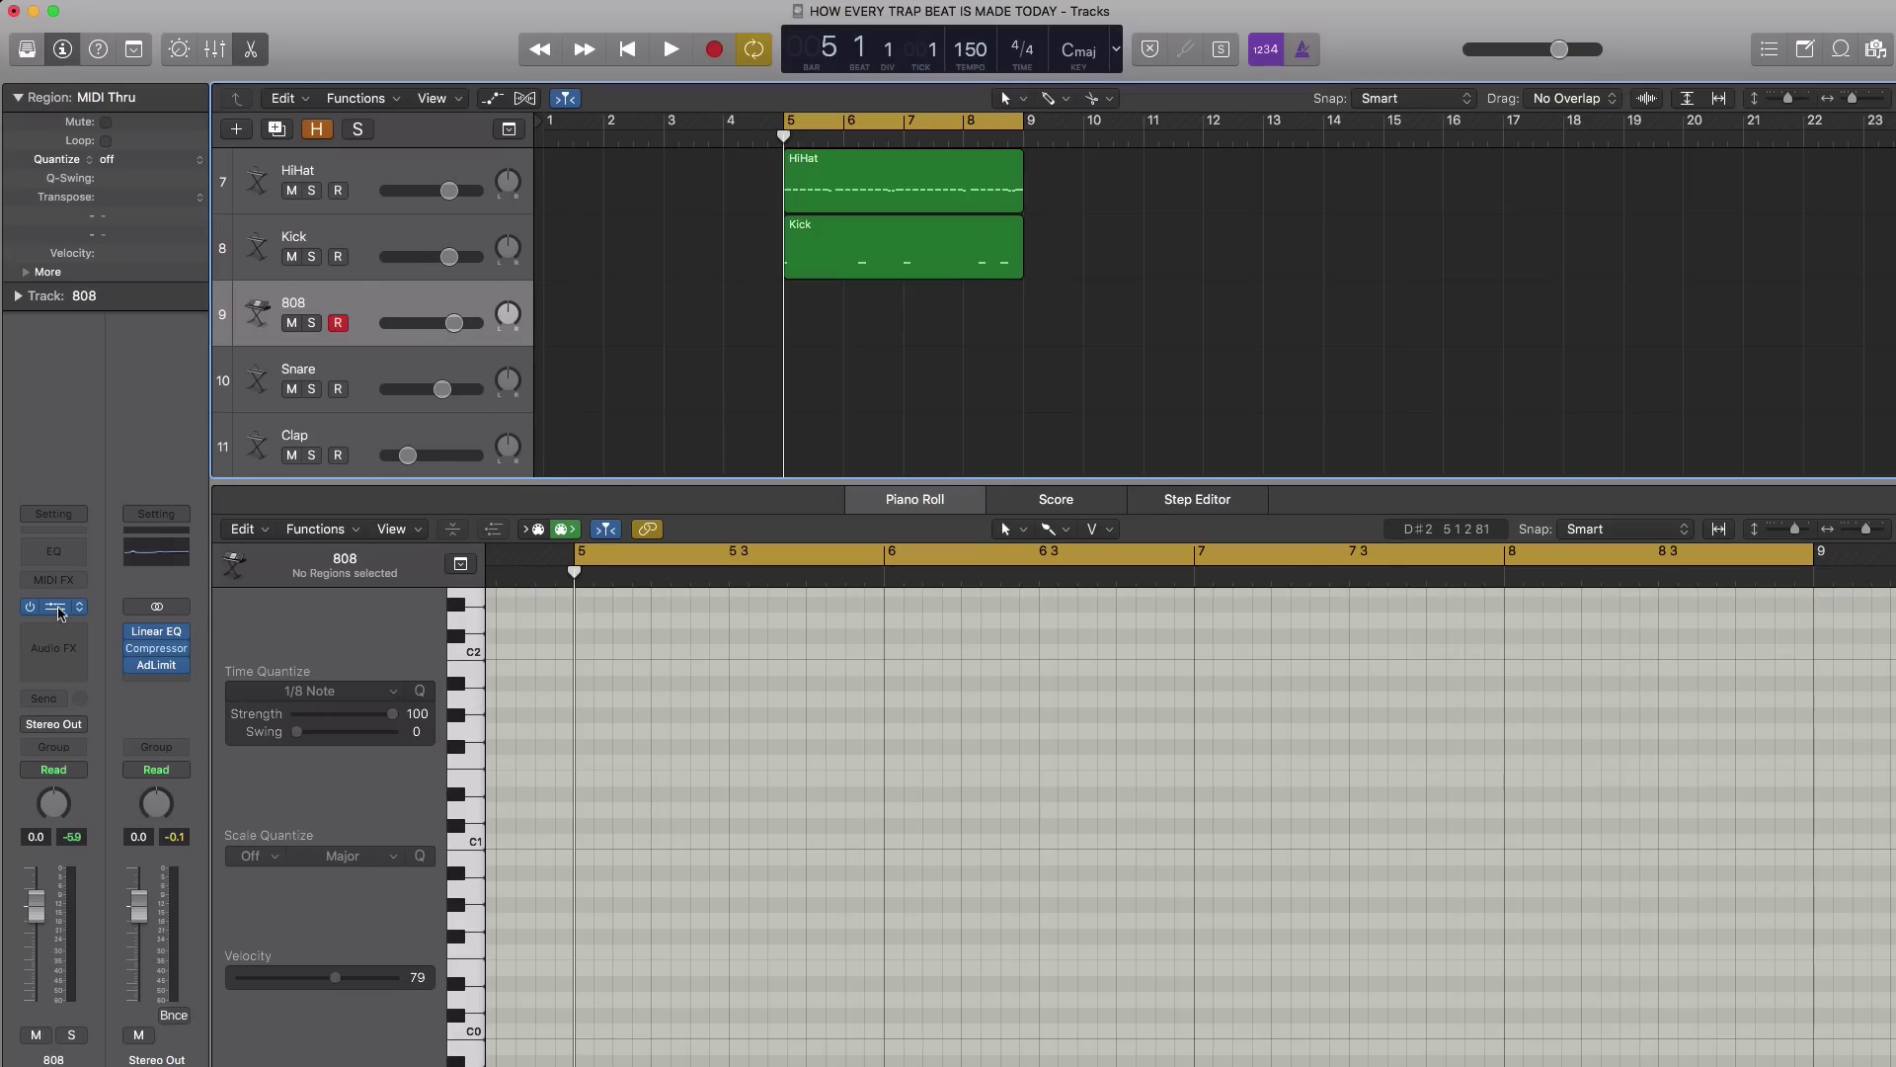
{"action": "left_click", "coordinate": [56, 609]}
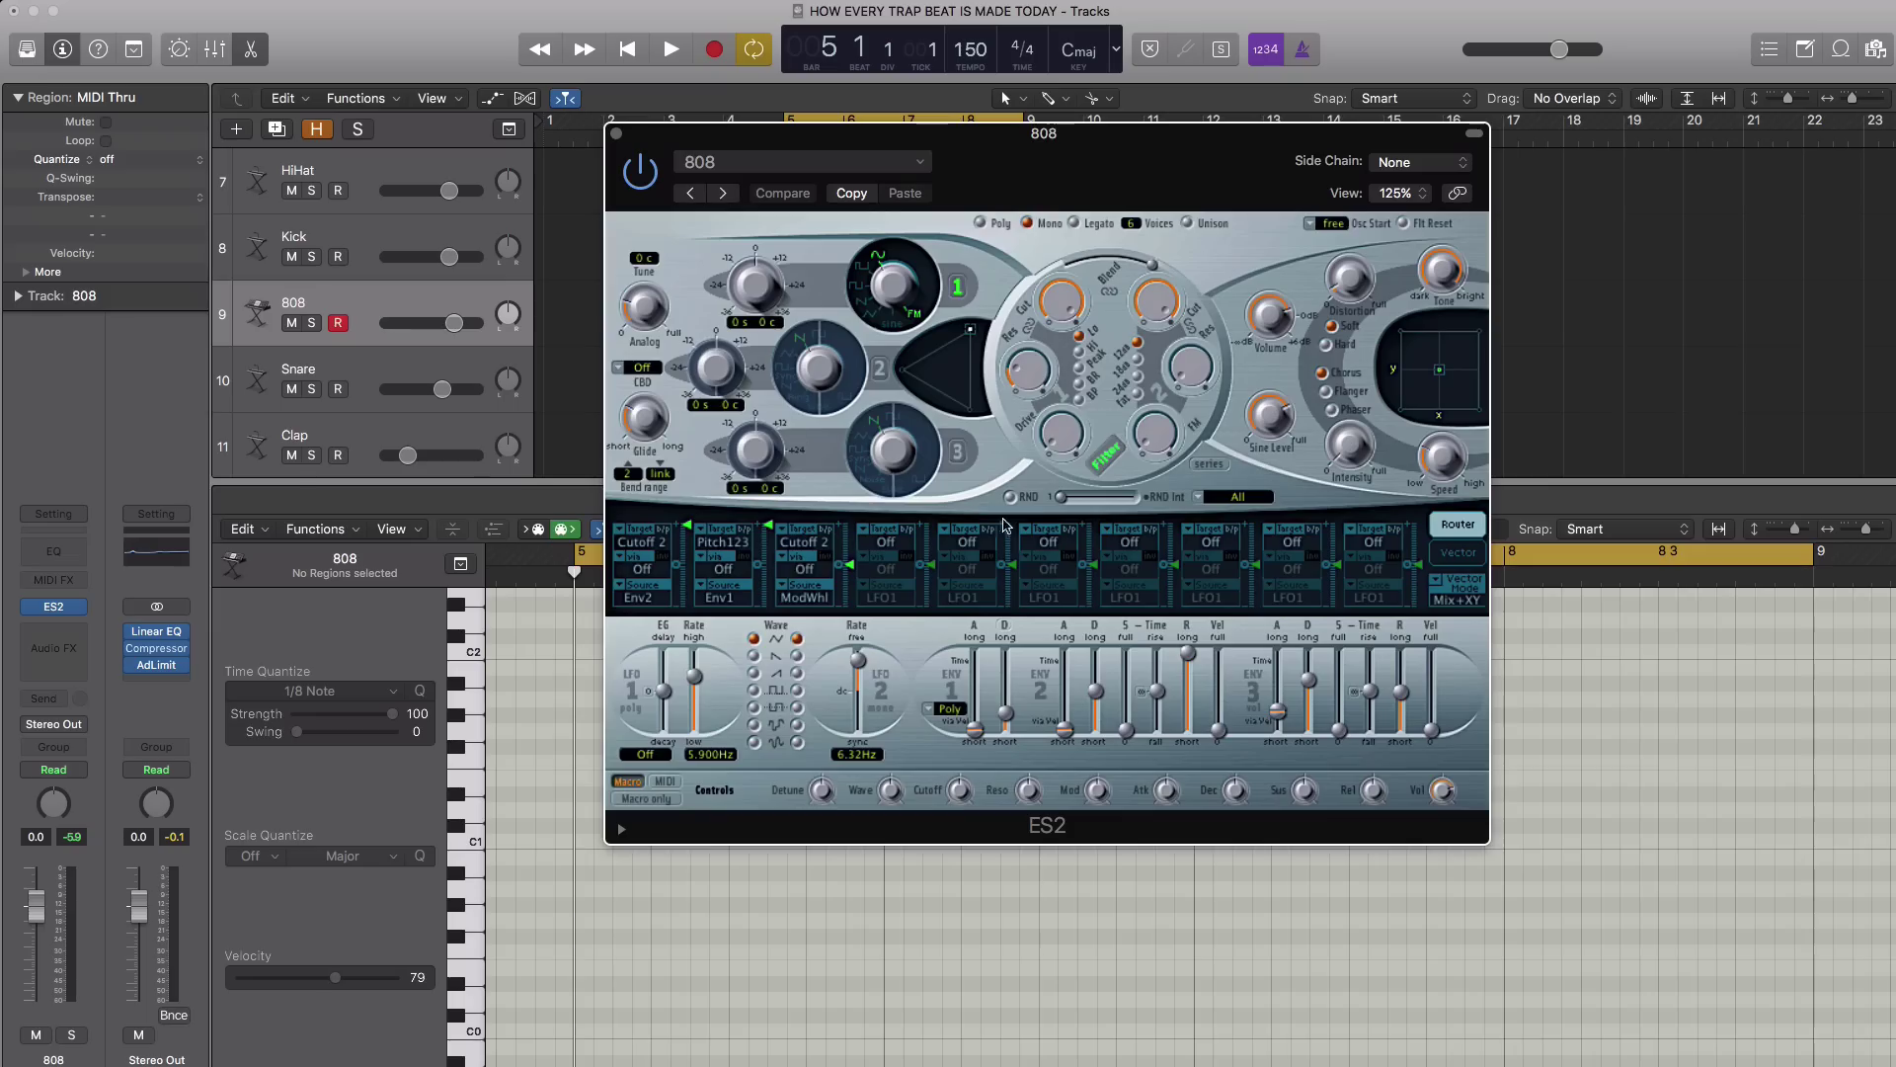
{"action": "left_click", "coordinate": [617, 134]}
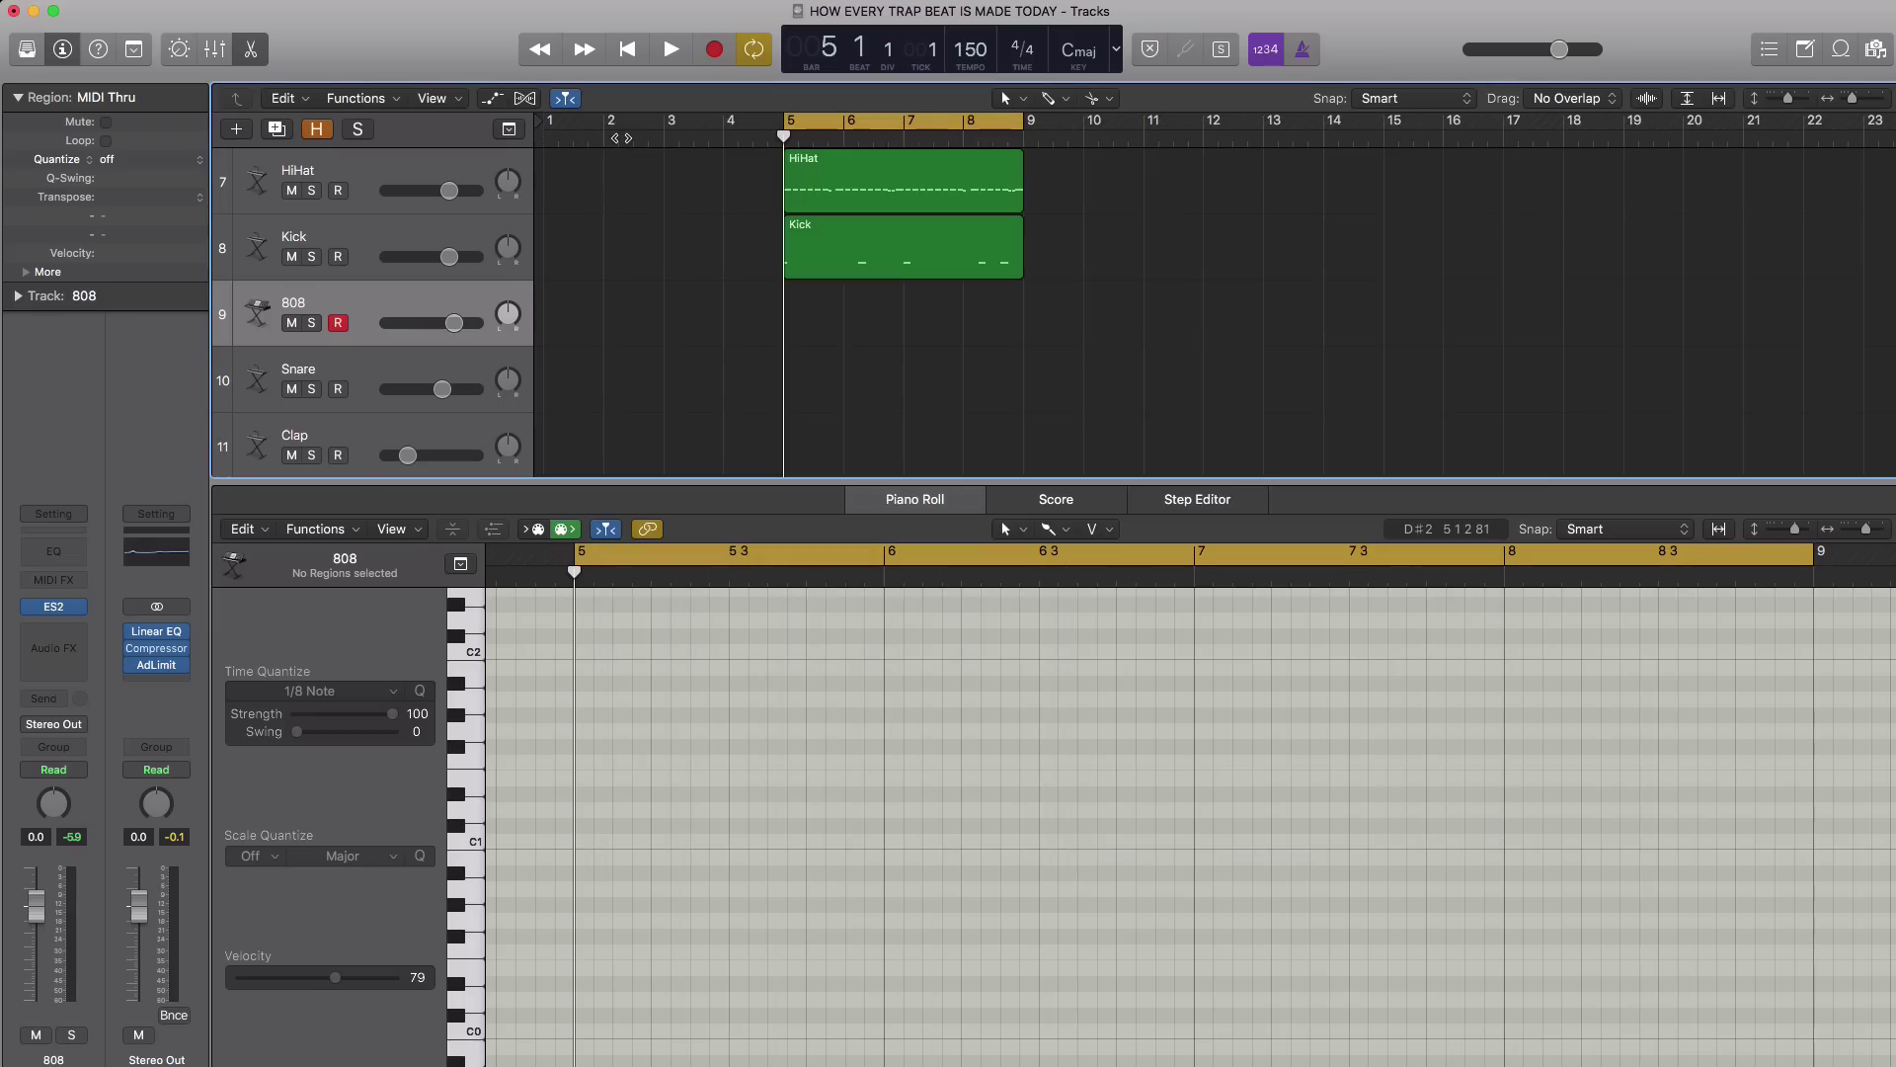
Copy the Kick region onto the 808 track in place of an empty region.
{"action": "double_click", "coordinate": [830, 326]}
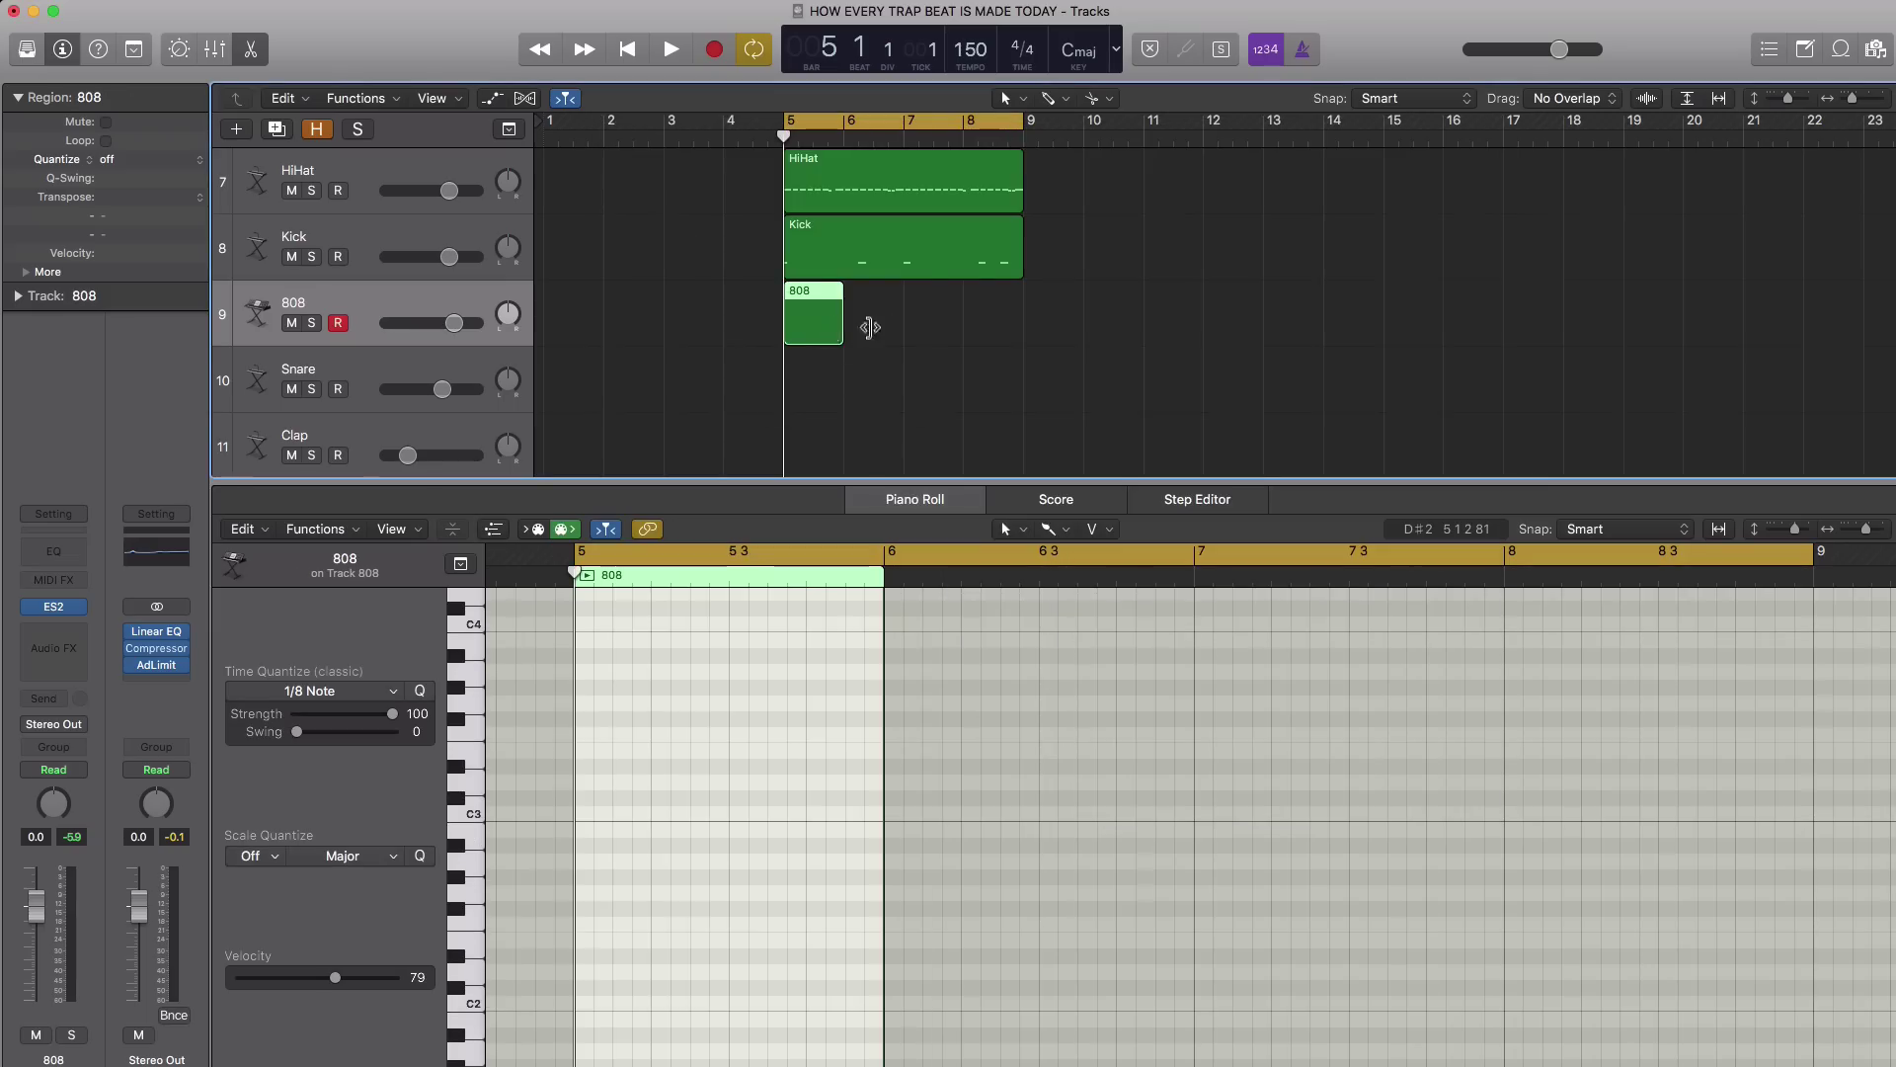
{"action": "left_click_drag", "start_coordinate": [845, 326], "coordinate": [1029, 329]}
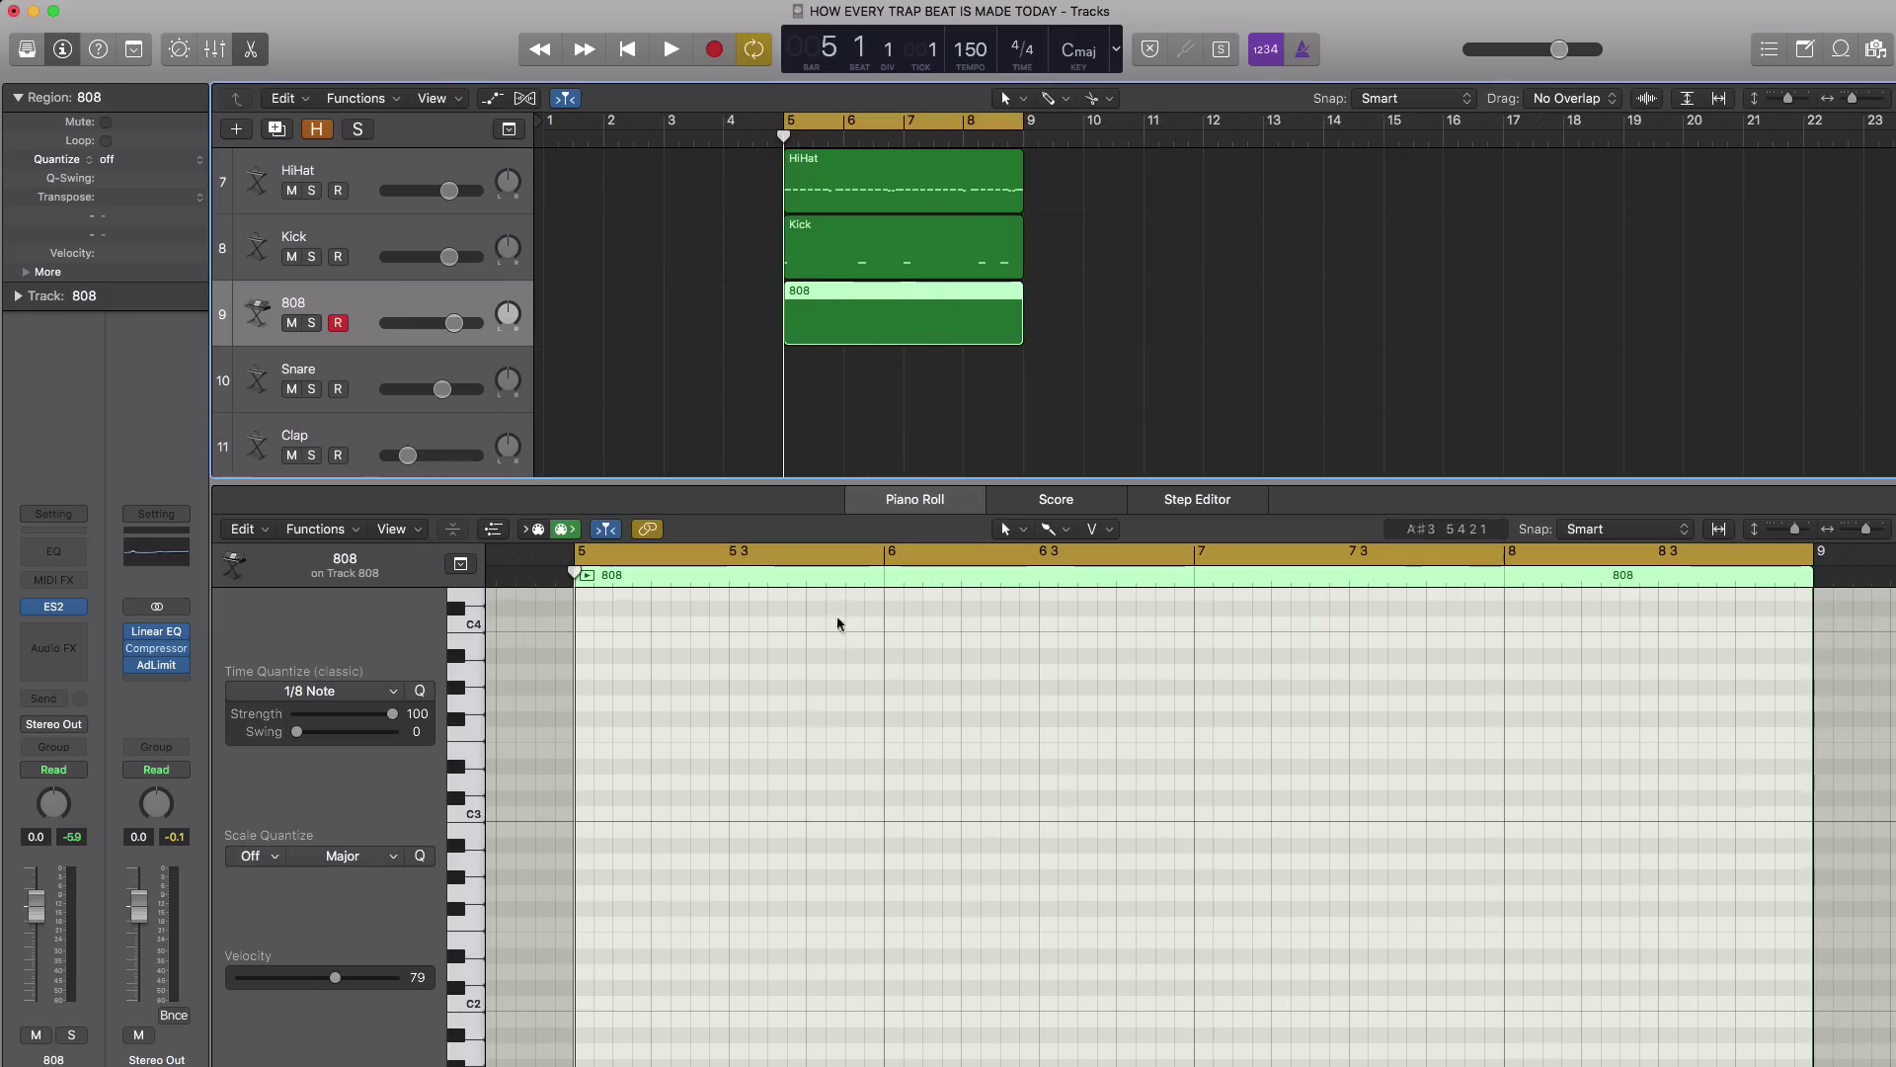
{"action": "left_click", "coordinate": [848, 267]}
{"action": "left_click", "coordinate": [857, 288]}
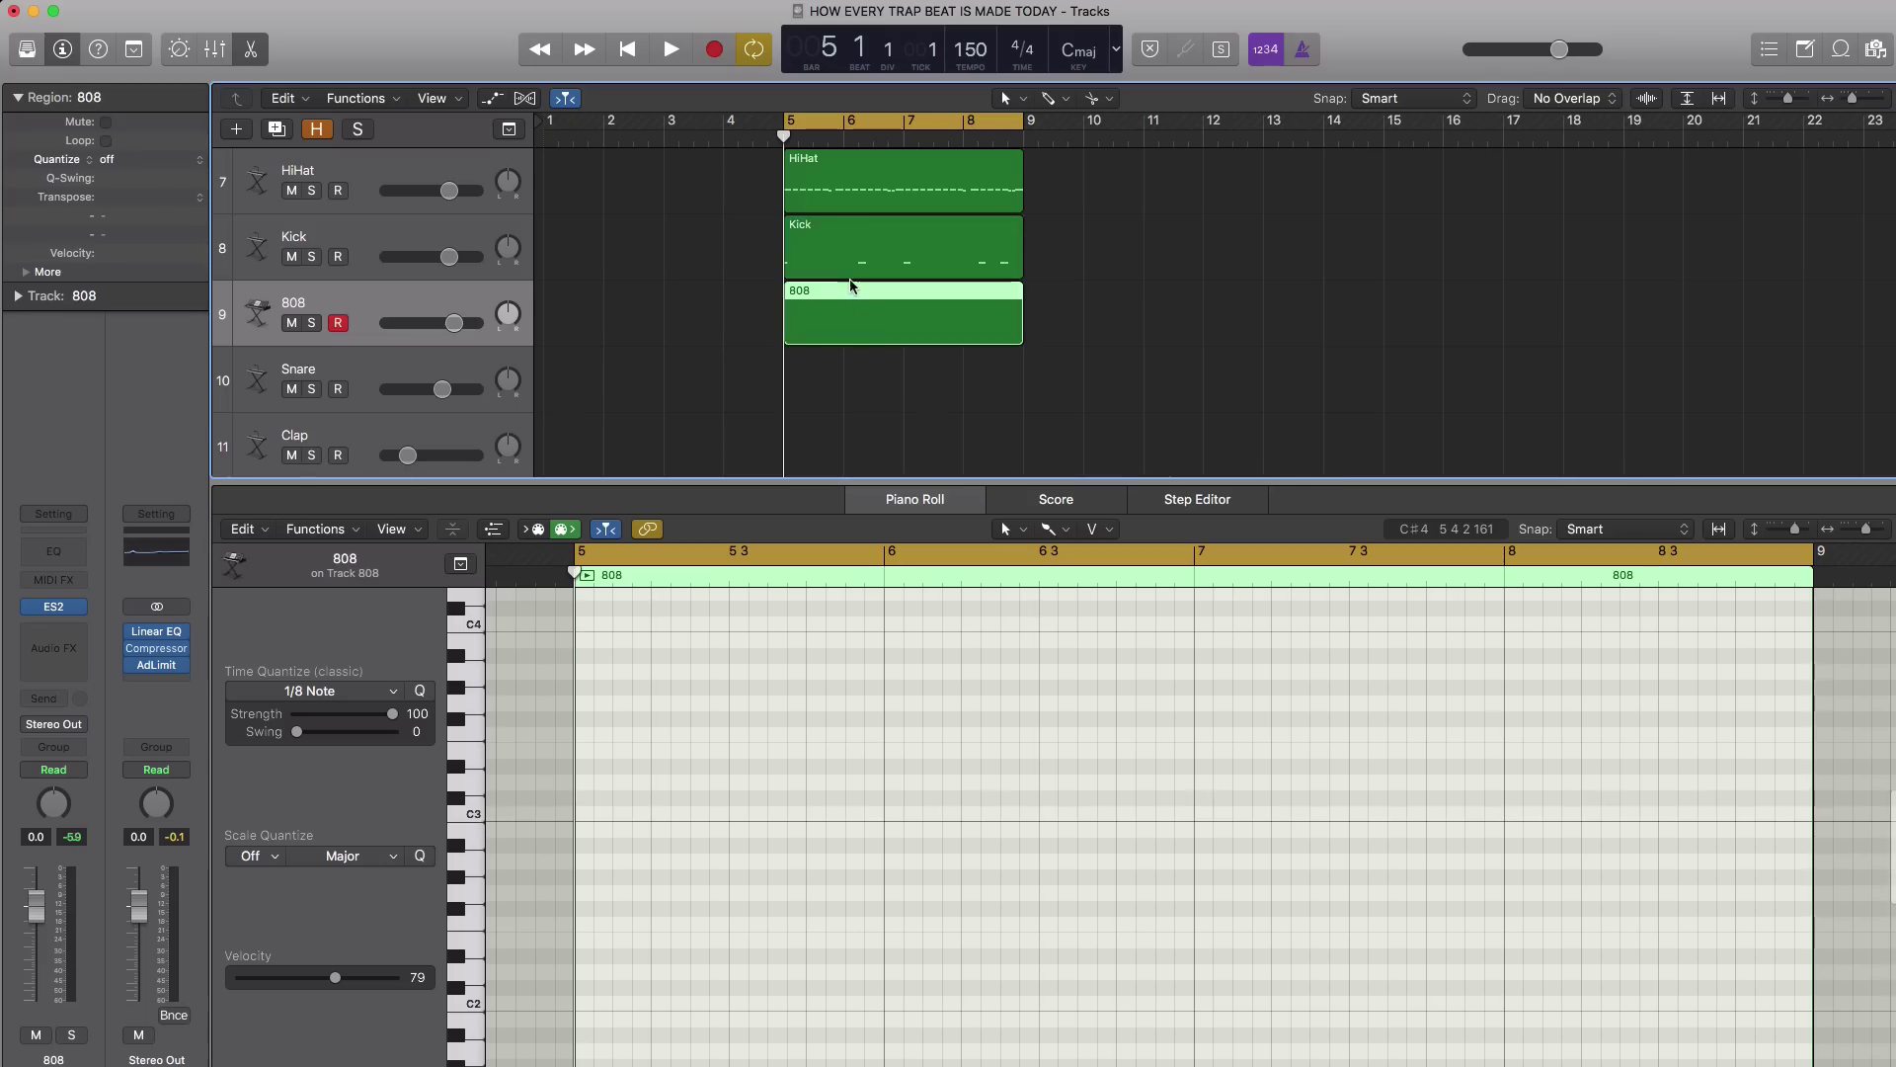
{"action": "left_click", "coordinate": [857, 273]}
{"action": "left_click", "coordinate": [919, 328]}
{"action": "key", "text": "Delete"}
{"action": "left_click_drag", "start_coordinate": [910, 275], "coordinate": [910, 303]}
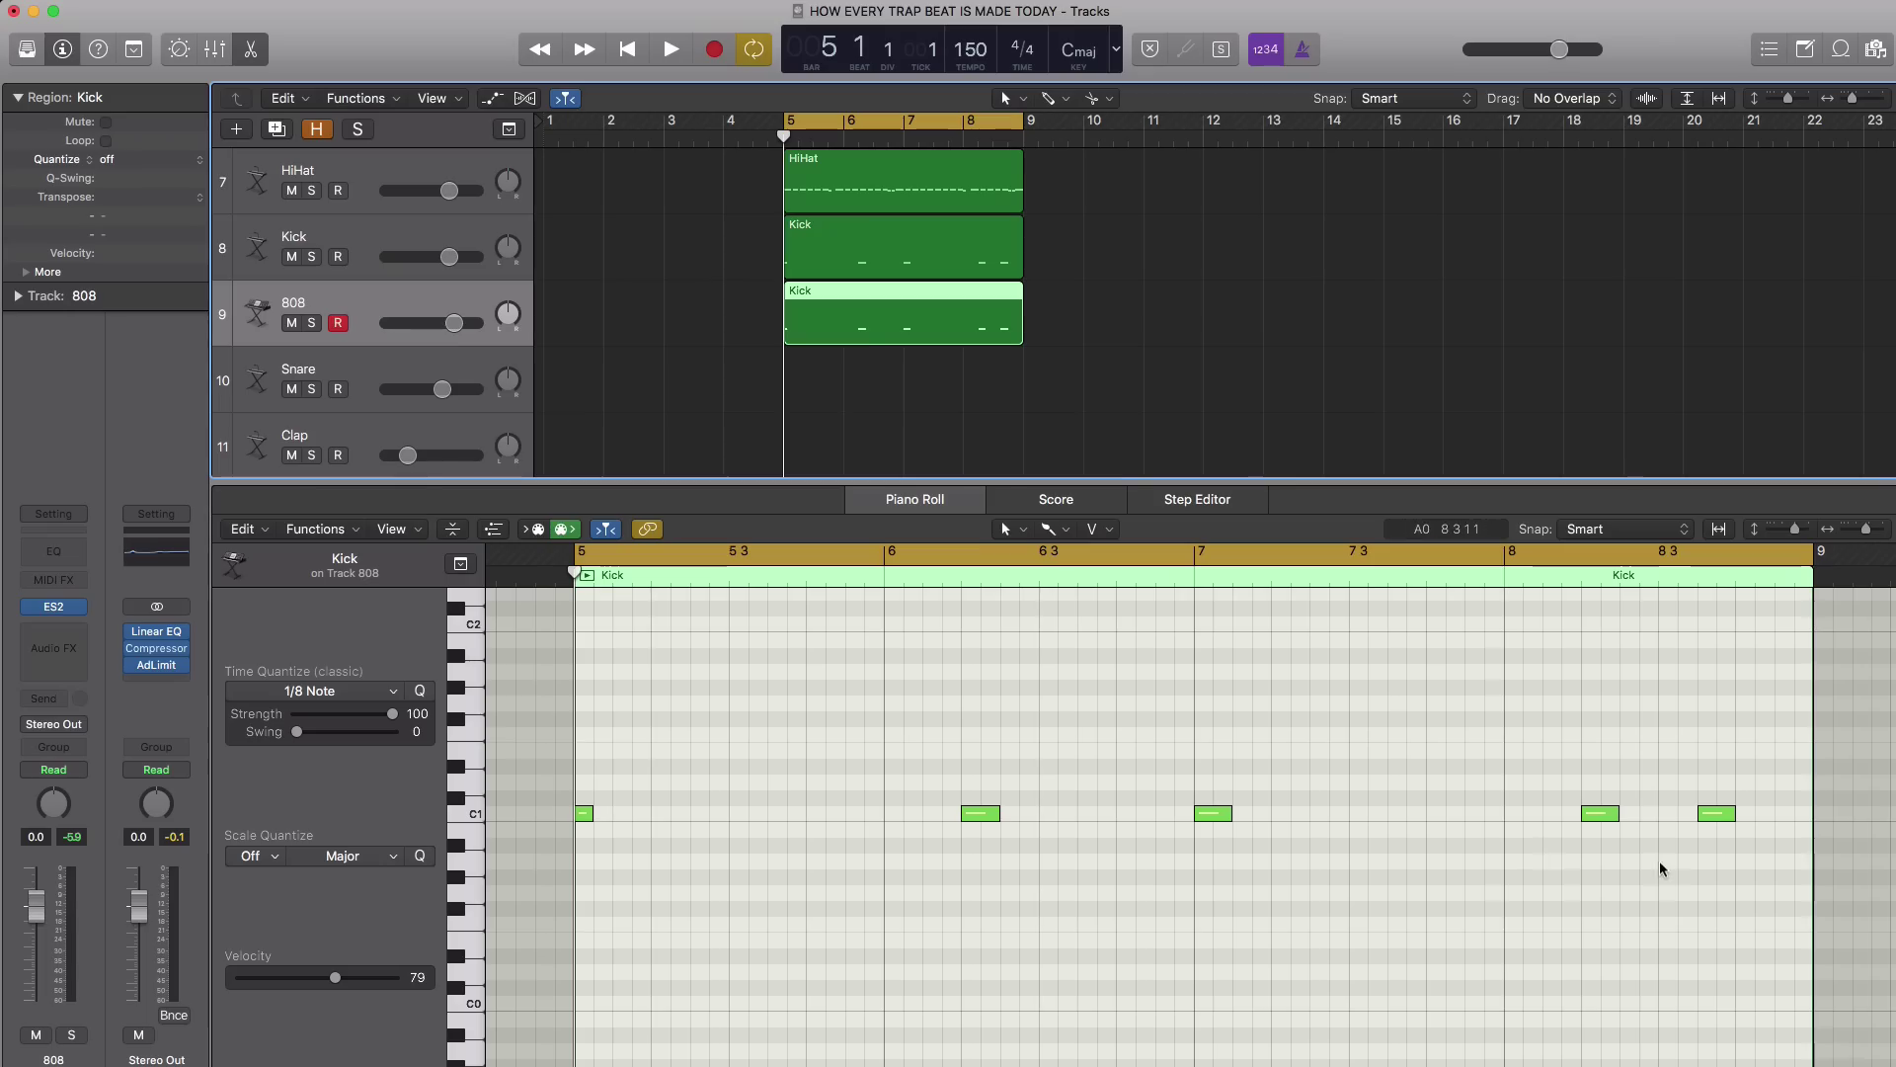
Lengthen the copied 808 notes, shorten the last one, and play the pattern.
{"action": "left_click_drag", "start_coordinate": [1656, 865], "coordinate": [787, 821]}
{"action": "left_click", "coordinate": [1642, 834]}
{"action": "left_click", "coordinate": [1663, 816]}
{"action": "left_click_drag", "start_coordinate": [1813, 816], "coordinate": [1699, 820]}
{"action": "left_click_drag", "start_coordinate": [1735, 815], "coordinate": [1769, 819]}
{"action": "key", "text": "space"}
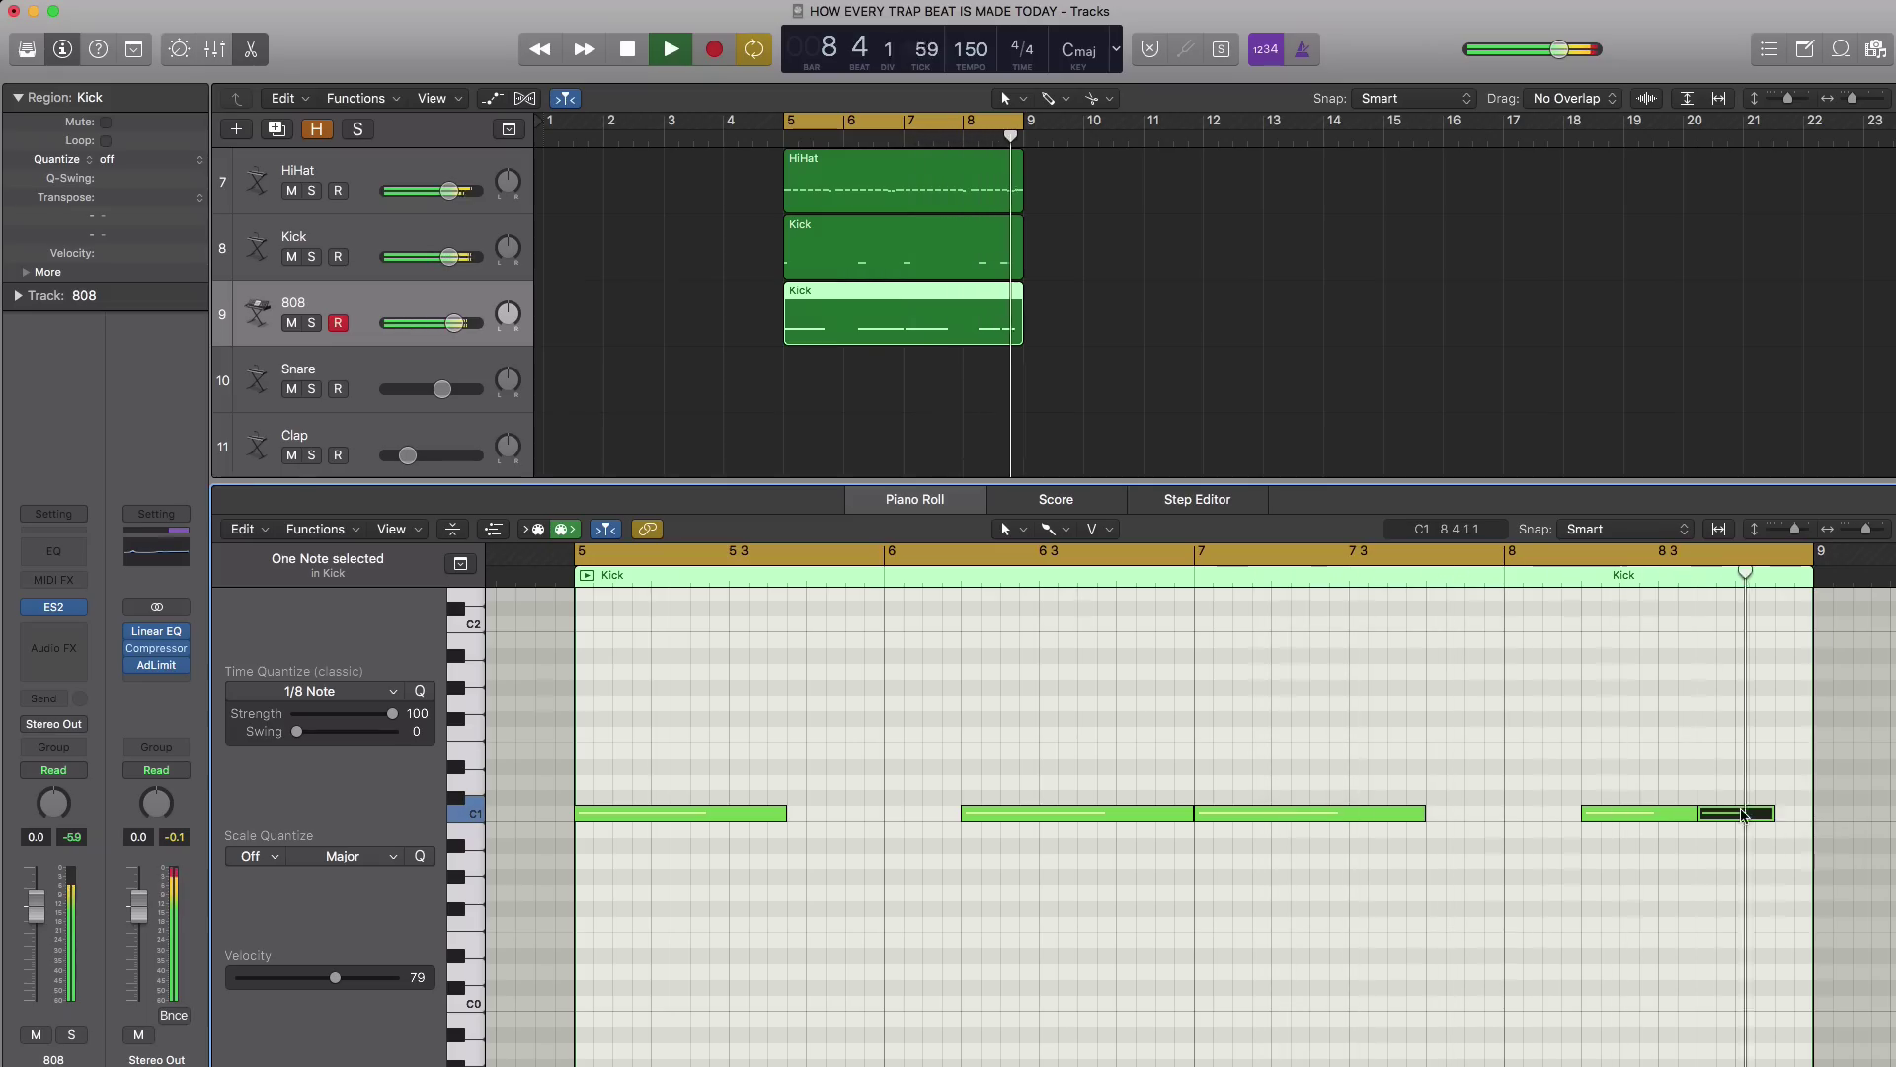
{"action": "key", "text": "space"}
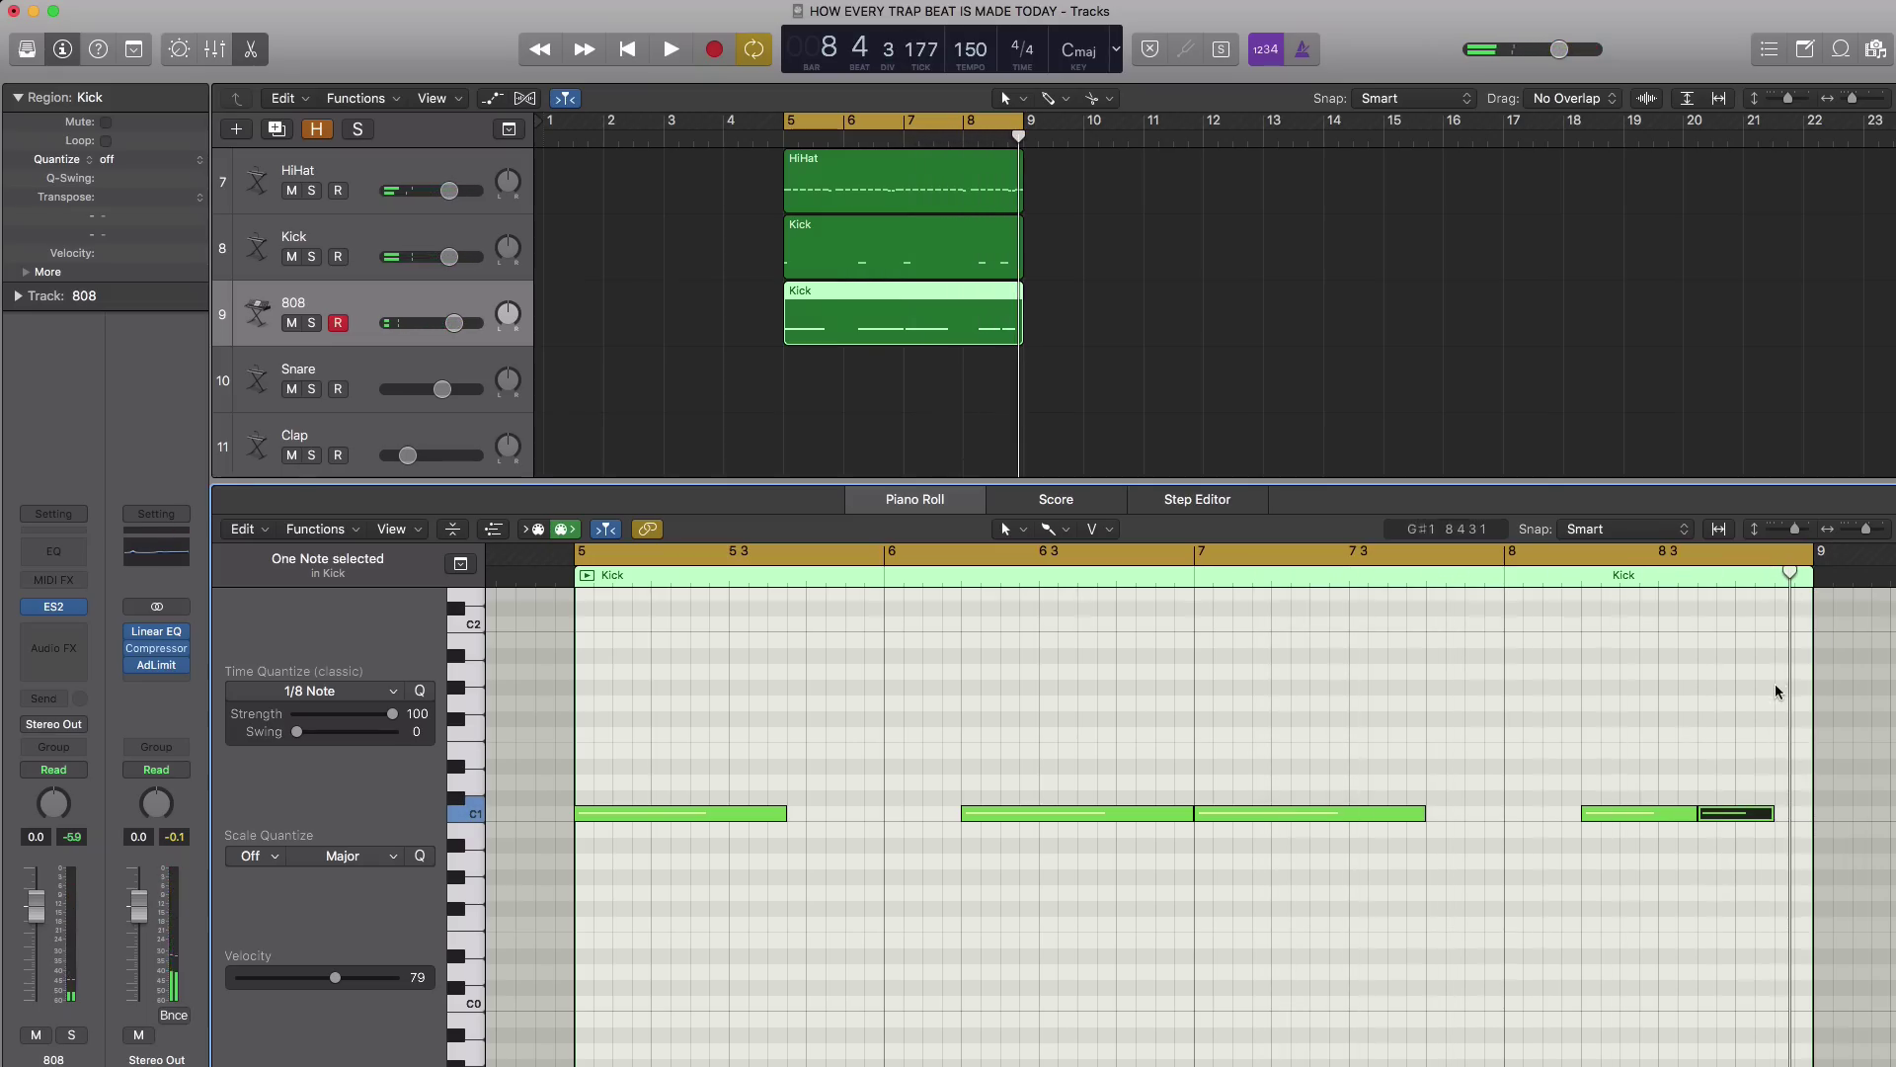
Add a short C#2 note near the end of bar 8 and replay the 808.
{"action": "scroll", "coordinate": [1777, 691], "scroll_direction": "up", "scroll_amount": 1}
{"action": "left_click", "coordinate": [1783, 640]}
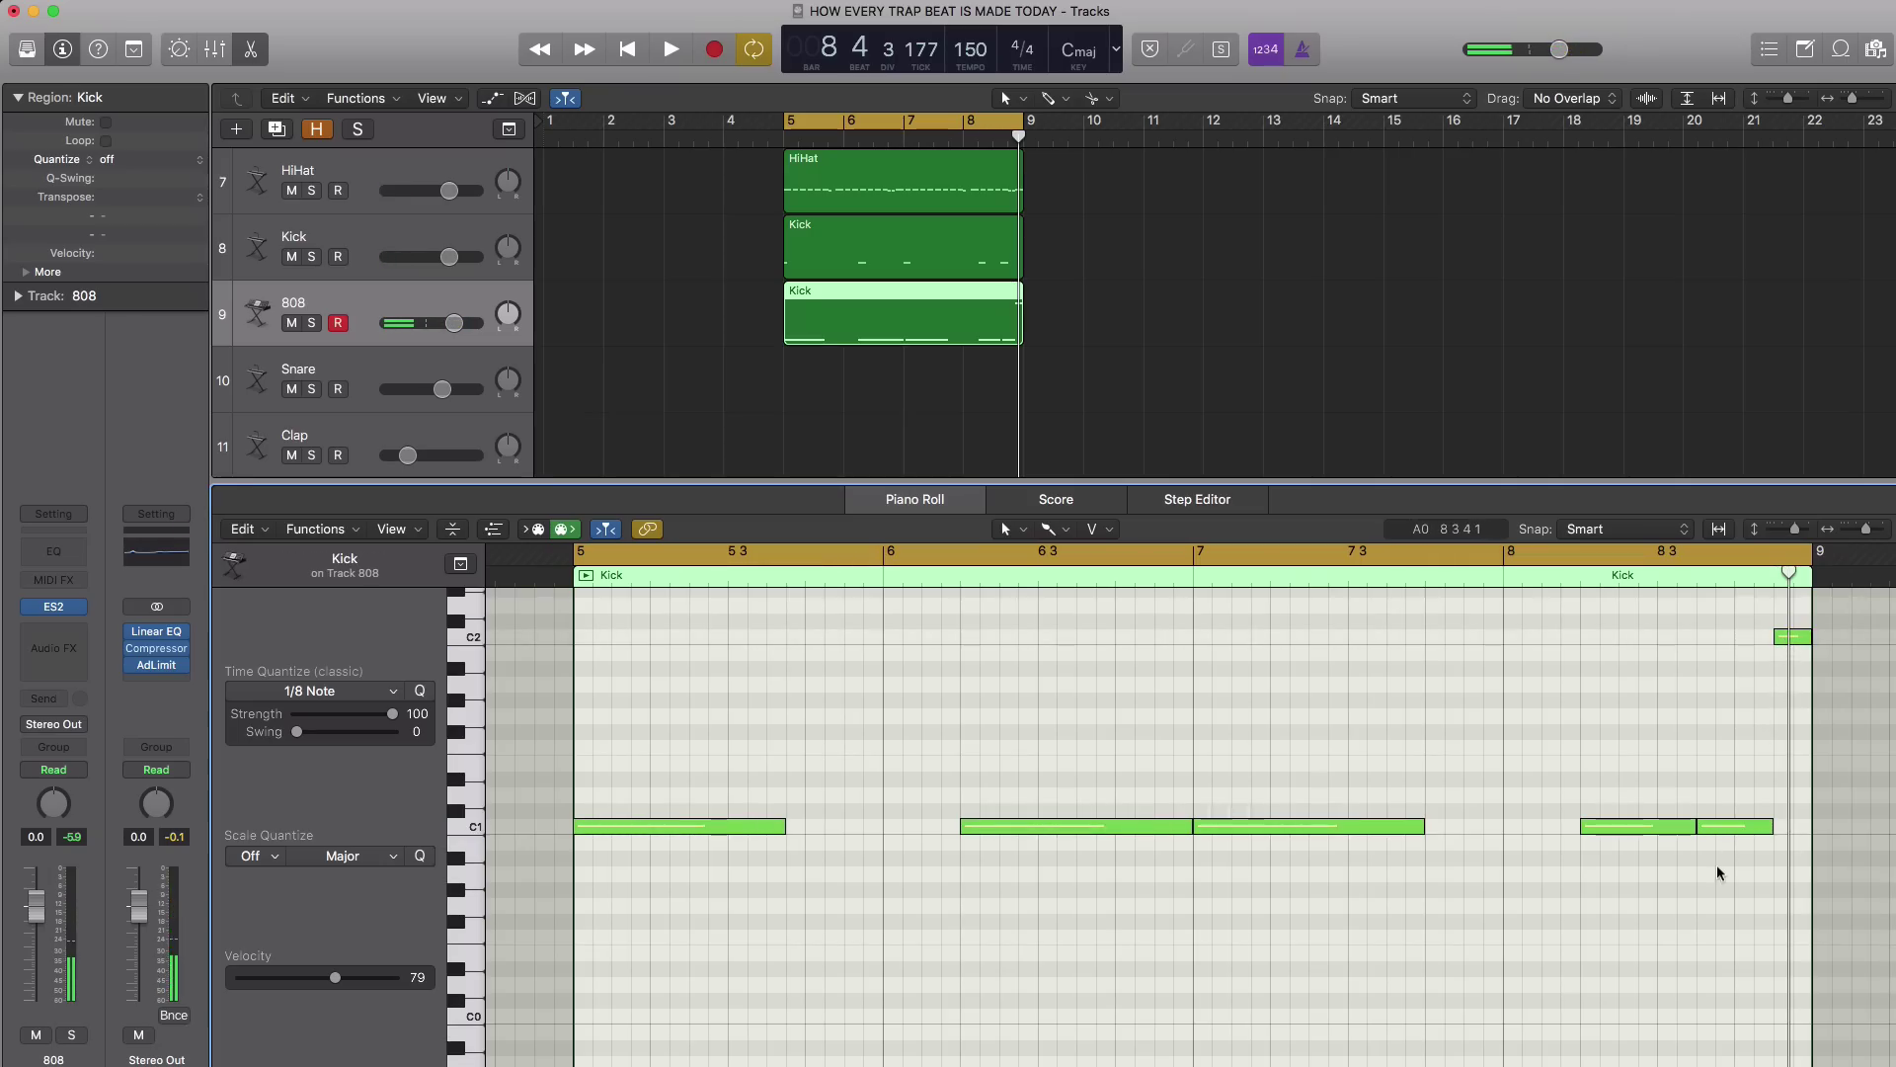
{"action": "key", "text": "space"}
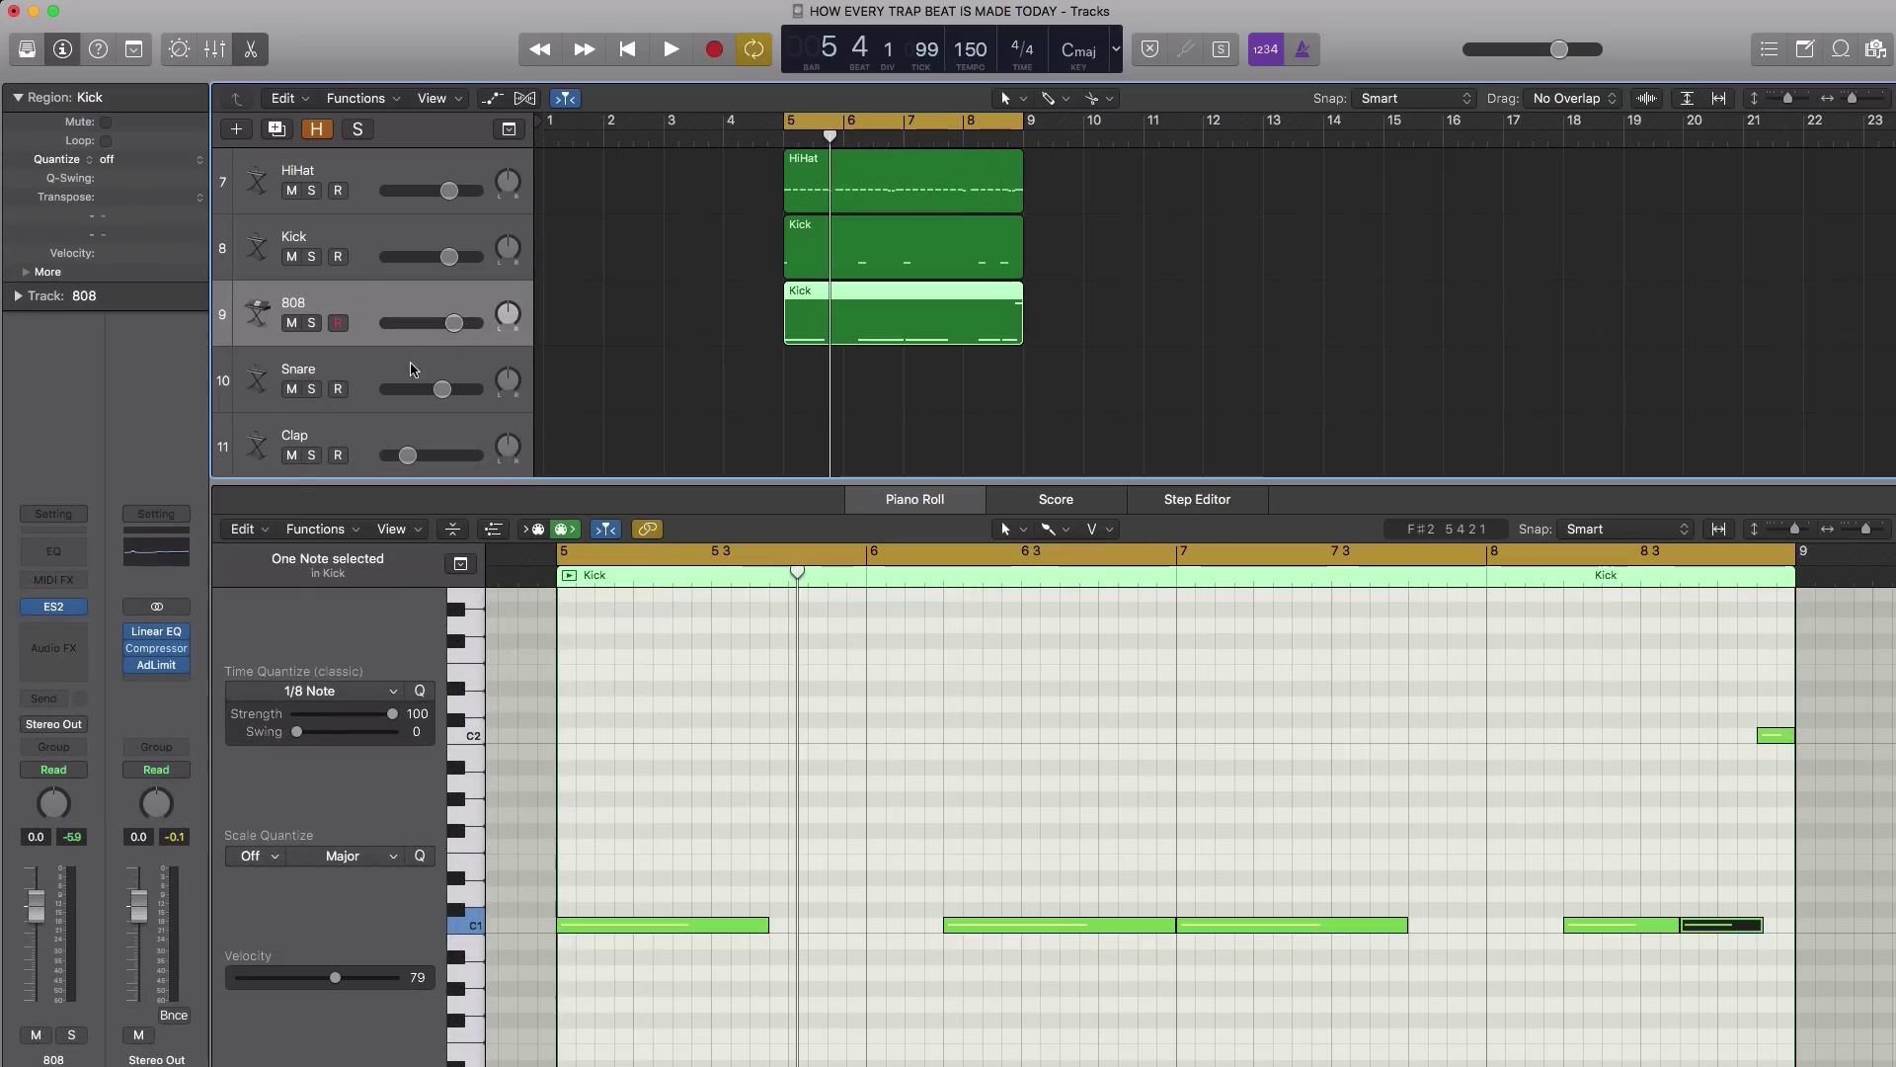
Create a Snare region spanning bars 5 to 9.
{"action": "left_click", "coordinate": [565, 392]}
{"action": "left_click", "coordinate": [798, 382]}
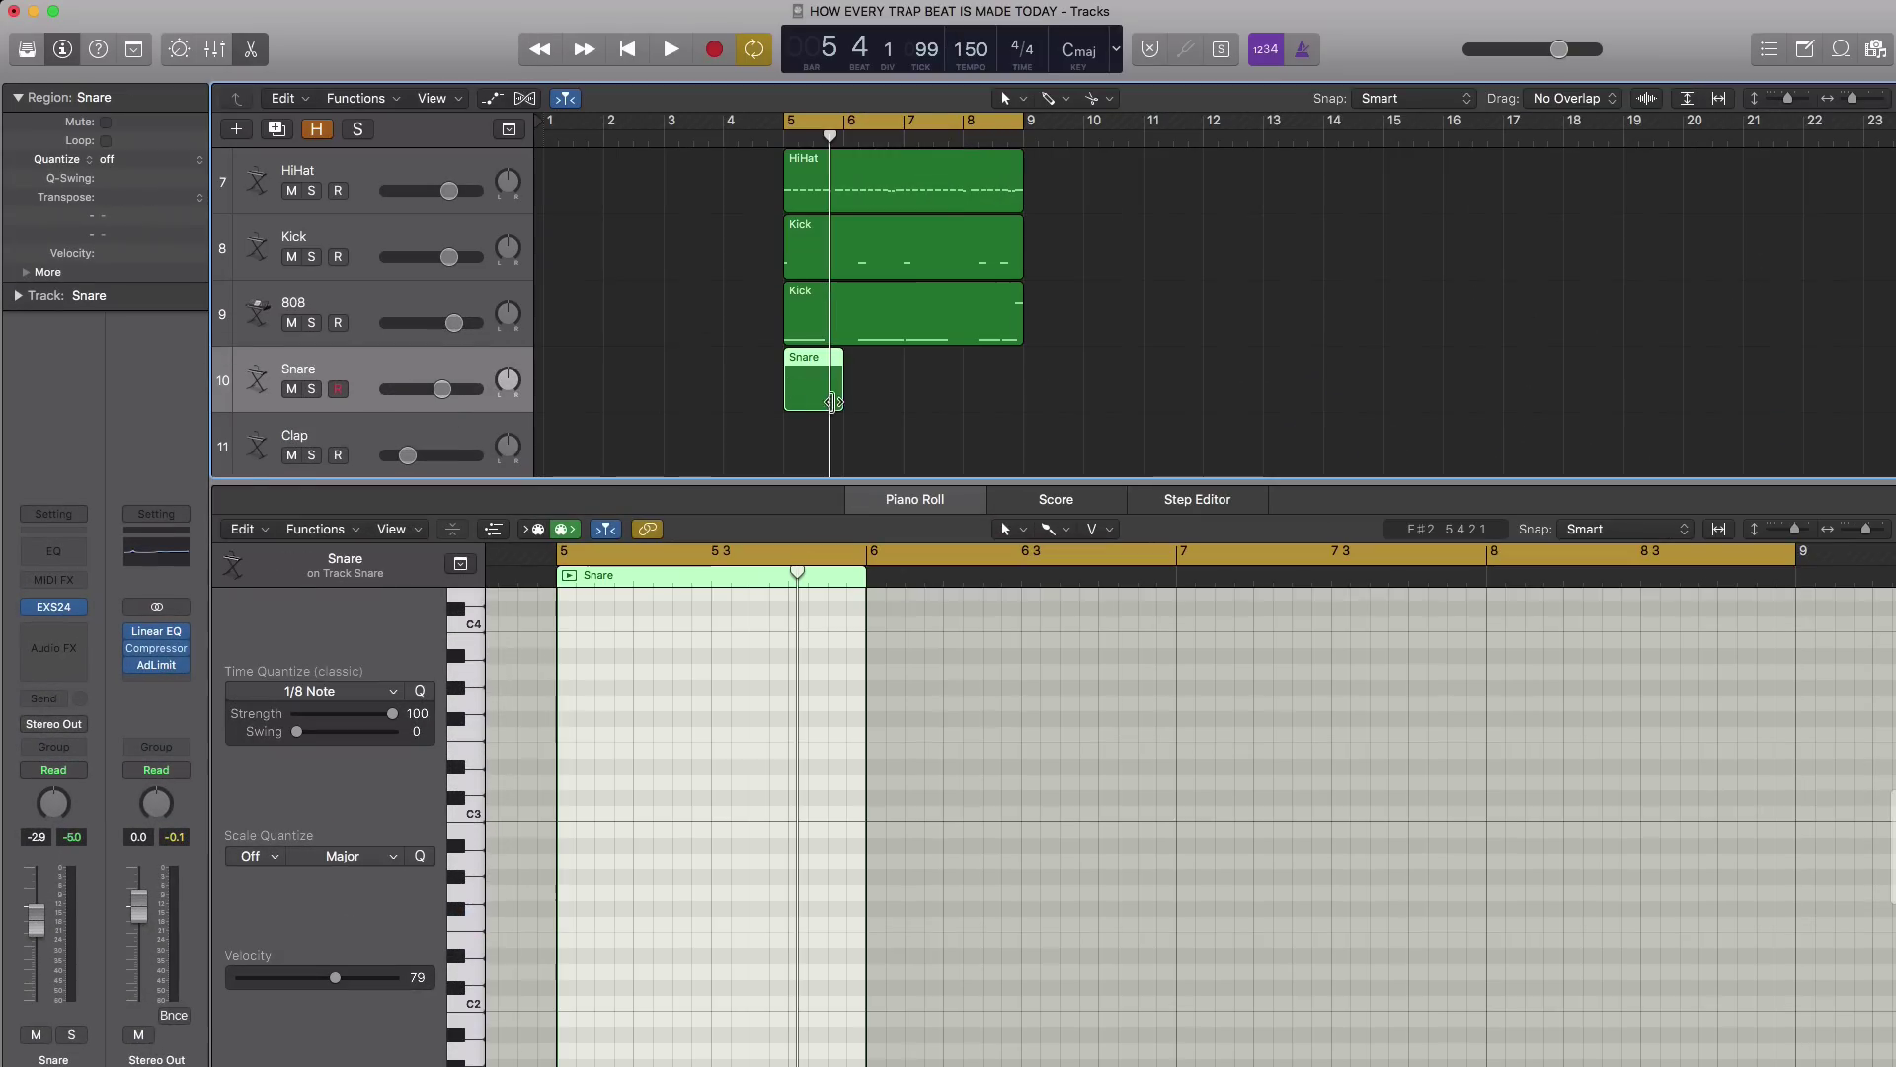
{"action": "left_click_drag", "start_coordinate": [848, 402], "coordinate": [1023, 402]}
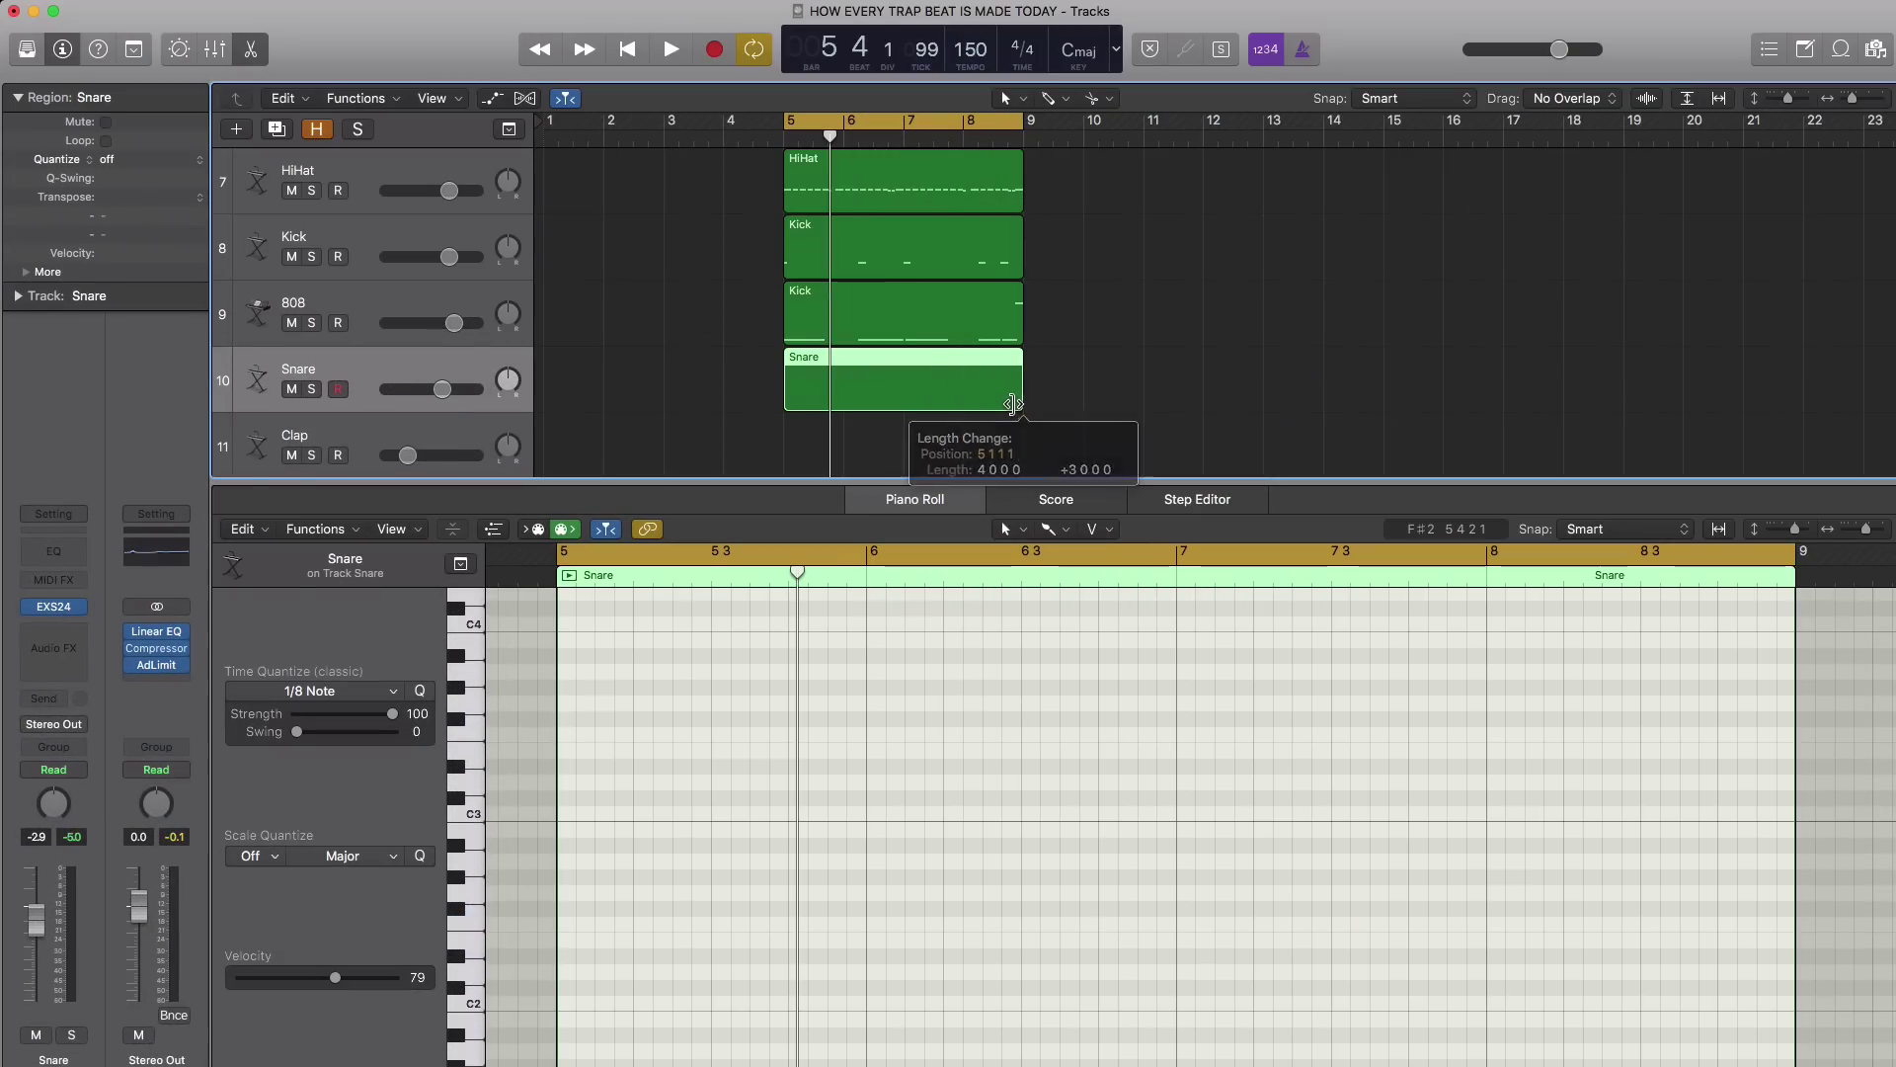
{"action": "scroll", "coordinate": [758, 965], "scroll_direction": "down", "scroll_amount": 5}
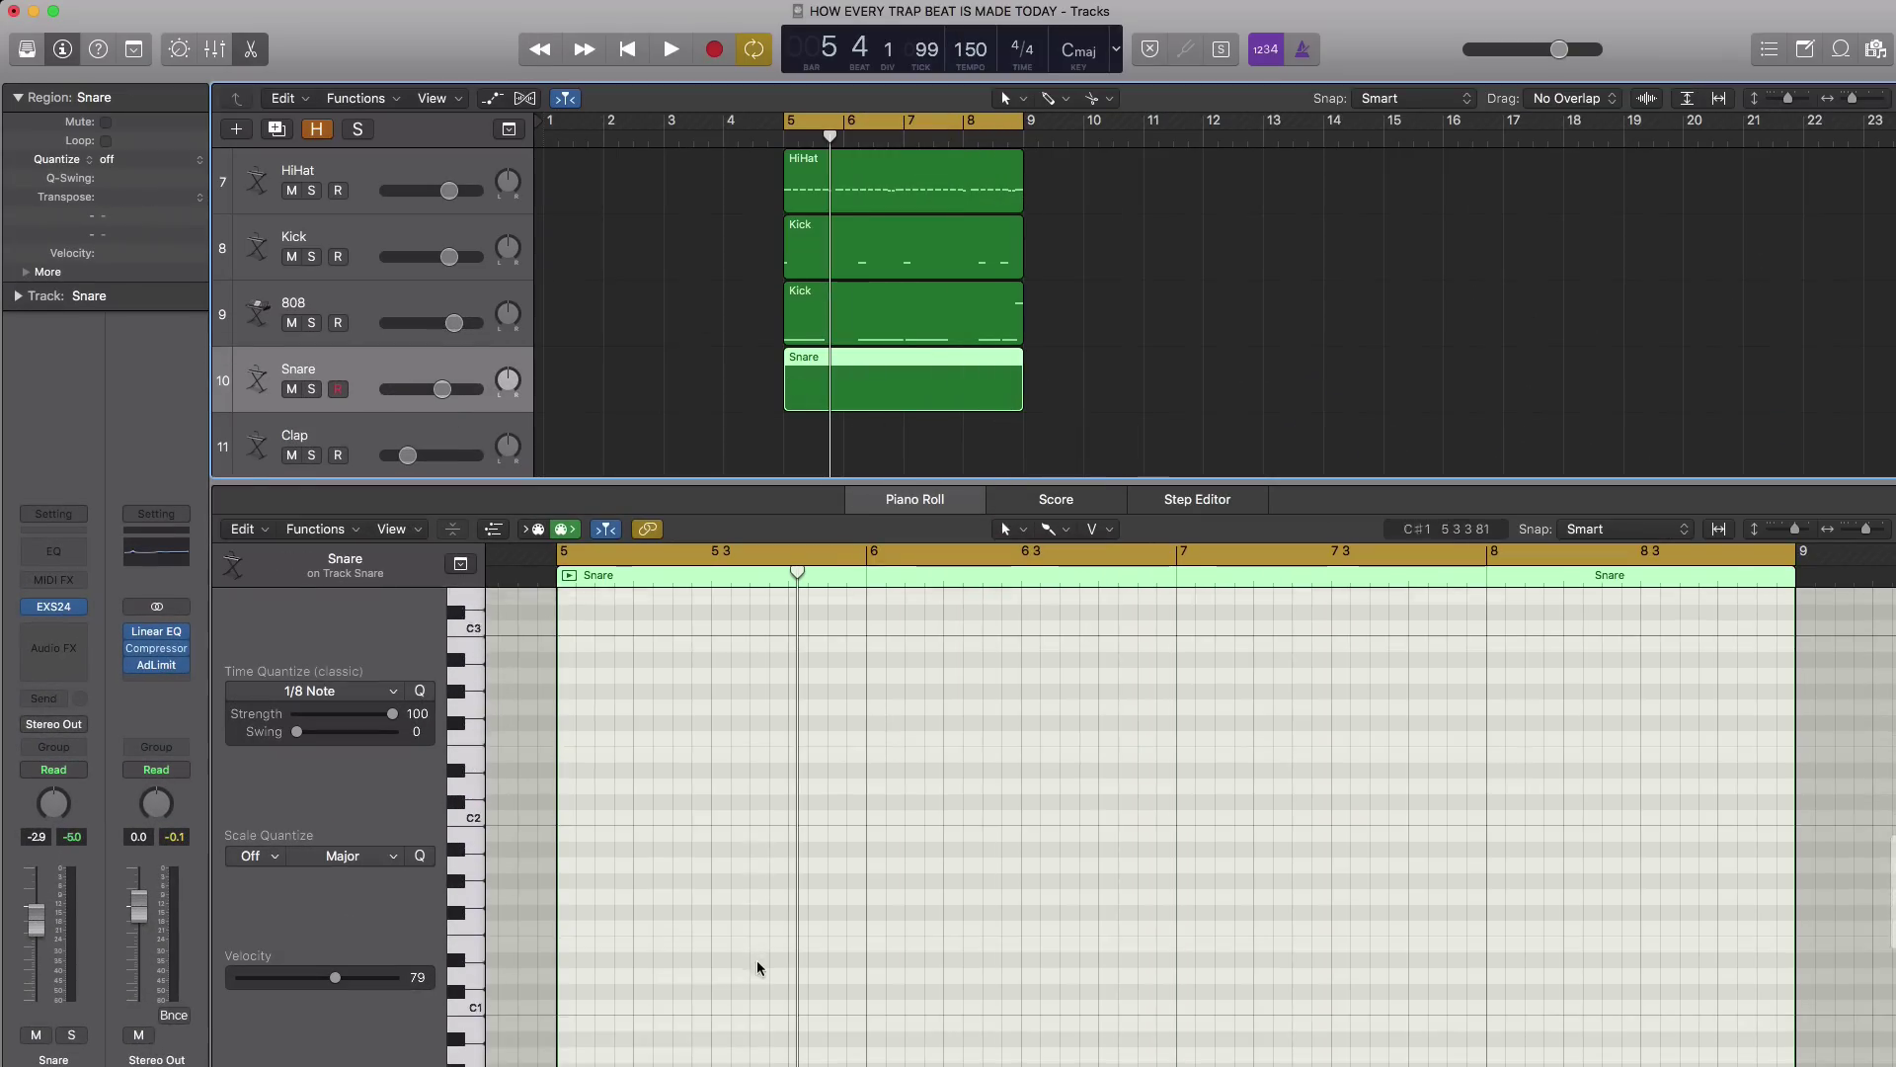
Add the first three C#1 snare hits starting in bar 5.
{"action": "left_click", "coordinate": [721, 875]}
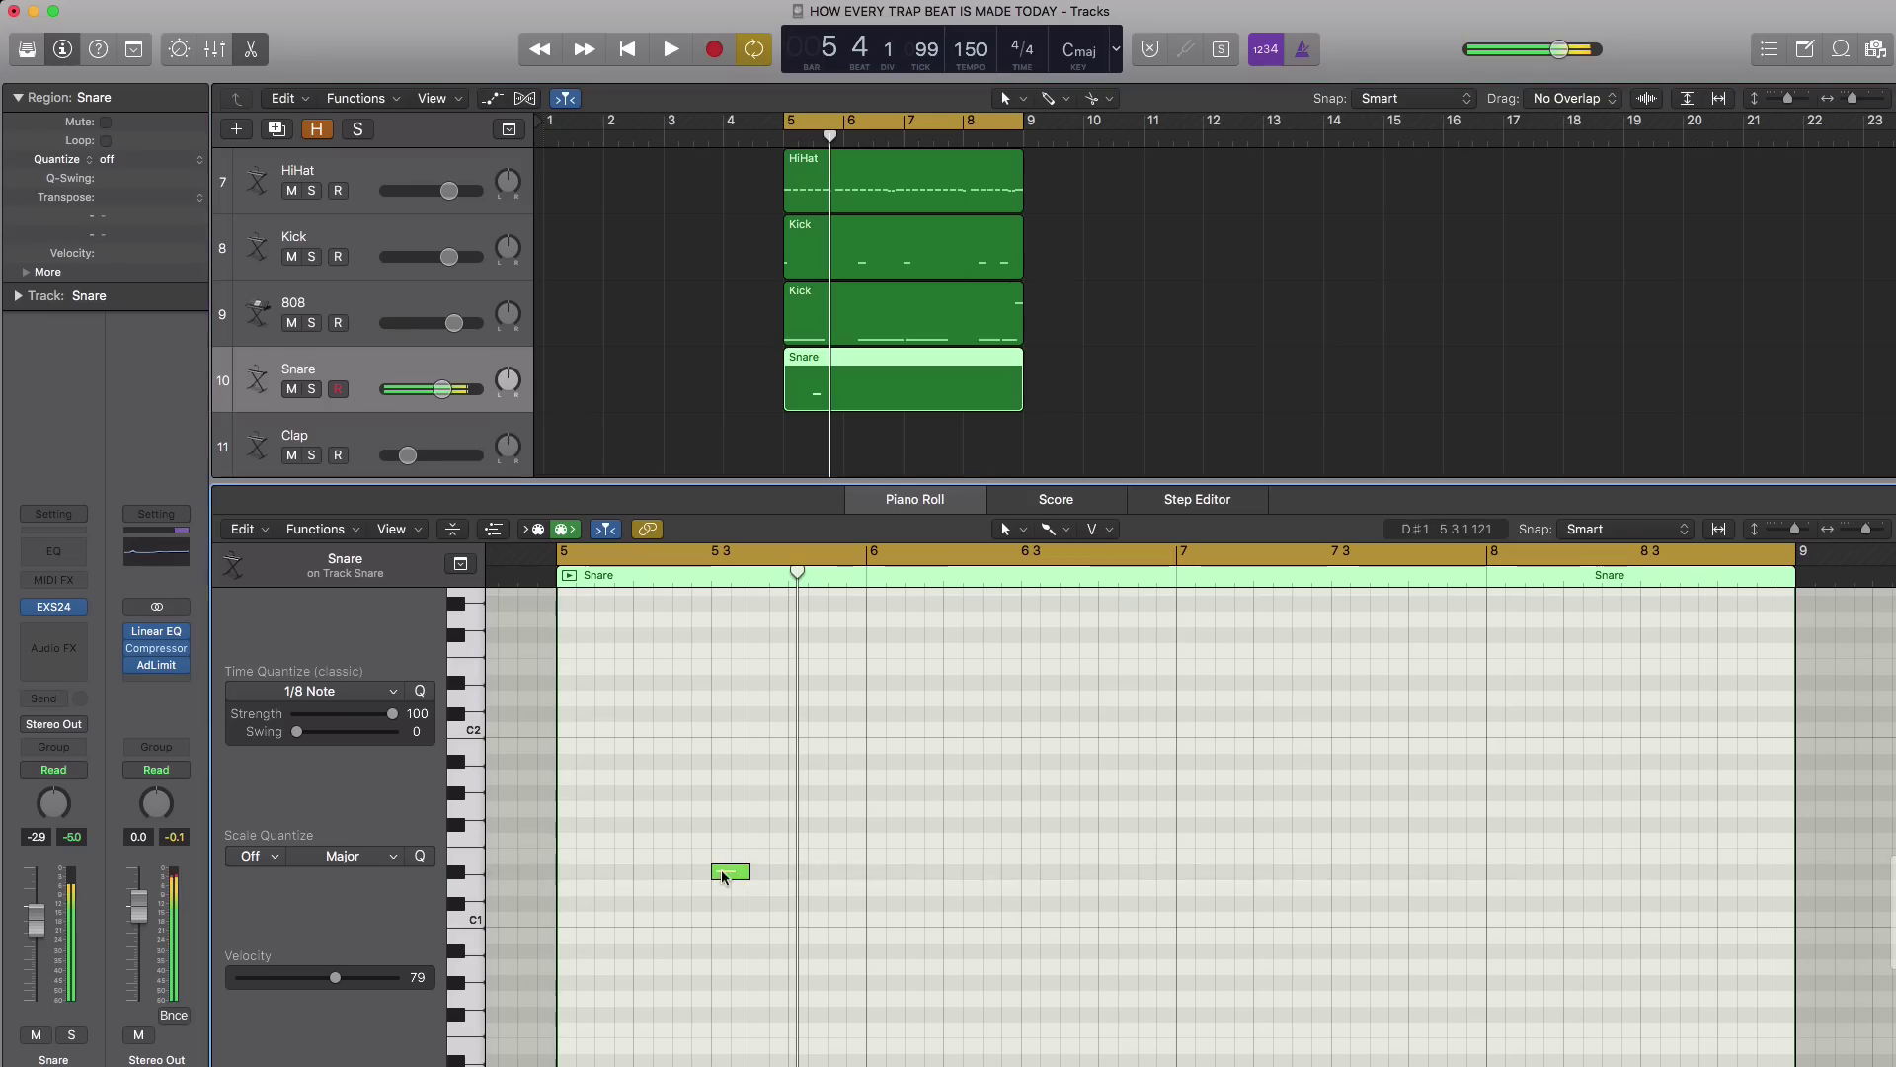
{"action": "left_click_drag", "start_coordinate": [723, 875], "coordinate": [725, 909]}
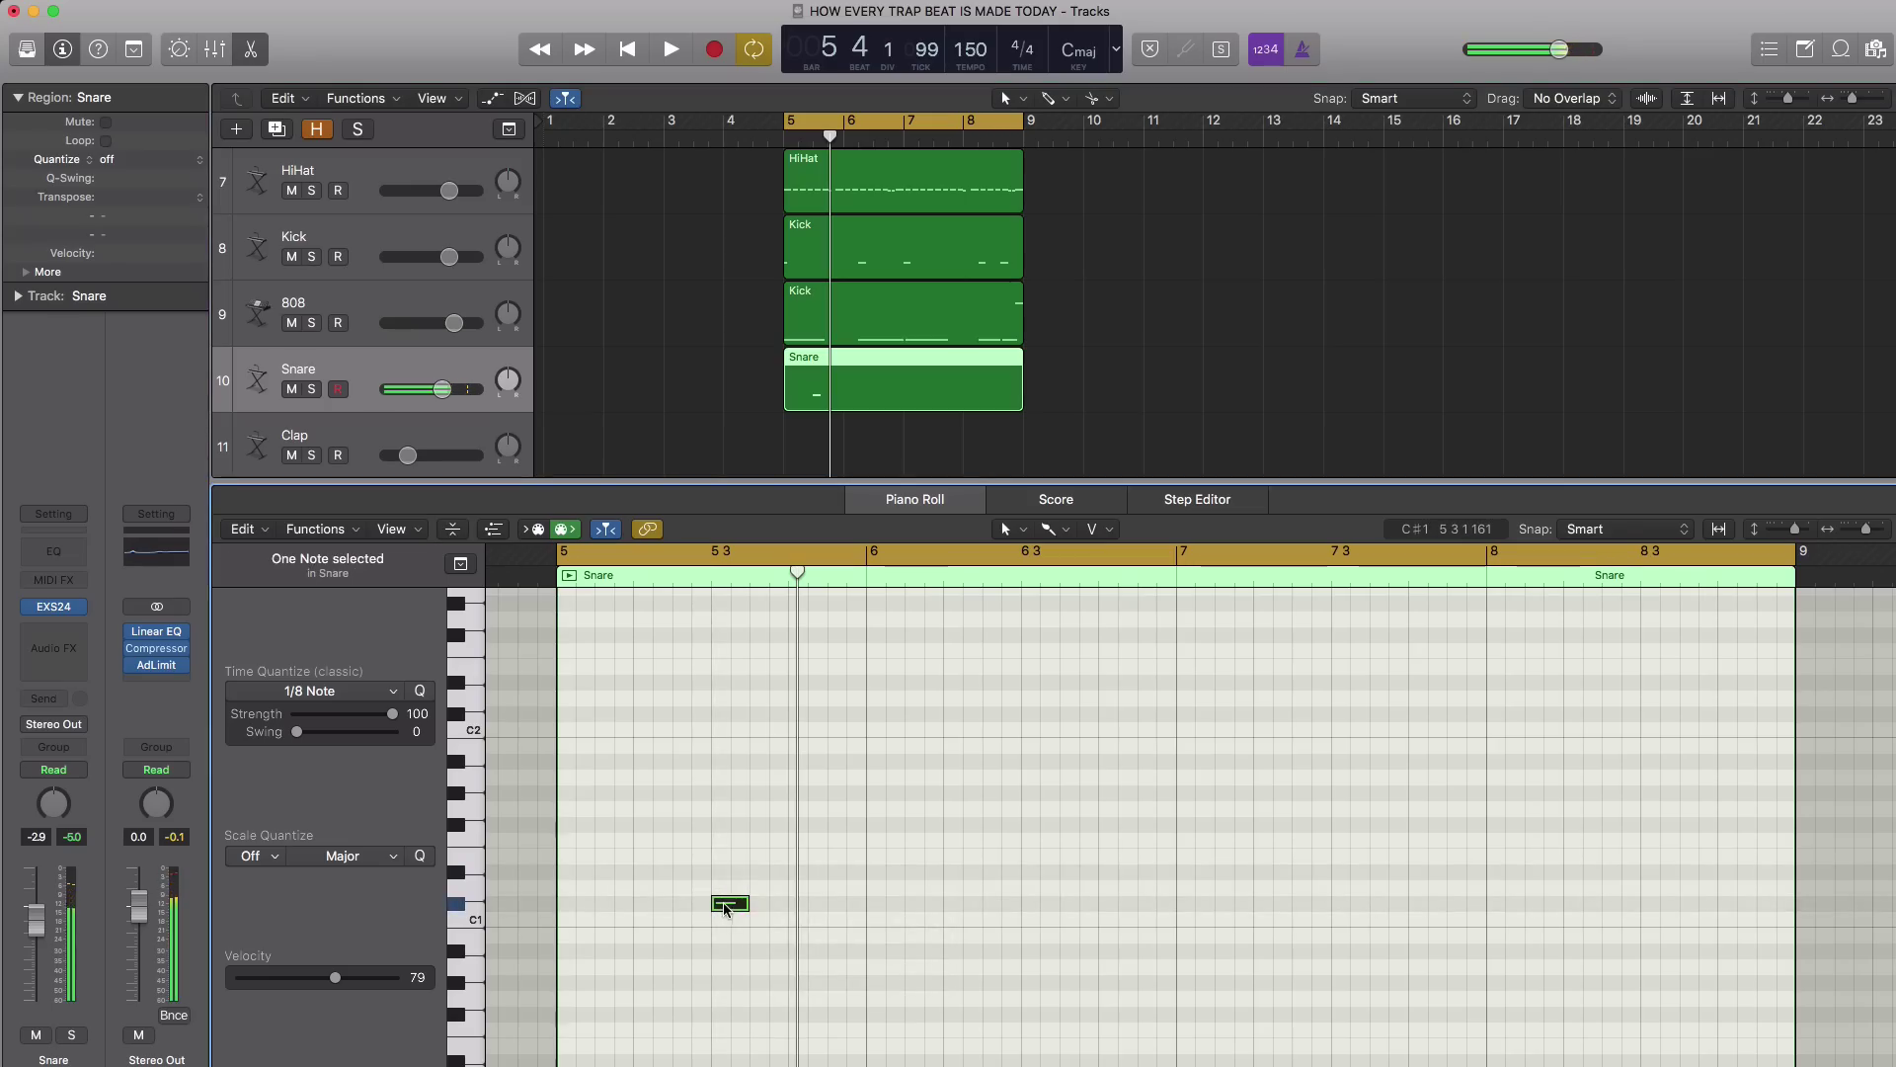
{"action": "key", "text": "space"}
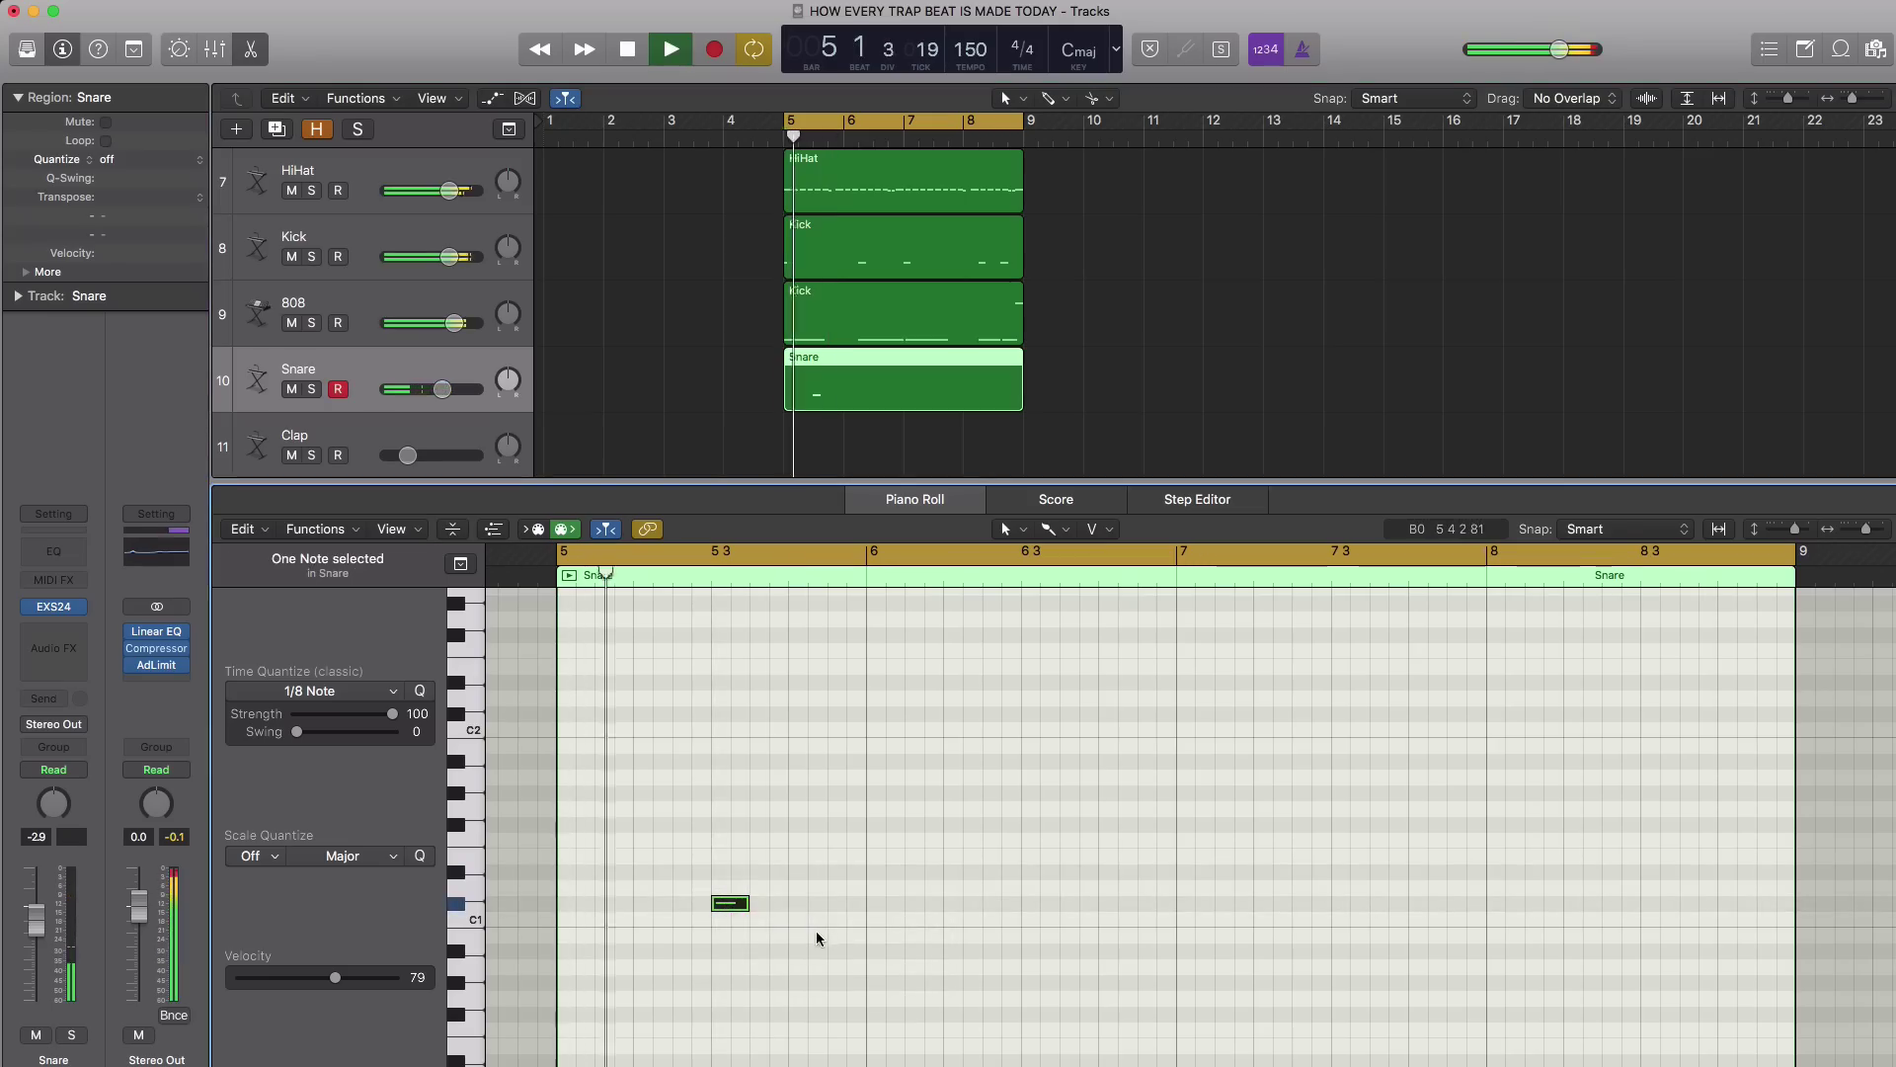
{"action": "left_click", "coordinate": [922, 905]}
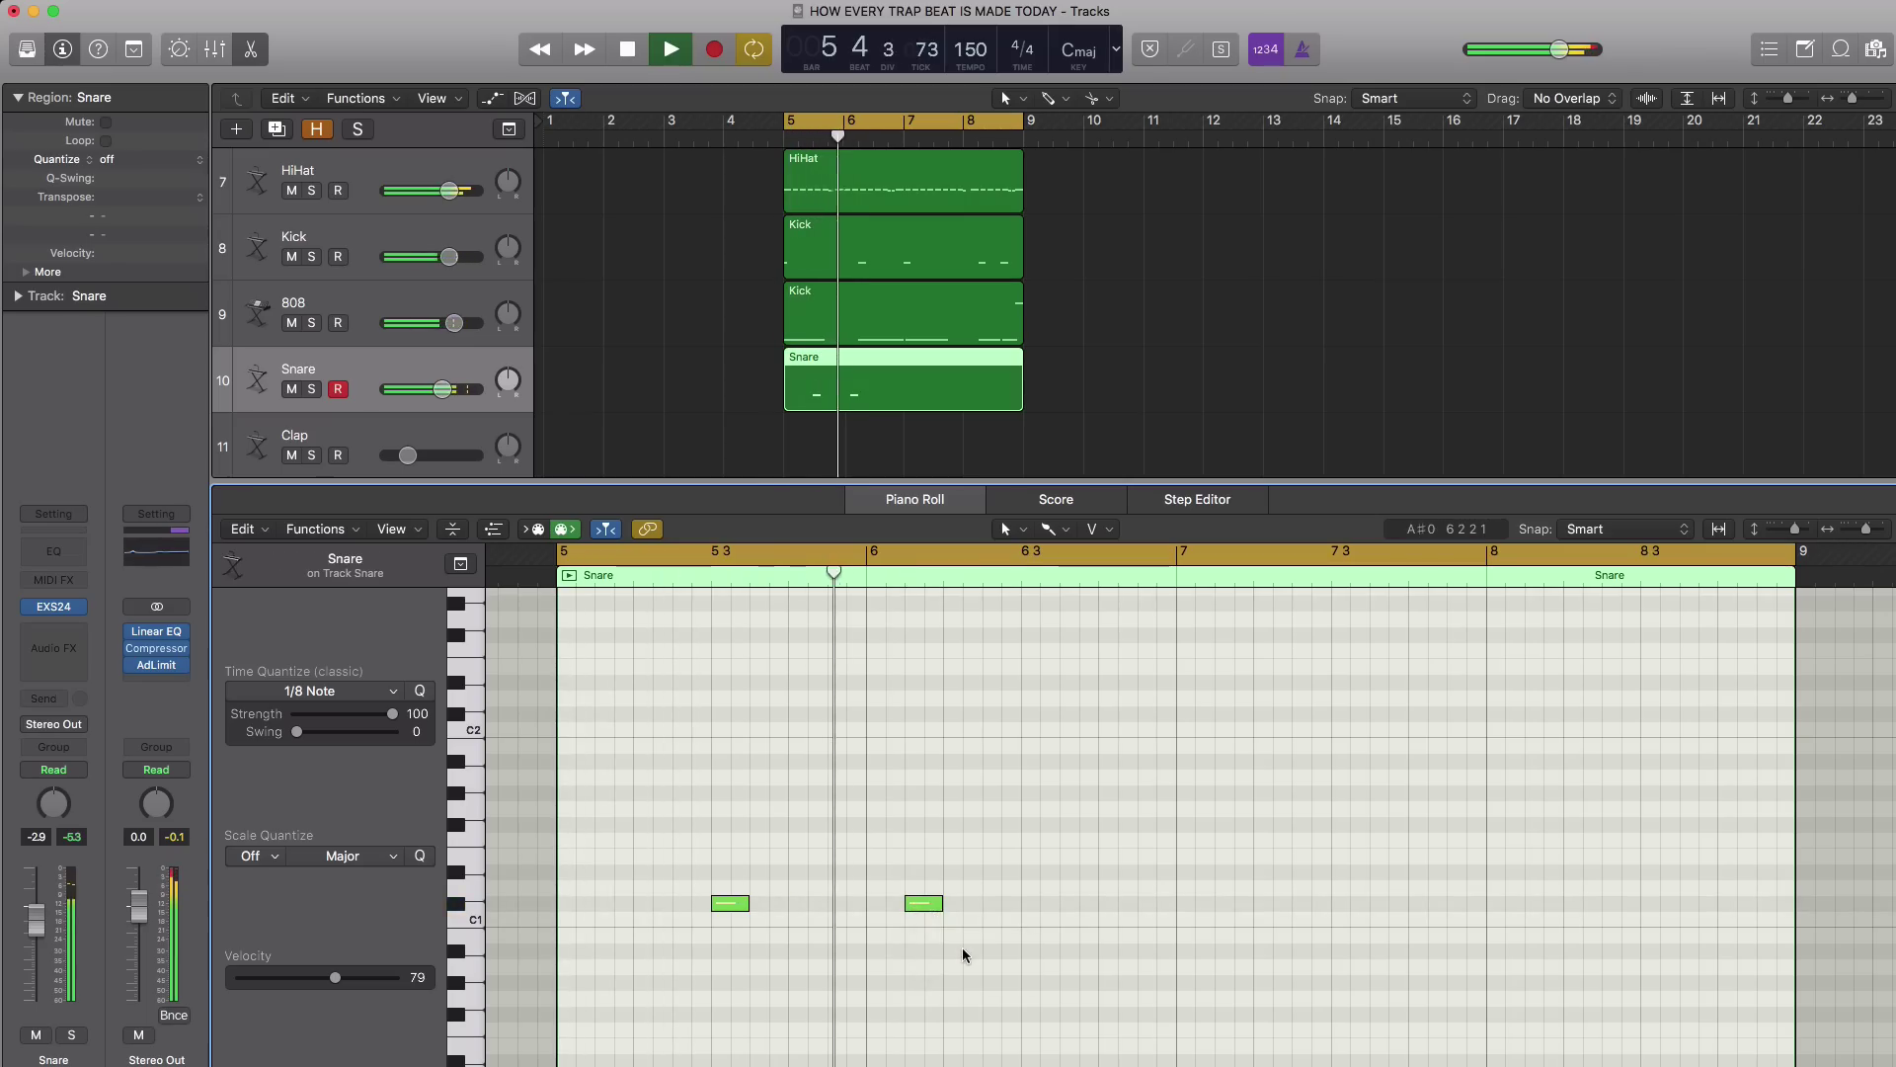
{"action": "left_click", "coordinate": [1034, 906]}
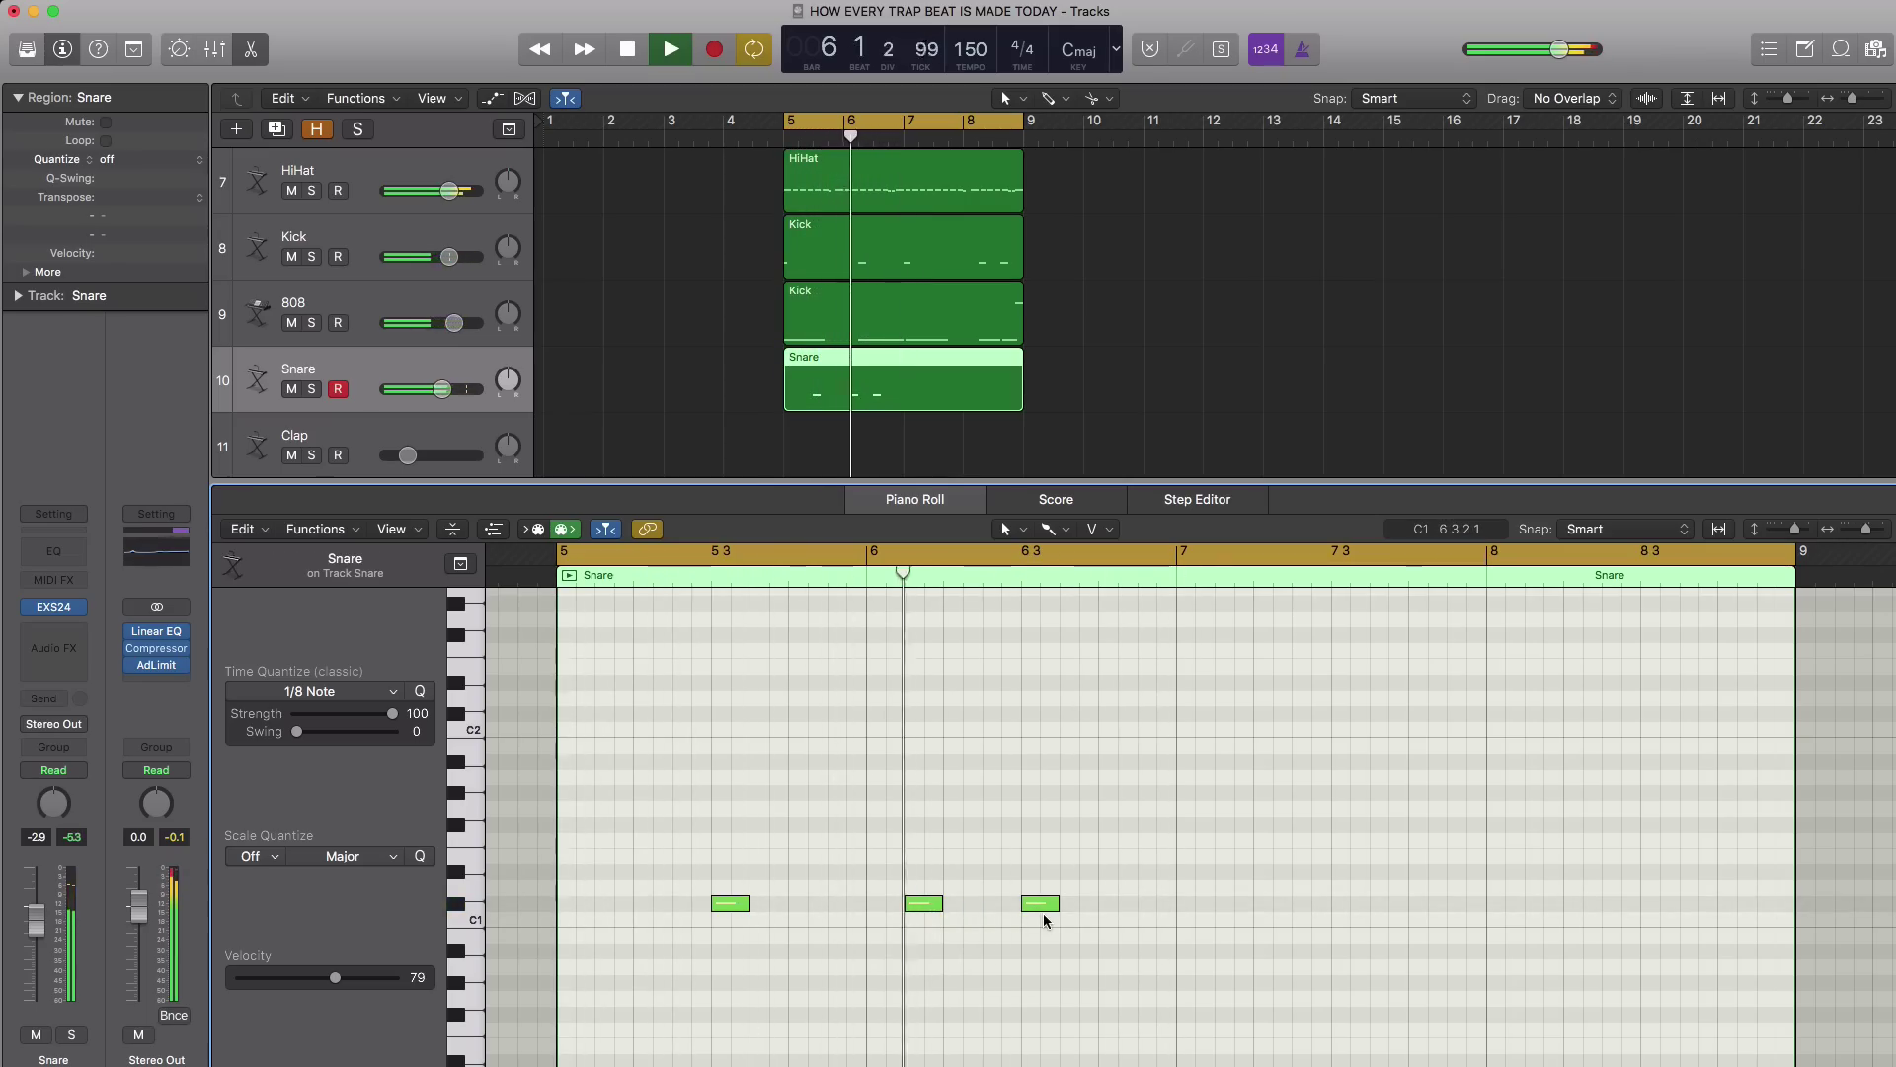
{"action": "key", "text": "space"}
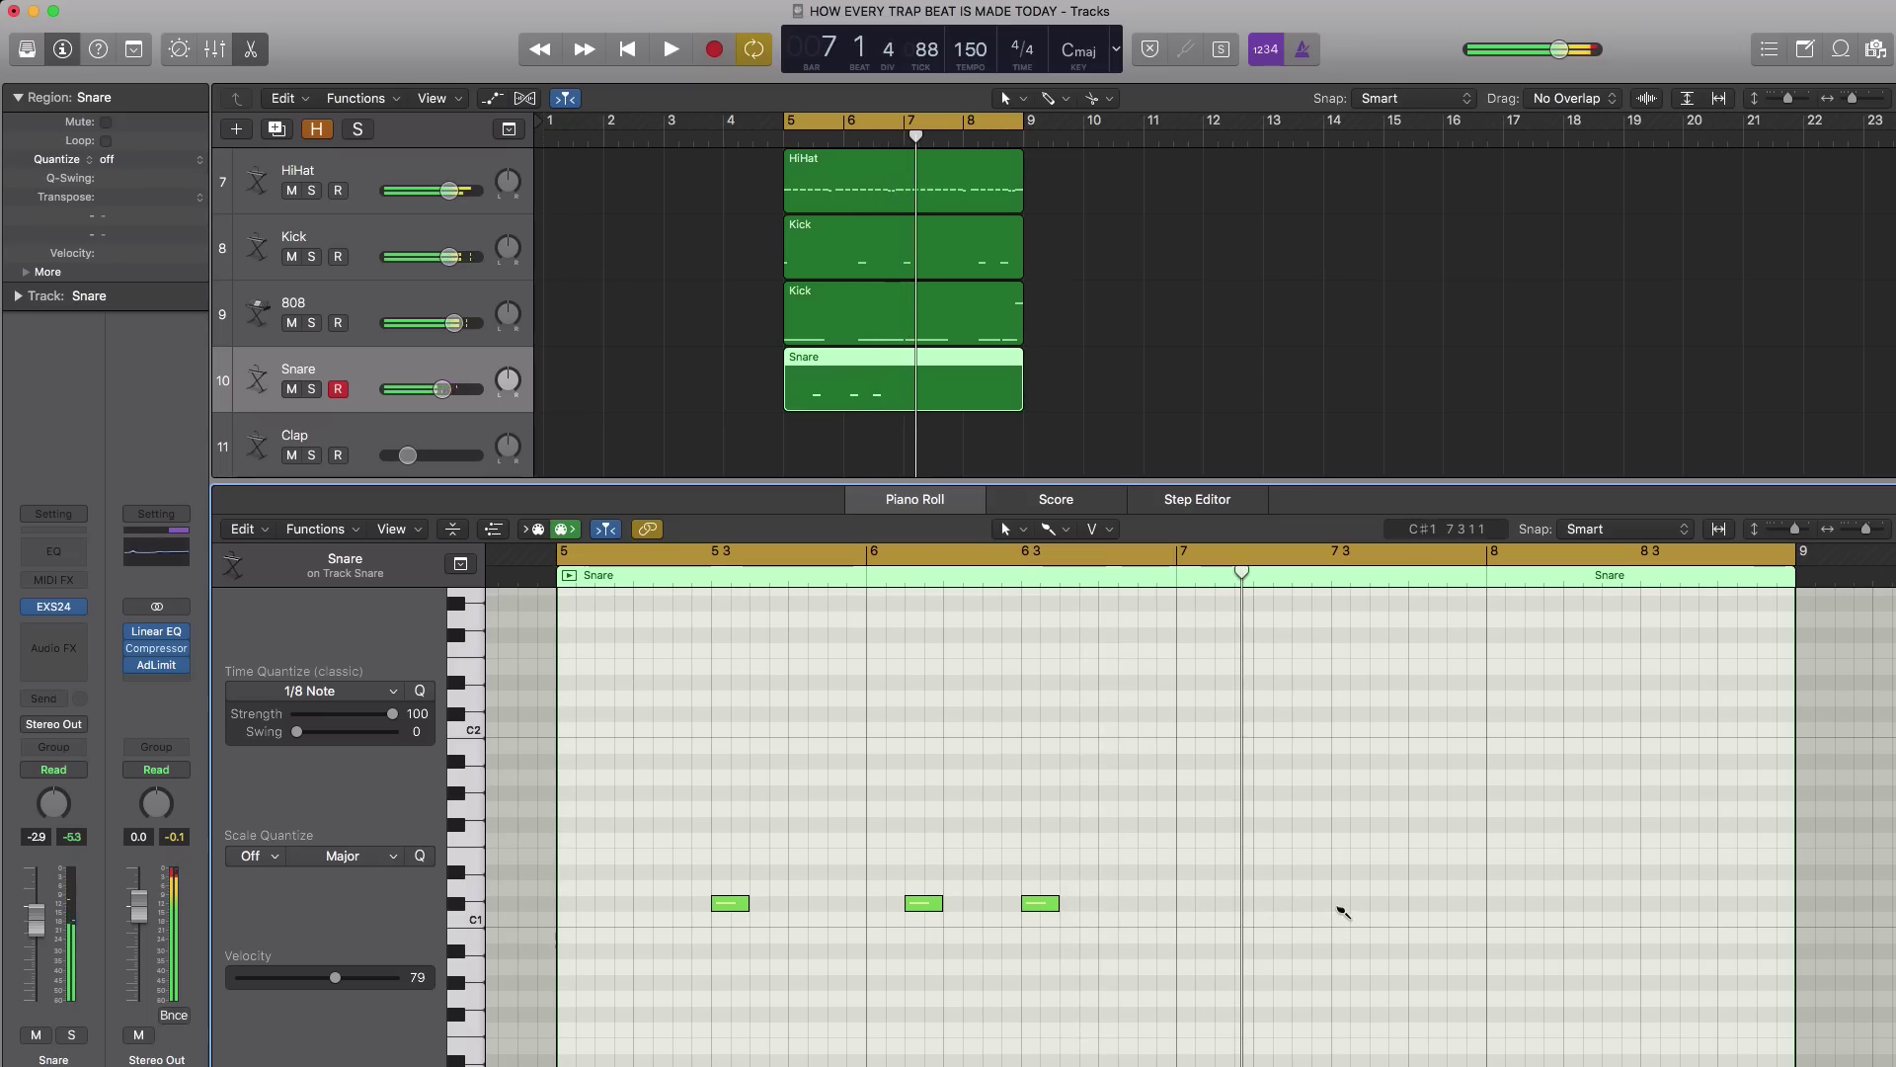
Add C#1 snare hits in bars 7 and 8, then enlarge the track list to show tracks 12–14.
{"action": "left_click", "coordinate": [1341, 905]}
{"action": "left_click", "coordinate": [1649, 904]}
{"action": "key", "text": "space"}
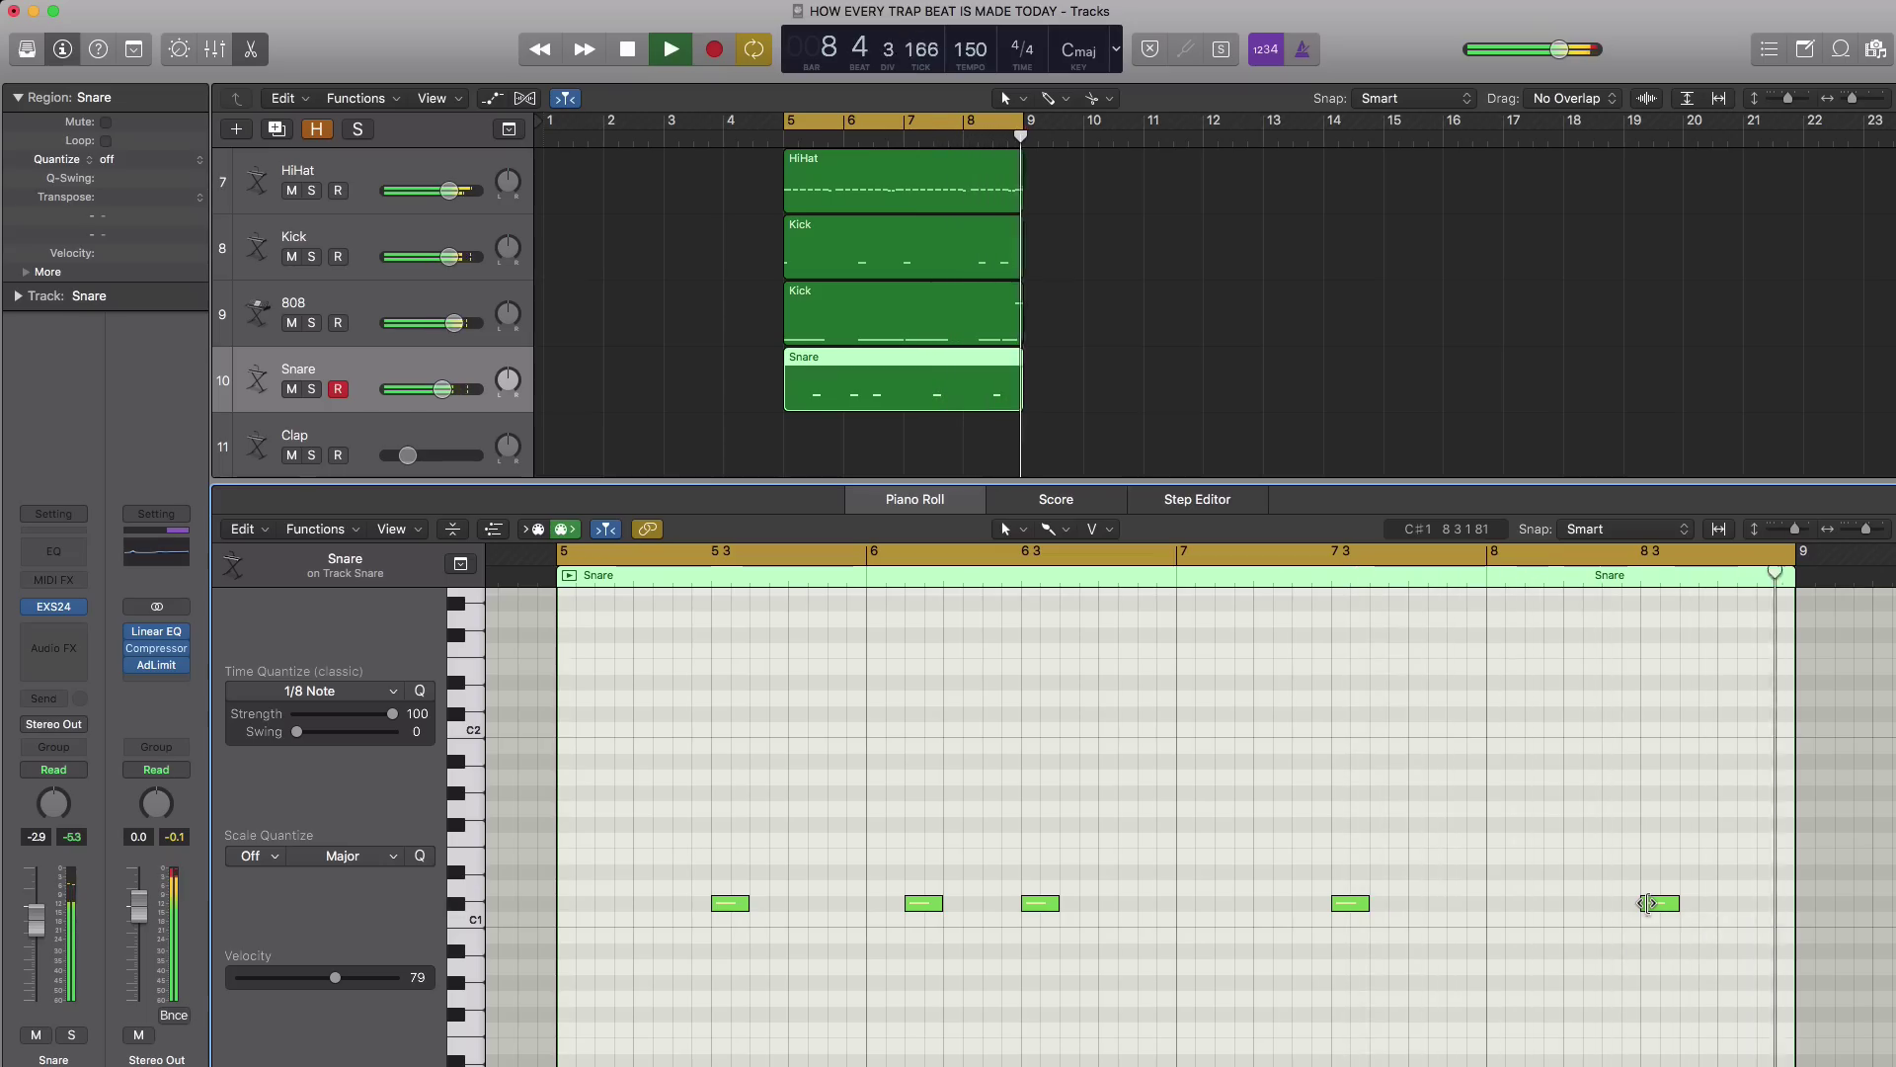
{"action": "key", "text": "space"}
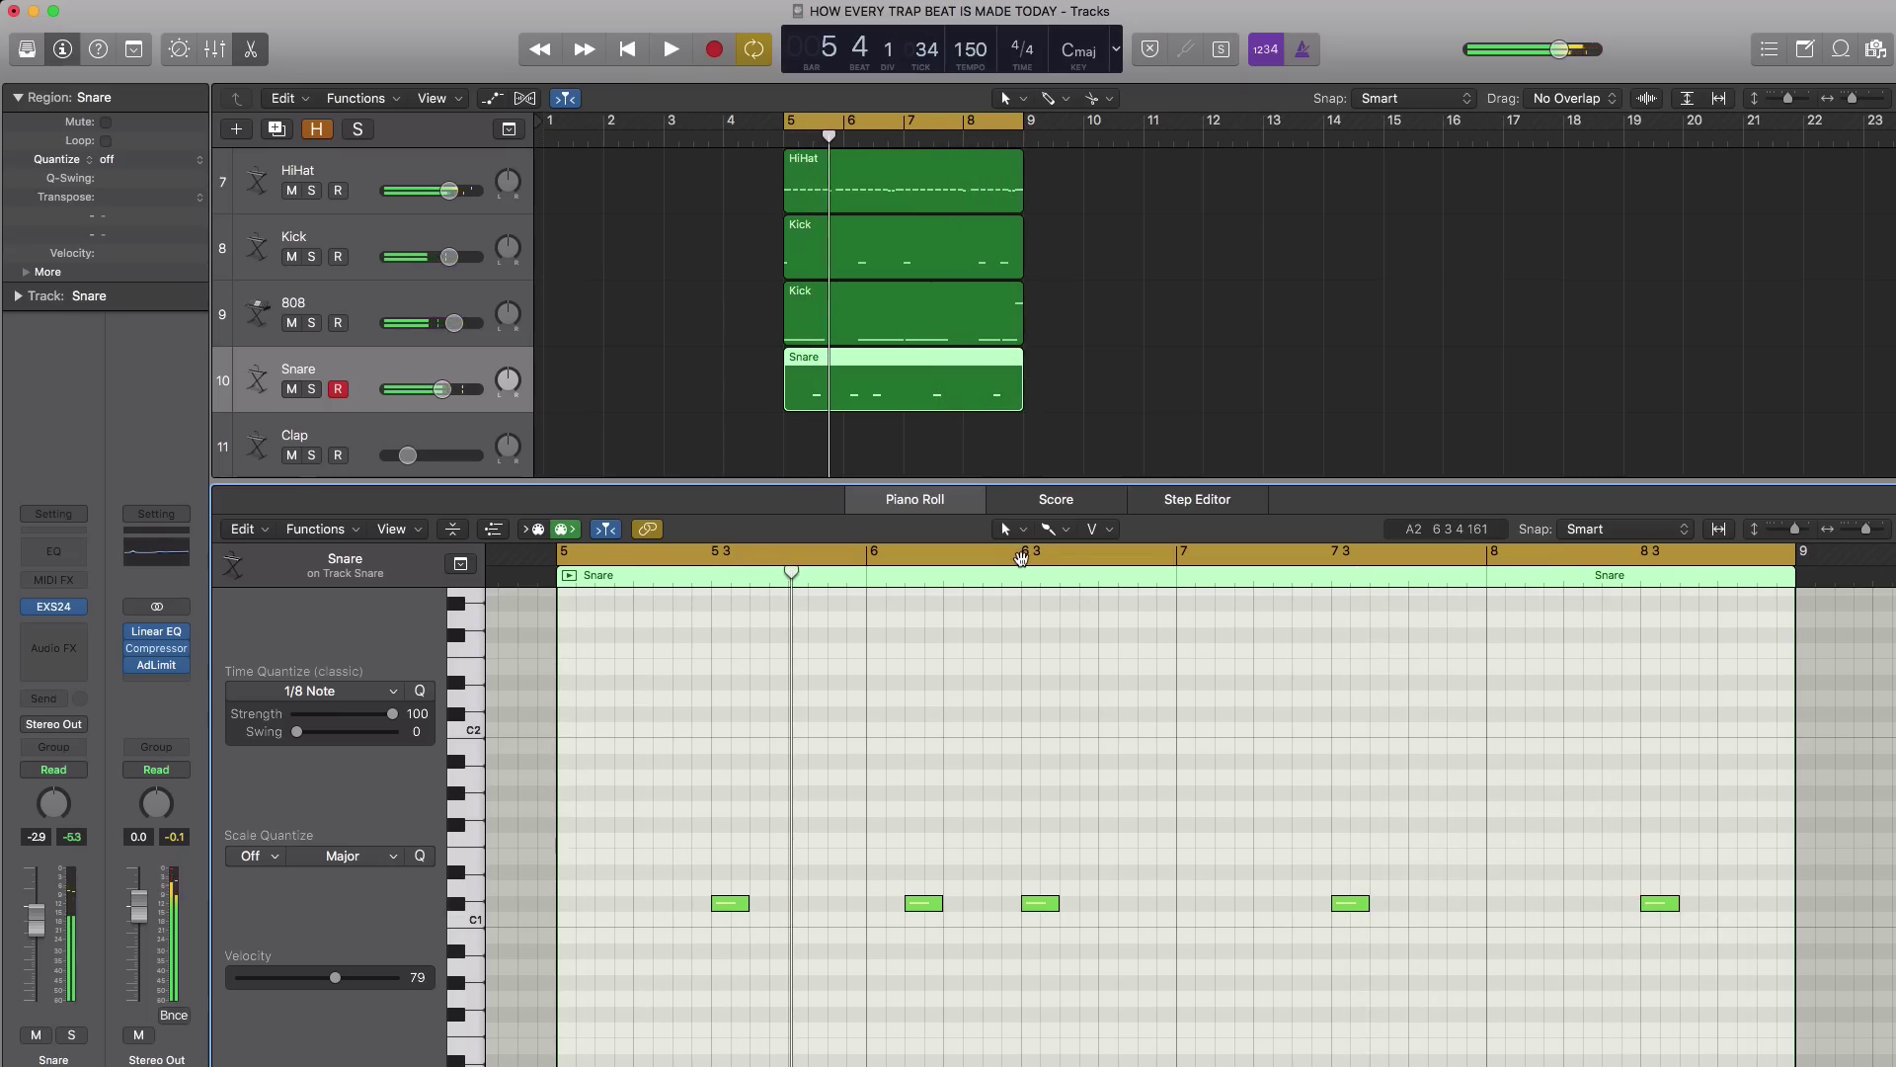
{"action": "left_click_drag", "start_coordinate": [1009, 486], "coordinate": [1008, 678]}
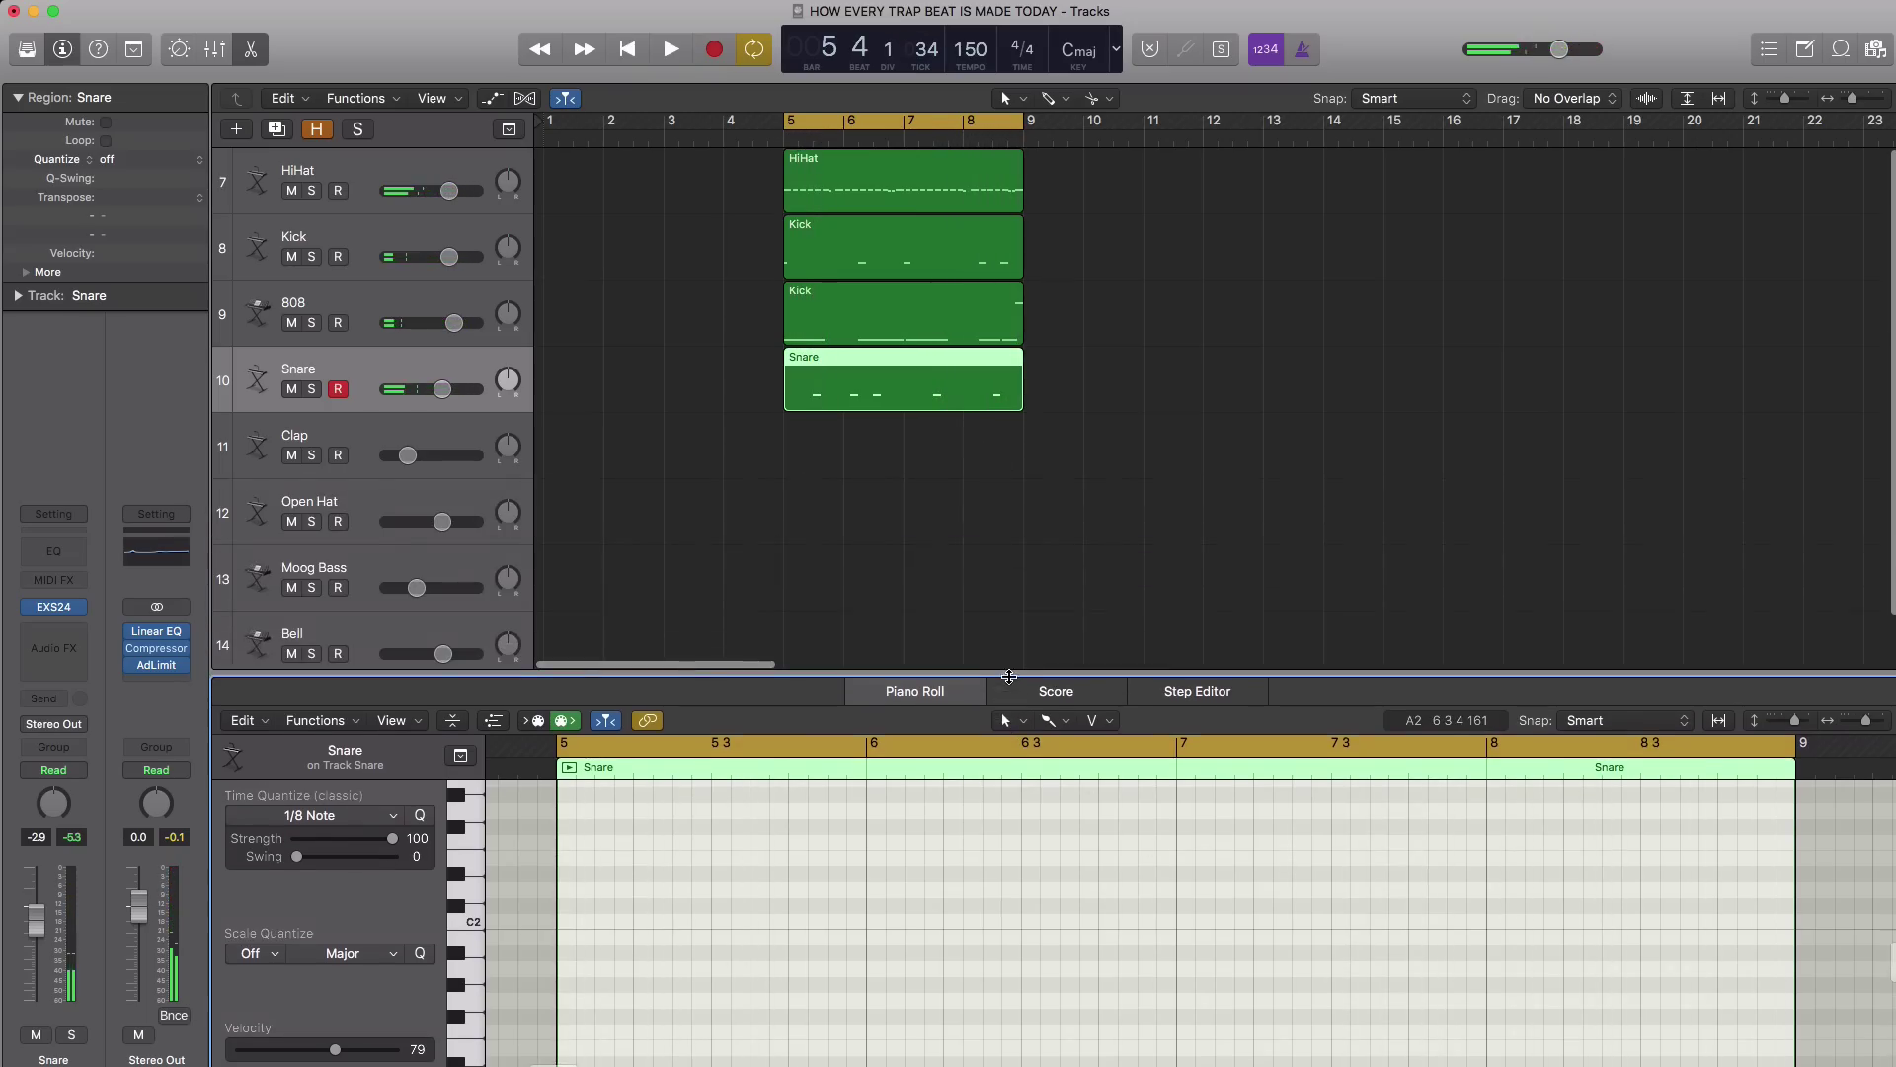
Create a Clap region spanning bars 5 to 9.
{"action": "left_click", "coordinate": [406, 453]}
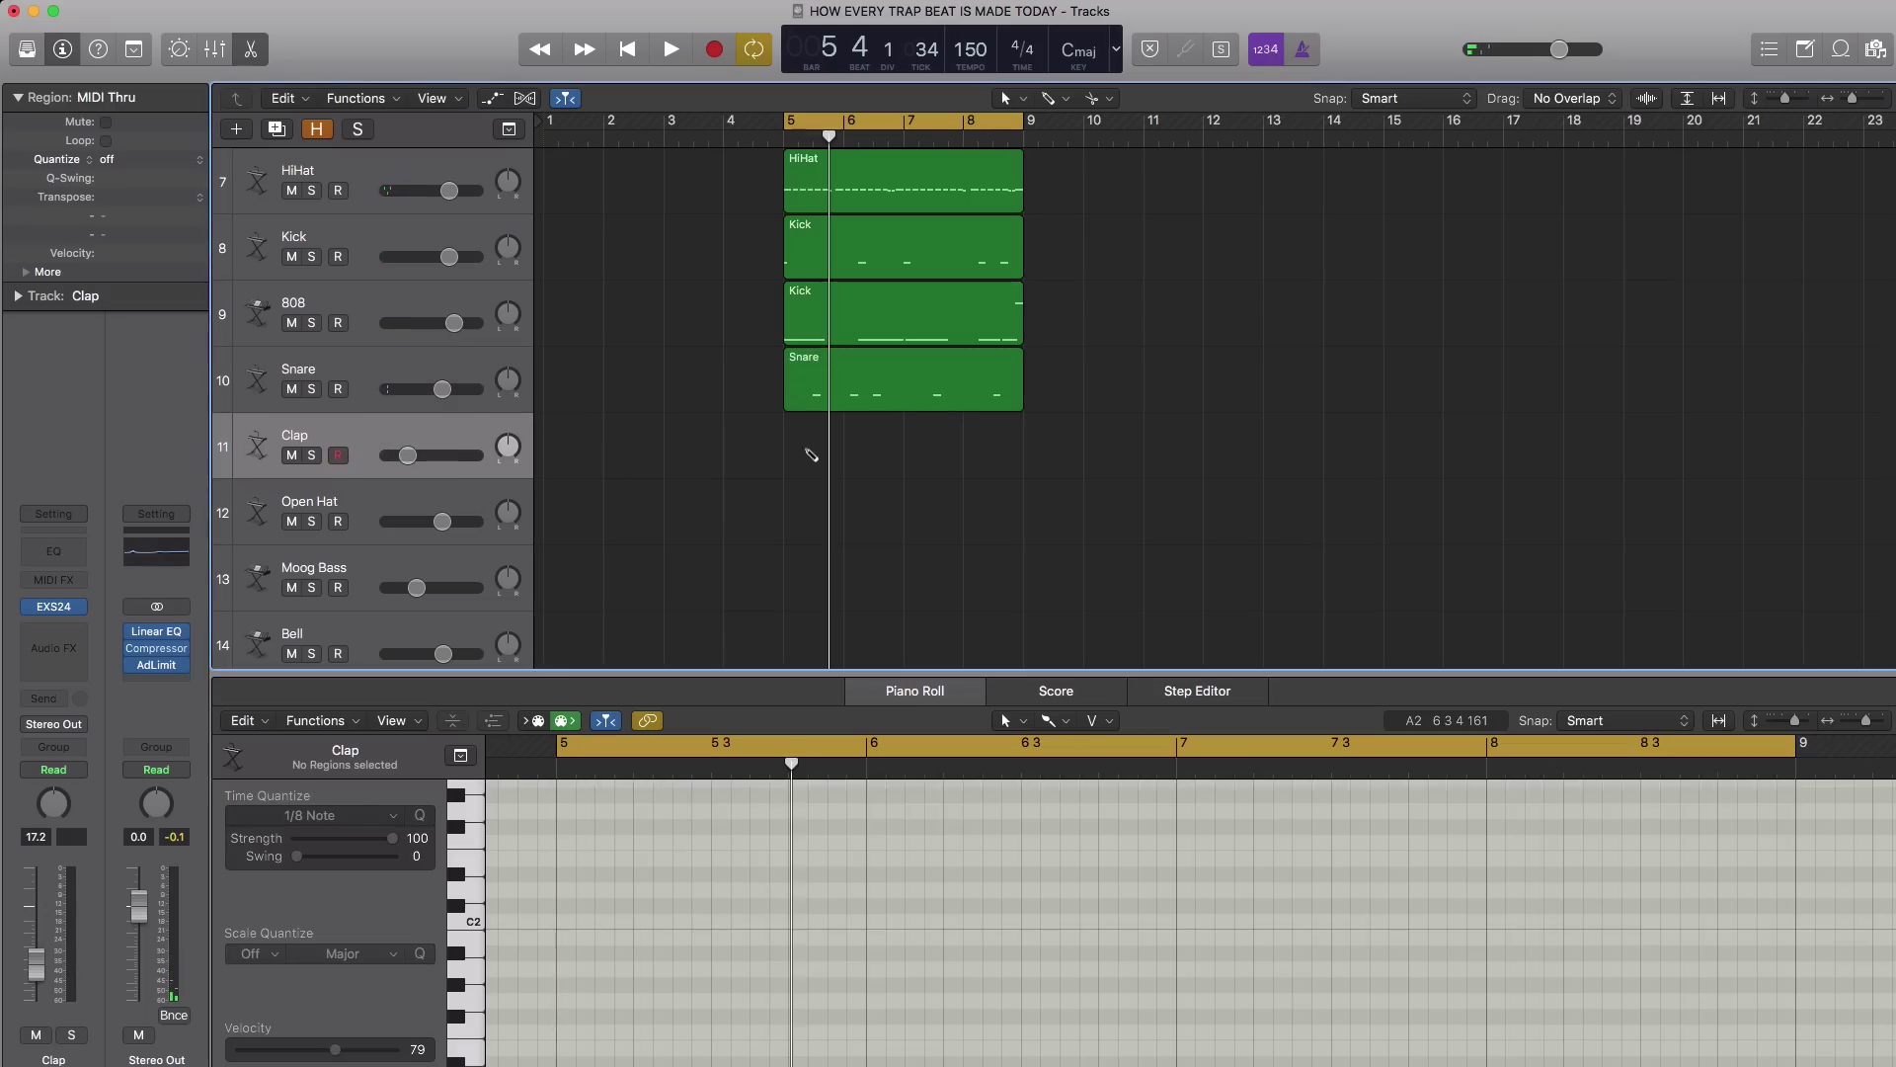
{"action": "left_click", "coordinate": [828, 453], "text": "super"}
{"action": "left_click_drag", "start_coordinate": [836, 458], "coordinate": [1023, 449]}
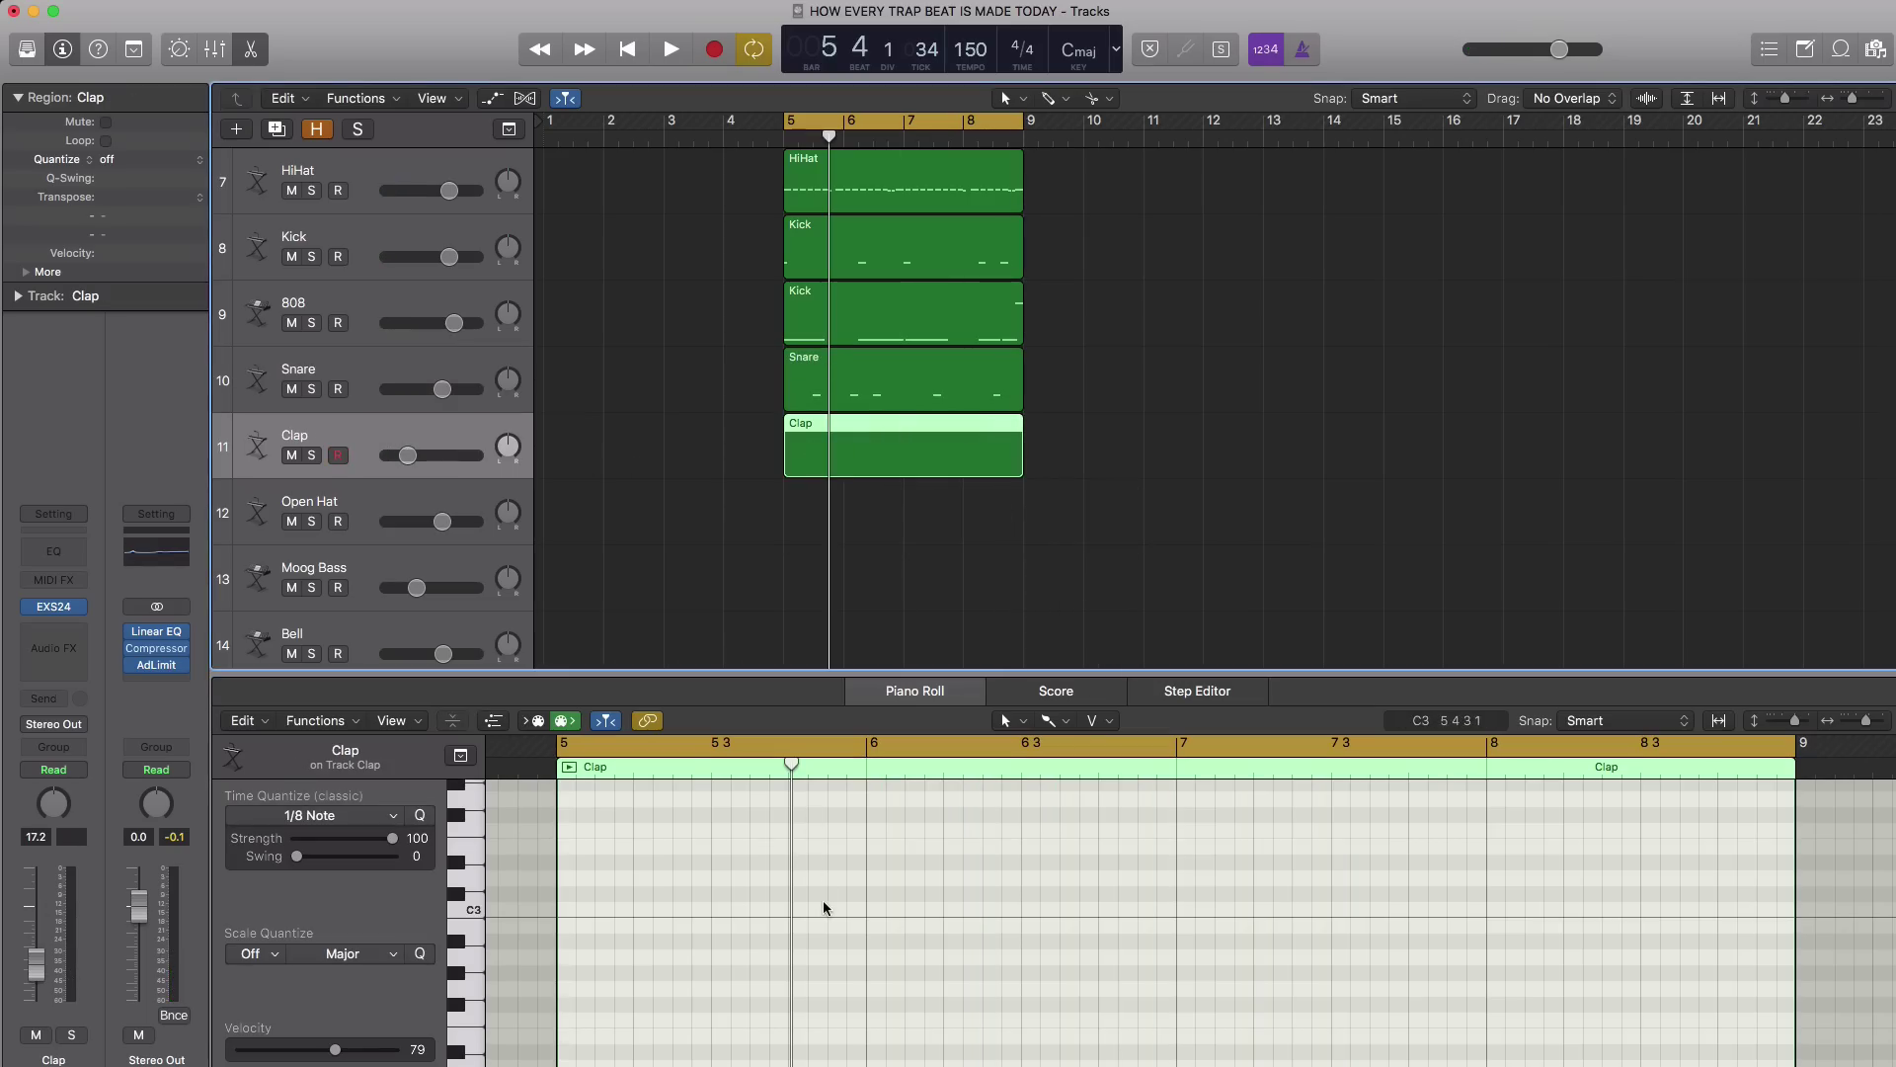
{"action": "scroll", "coordinate": [824, 907], "scroll_direction": "down", "scroll_amount": 10}
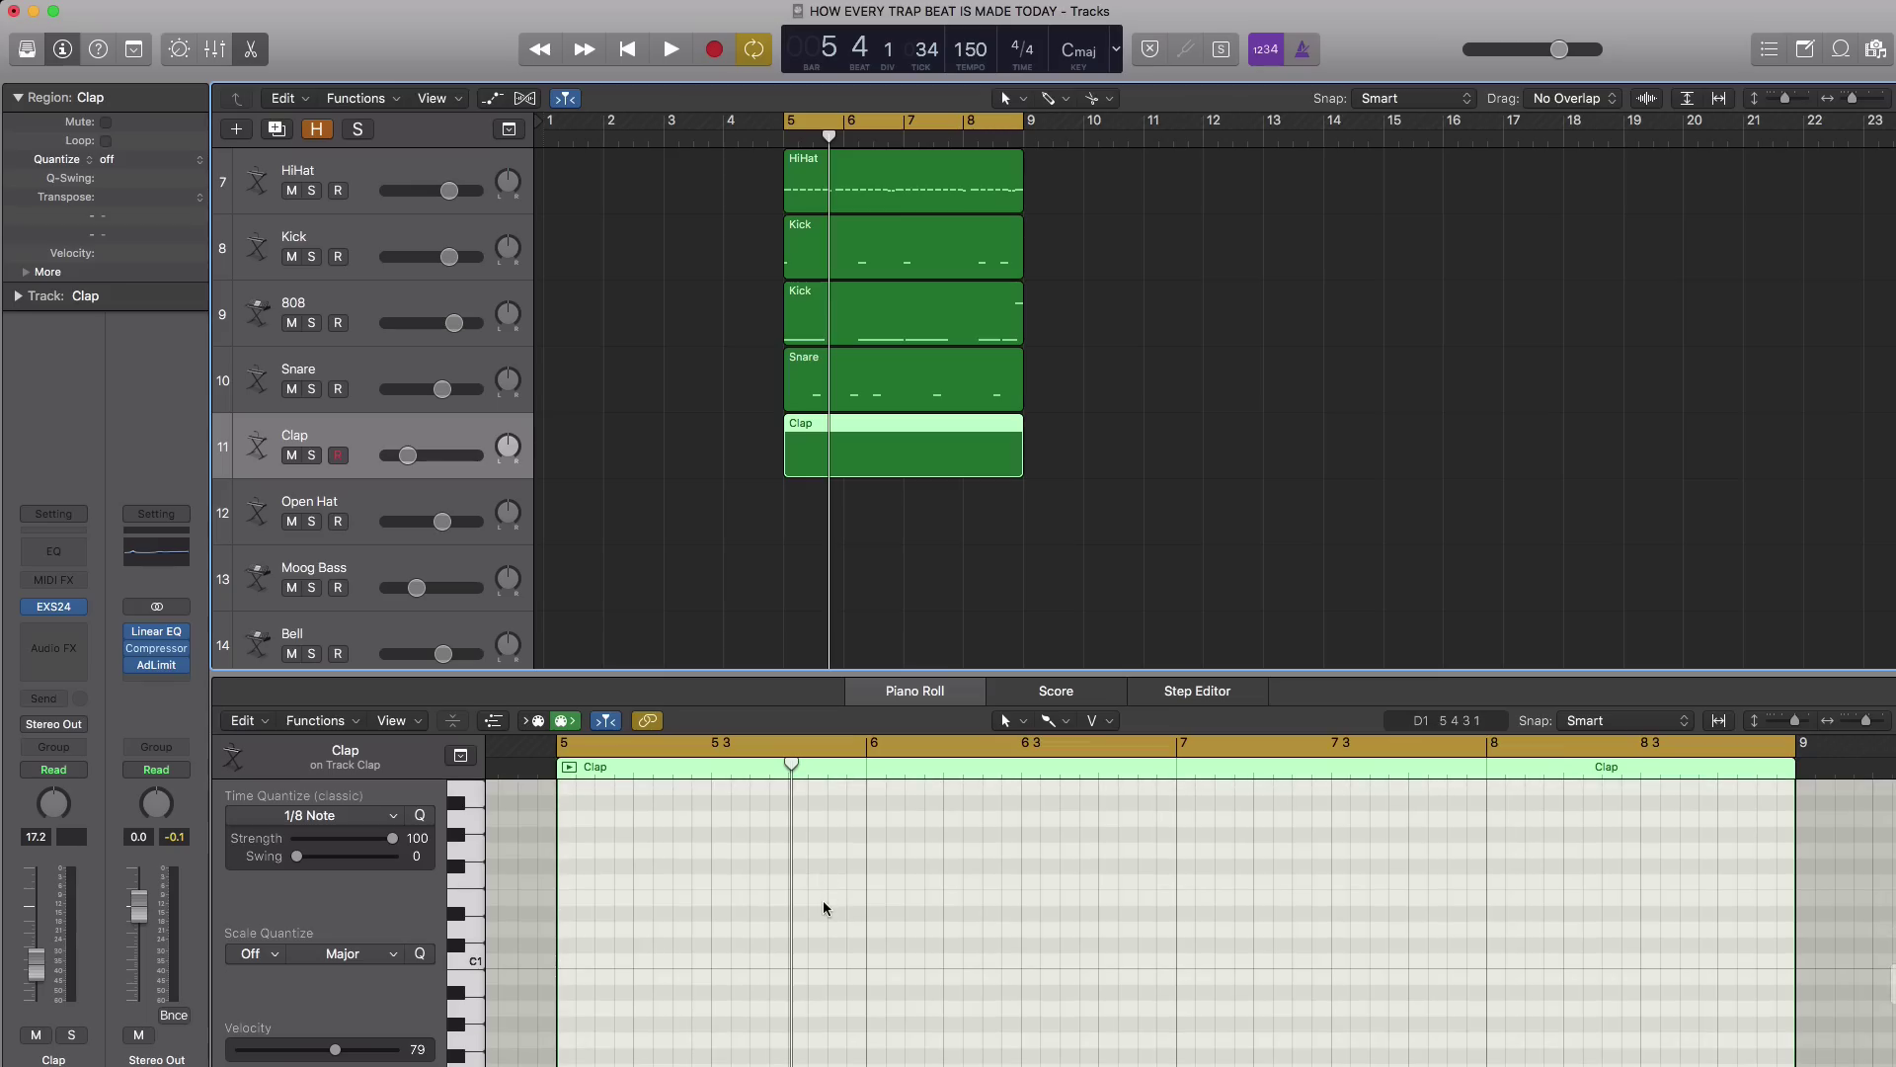
Pencil a clap on beat 3 of each bar through bar 8 and play the beat.
{"action": "left_click", "coordinate": [728, 867], "text": "super"}
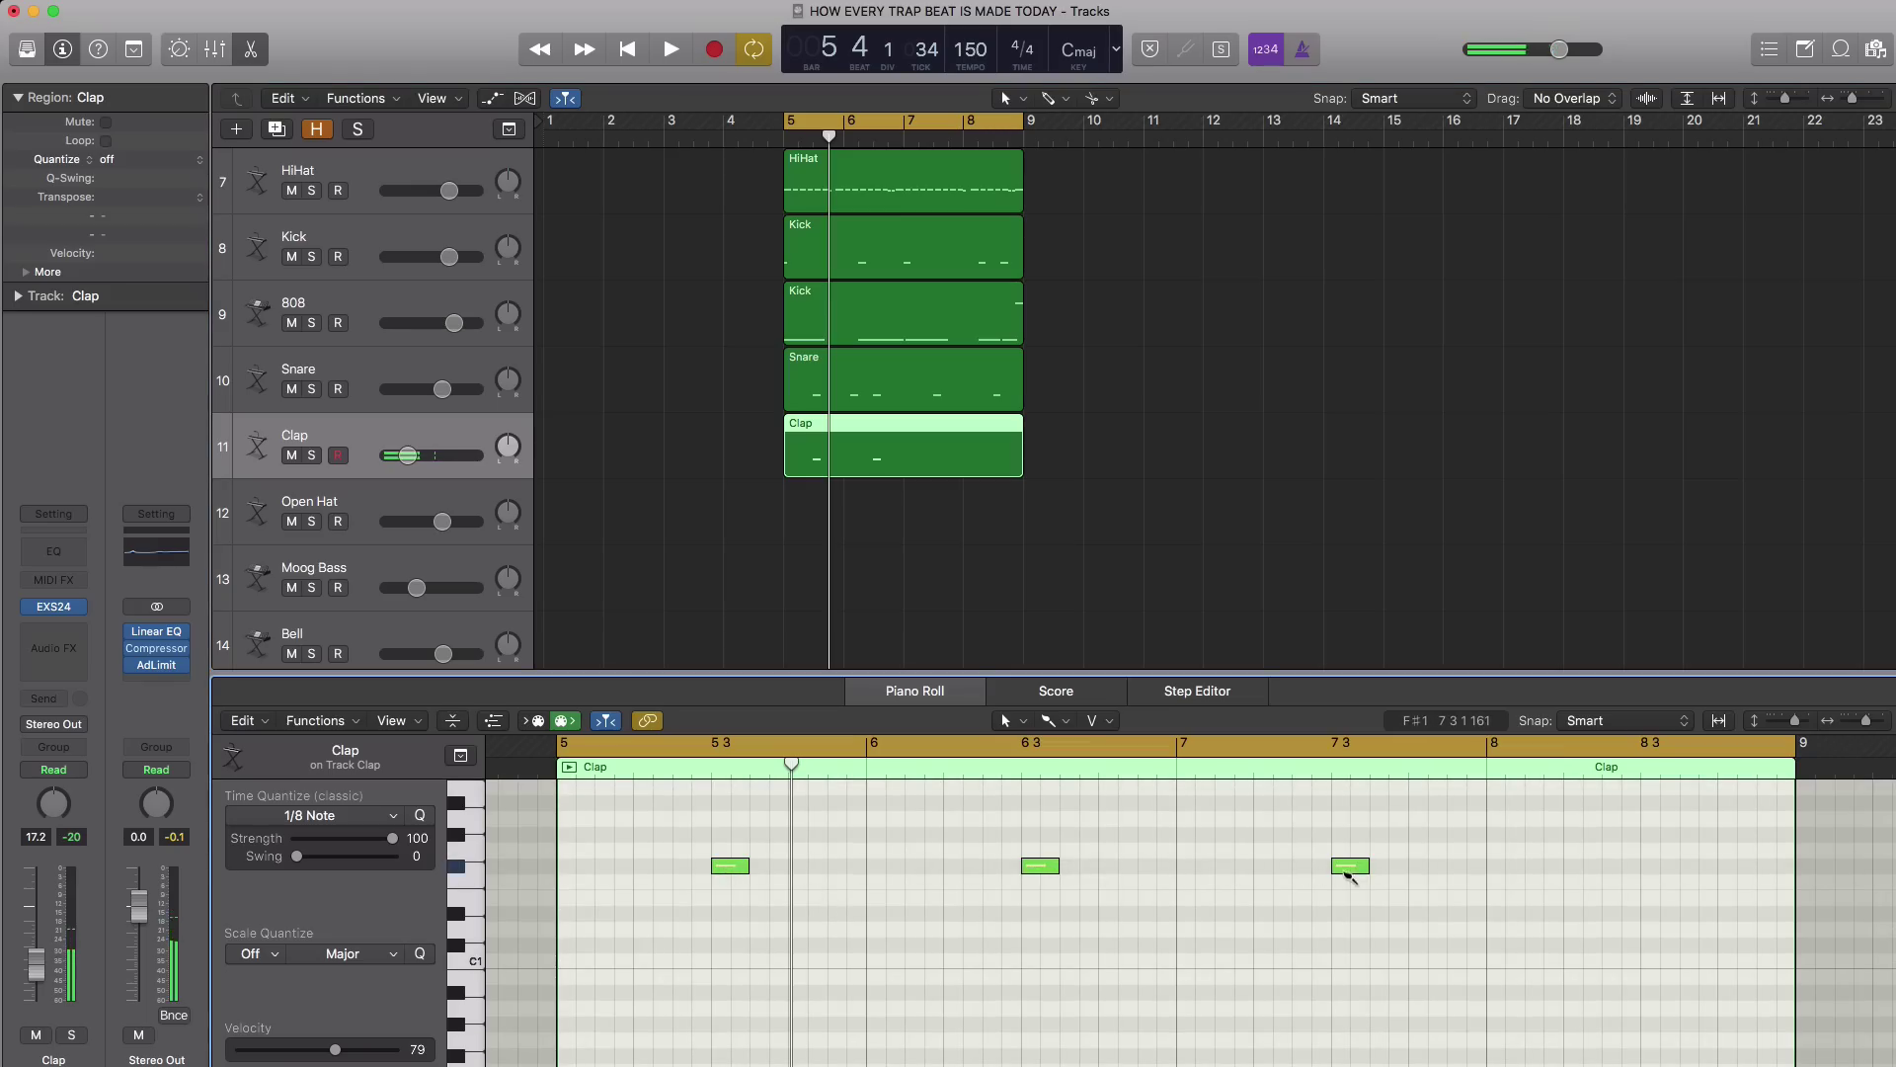
{"action": "left_click", "coordinate": [1660, 867], "text": "super"}
{"action": "key", "text": "space"}
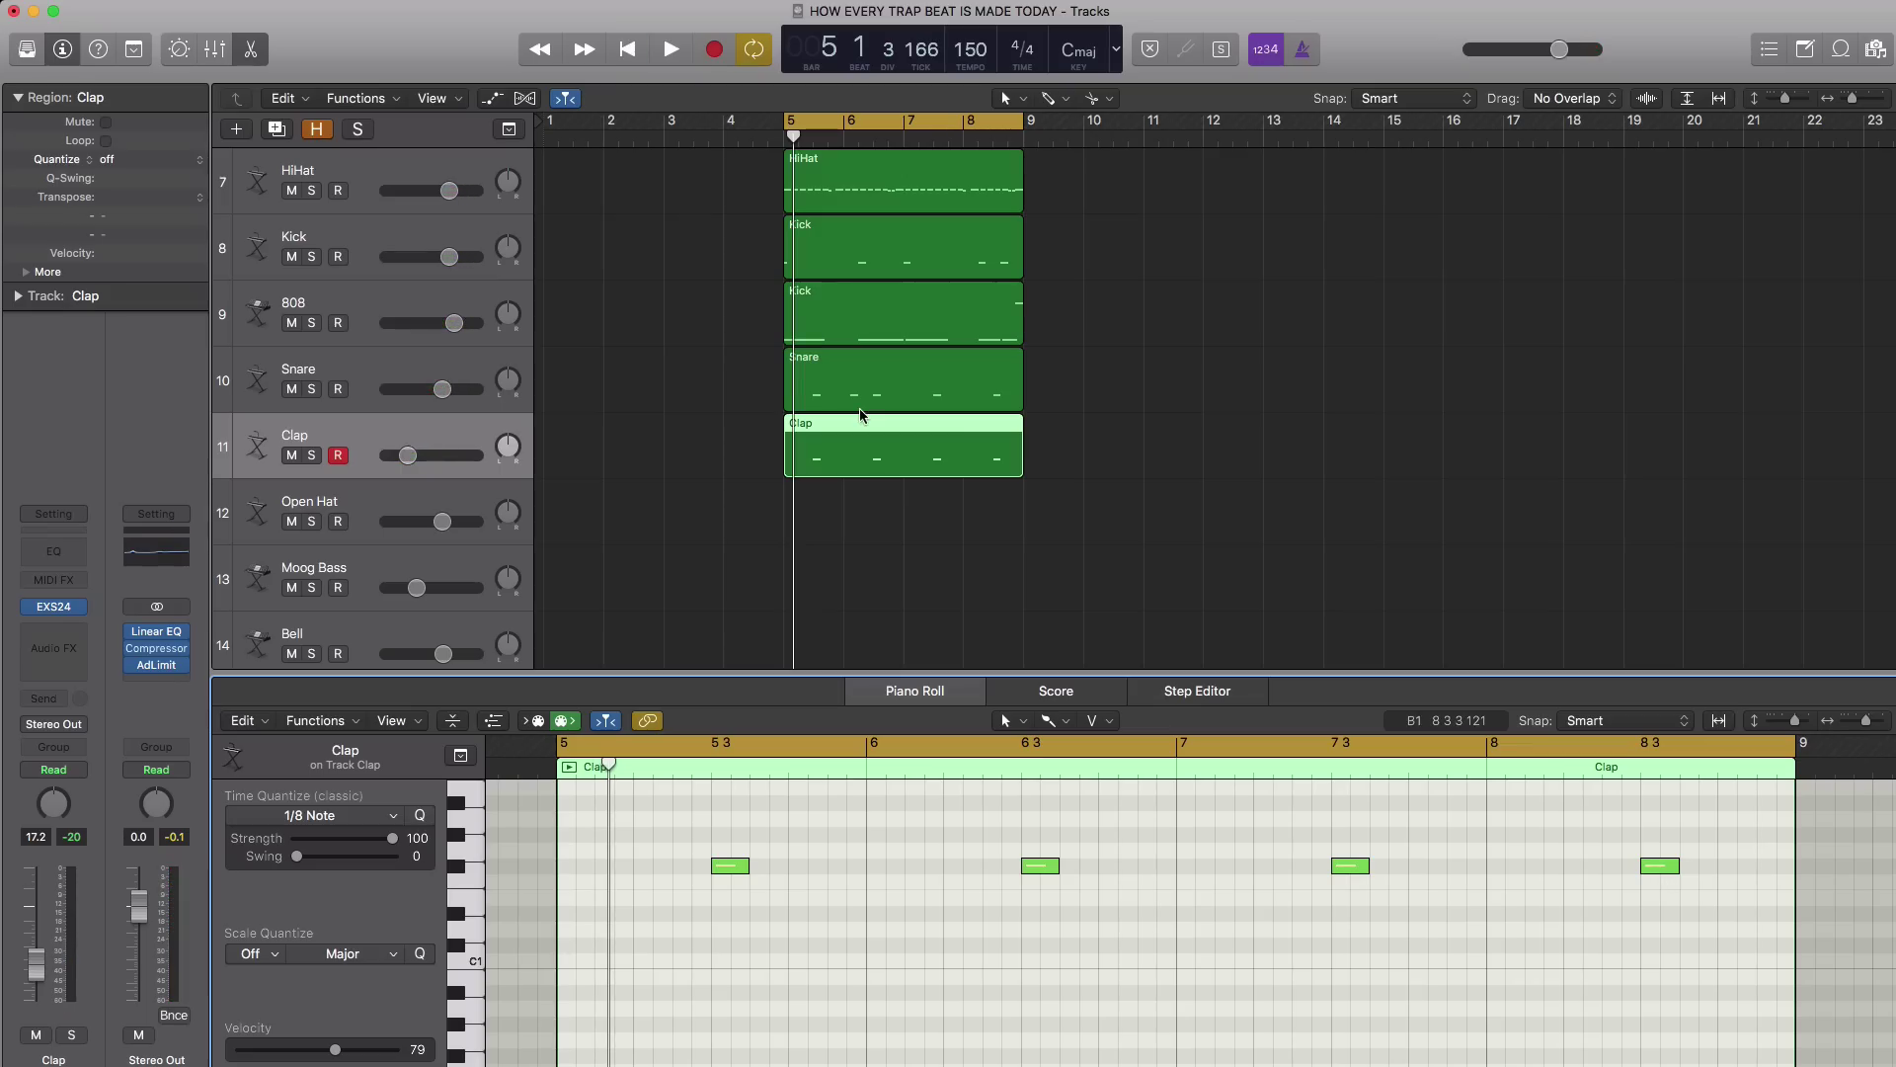
{"action": "key", "text": "space"}
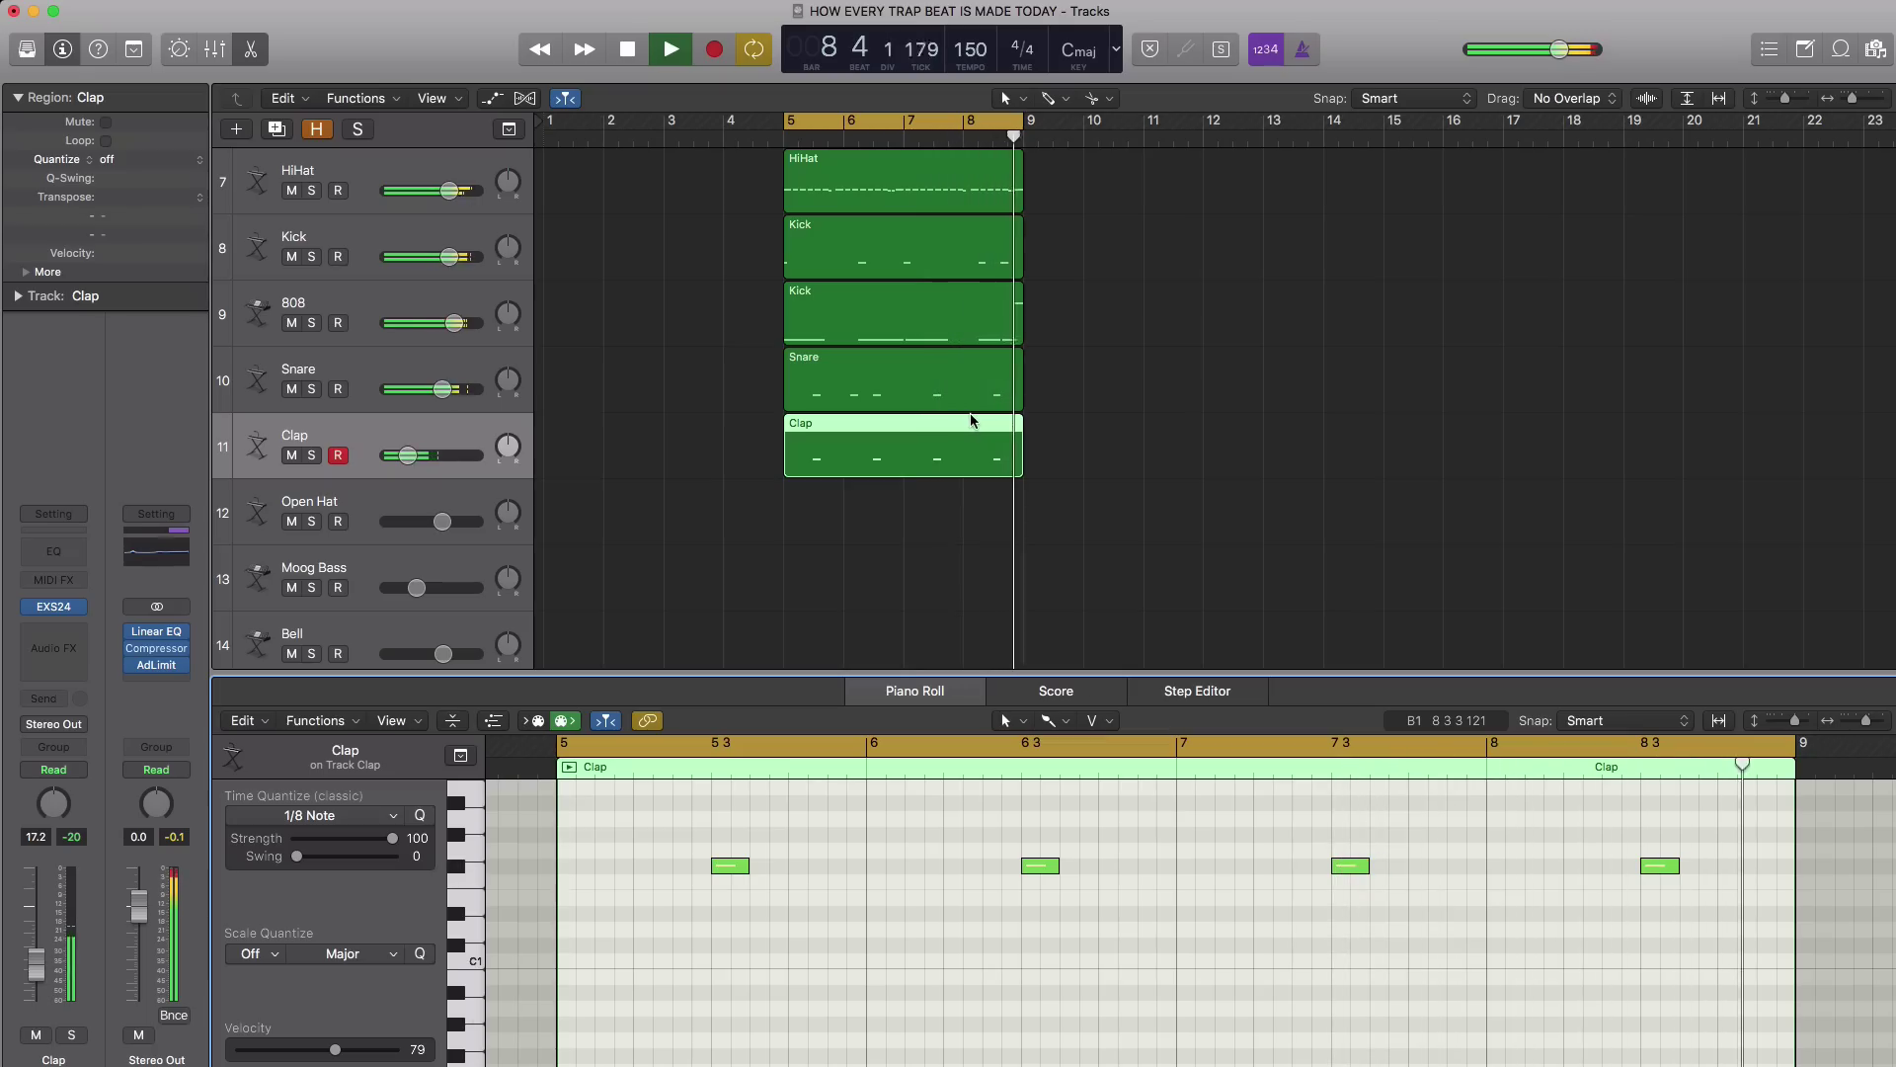
{"action": "key", "text": "space"}
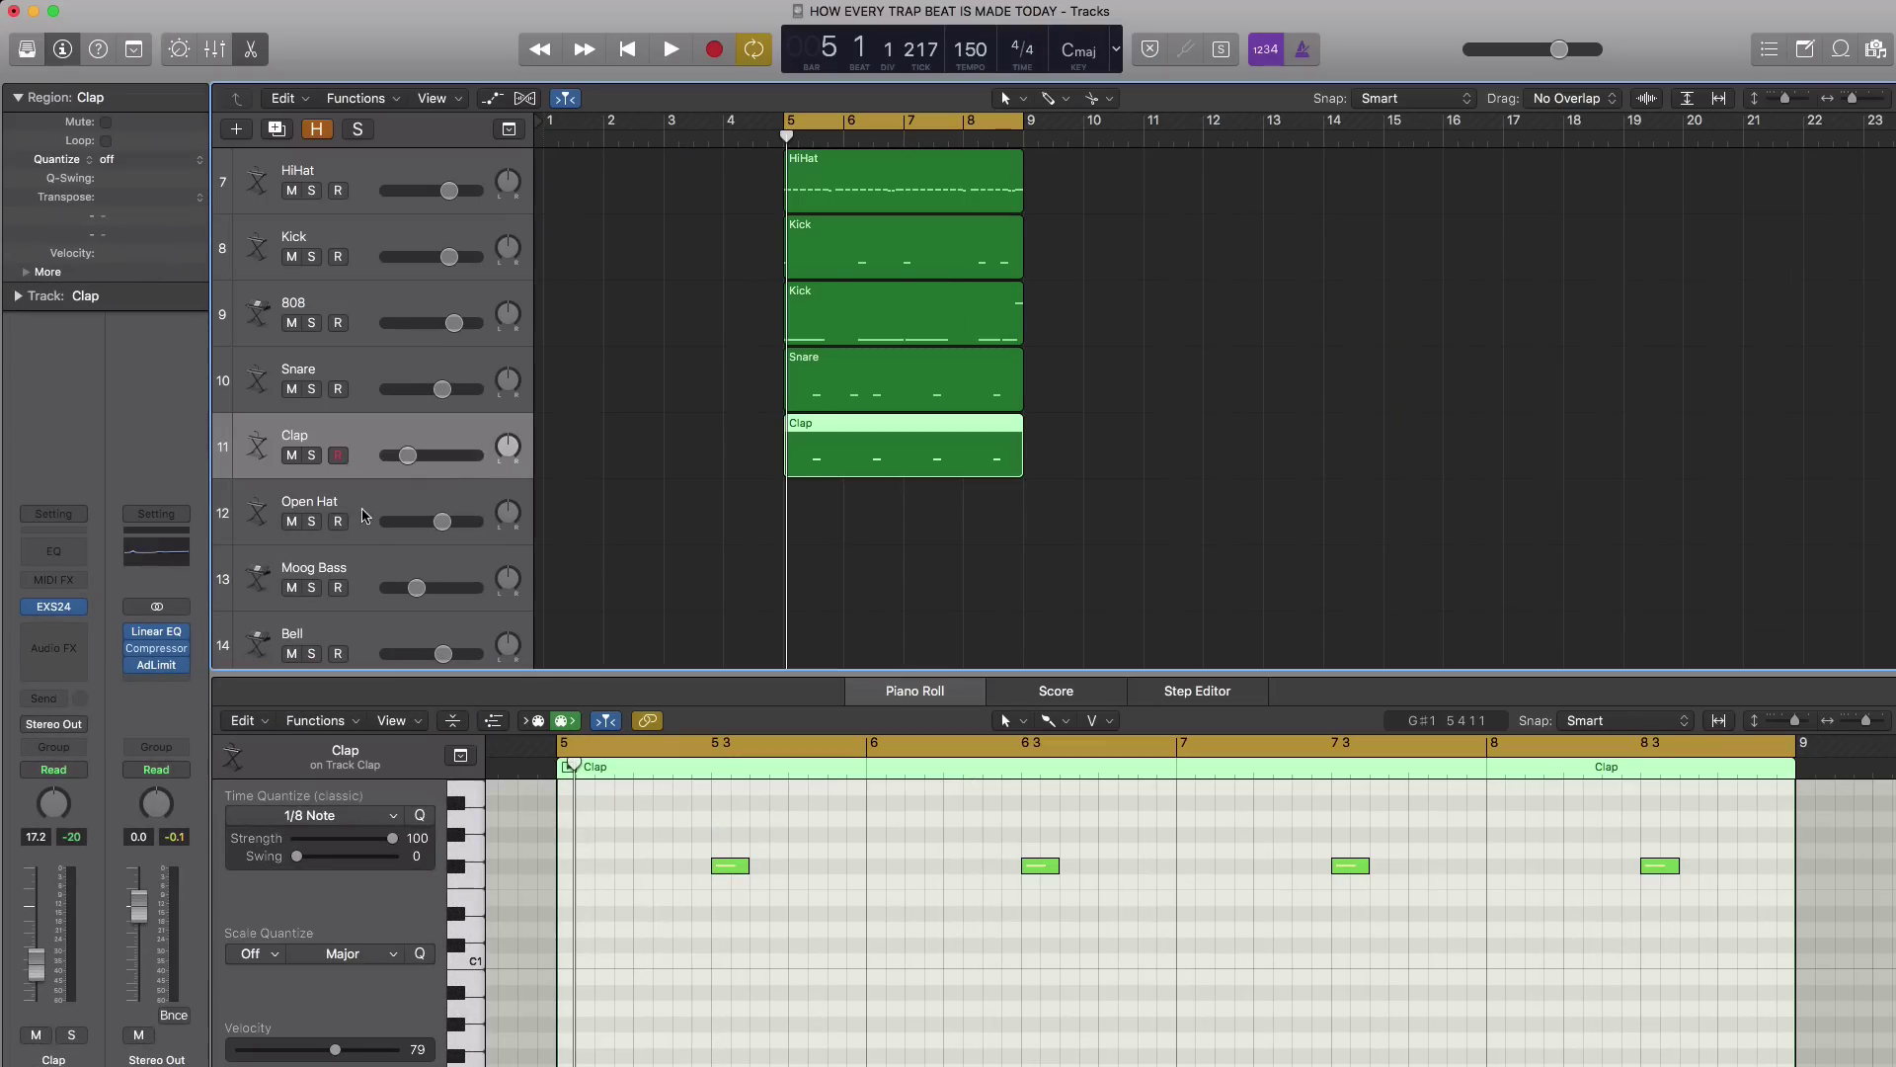
Create an Open Hat region spanning bars 5 to 9.
{"action": "left_click", "coordinate": [442, 522]}
{"action": "left_click", "coordinate": [793, 534]}
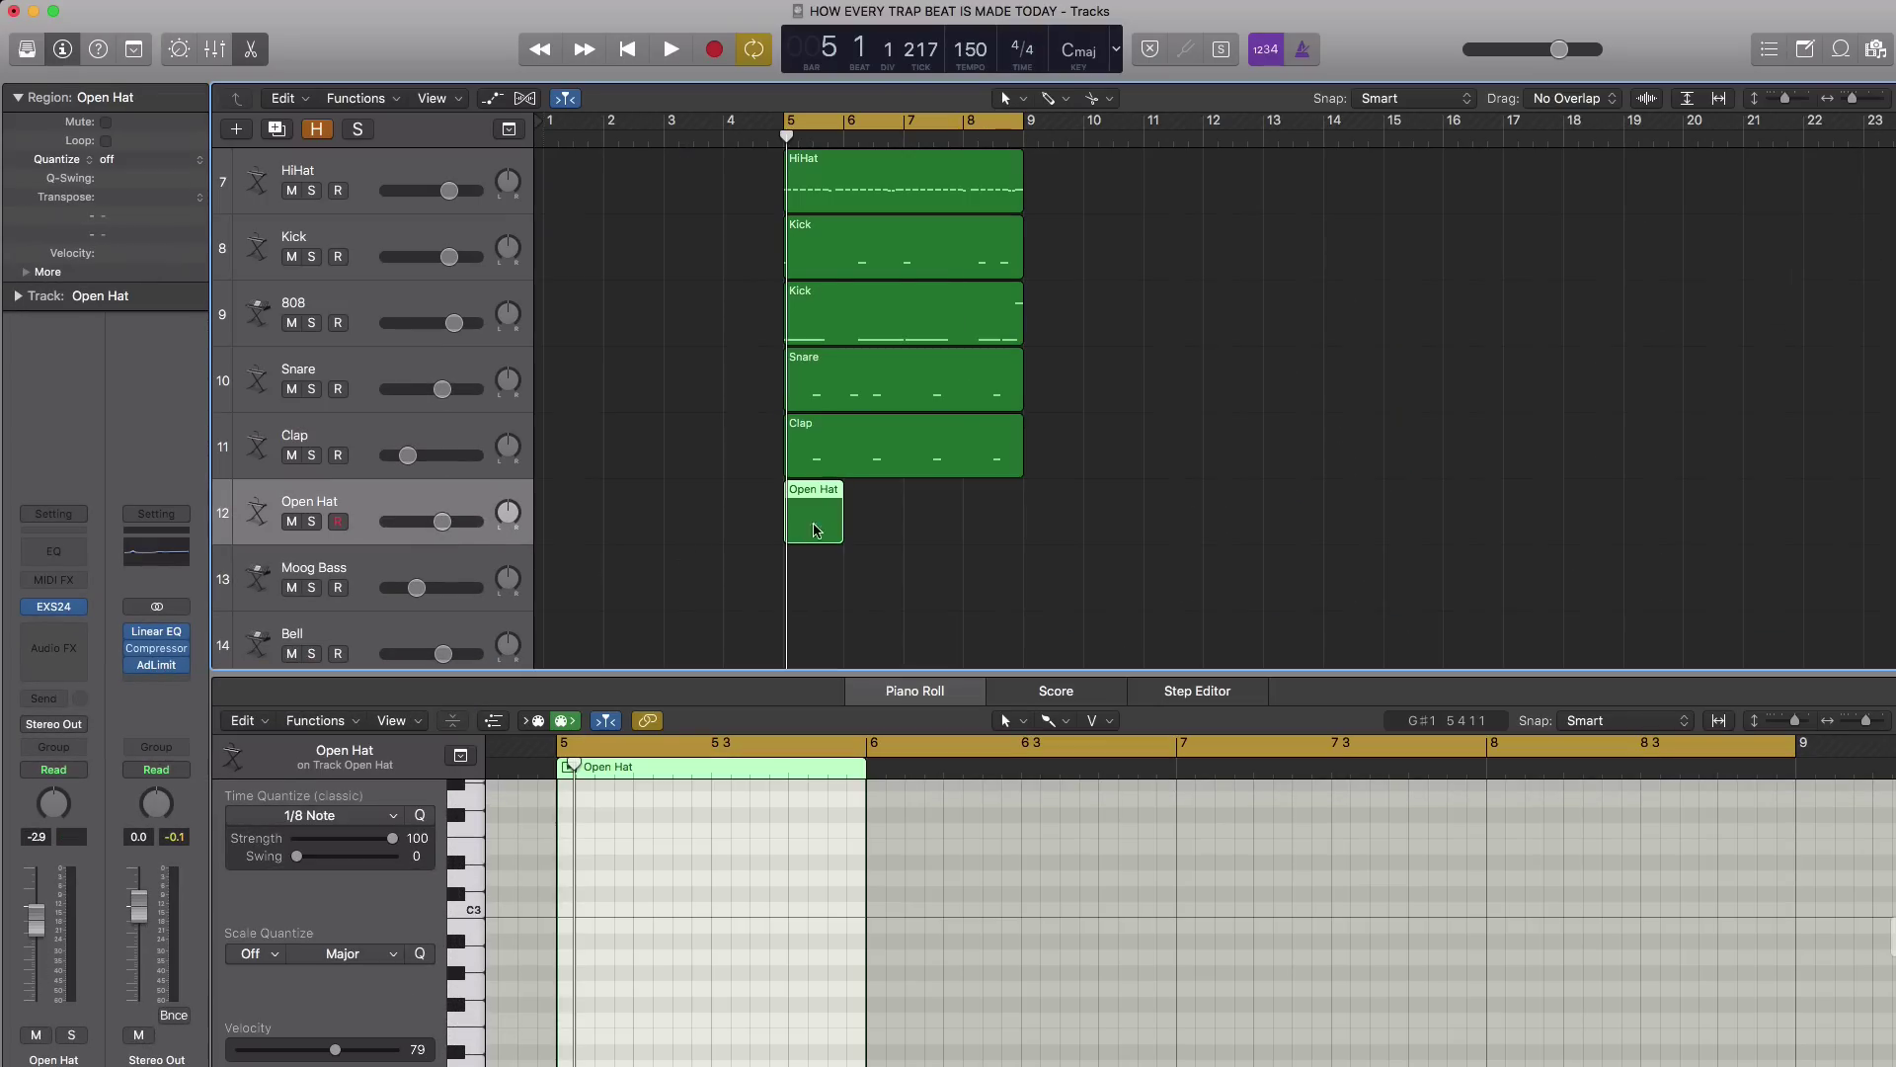
{"action": "left_click_drag", "start_coordinate": [833, 530], "coordinate": [1015, 530]}
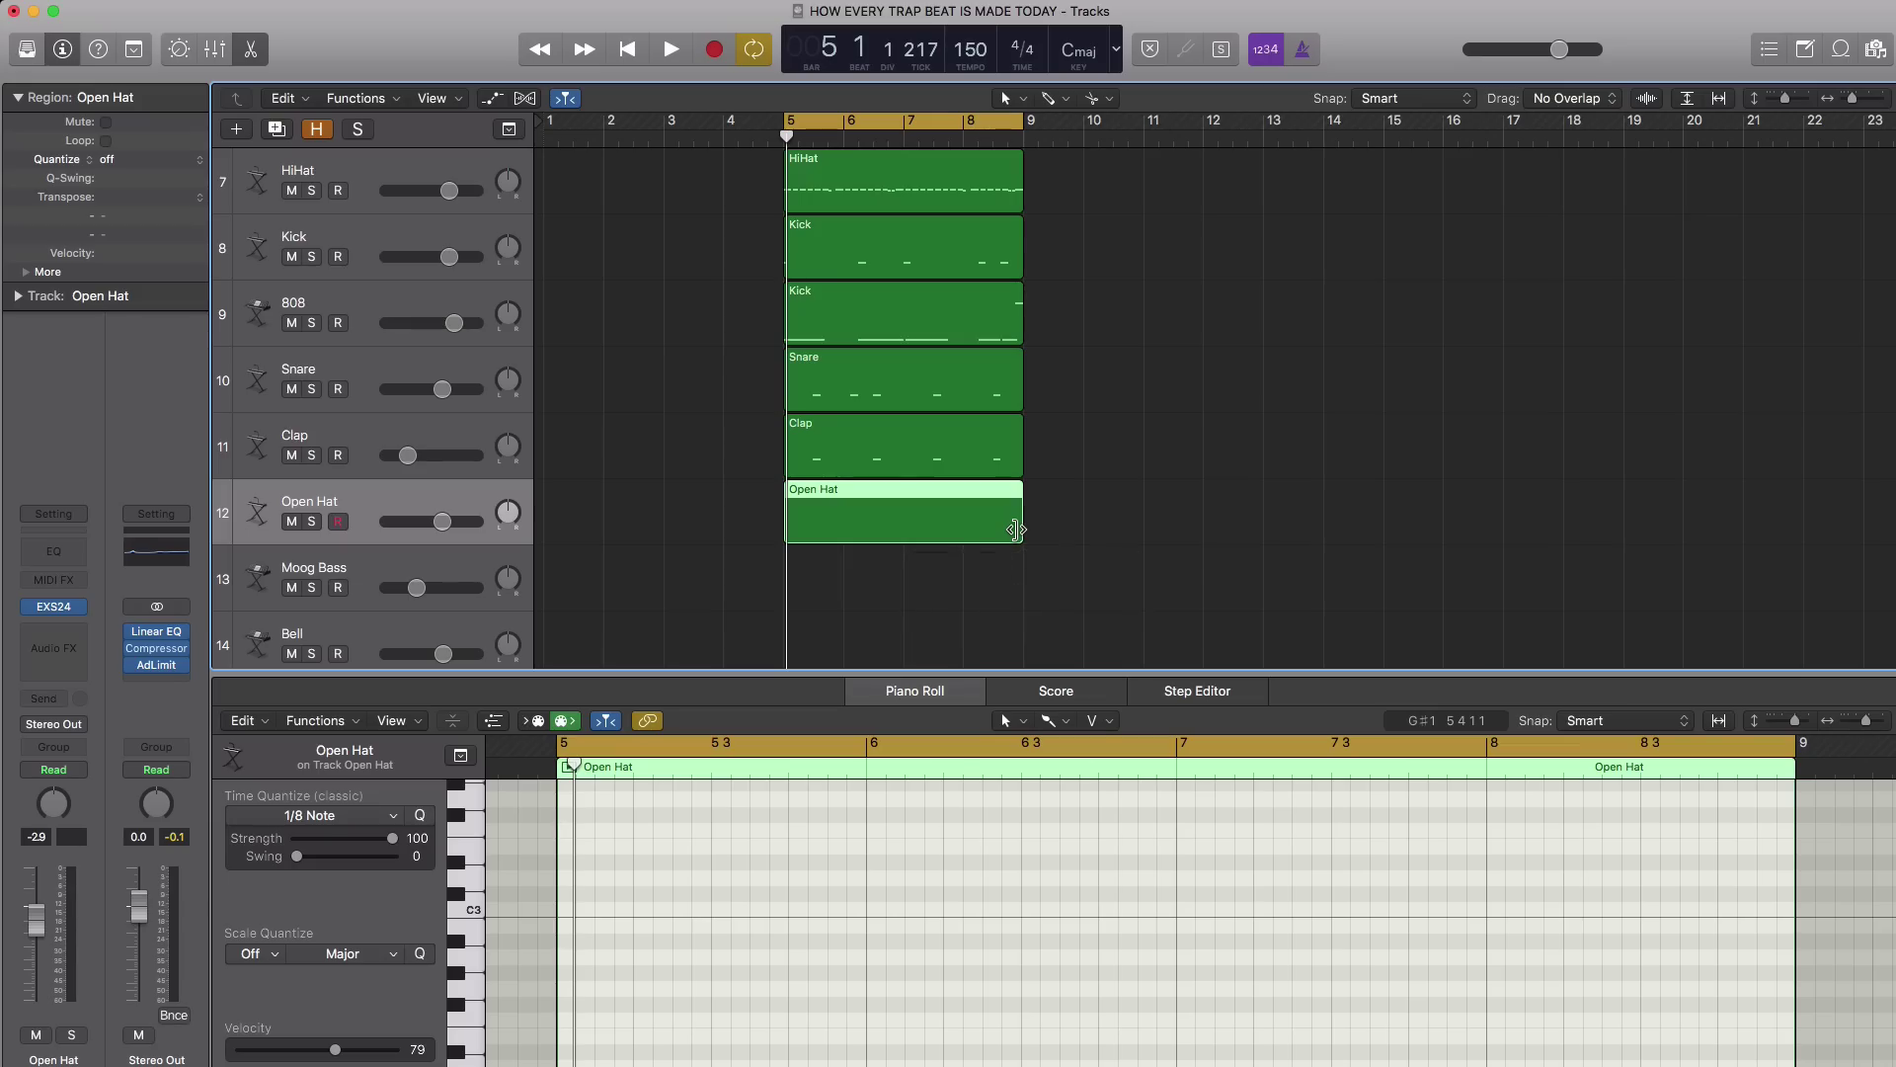
{"action": "key", "text": "space"}
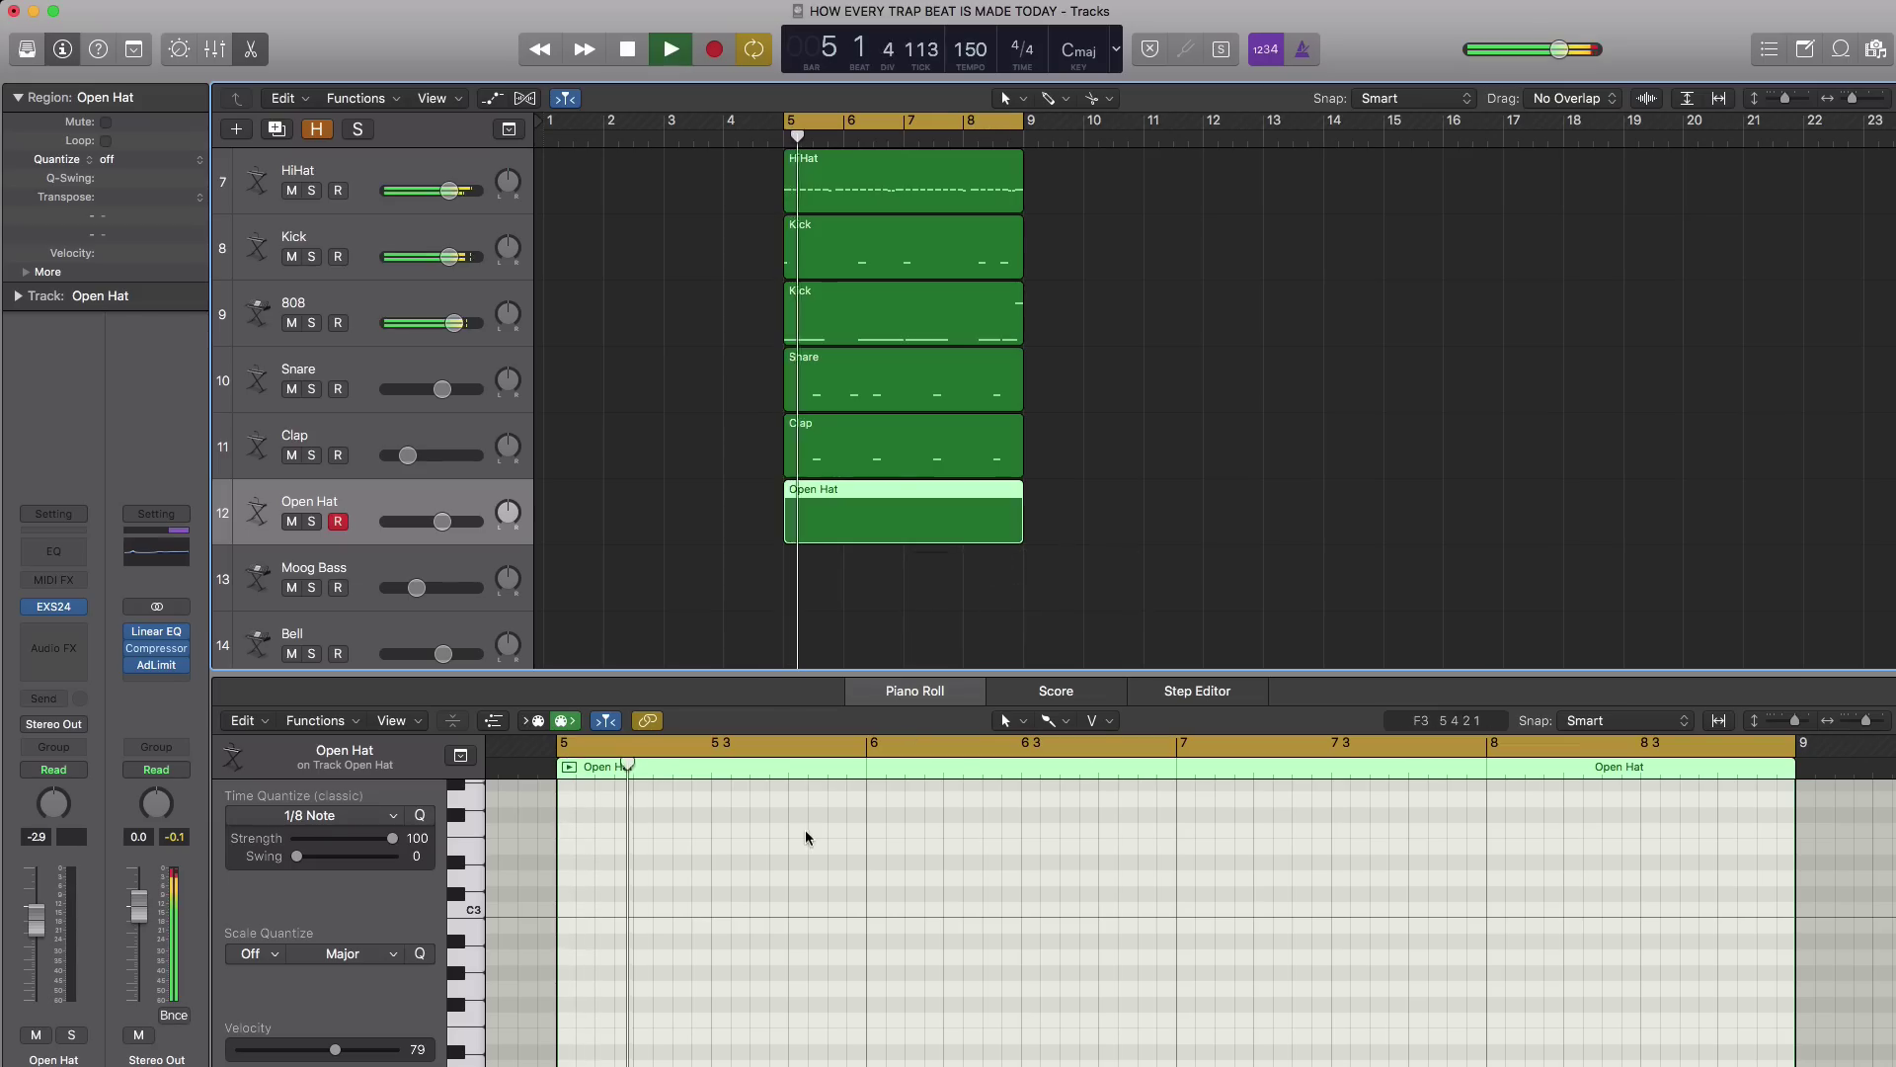
{"action": "scroll", "coordinate": [758, 945], "scroll_direction": "down", "scroll_amount": 5}
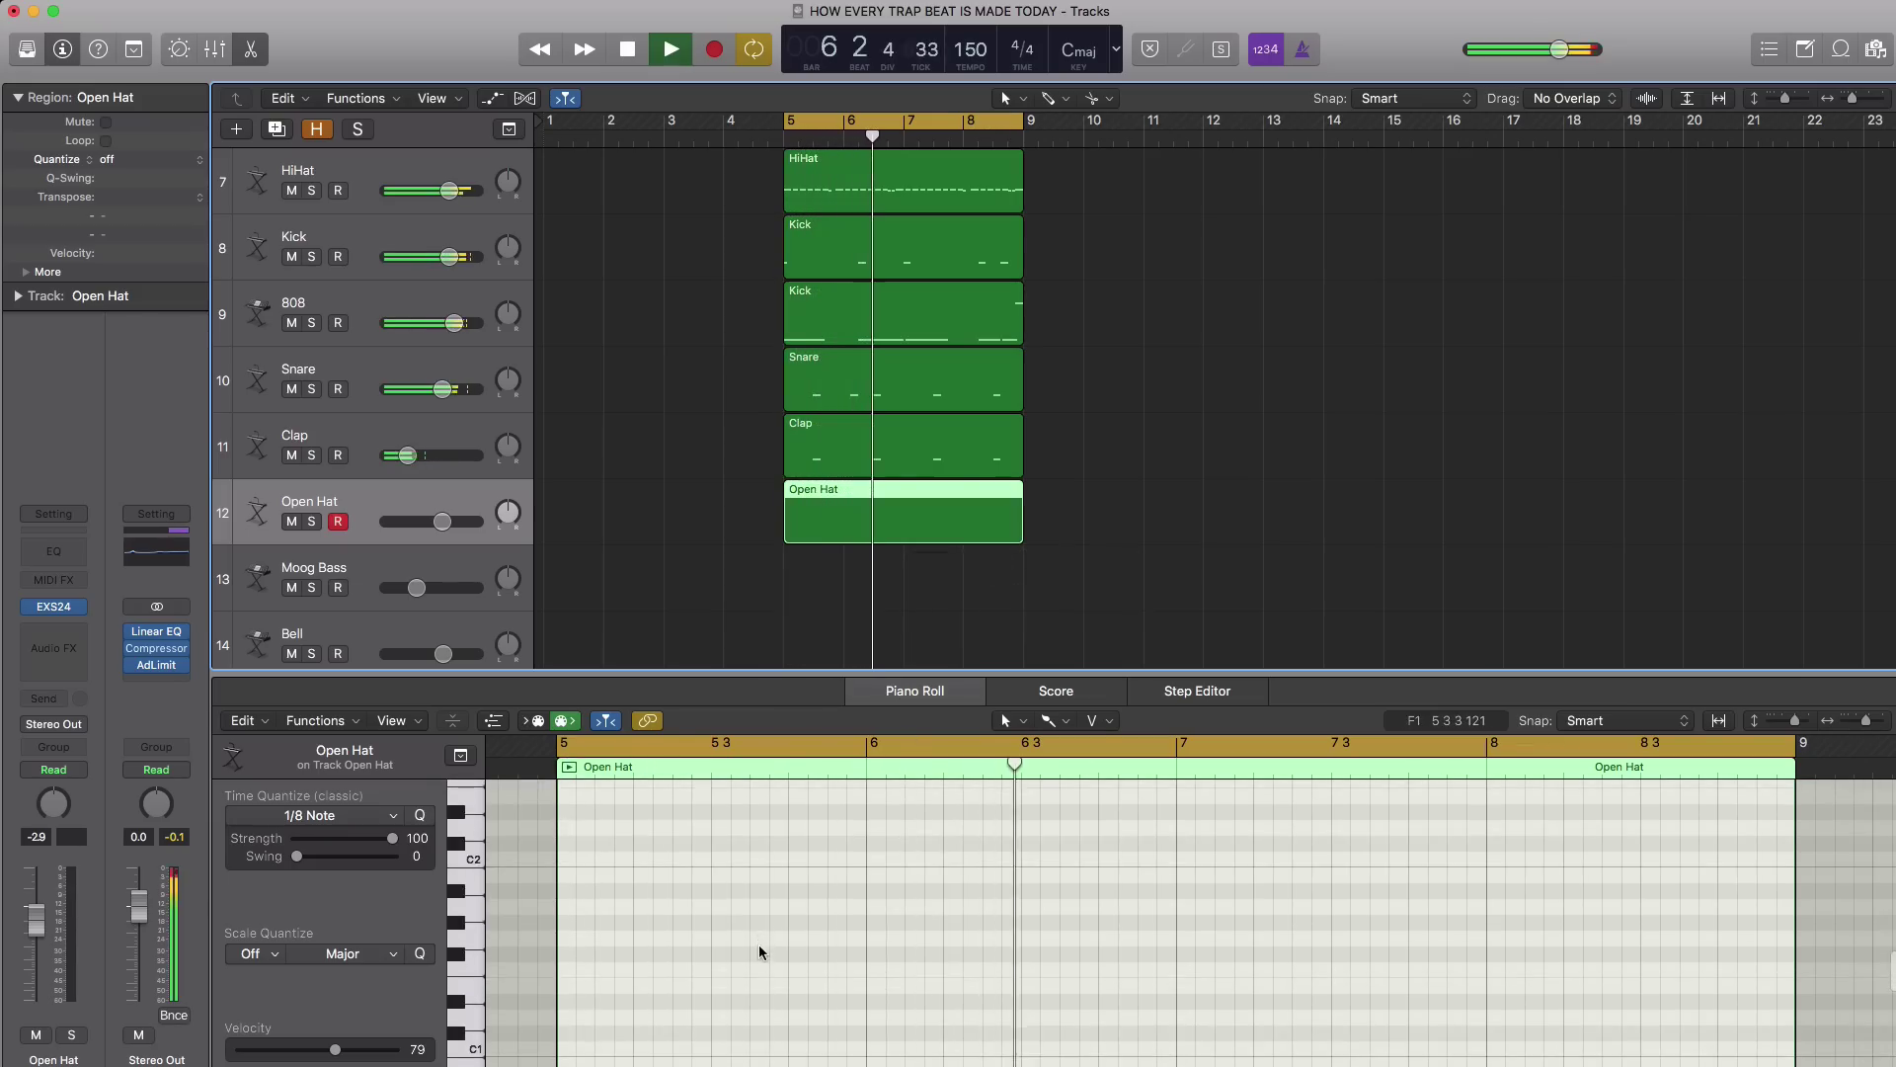
{"action": "key", "text": "space"}
Add F1 open hats on beat 3 of bars 5 and 7, and lower the track volume to -5.8 dB.
{"action": "left_click", "coordinate": [731, 891]}
{"action": "left_click_drag", "start_coordinate": [731, 892], "coordinate": [658, 971]}
{"action": "key", "text": "space"}
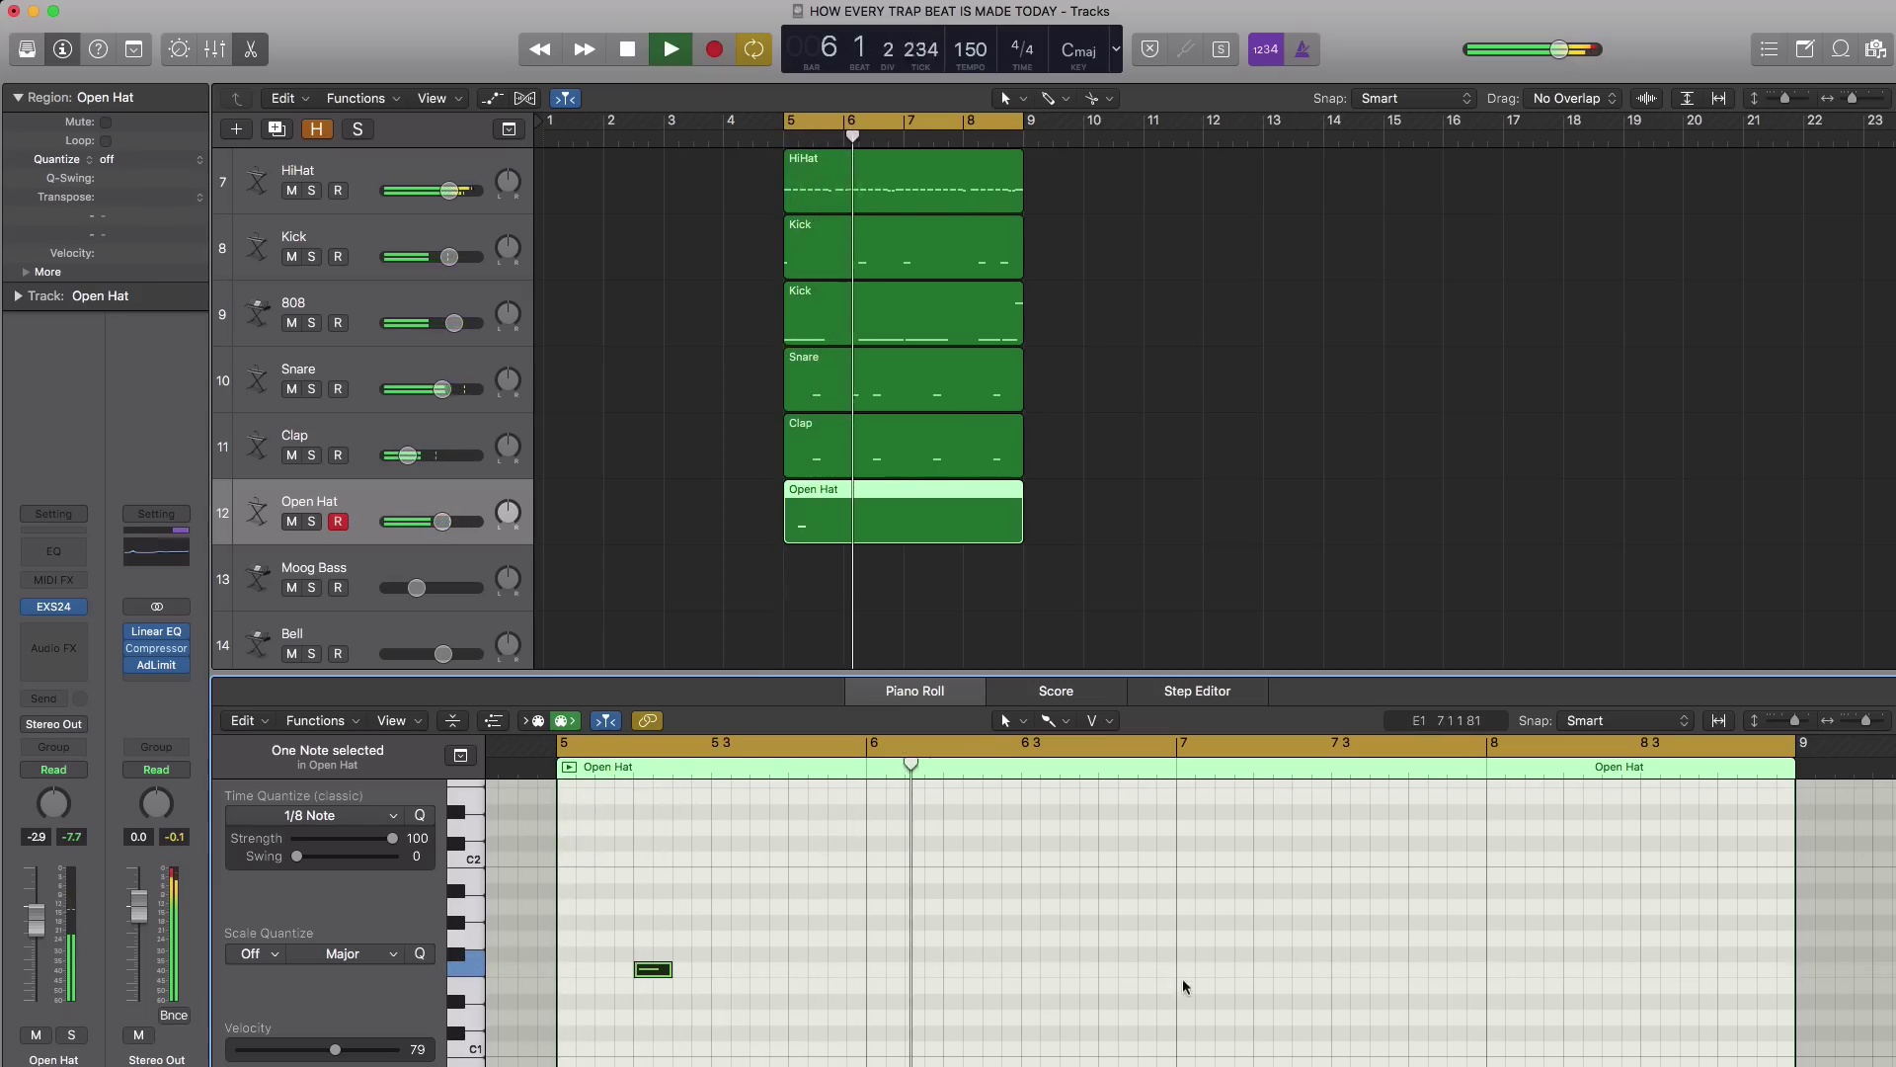
{"action": "left_click", "coordinate": [1264, 970]}
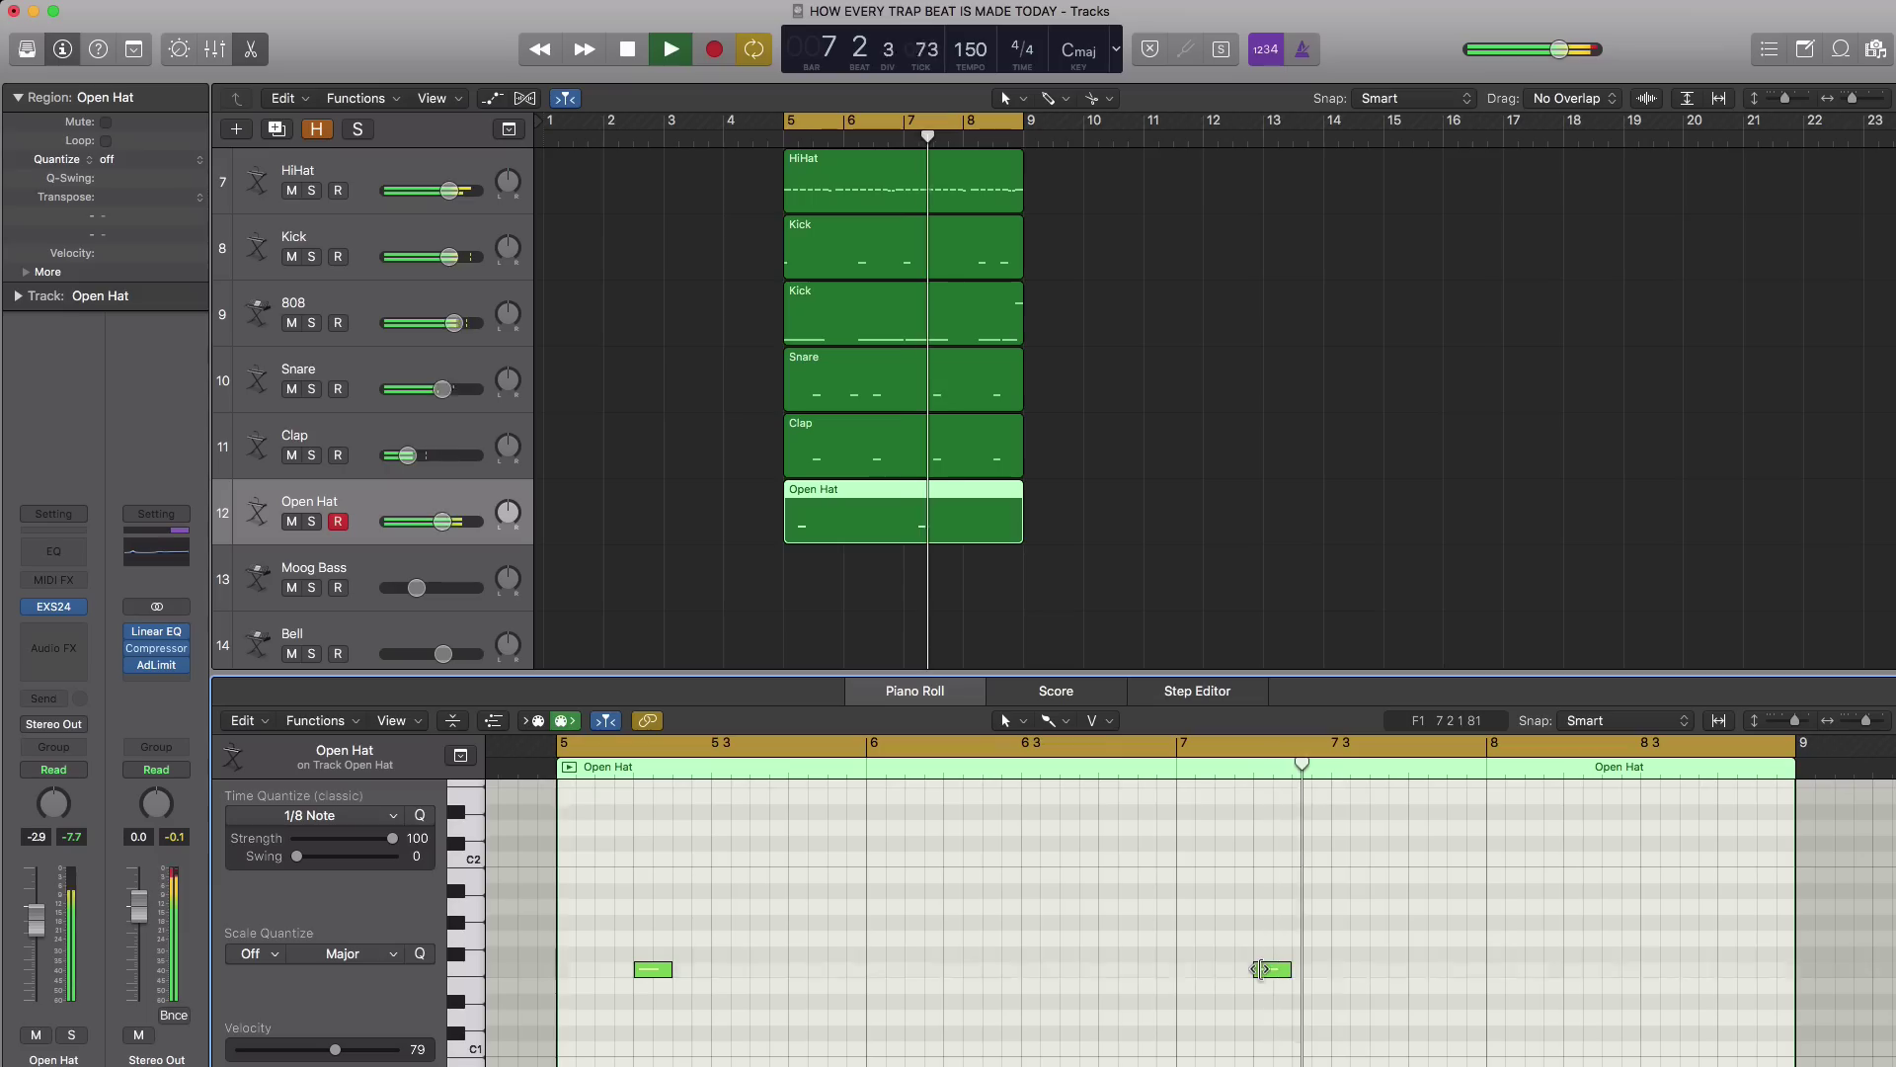
{"action": "key", "text": "space"}
{"action": "key", "text": "space"}
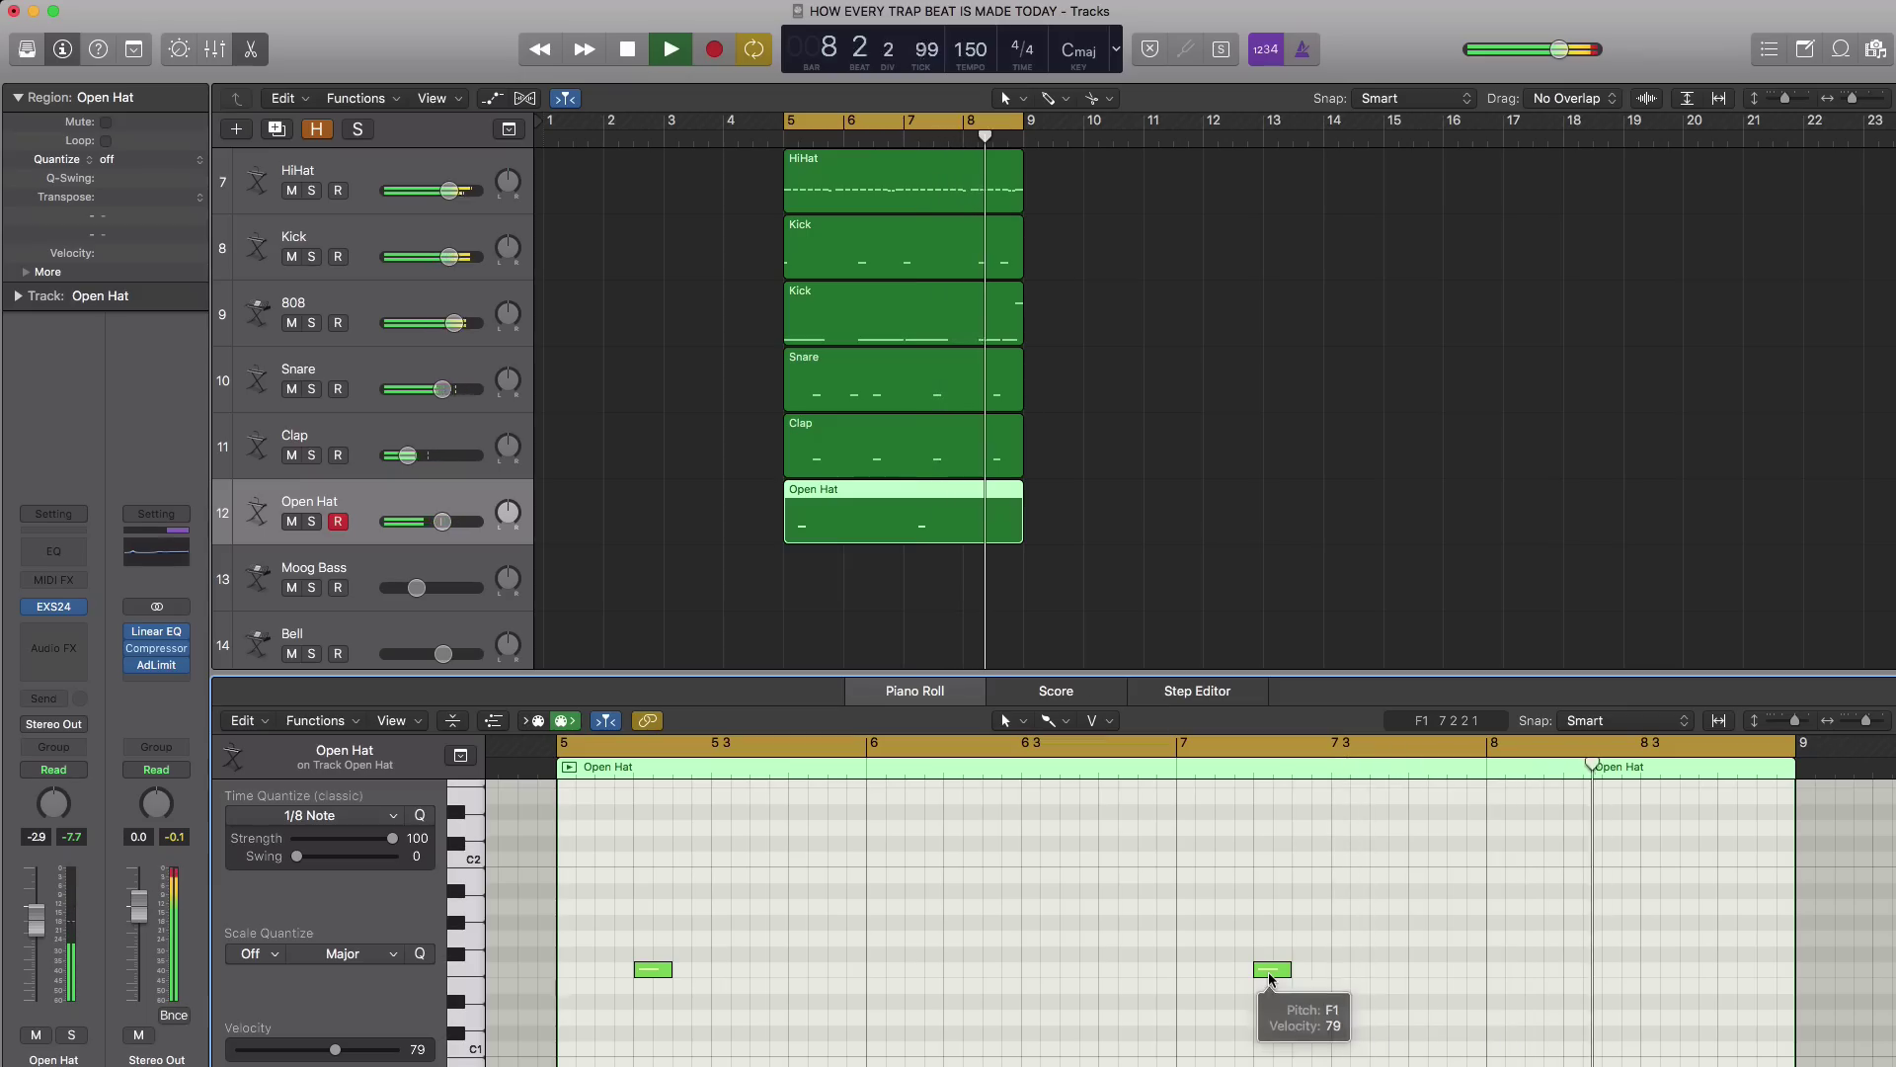
{"action": "key", "text": "space"}
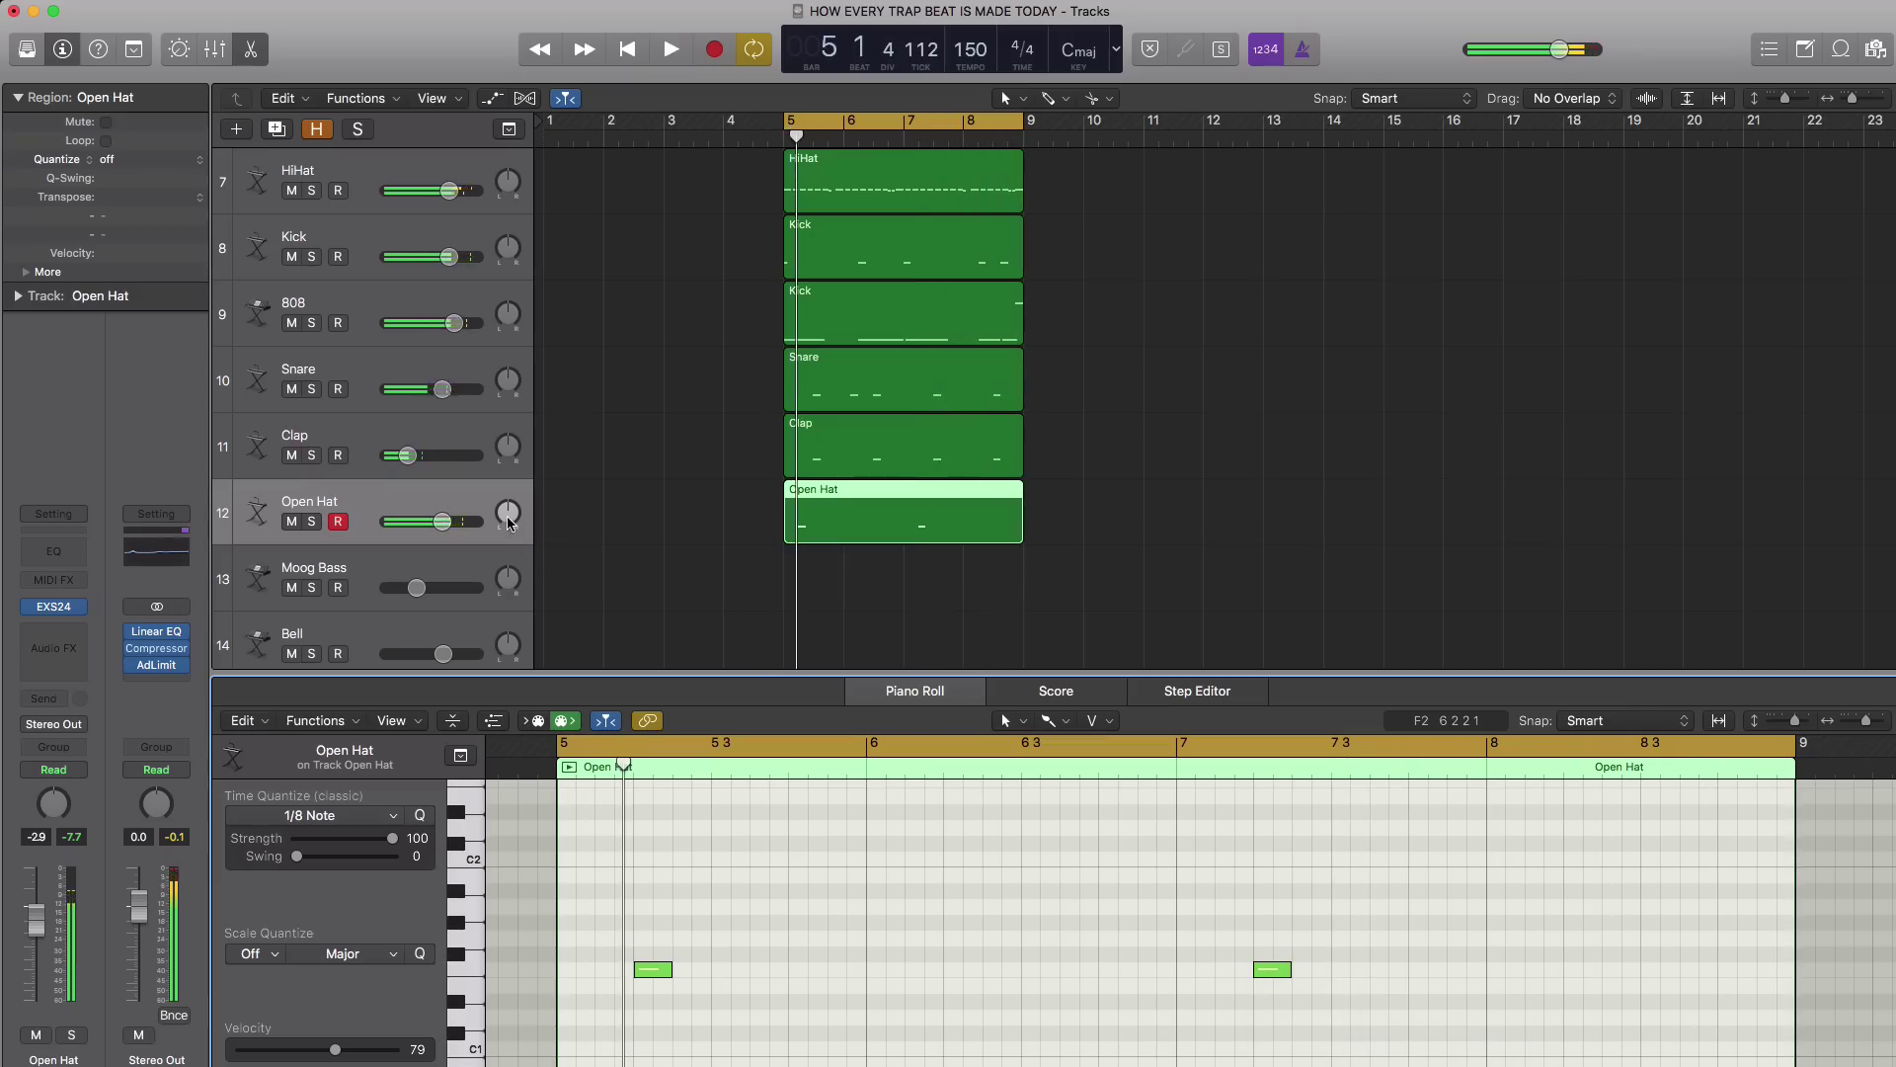
{"action": "left_click_drag", "start_coordinate": [442, 521], "coordinate": [429, 534]}
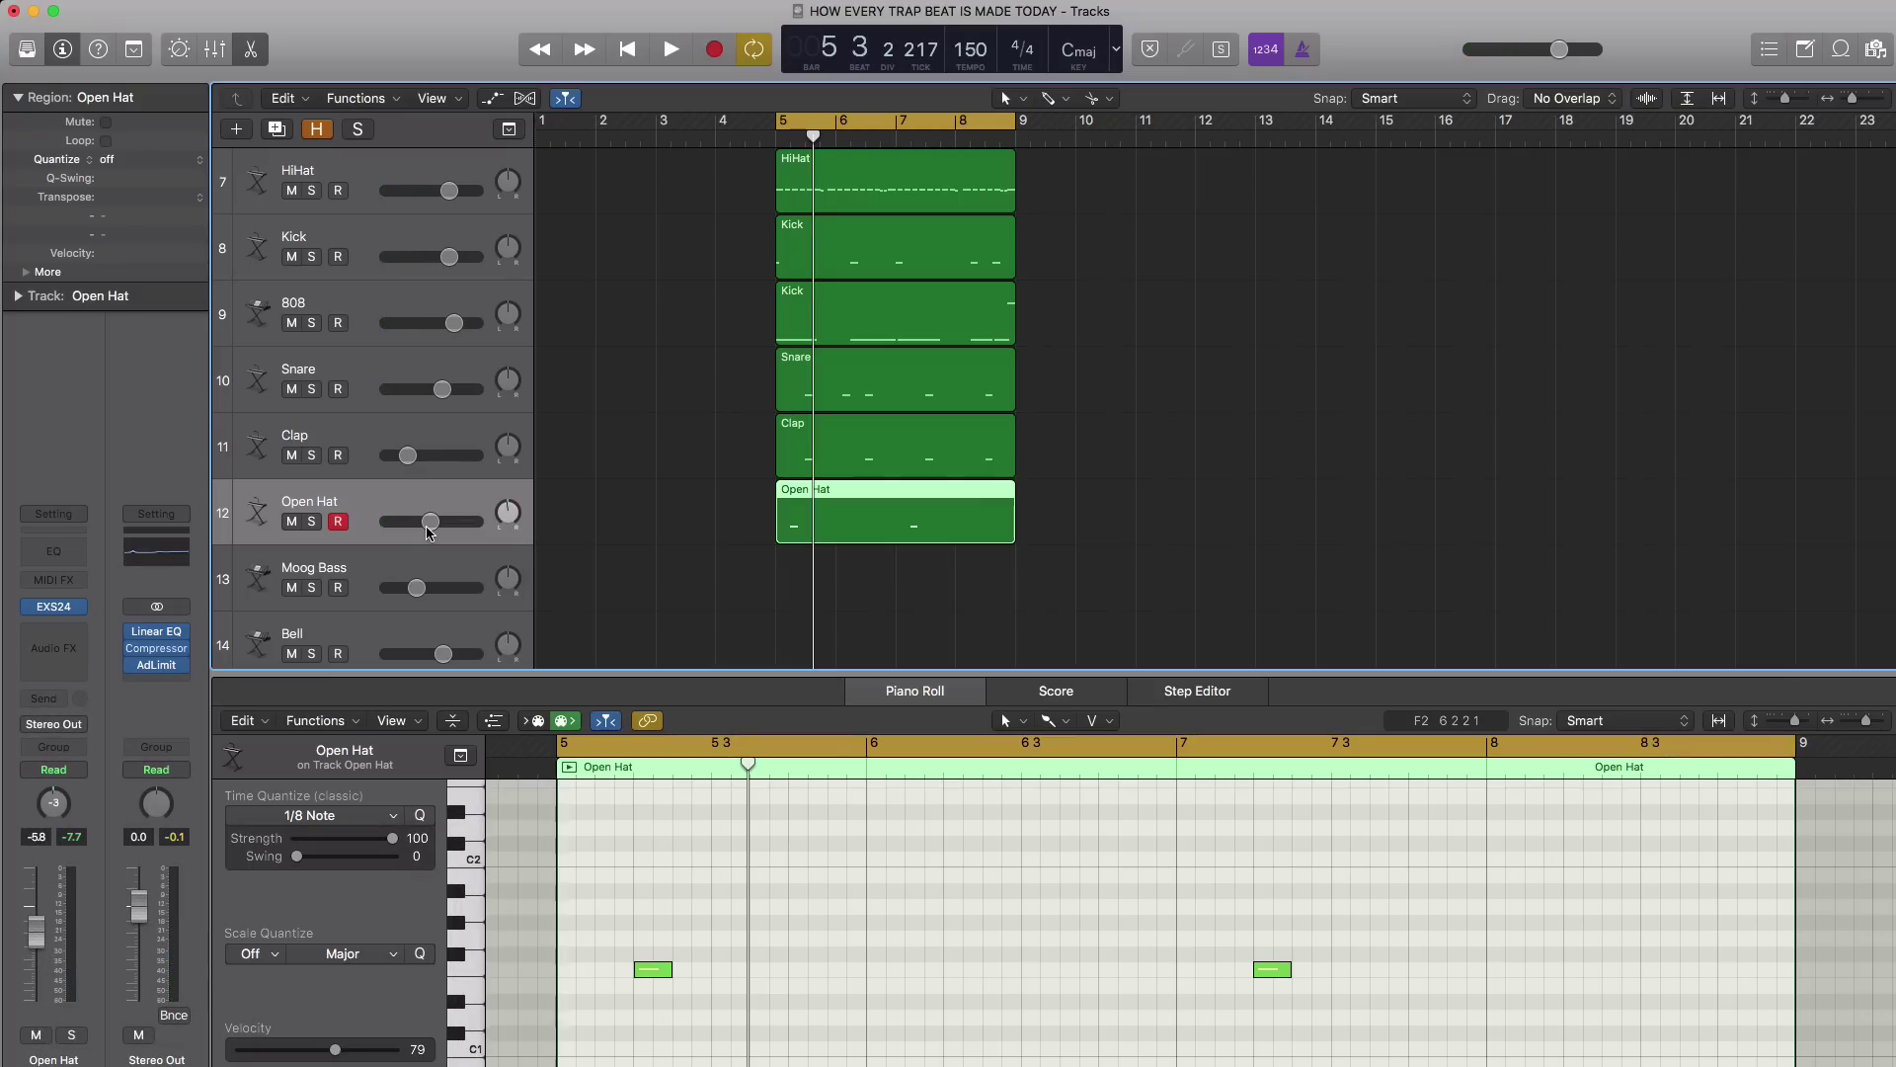
Inspect the Moog Bass track's ES2 synth settings.
{"action": "left_click", "coordinate": [389, 578]}
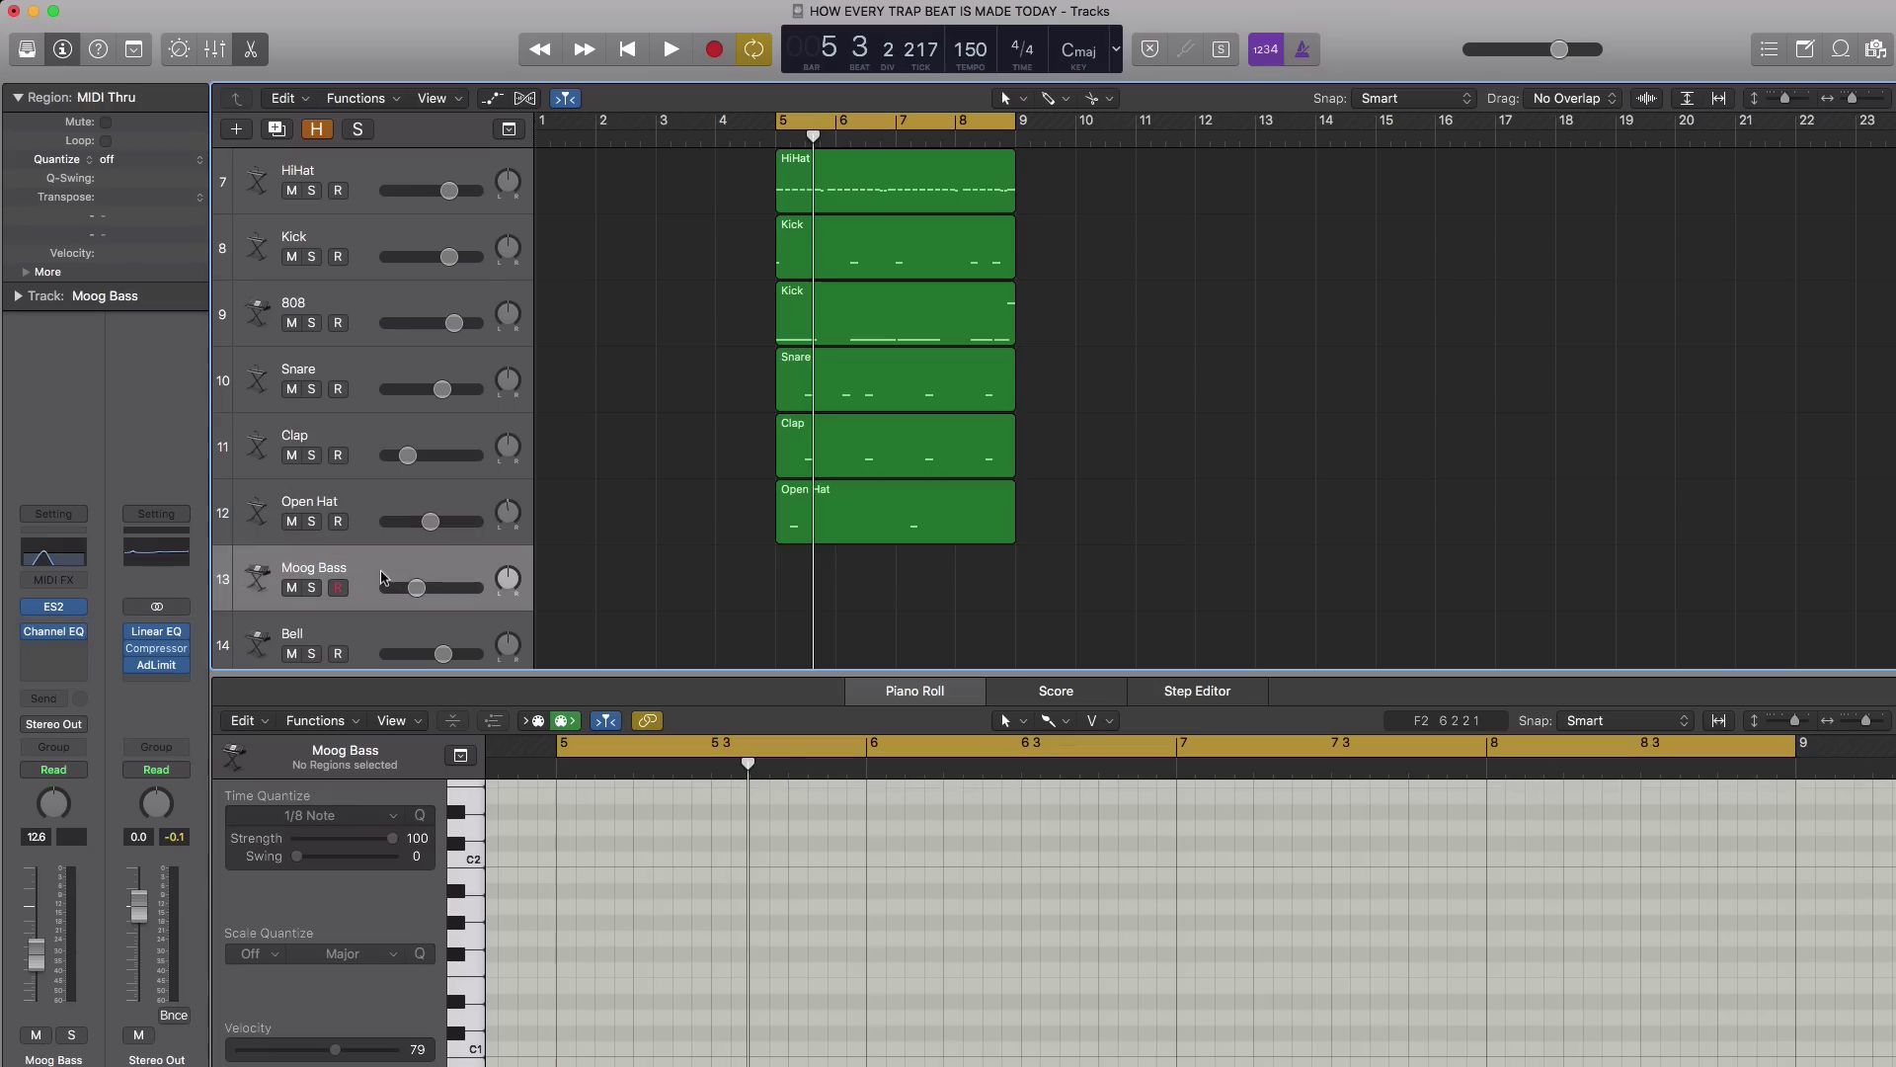
{"action": "left_click", "coordinate": [55, 608]}
{"action": "left_click_drag", "start_coordinate": [554, 131], "coordinate": [903, 182]}
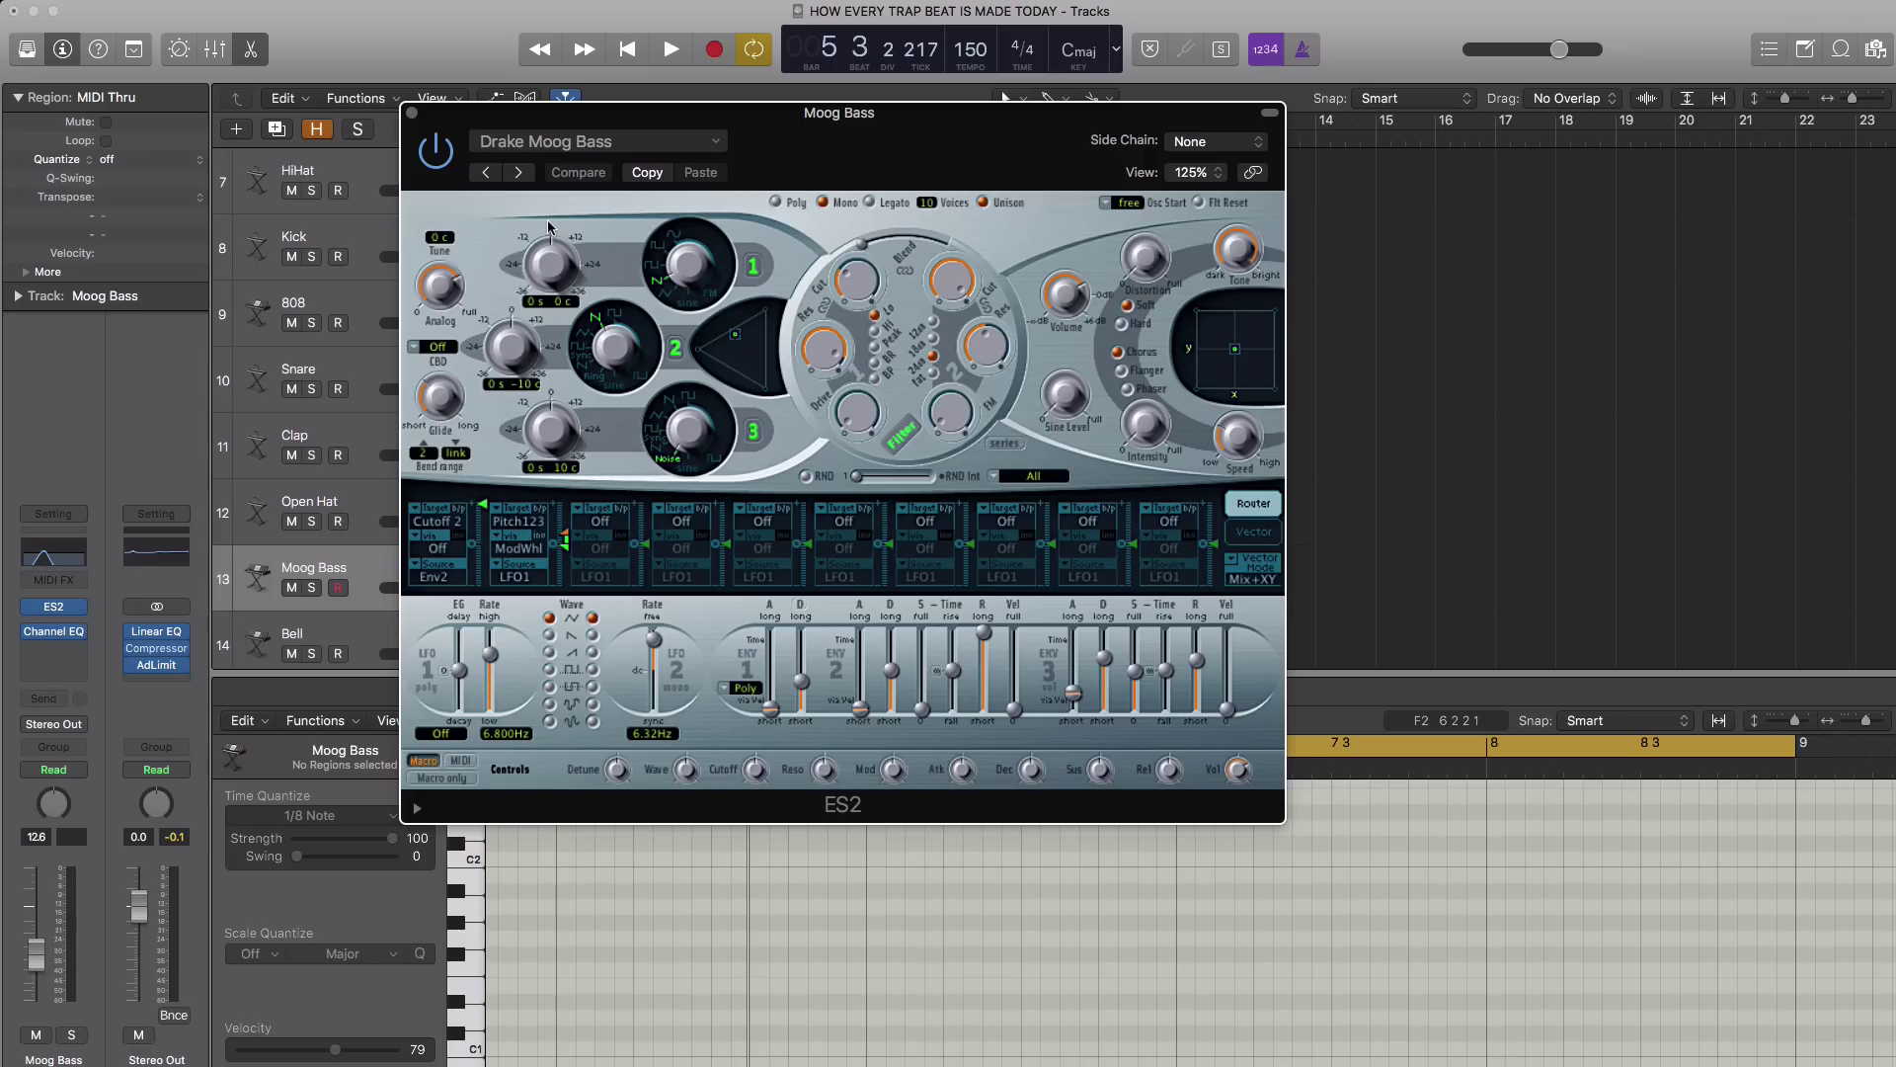
{"action": "left_click", "coordinate": [413, 115]}
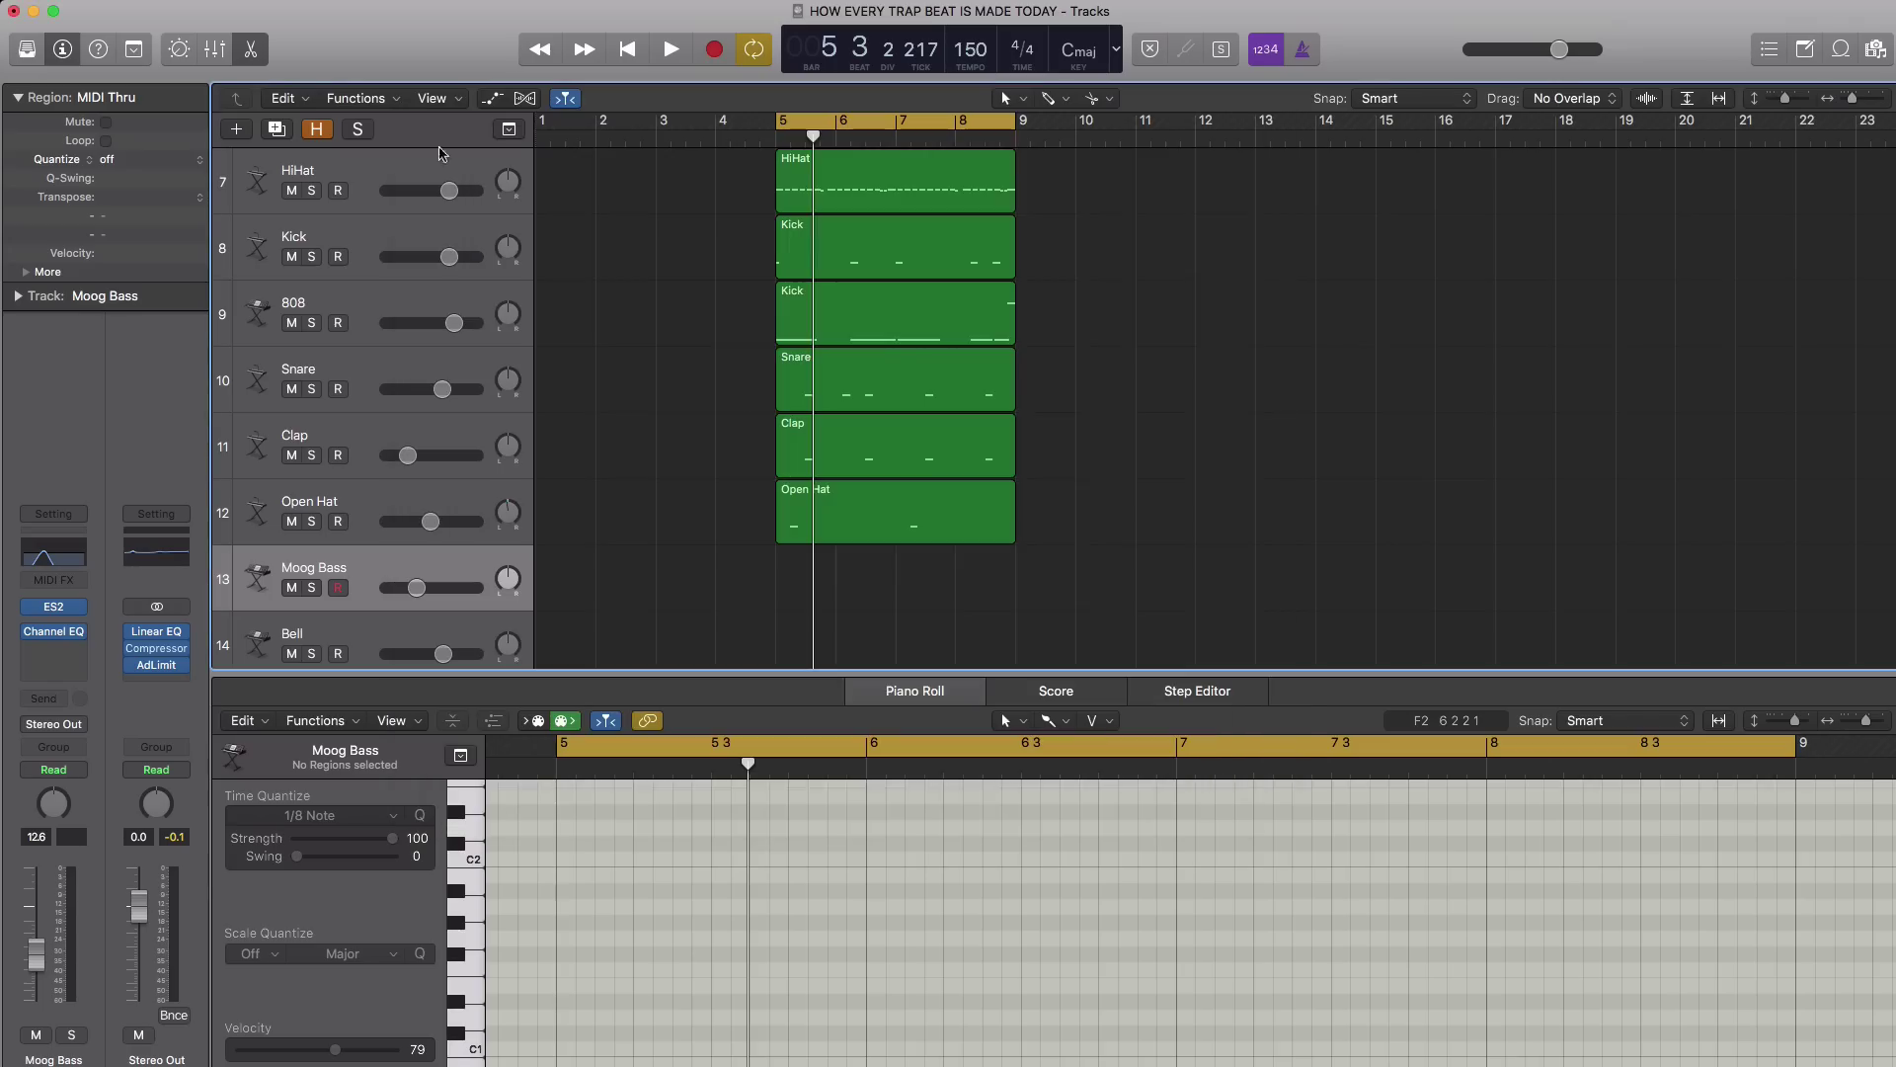
Create a Moog Bass region spanning bars 5 to 9.
{"action": "left_click", "coordinate": [799, 594]}
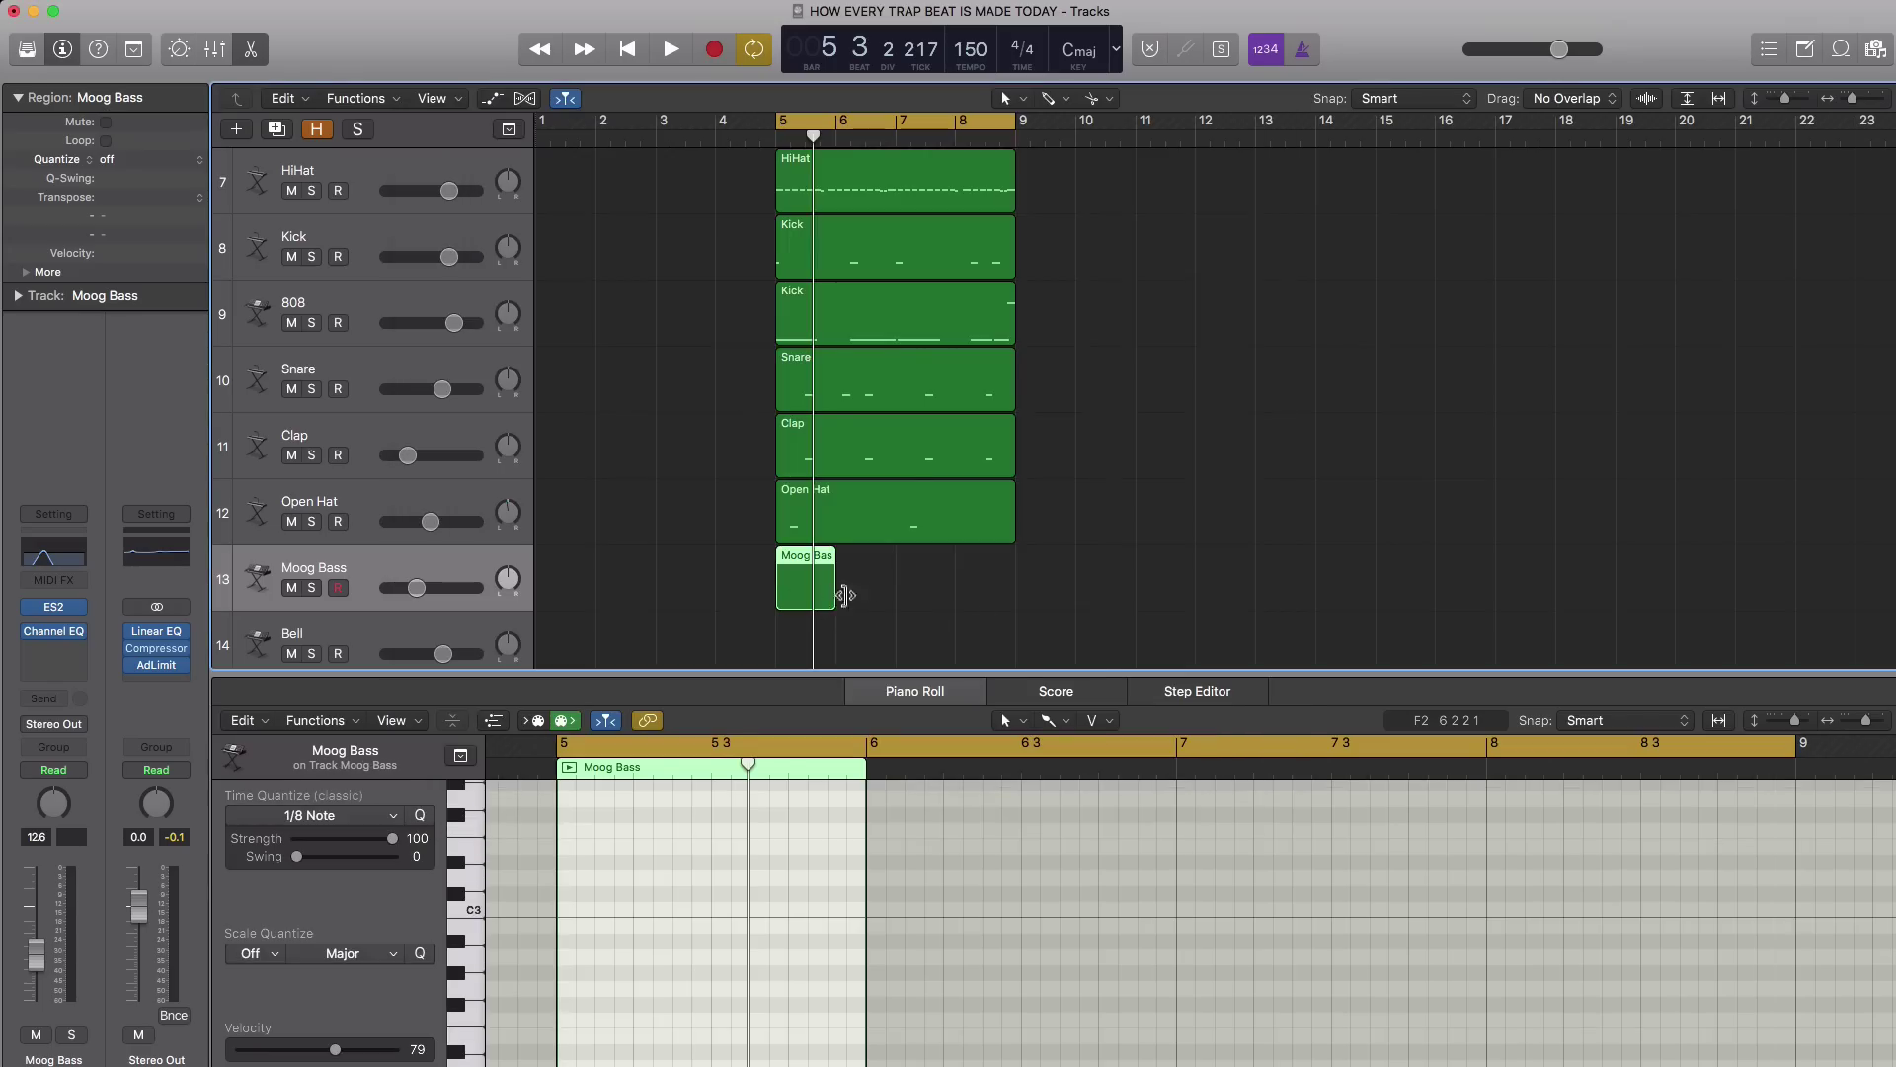
{"action": "left_click_drag", "start_coordinate": [847, 594], "coordinate": [1016, 597]}
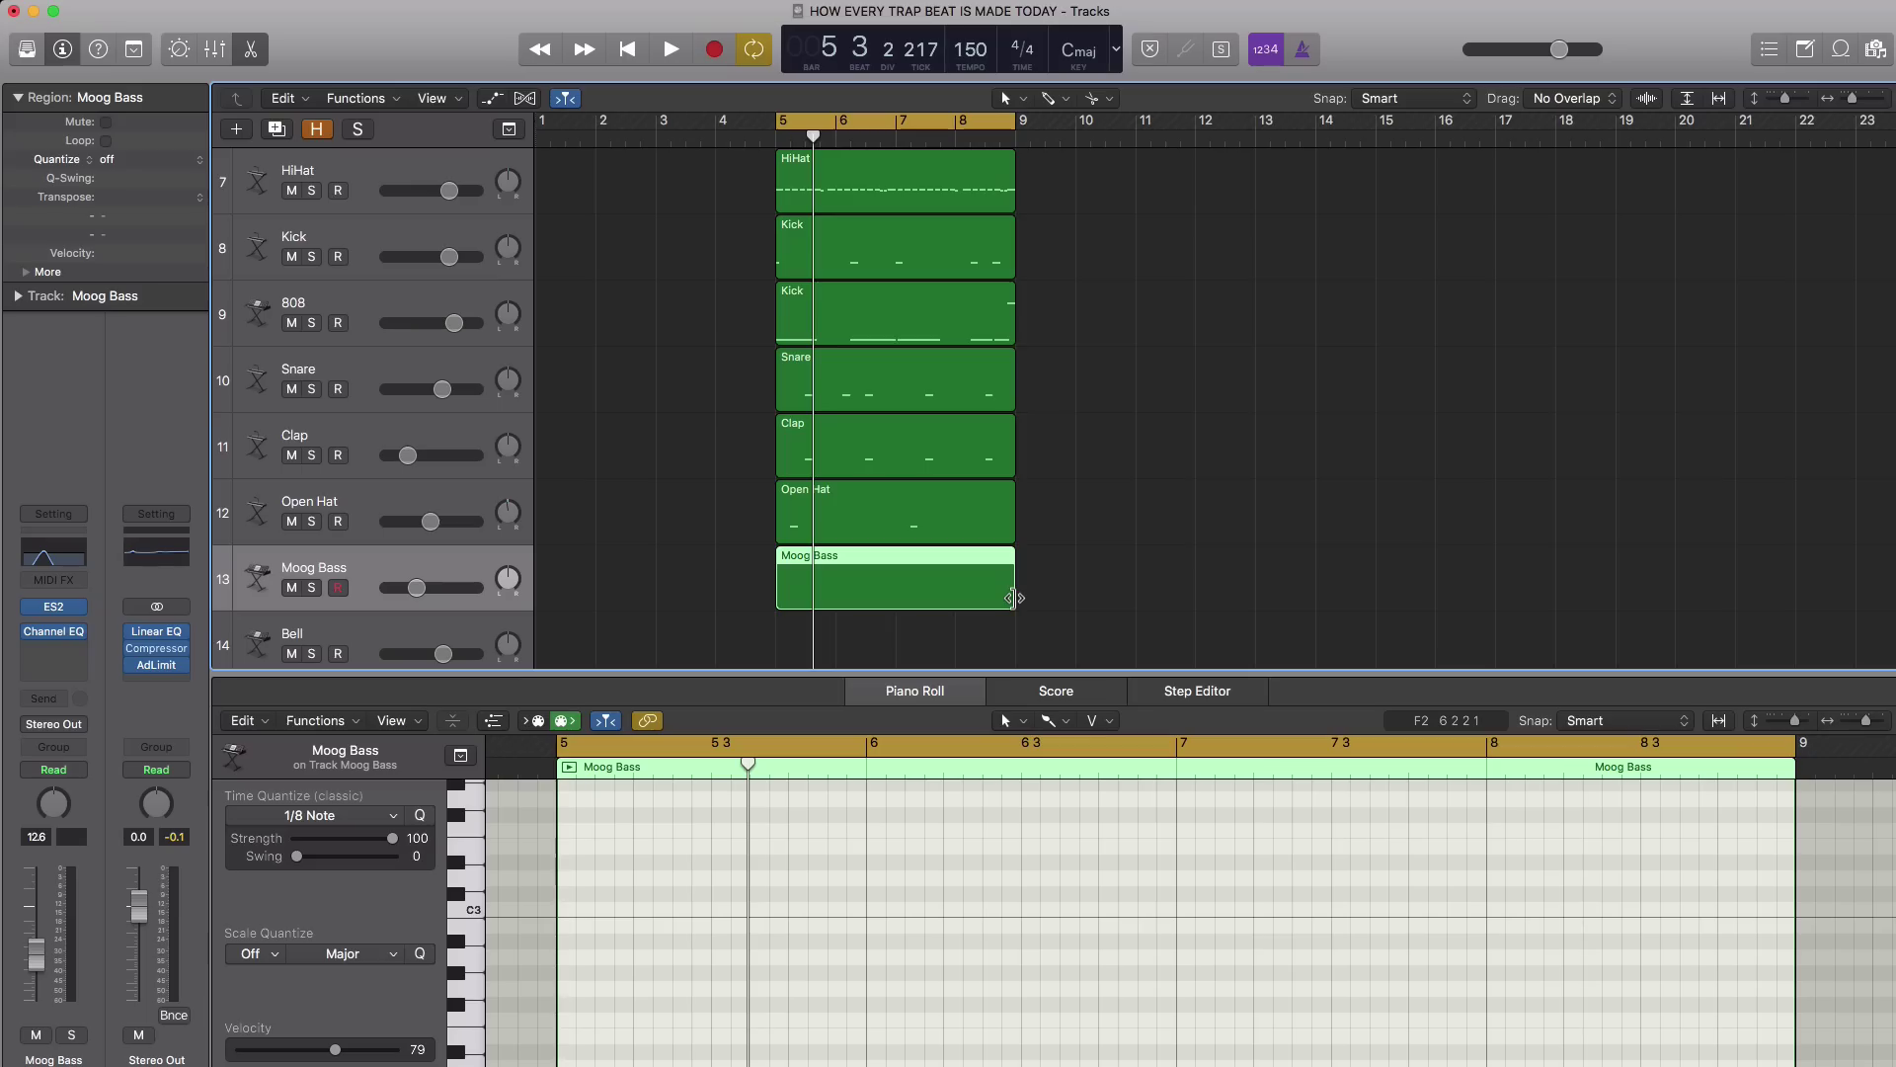
{"action": "scroll", "coordinate": [579, 978], "scroll_direction": "down", "scroll_amount": 8}
Draw one C0 note sustained to bar 9, play it, and hide the note editor.
{"action": "left_click", "coordinate": [575, 983]}
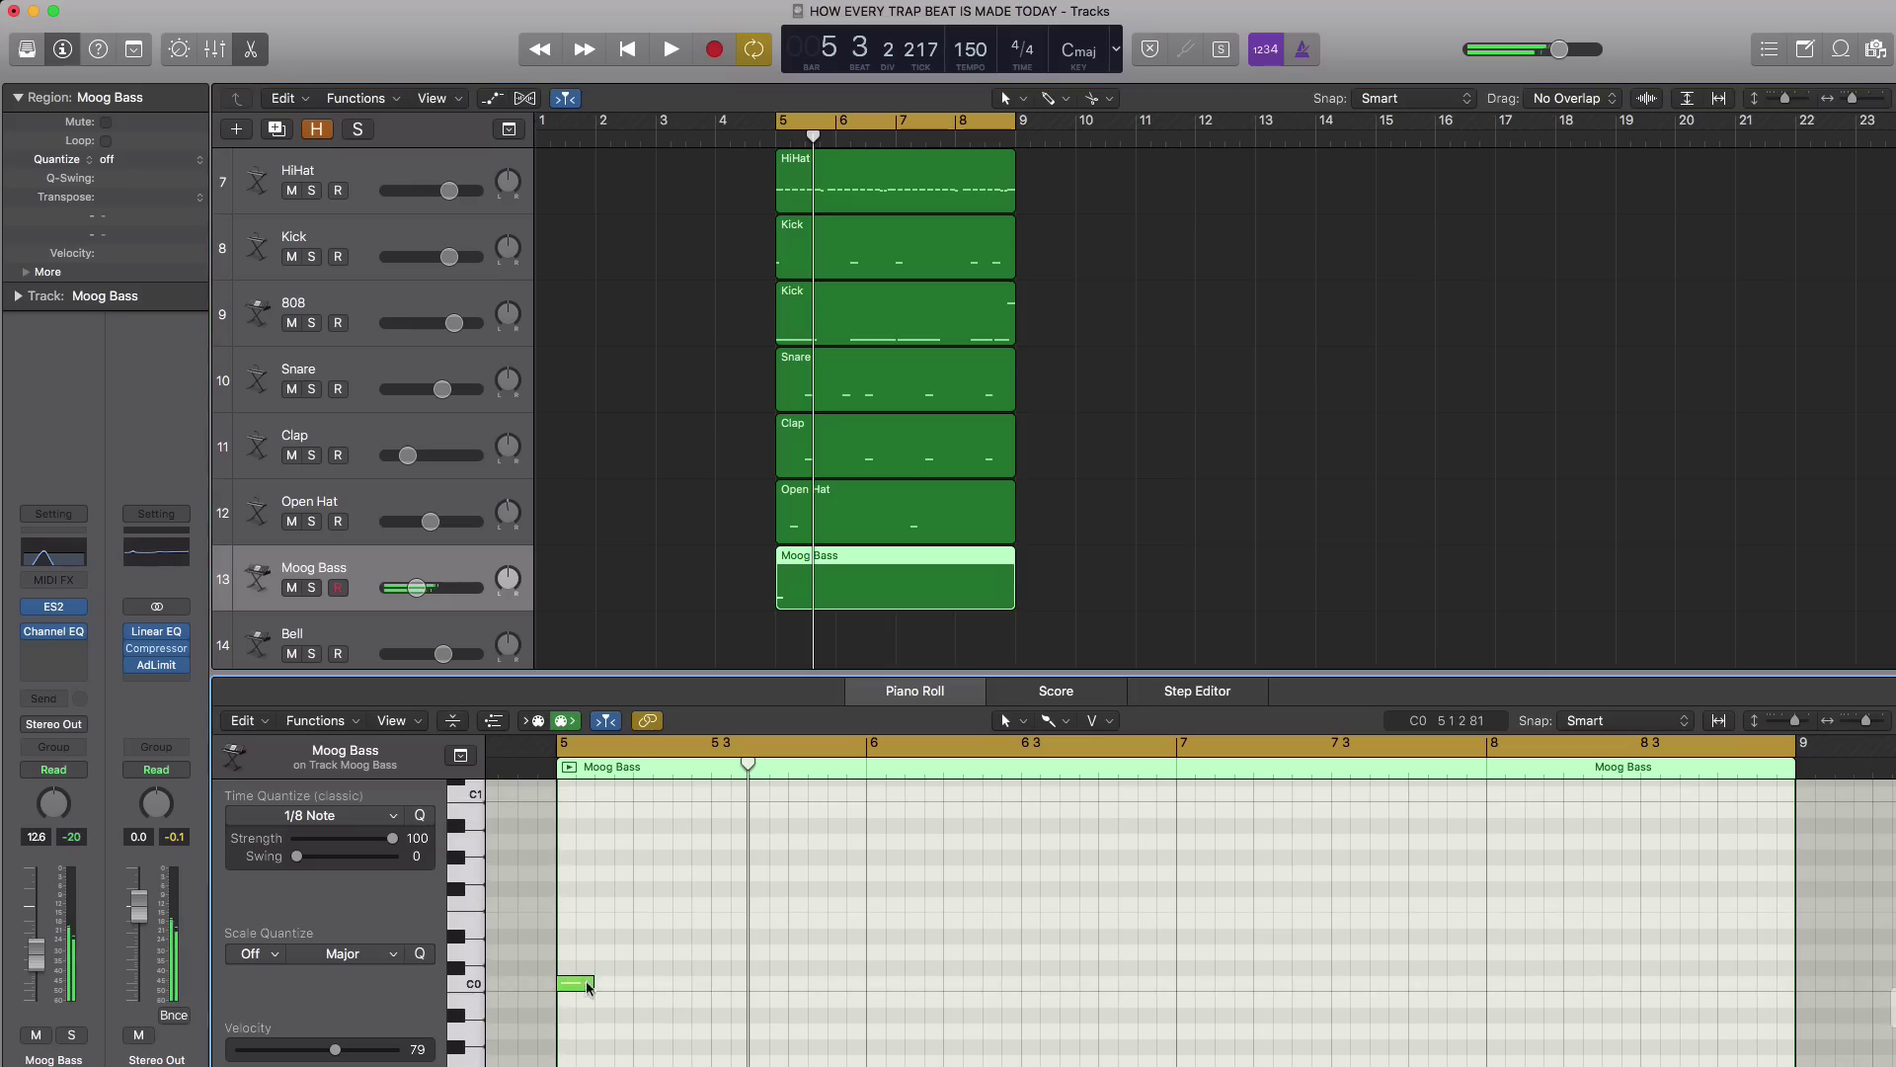
{"action": "left_click_drag", "start_coordinate": [590, 985], "coordinate": [1790, 985]}
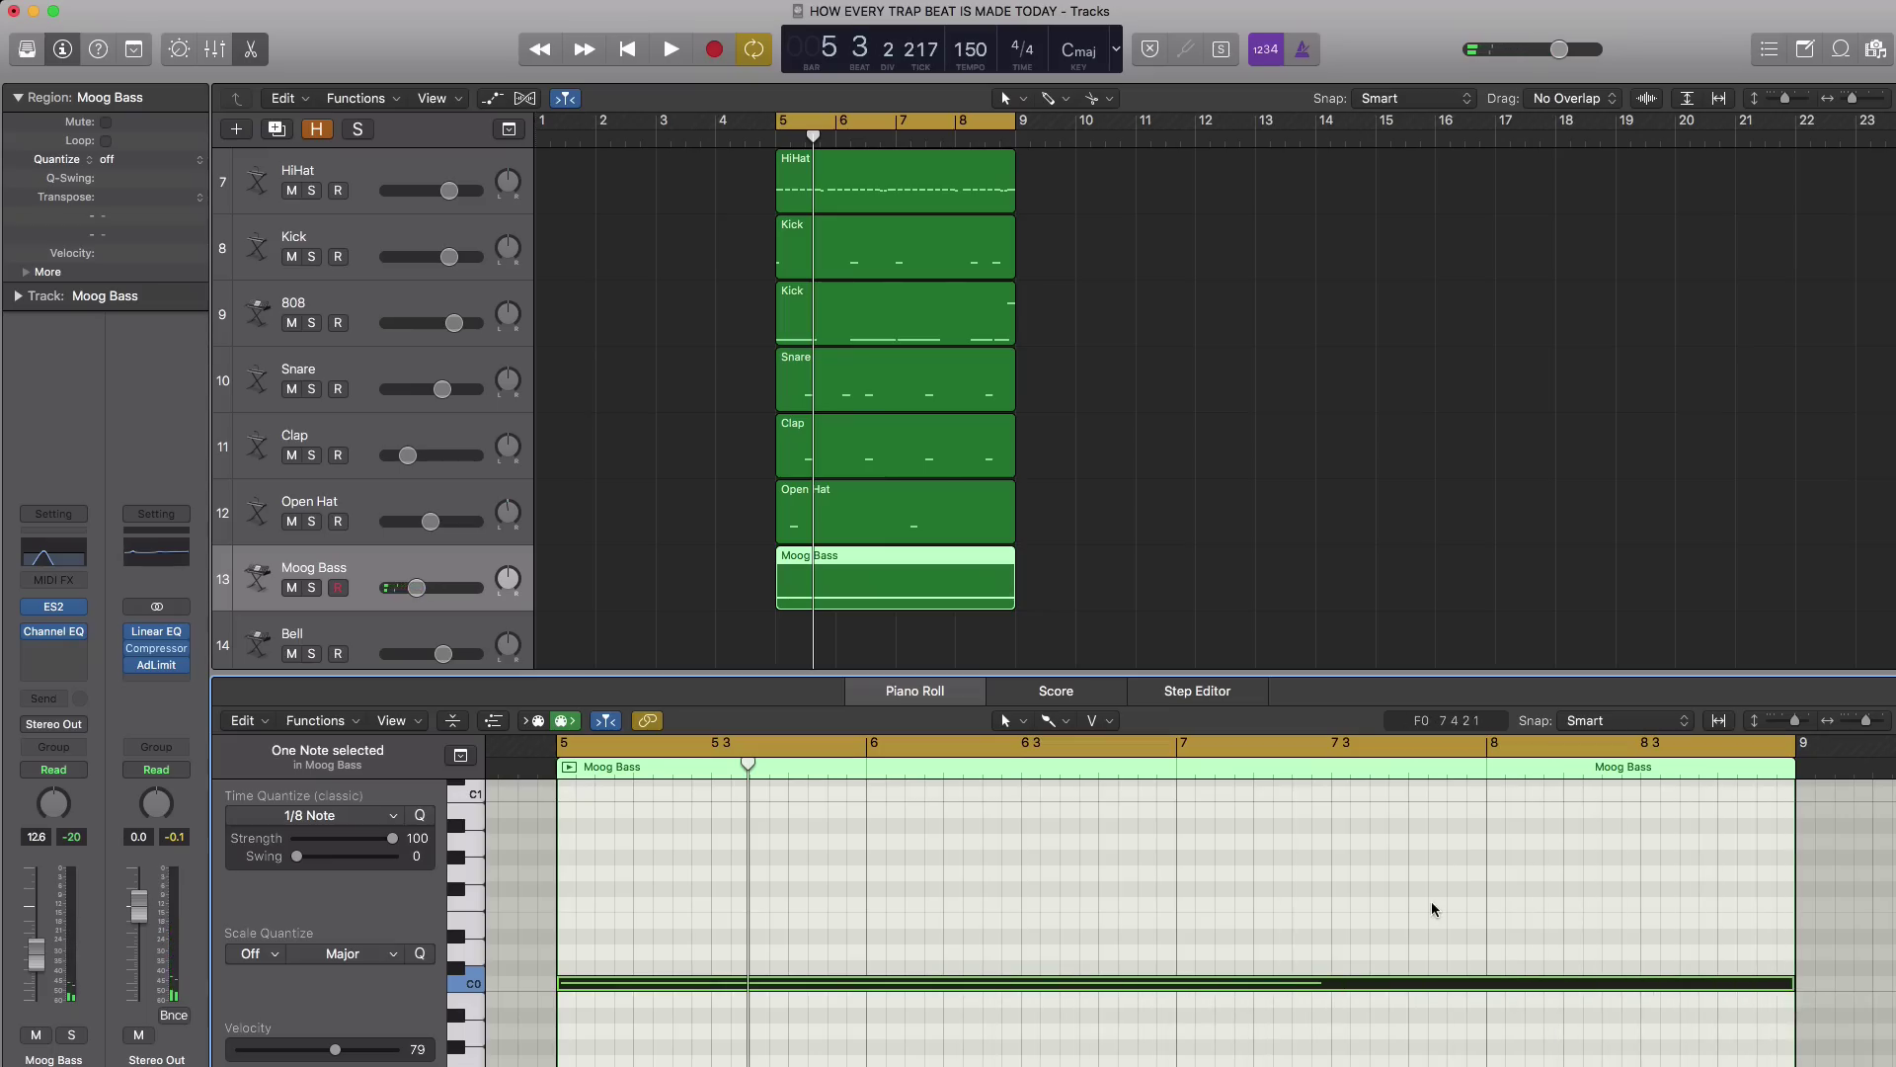
{"action": "key", "text": "space"}
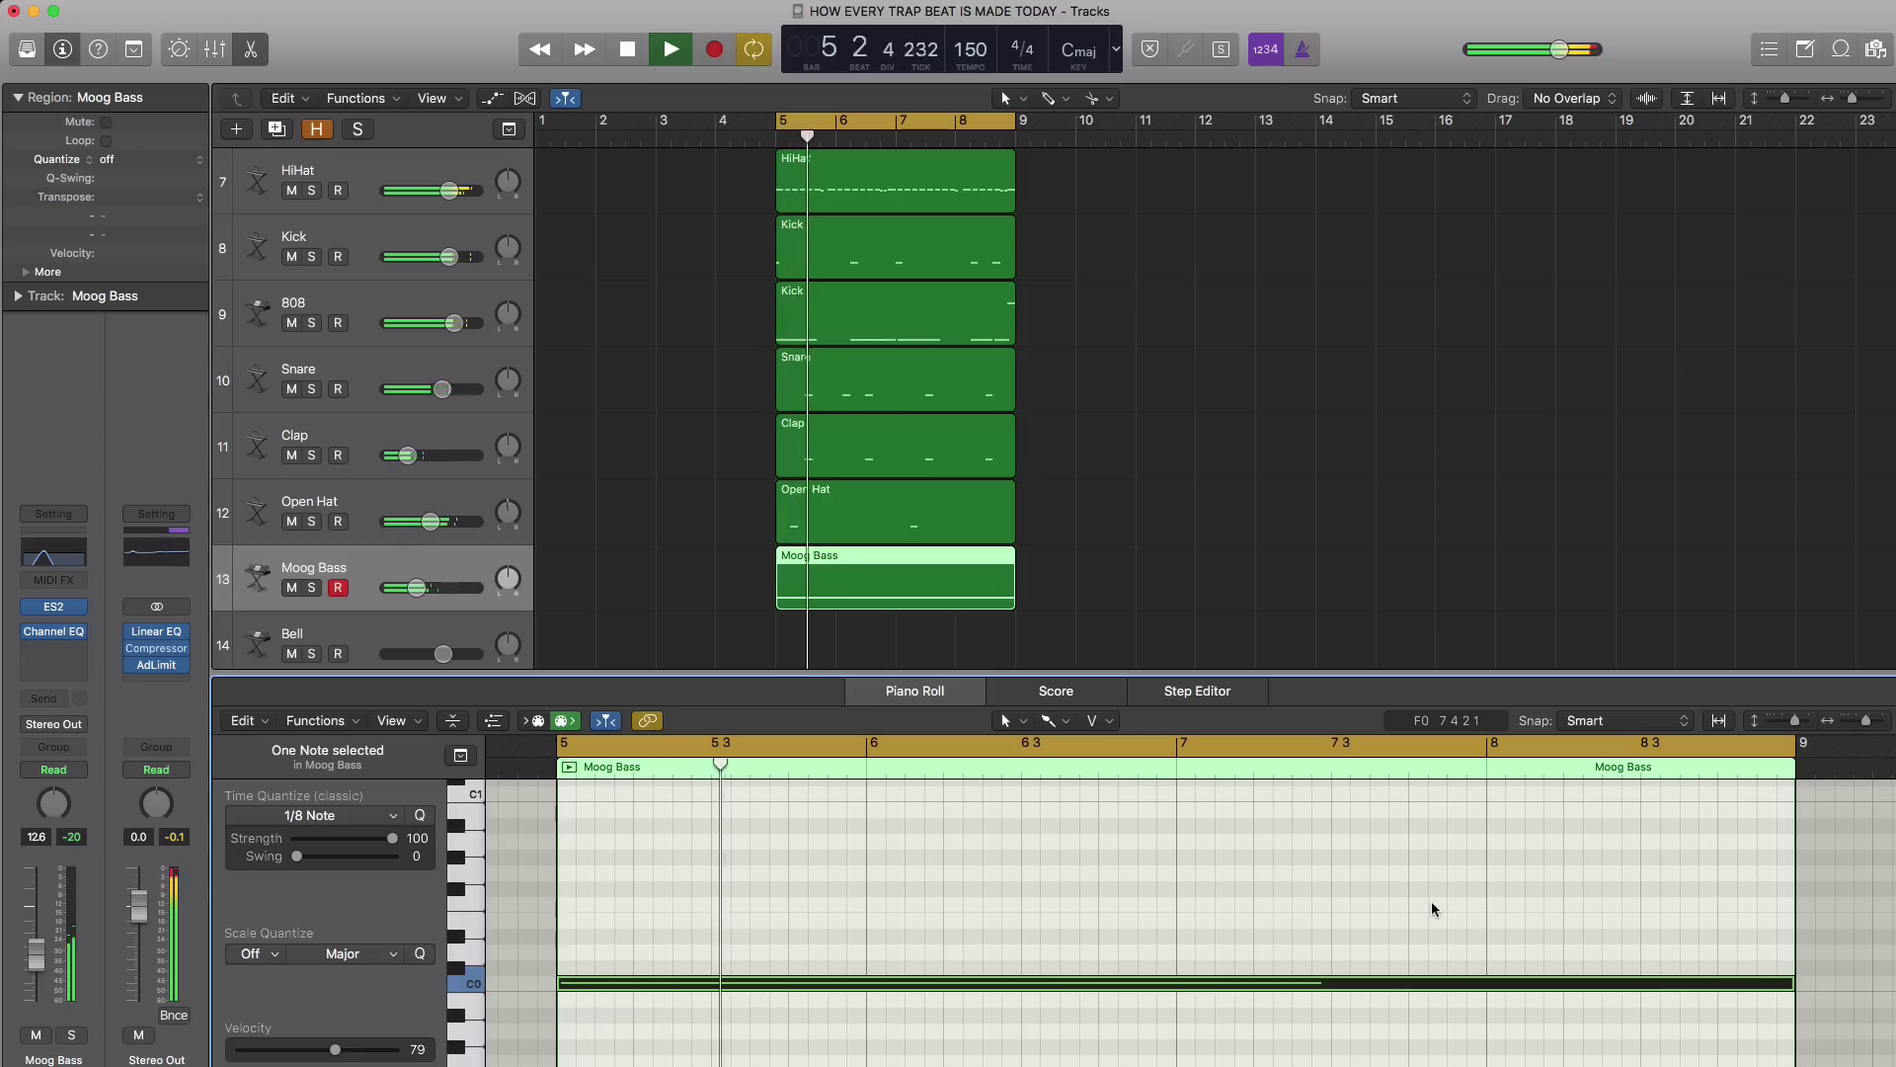
{"action": "key", "text": "space"}
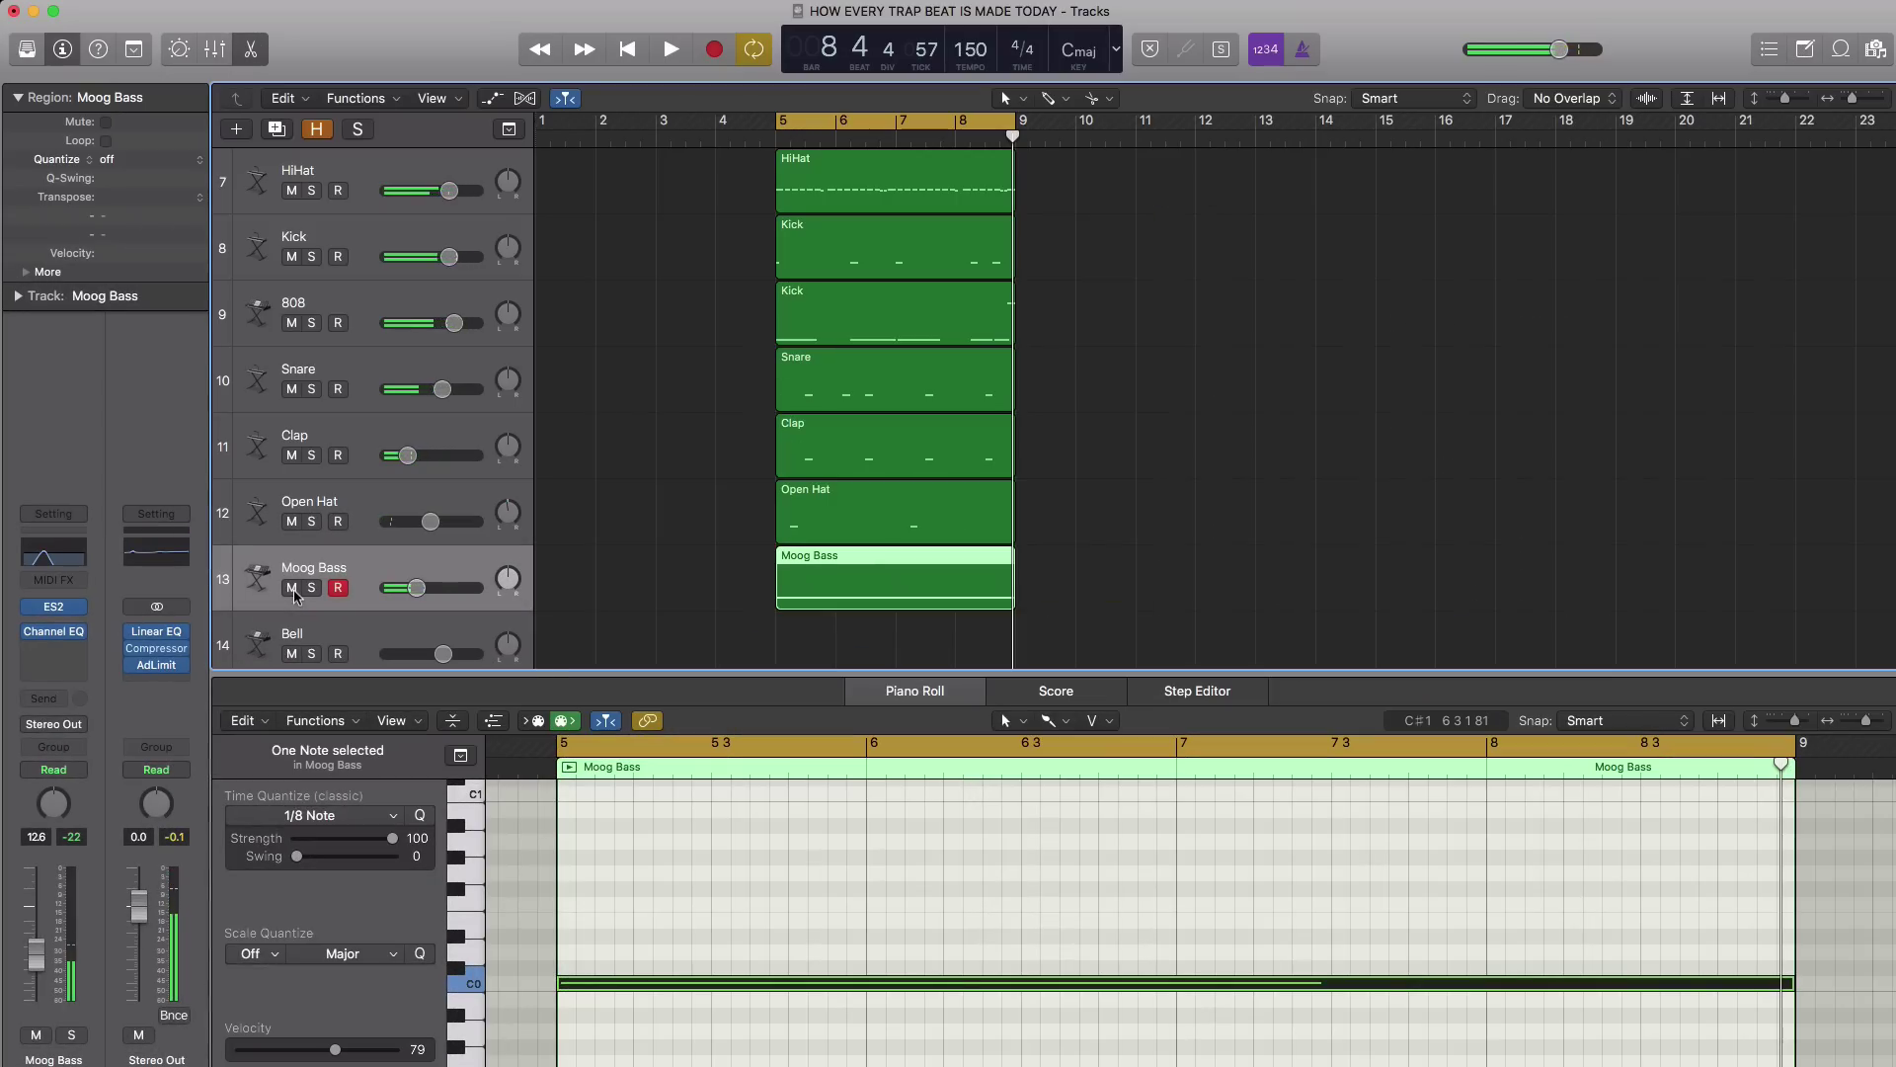
{"action": "key", "text": "x"}
{"action": "key", "text": "x"}
{"action": "left_click", "coordinate": [391, 632]}
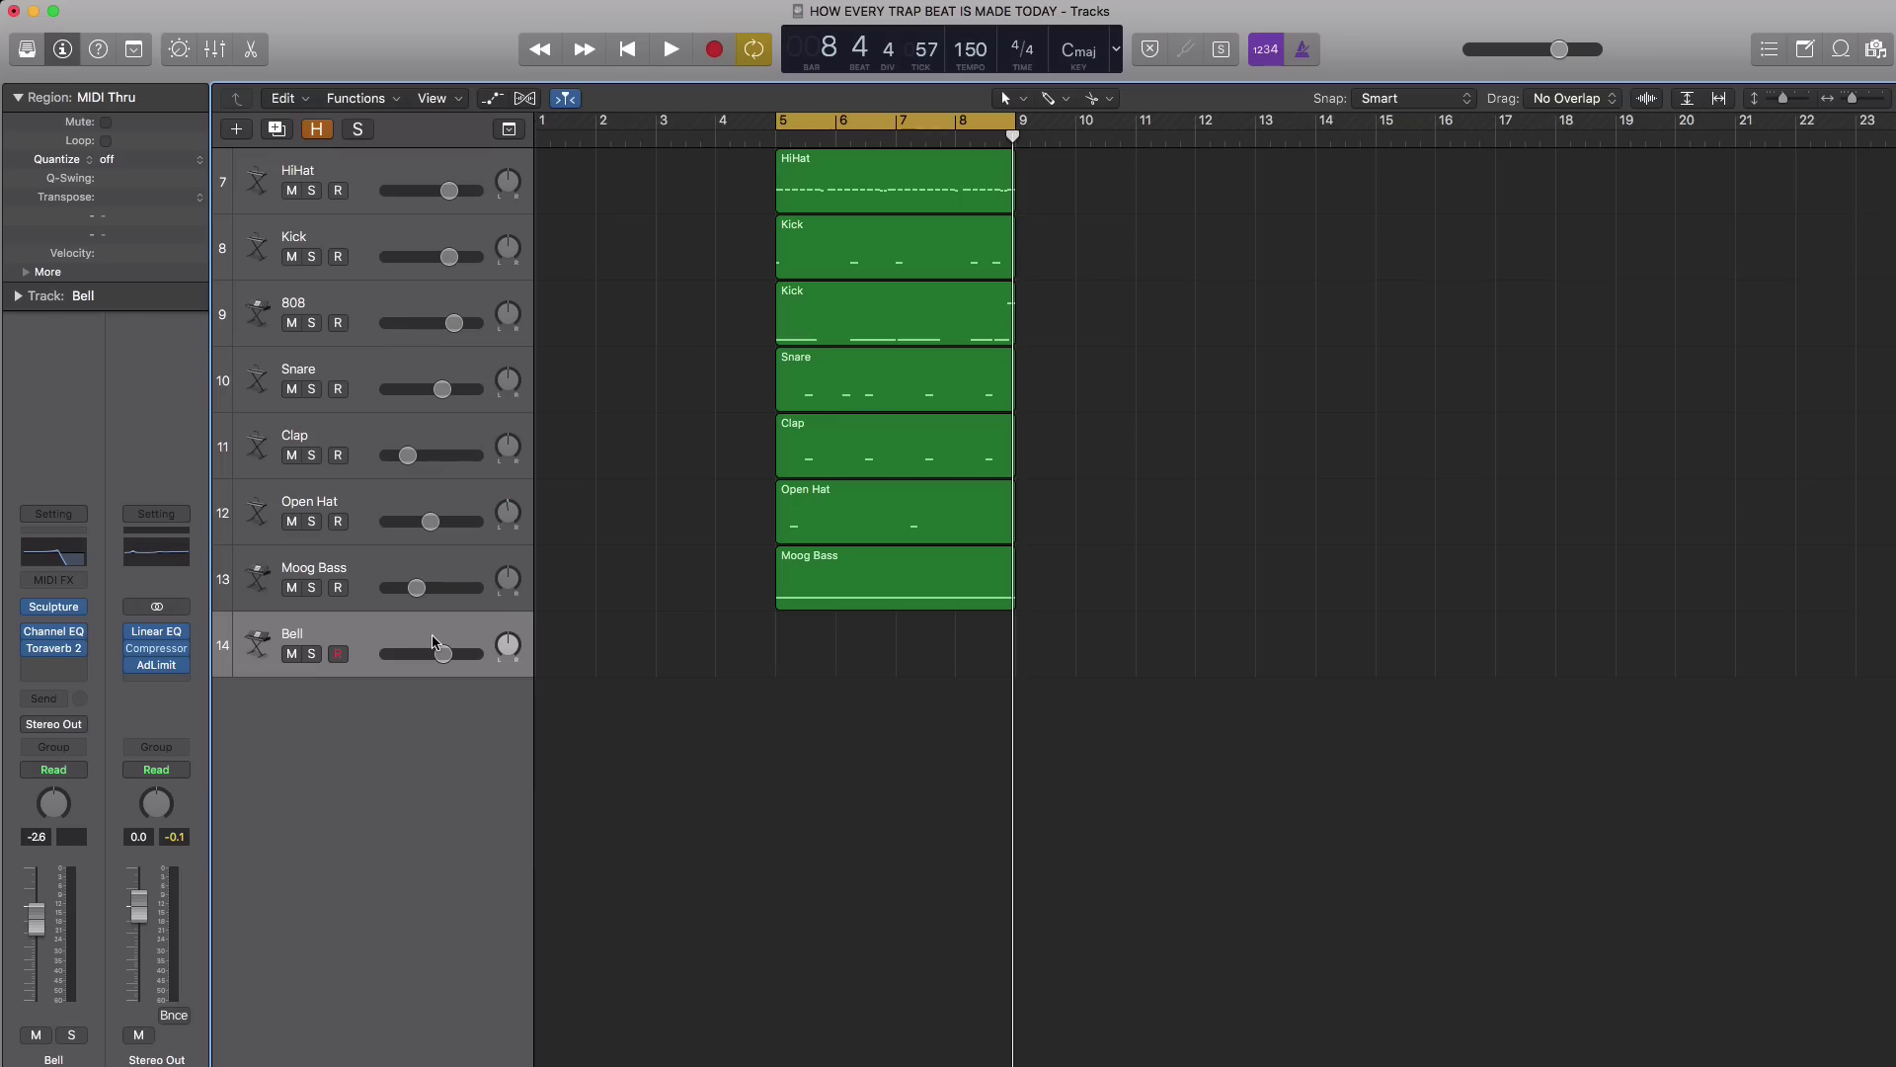
Create a Bell region spanning bars 5 to 9 and show it in the Piano Roll.
{"action": "double_click", "coordinate": [802, 659]}
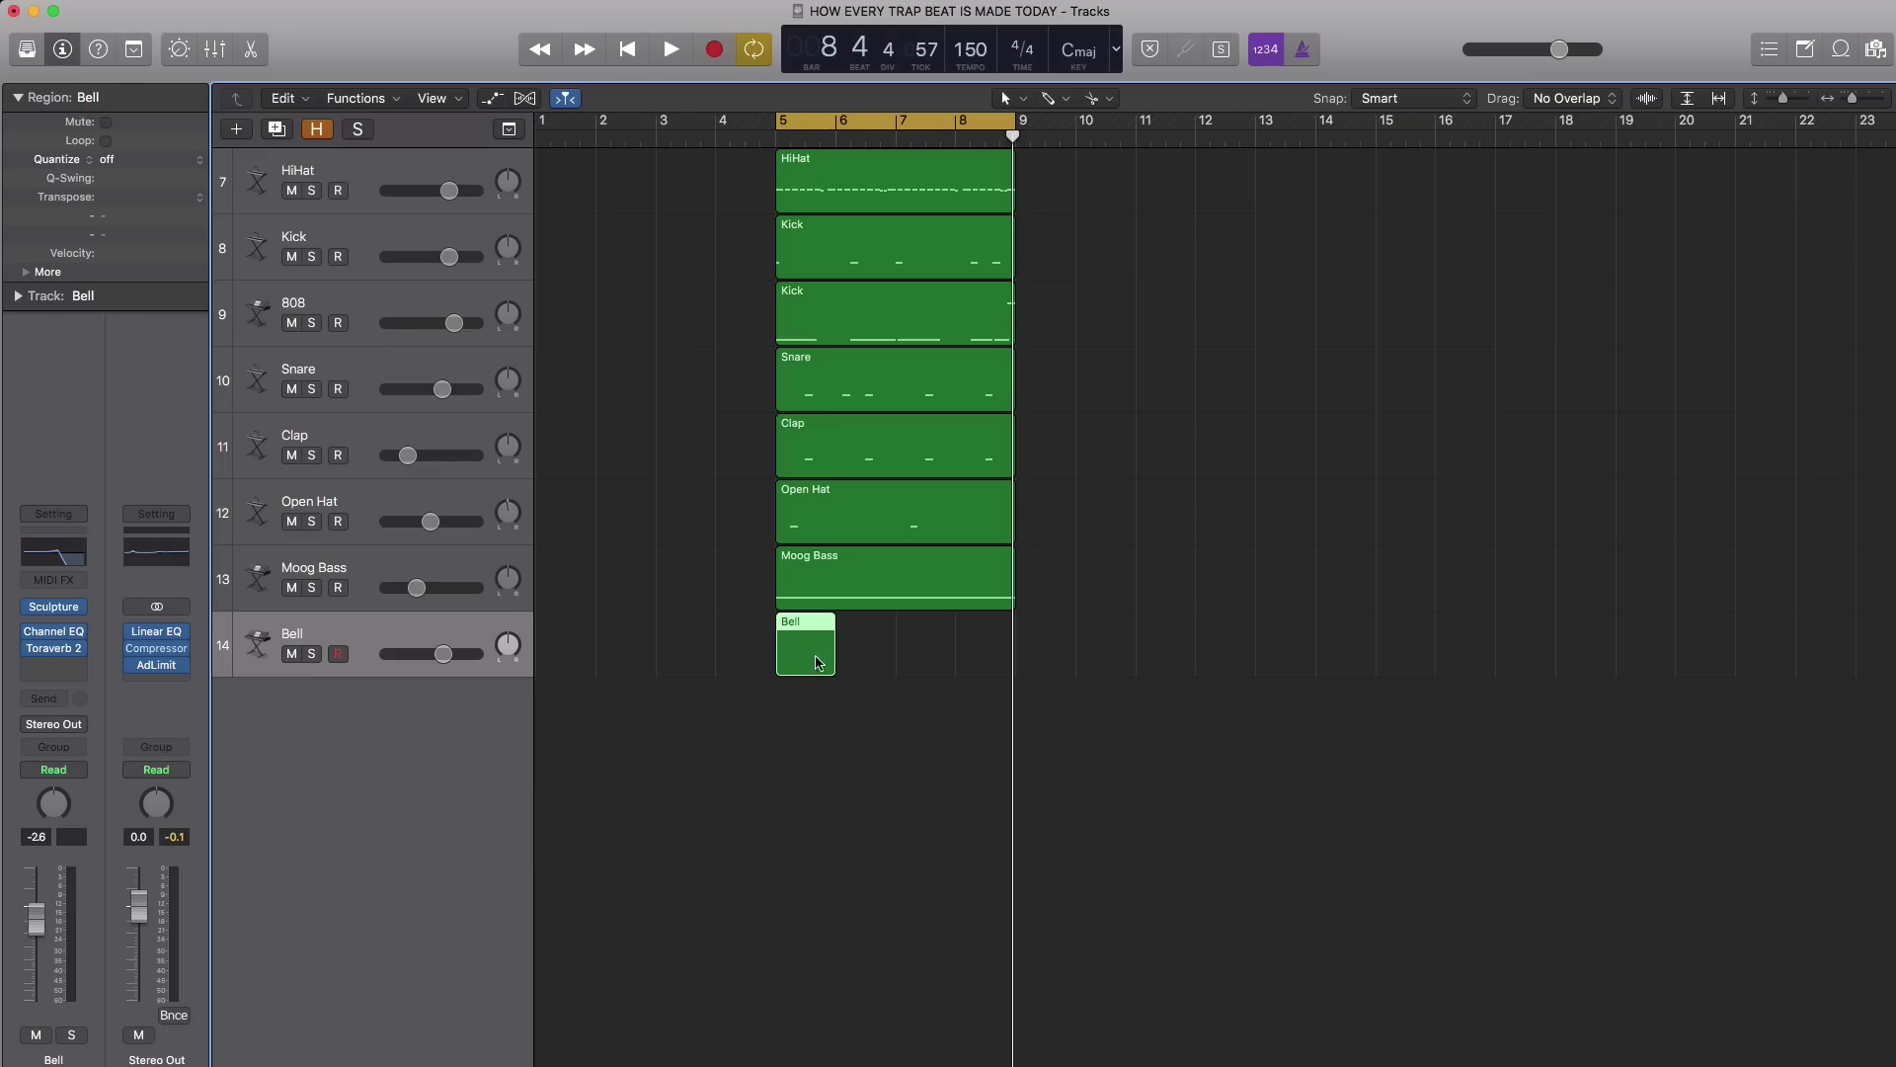
{"action": "left_click_drag", "start_coordinate": [829, 660], "coordinate": [1013, 656]}
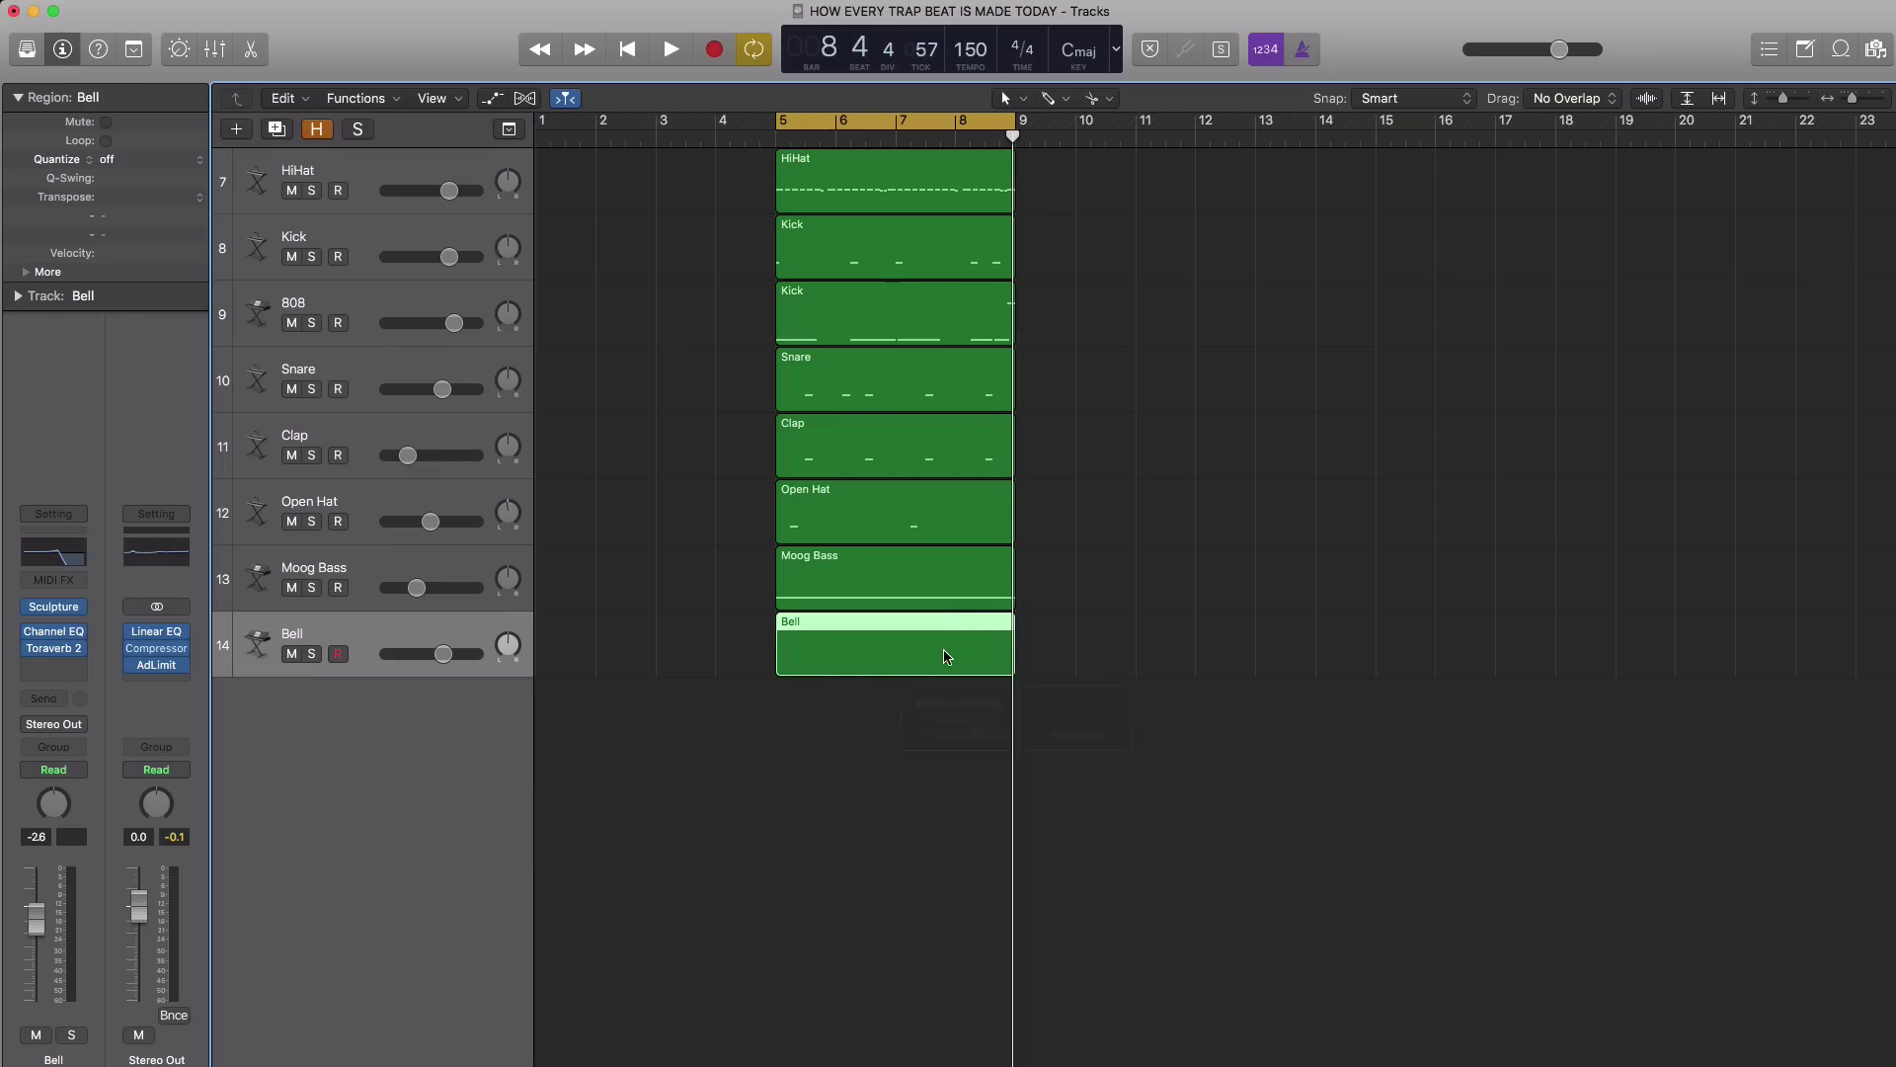
{"action": "key", "text": "p"}
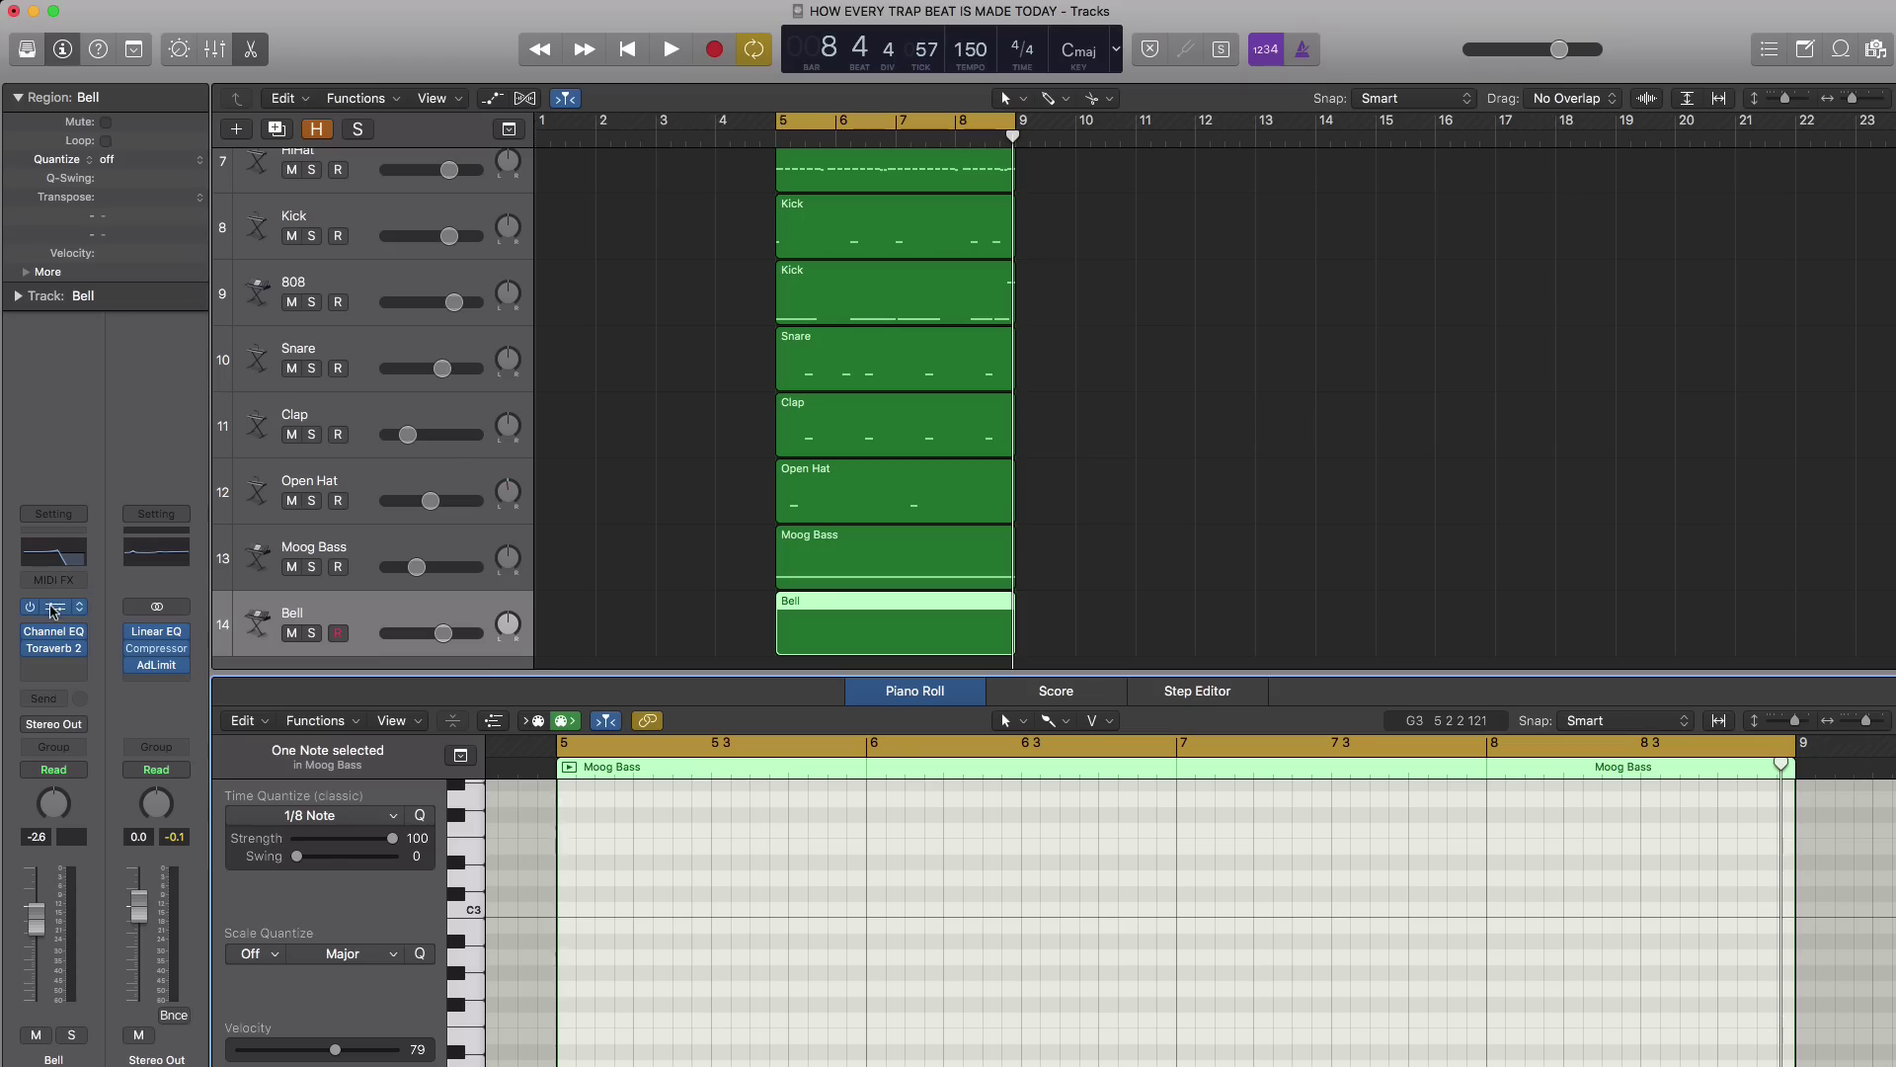
Review the Bell track's Sculpture instrument and Channel EQ settings.
{"action": "left_click", "coordinate": [54, 611]}
{"action": "mouse_move", "coordinate": [606, 88]}
{"action": "left_mouse_down"}
{"action": "mouse_move", "coordinate": [850, 141]}
{"action": "mouse_move", "coordinate": [1073, 142]}
{"action": "left_mouse_up"}
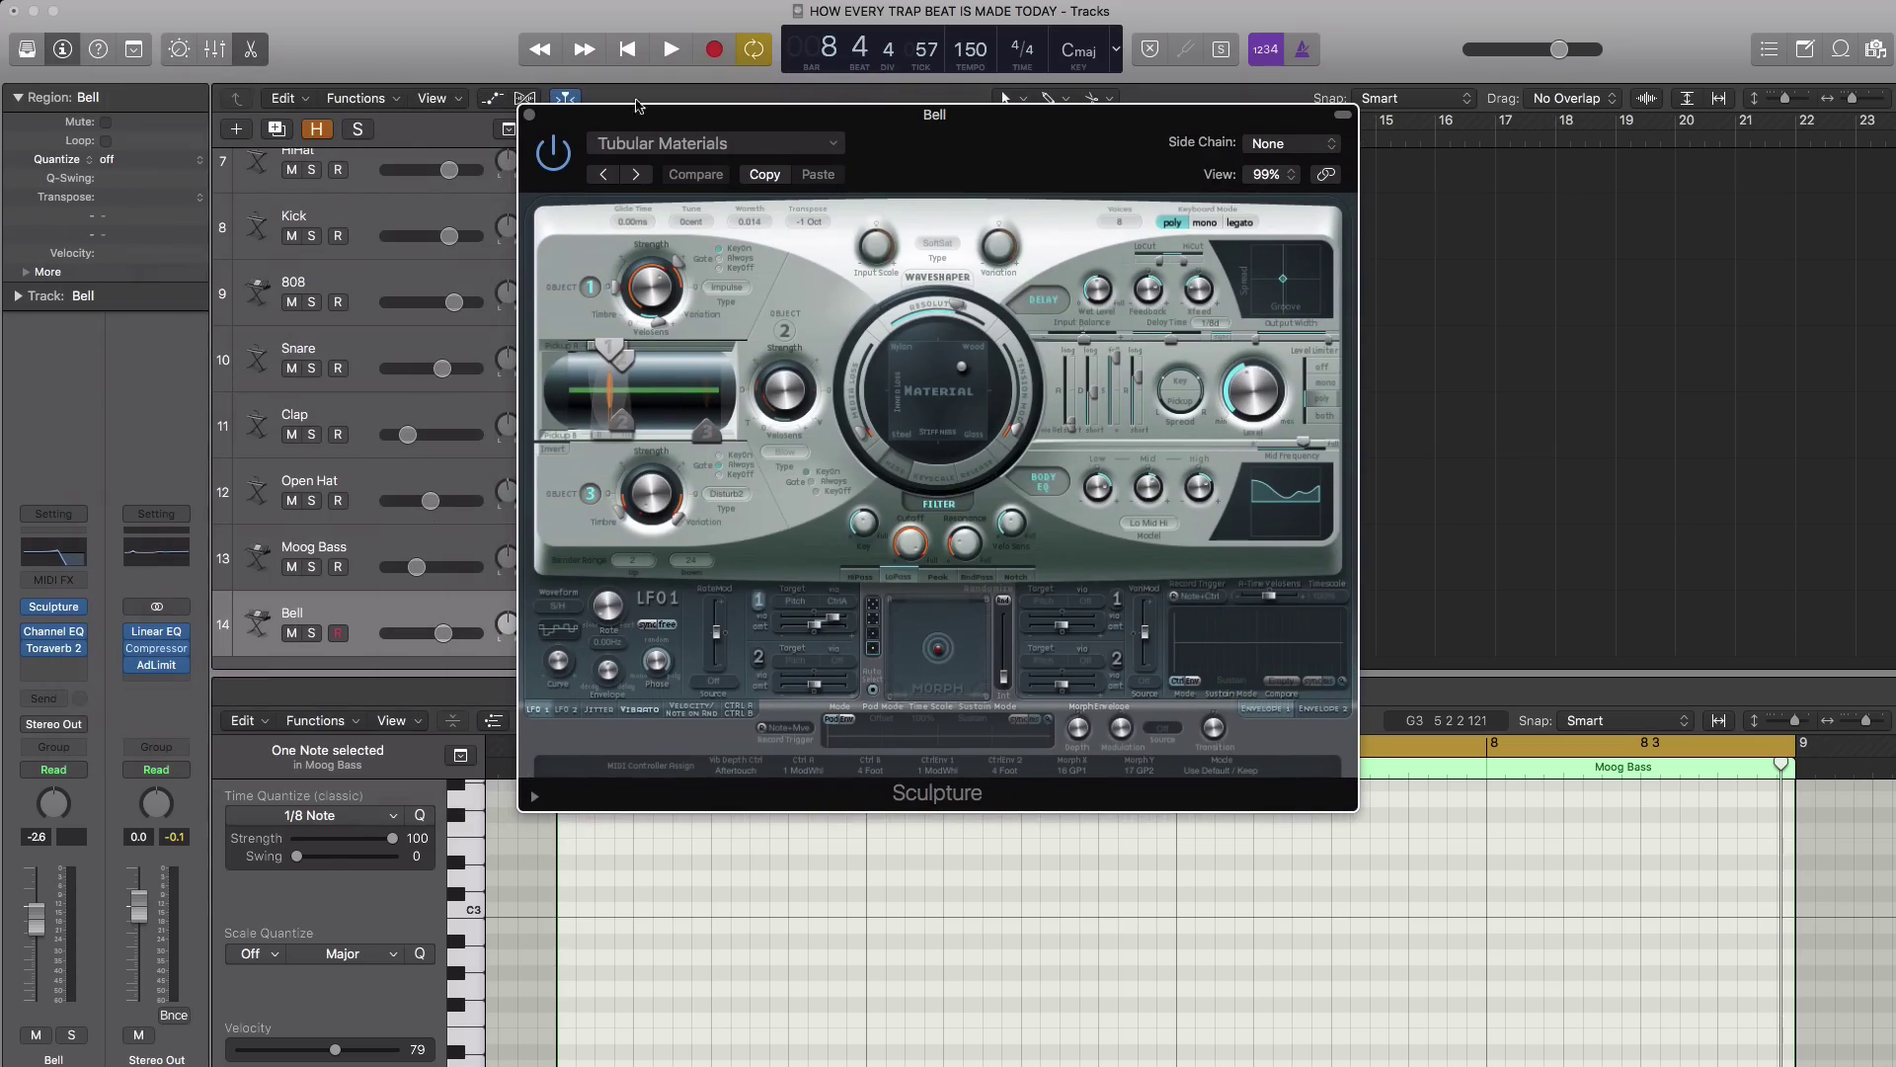
{"action": "left_click", "coordinate": [530, 116]}
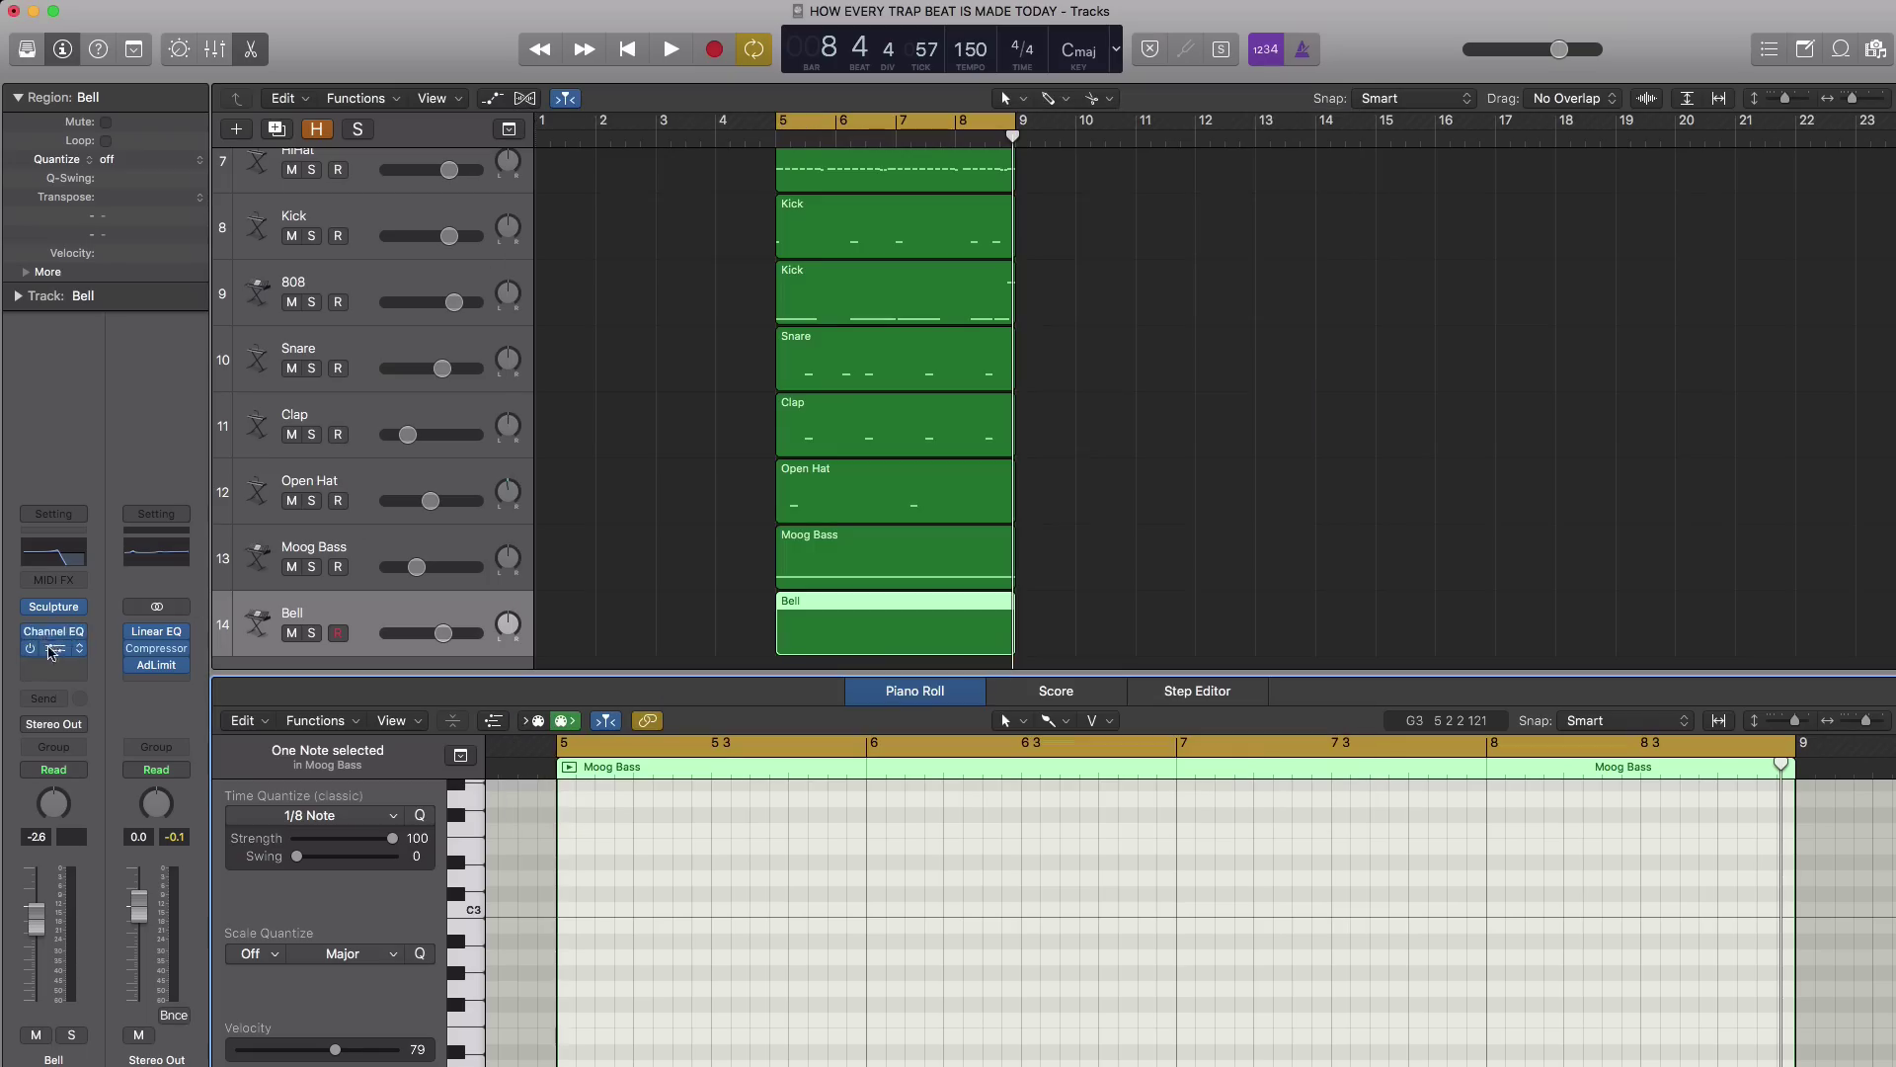
{"action": "left_click", "coordinate": [56, 637]}
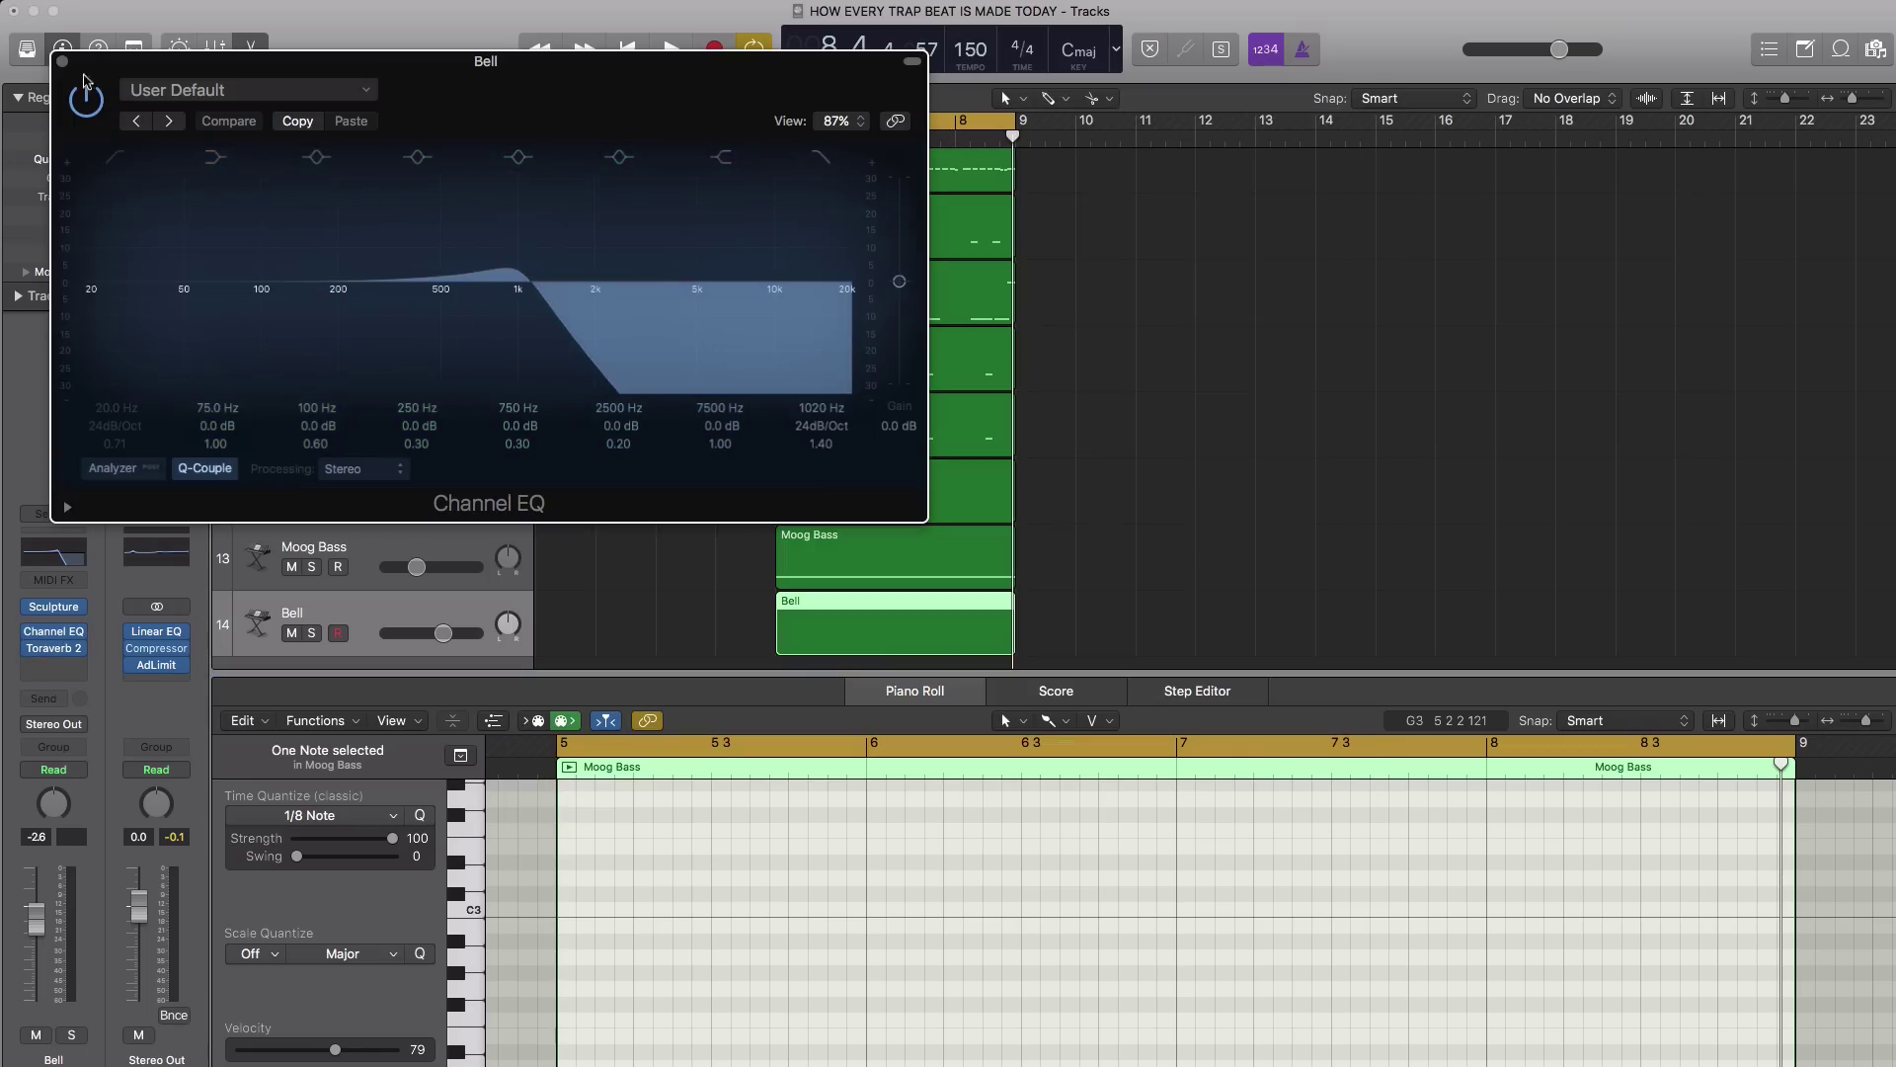
{"action": "left_click", "coordinate": [62, 62]}
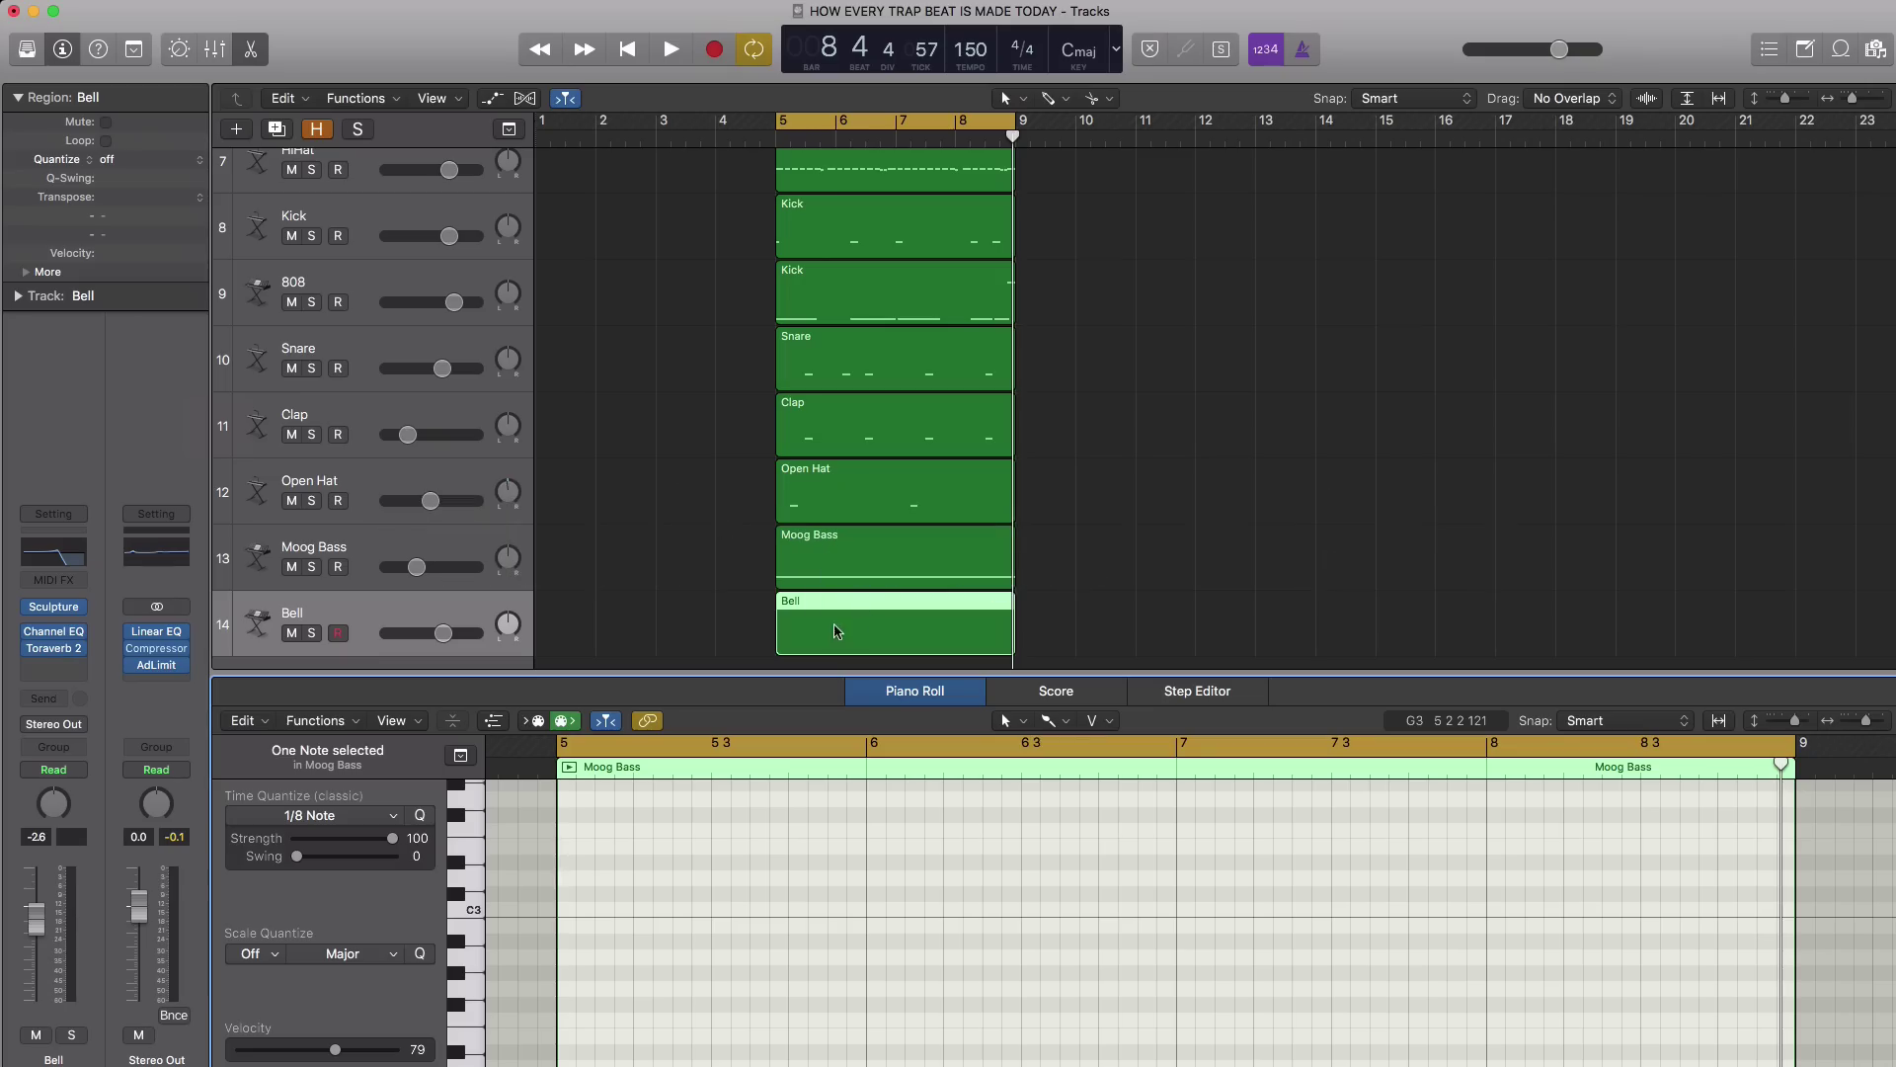
Enlarge the note editor and scroll it to the C5 range.
{"action": "scroll", "coordinate": [842, 823], "scroll_direction": "down", "scroll_amount": 2}
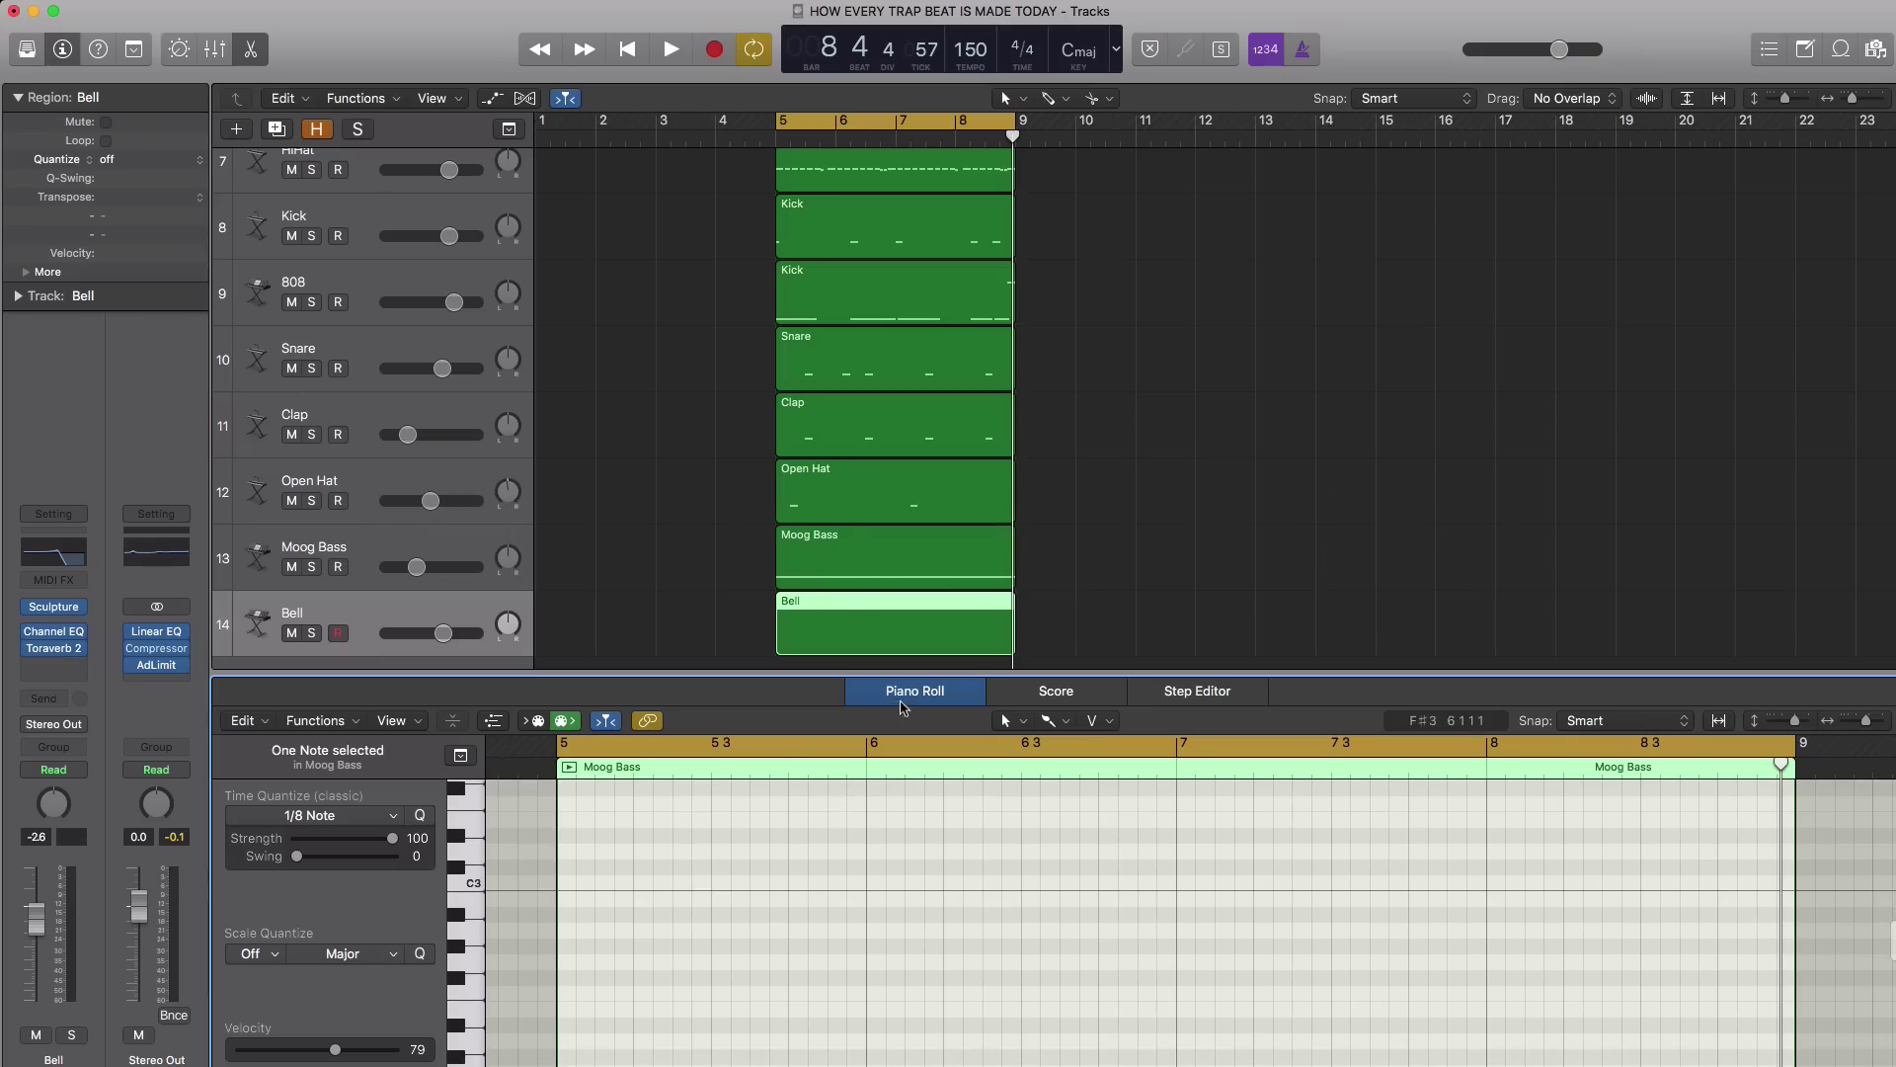
{"action": "left_click_drag", "start_coordinate": [900, 673], "coordinate": [900, 630]}
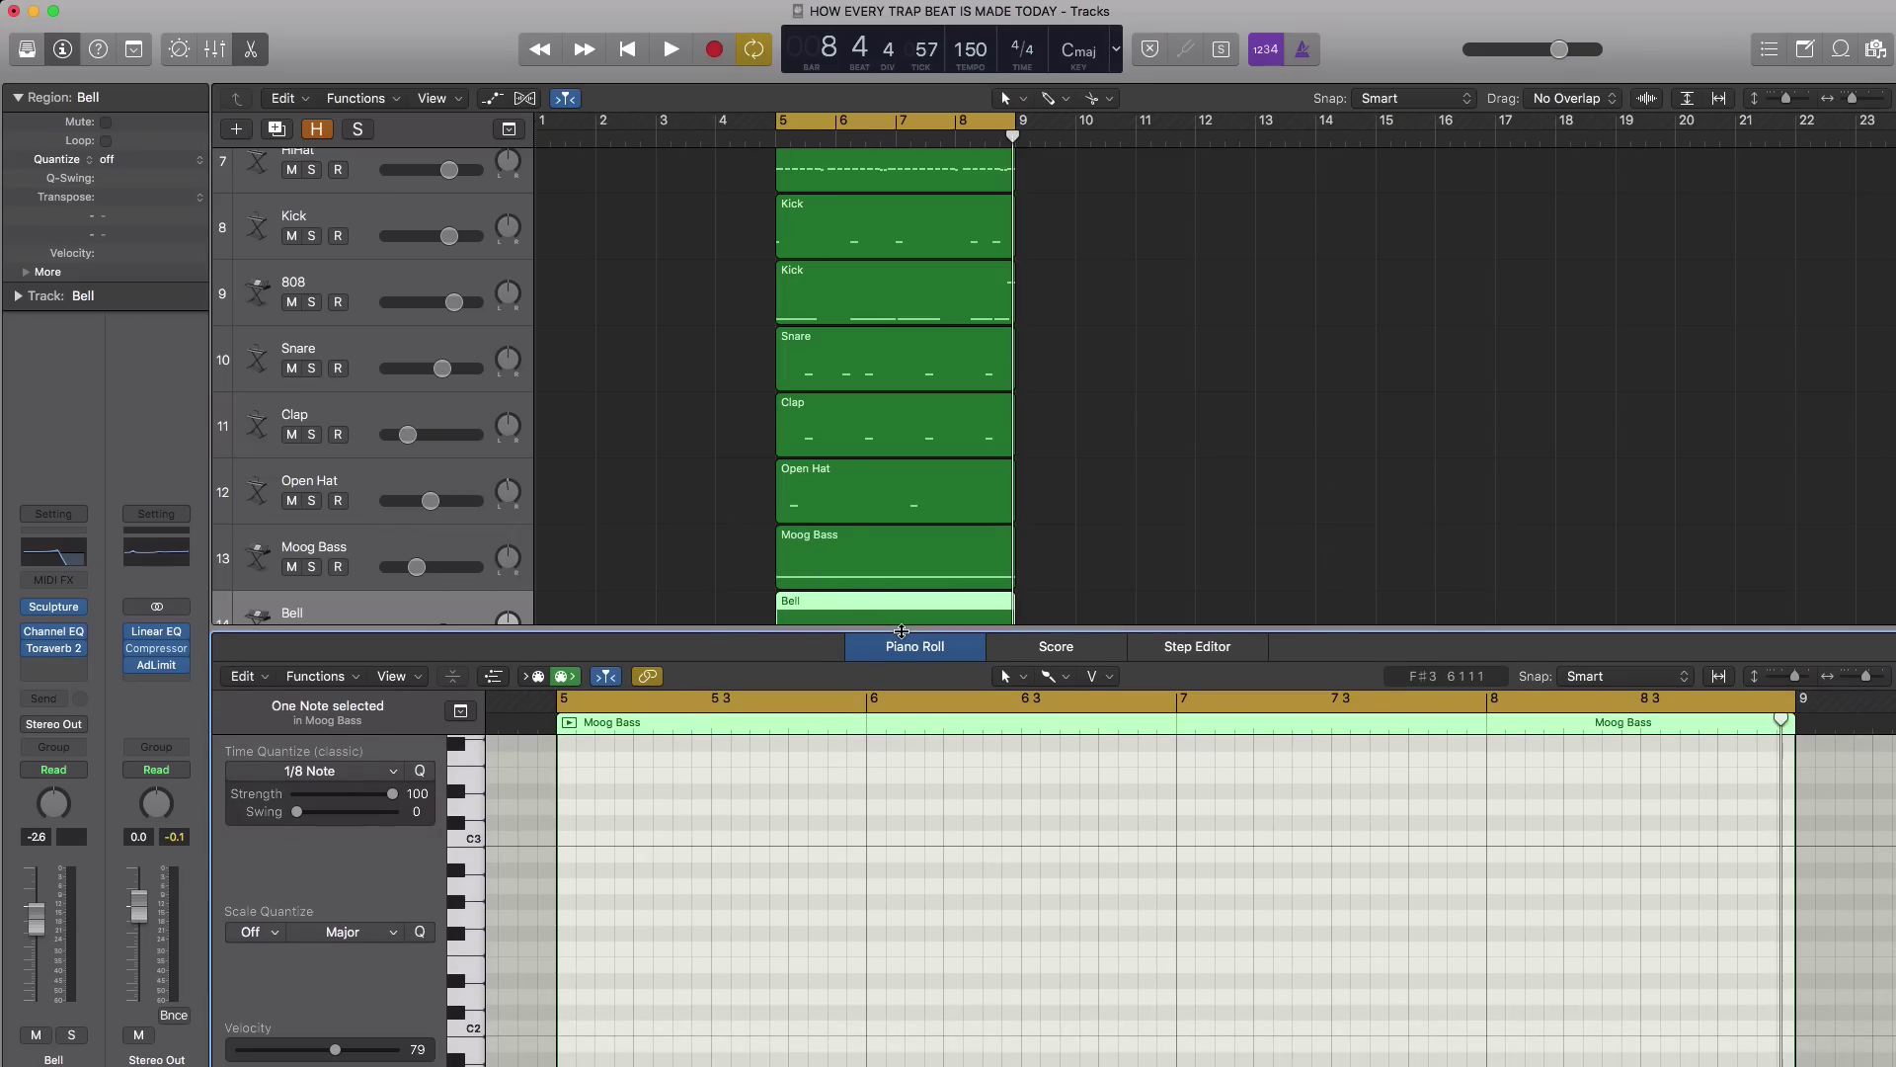
{"action": "scroll", "coordinate": [832, 820], "scroll_direction": "up", "scroll_amount": 6}
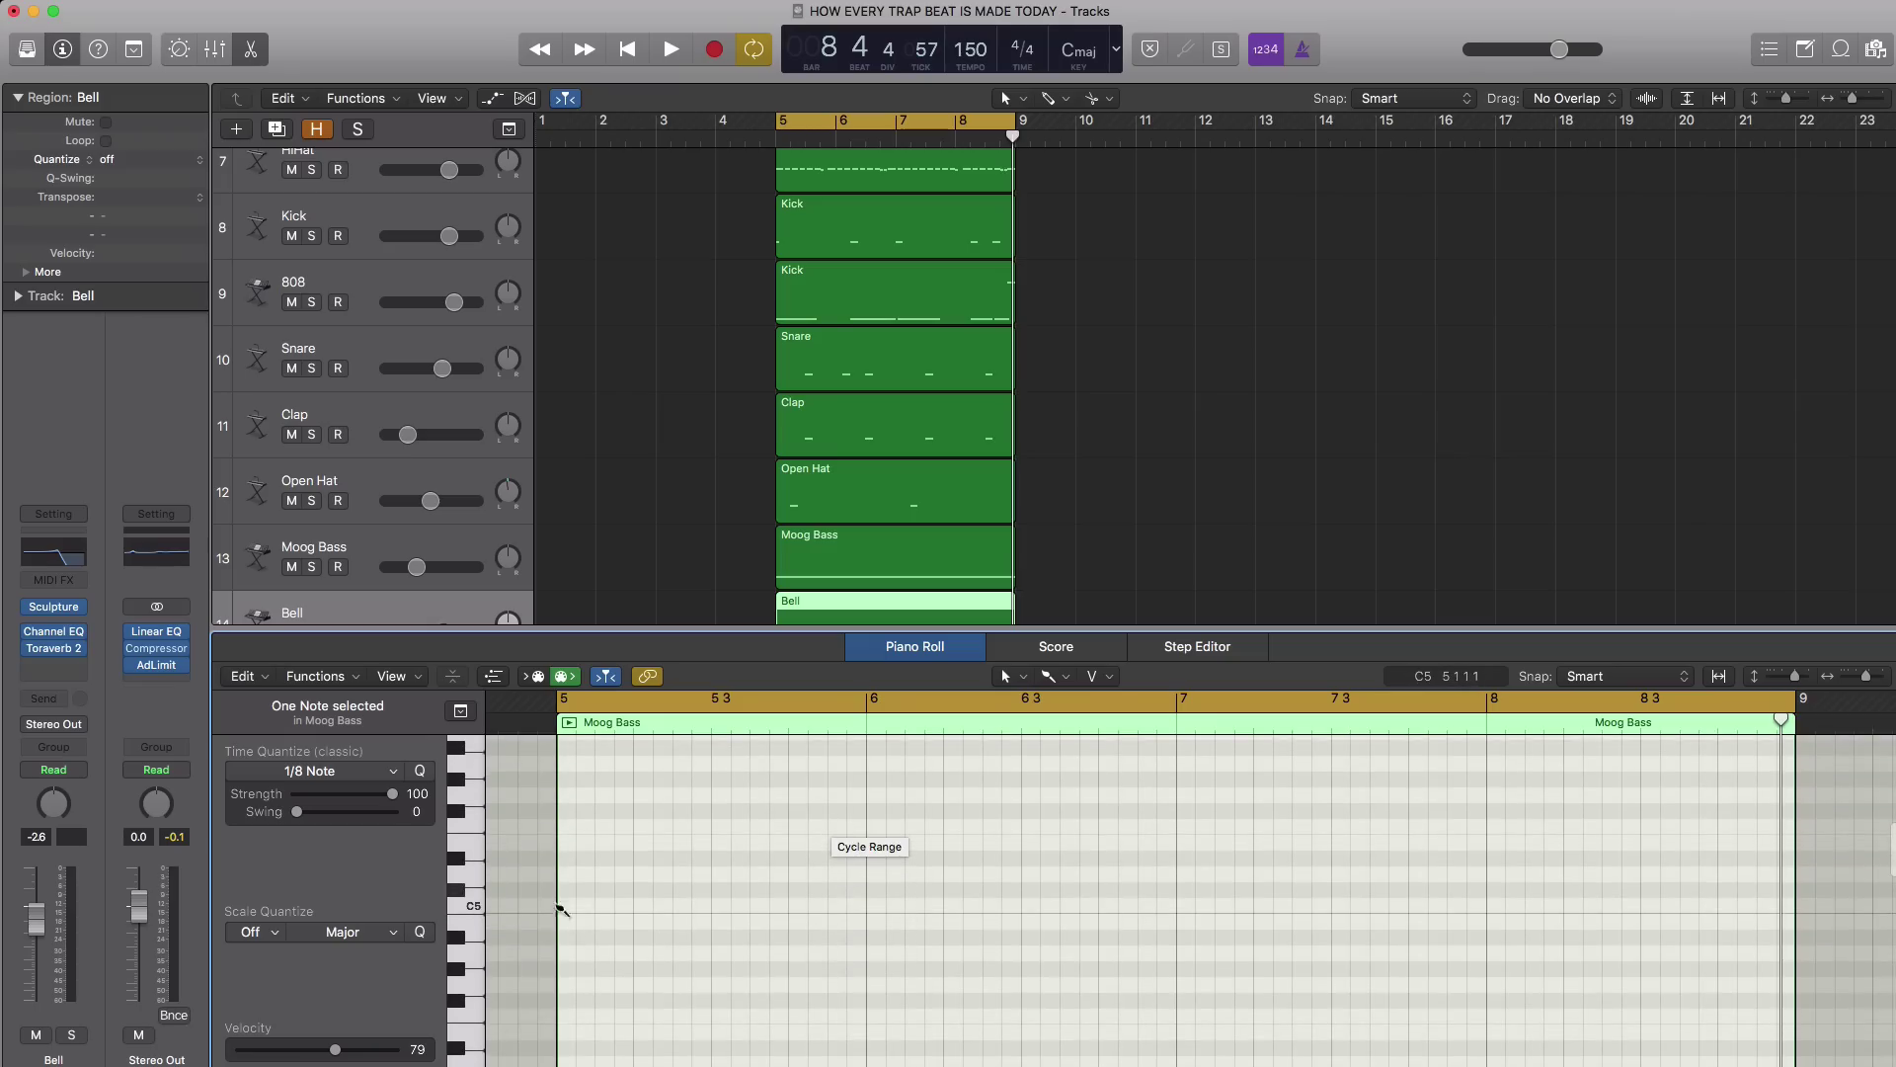
Draw bar-long C5 at bar 5 and C#5 at bar 6, then repeat them over bars 7–8.
{"action": "left_click", "coordinate": [571, 906]}
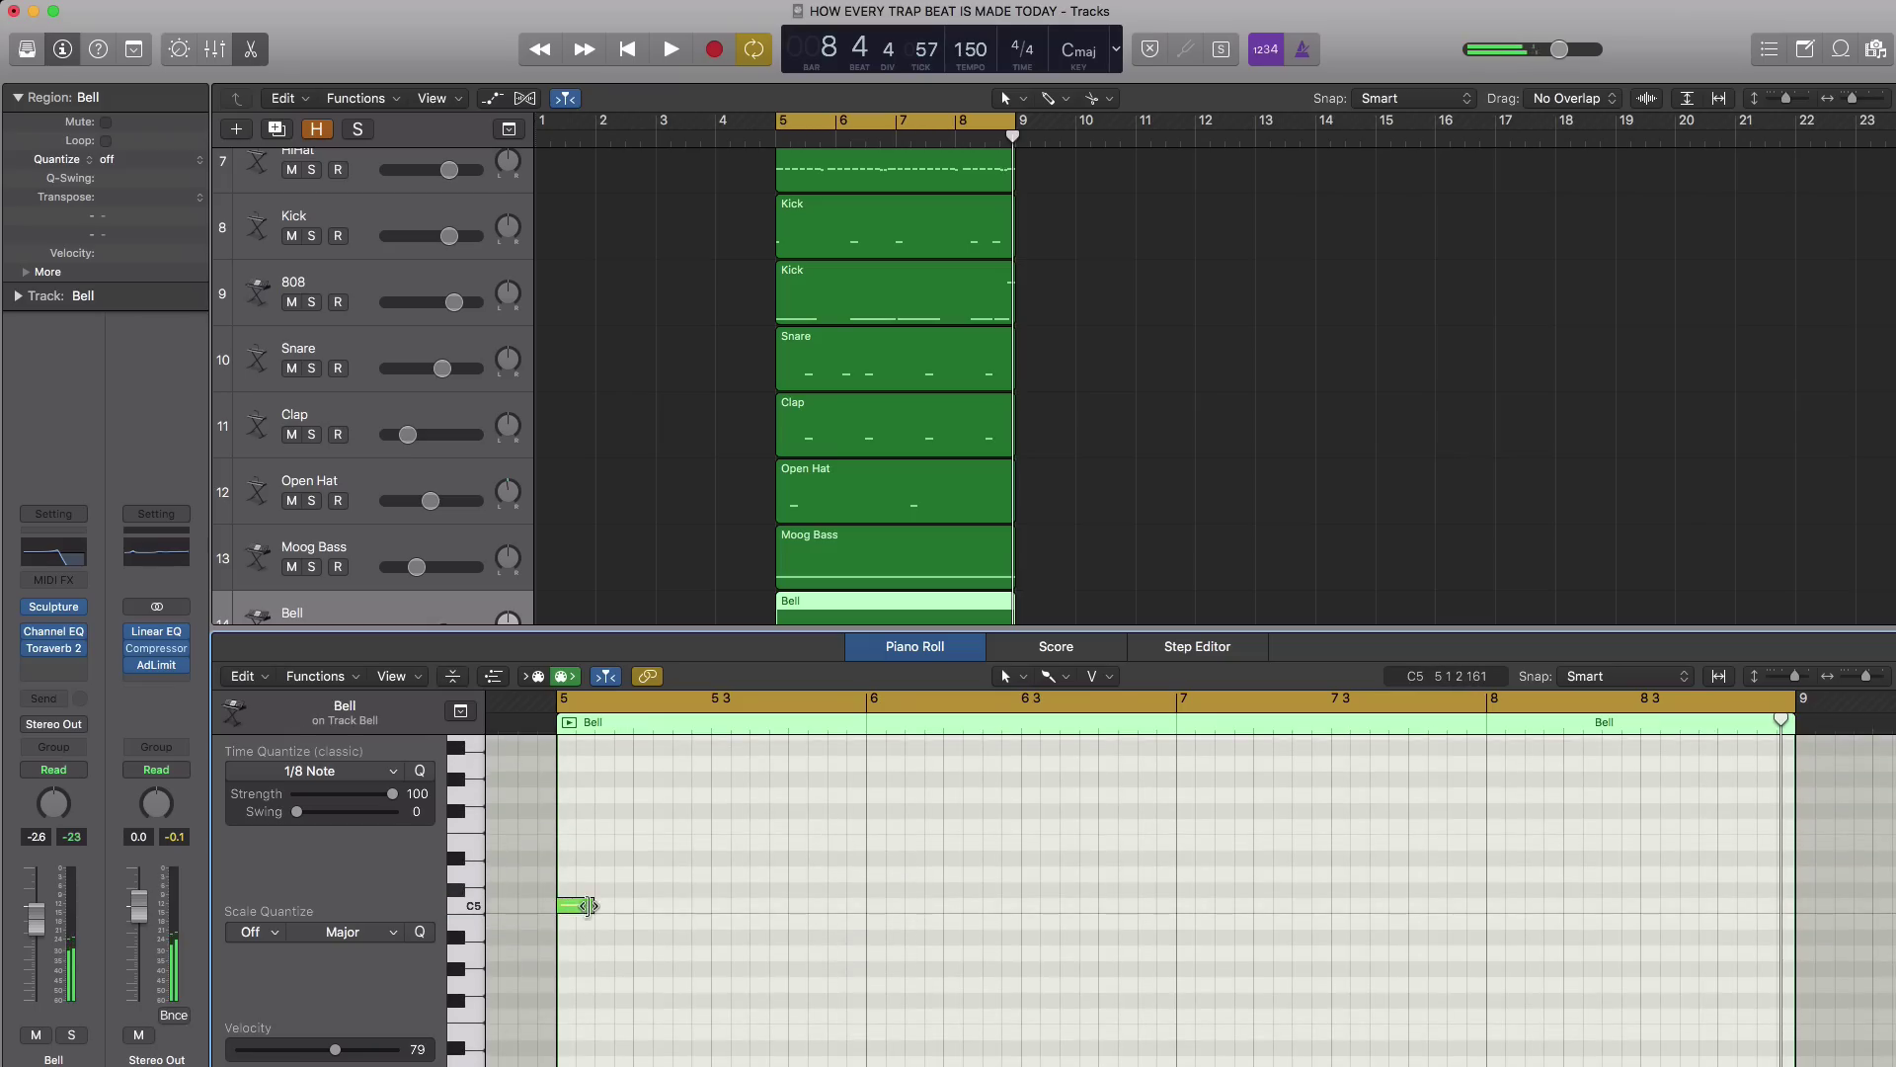
{"action": "left_click_drag", "start_coordinate": [589, 905], "coordinate": [842, 922]}
{"action": "left_click", "coordinate": [875, 890]}
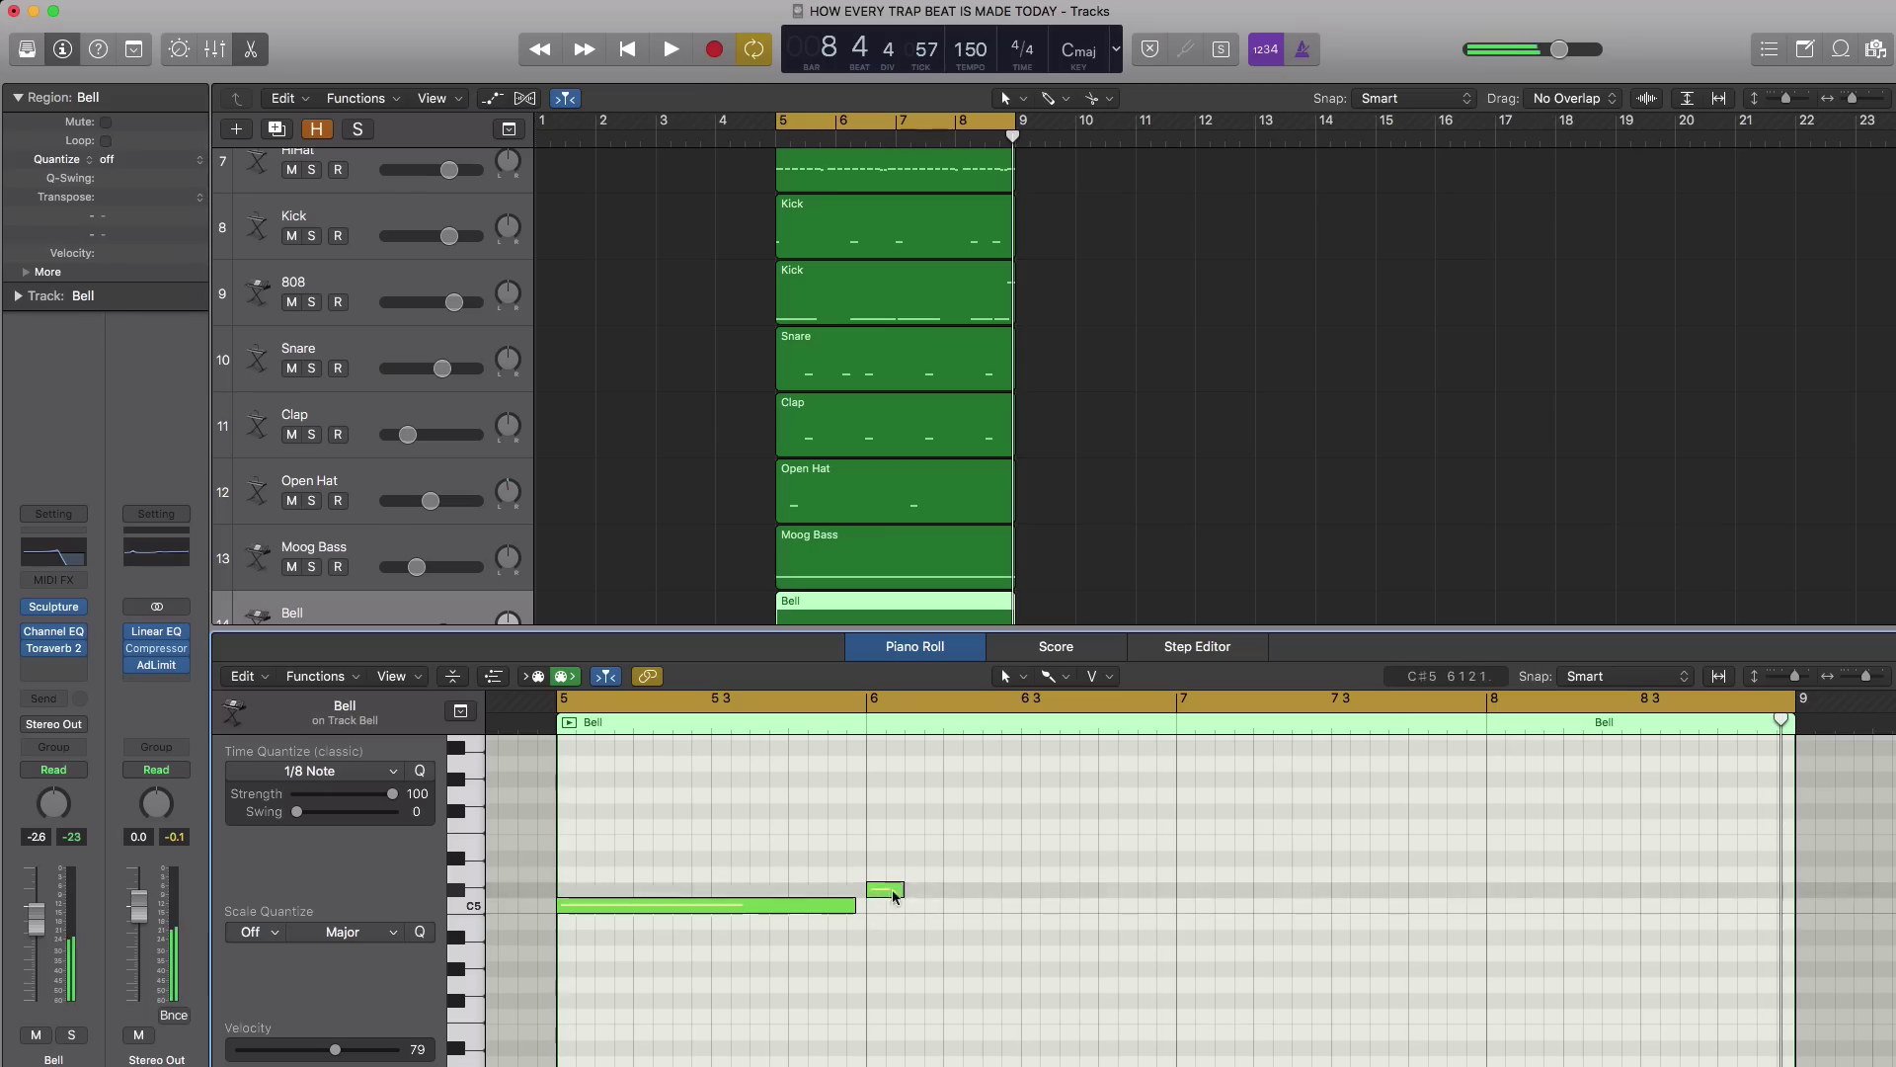
{"action": "left_click_drag", "start_coordinate": [1141, 902], "coordinate": [1168, 907]}
{"action": "key", "text": "space"}
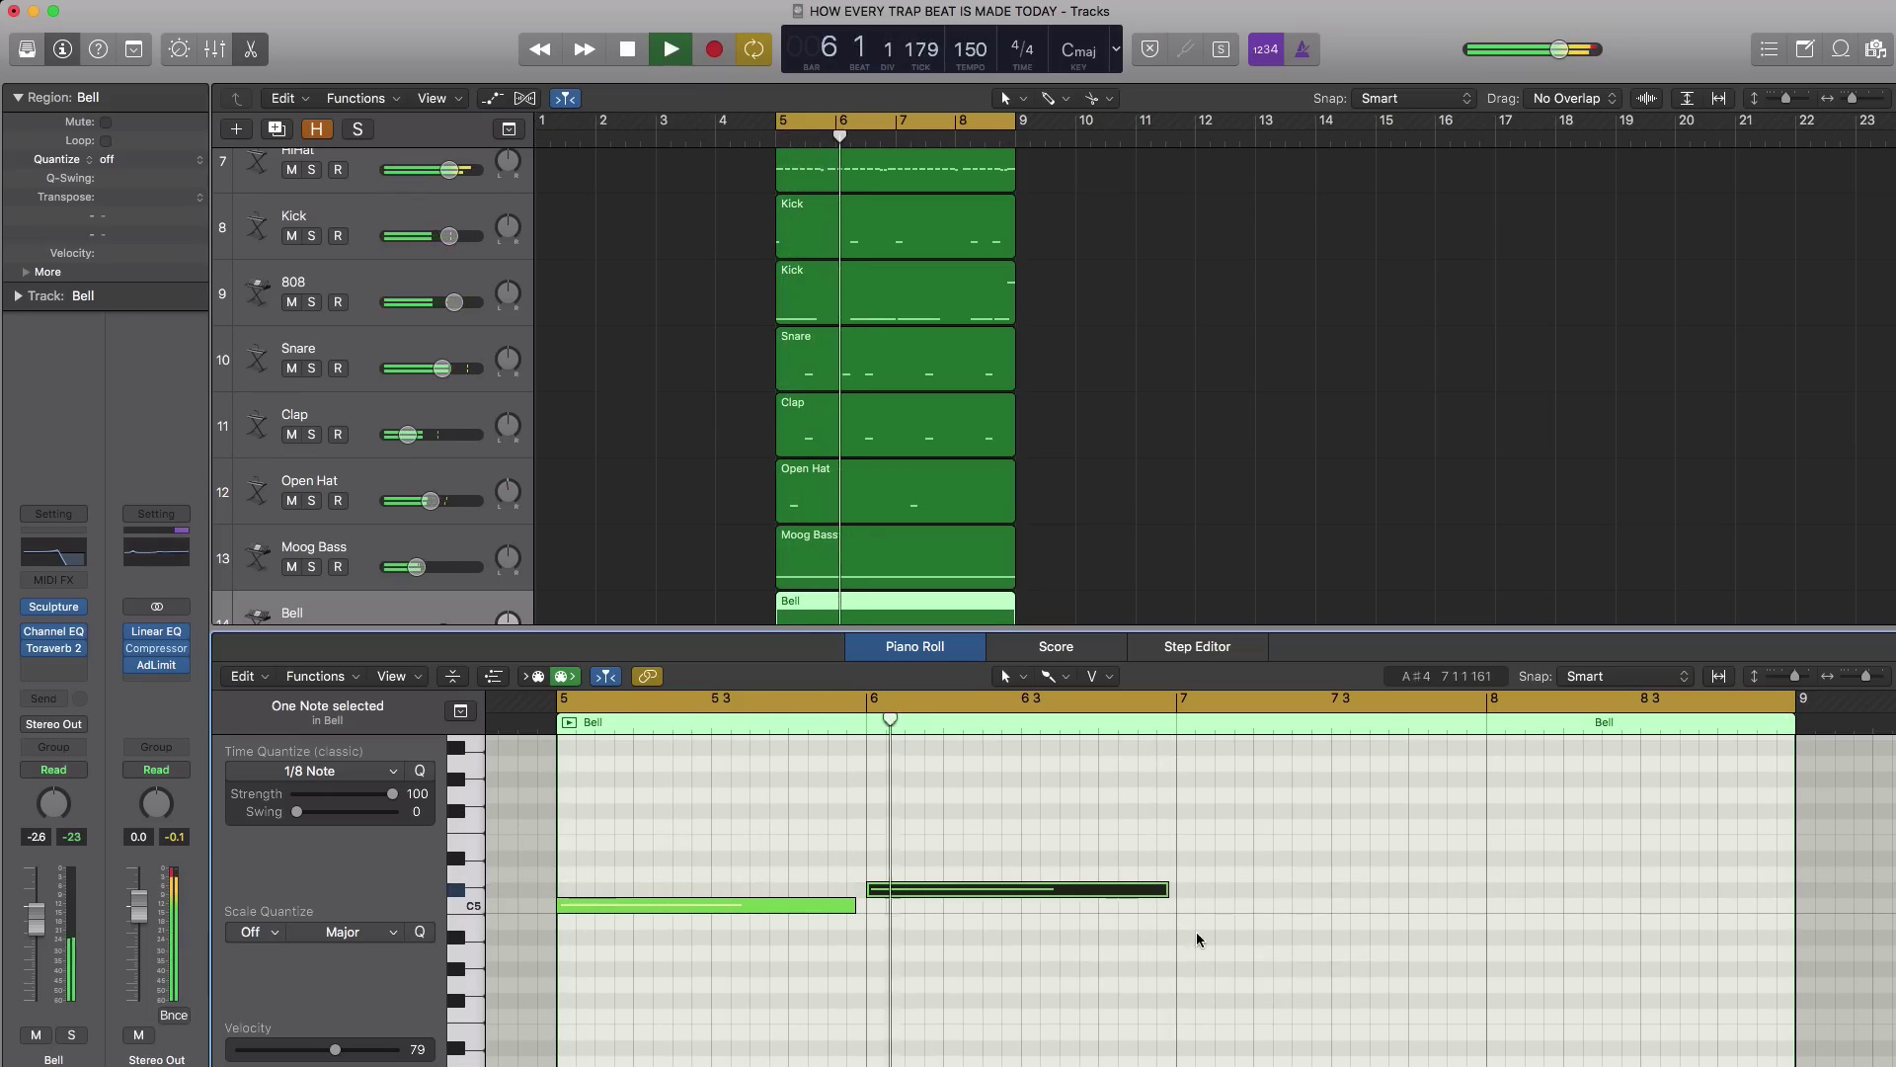
{"action": "key", "text": "space"}
{"action": "left_click_drag", "start_coordinate": [1185, 926], "coordinate": [1344, 910]}
{"action": "key", "text": "space"}
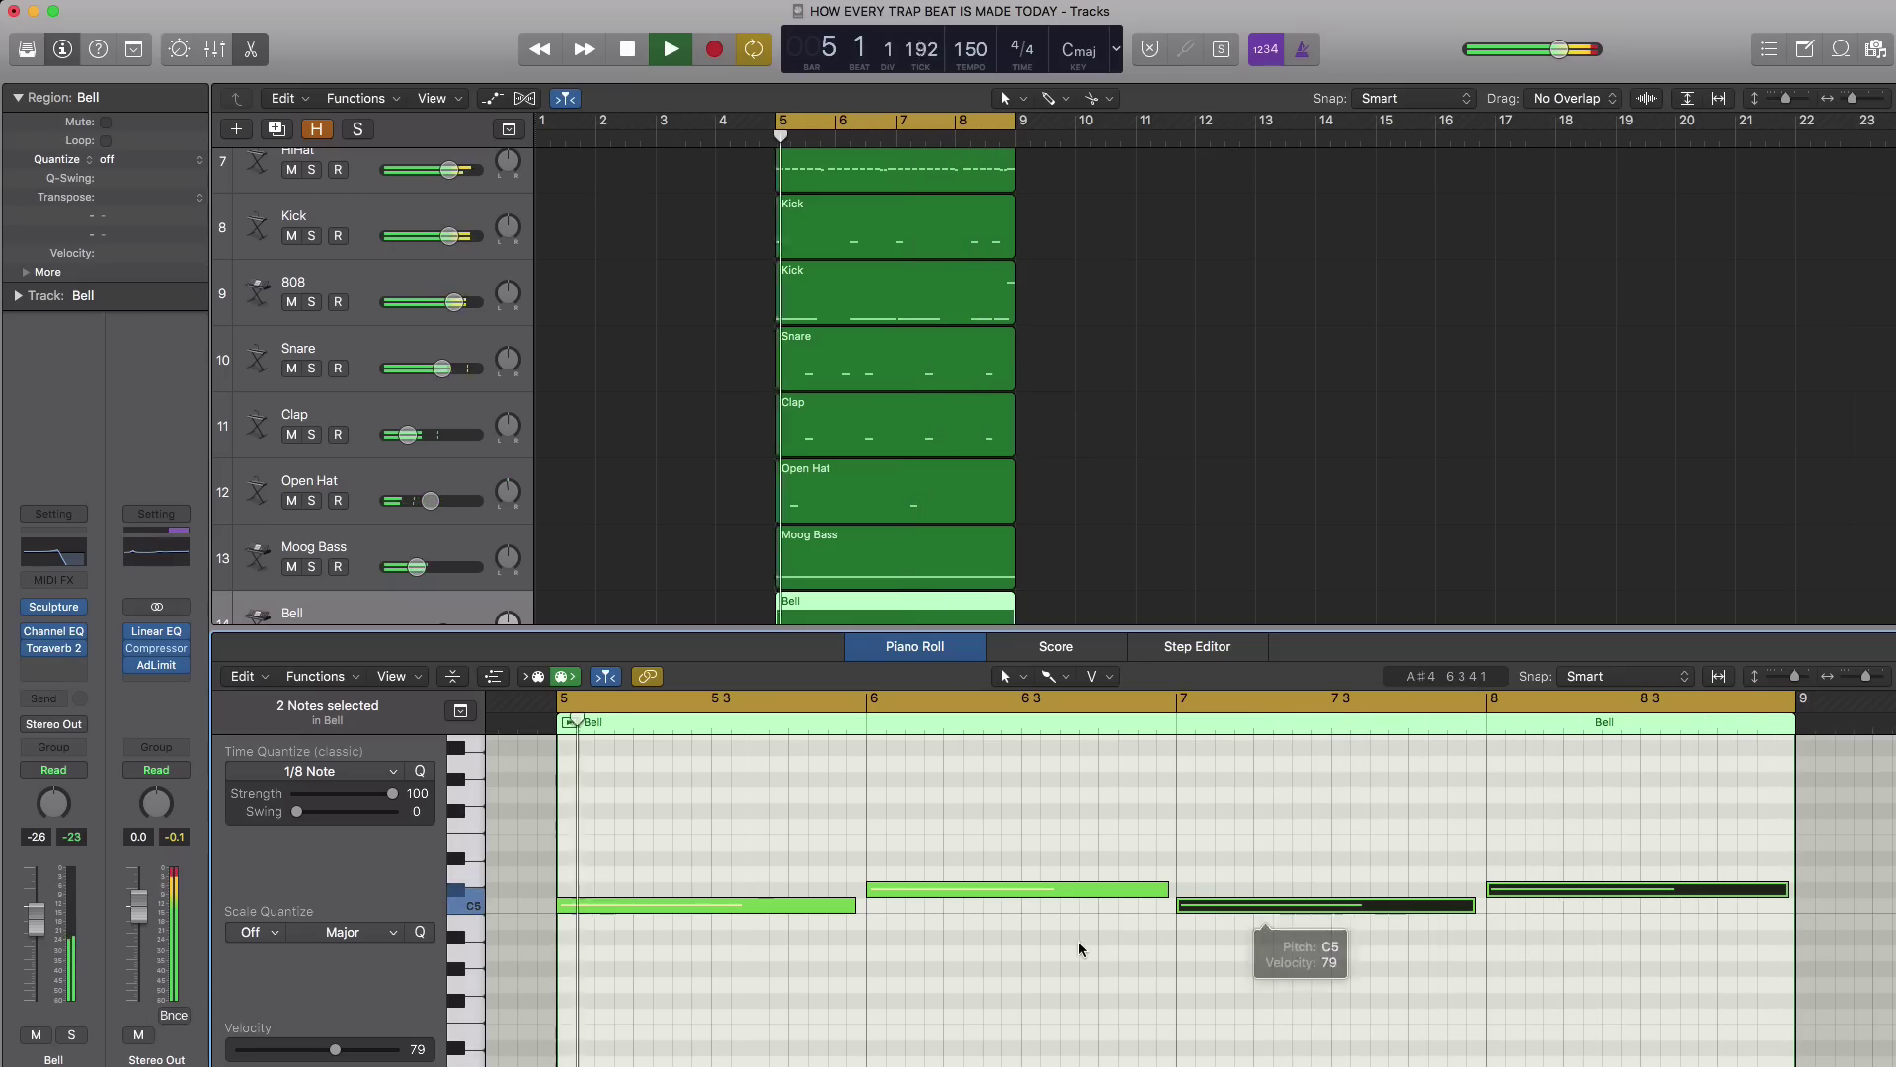
Pencil in the opening short high bell notes in bar 5, including a slightly lengthened G#5.
{"action": "key", "text": "space"}
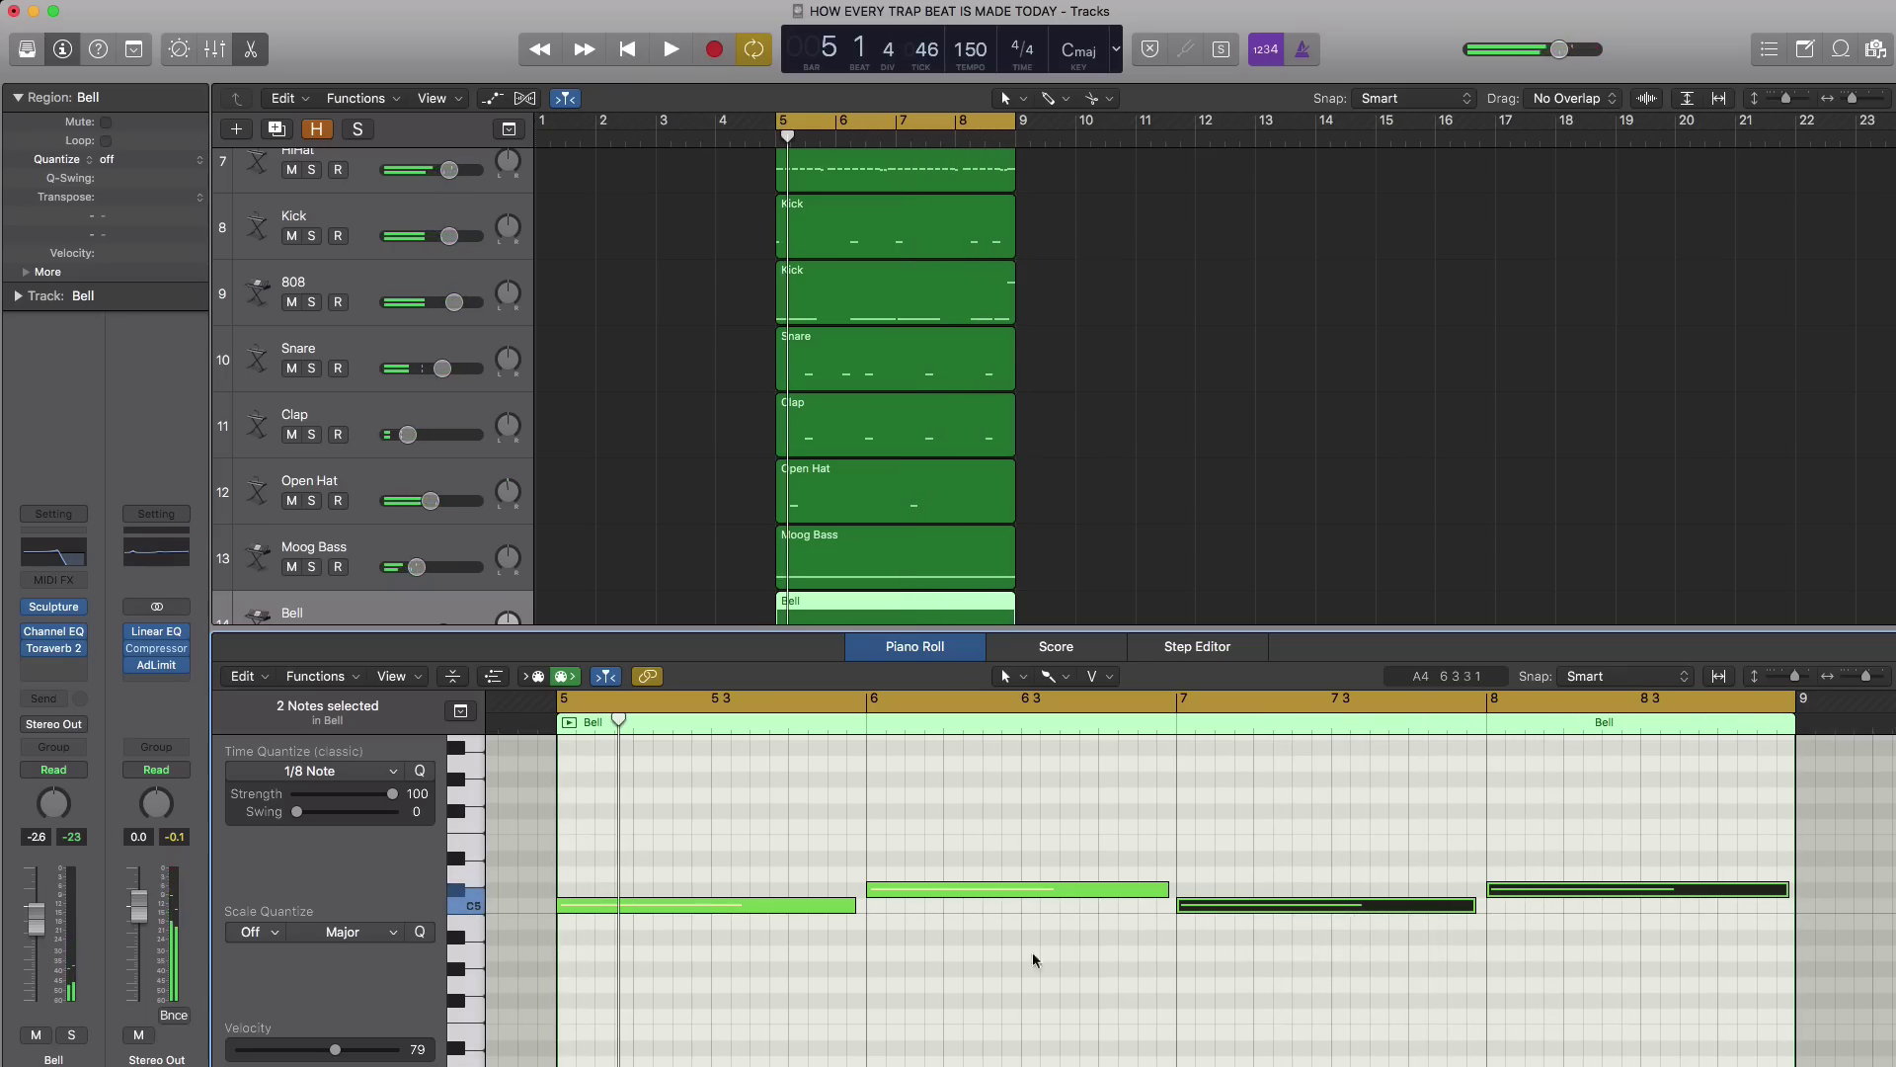
{"action": "left_click", "coordinate": [640, 797], "text": "super"}
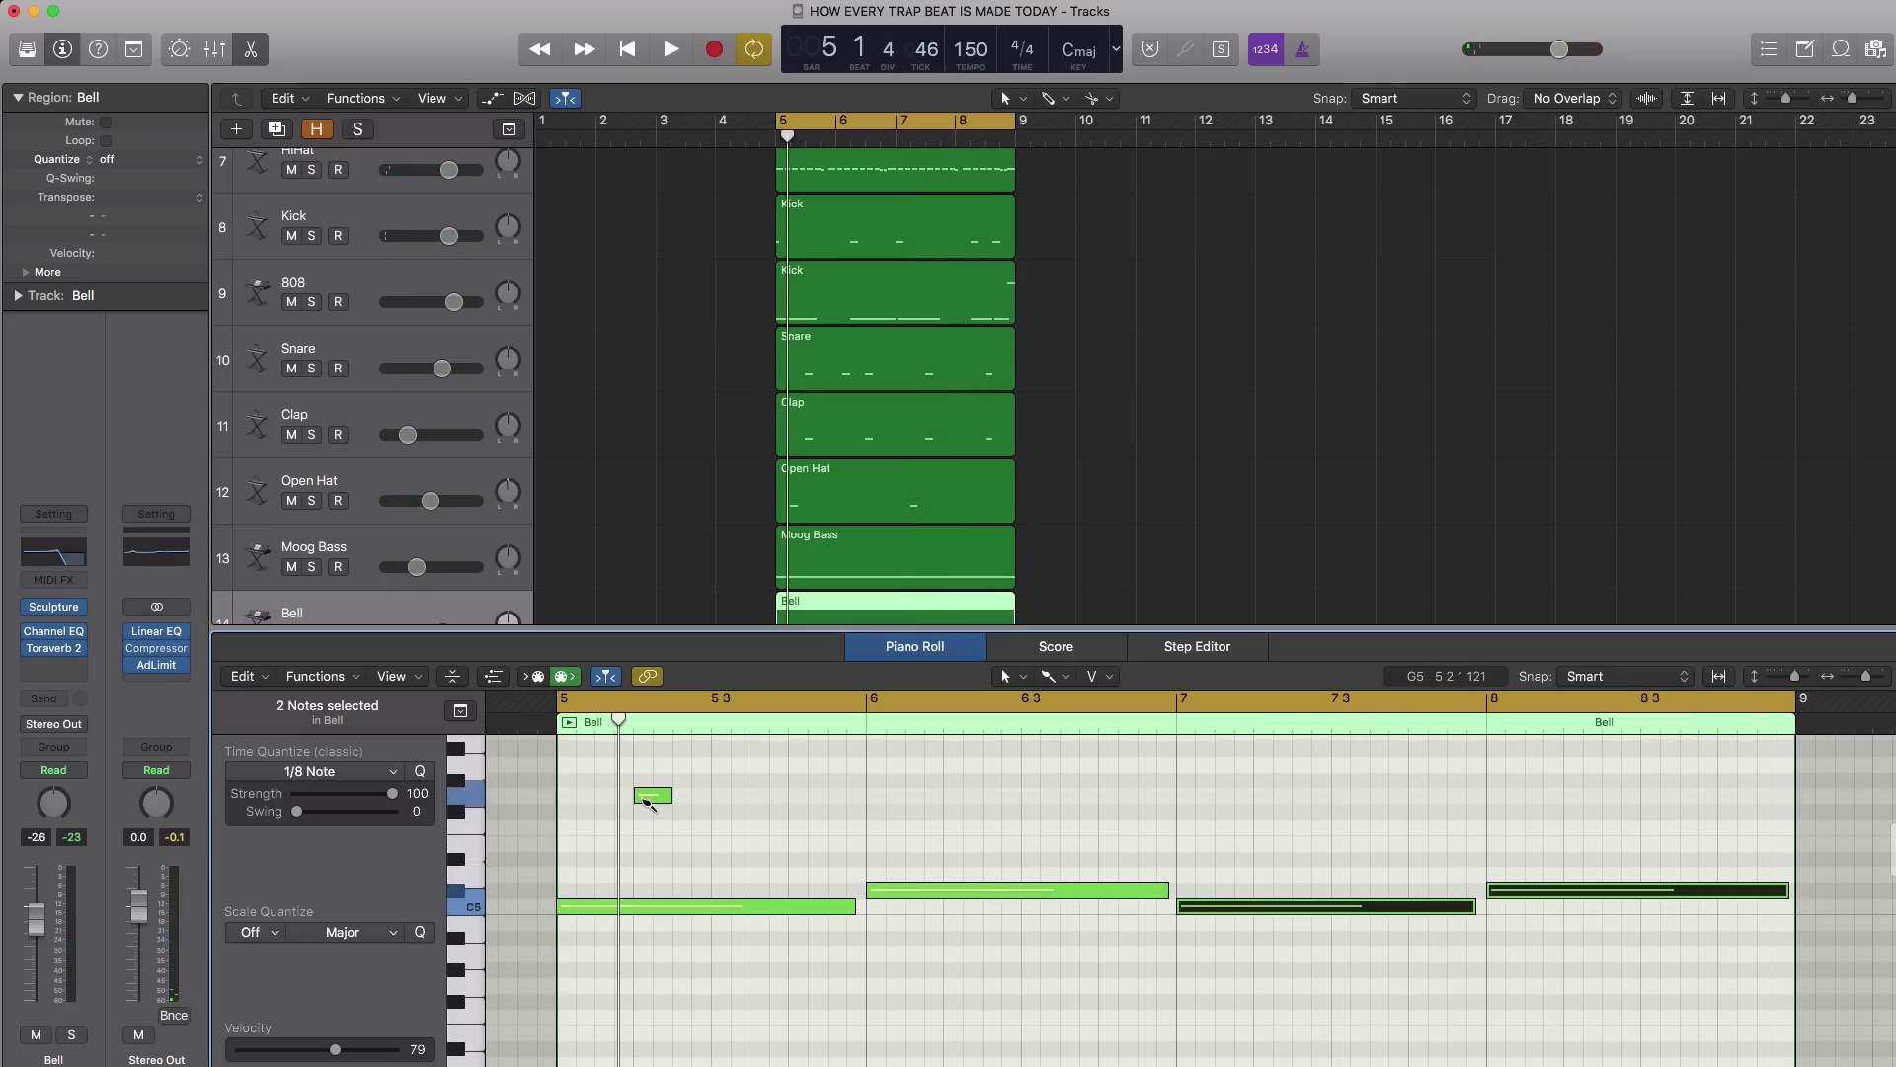
{"action": "left_click_drag", "start_coordinate": [668, 797], "coordinate": [709, 797]}
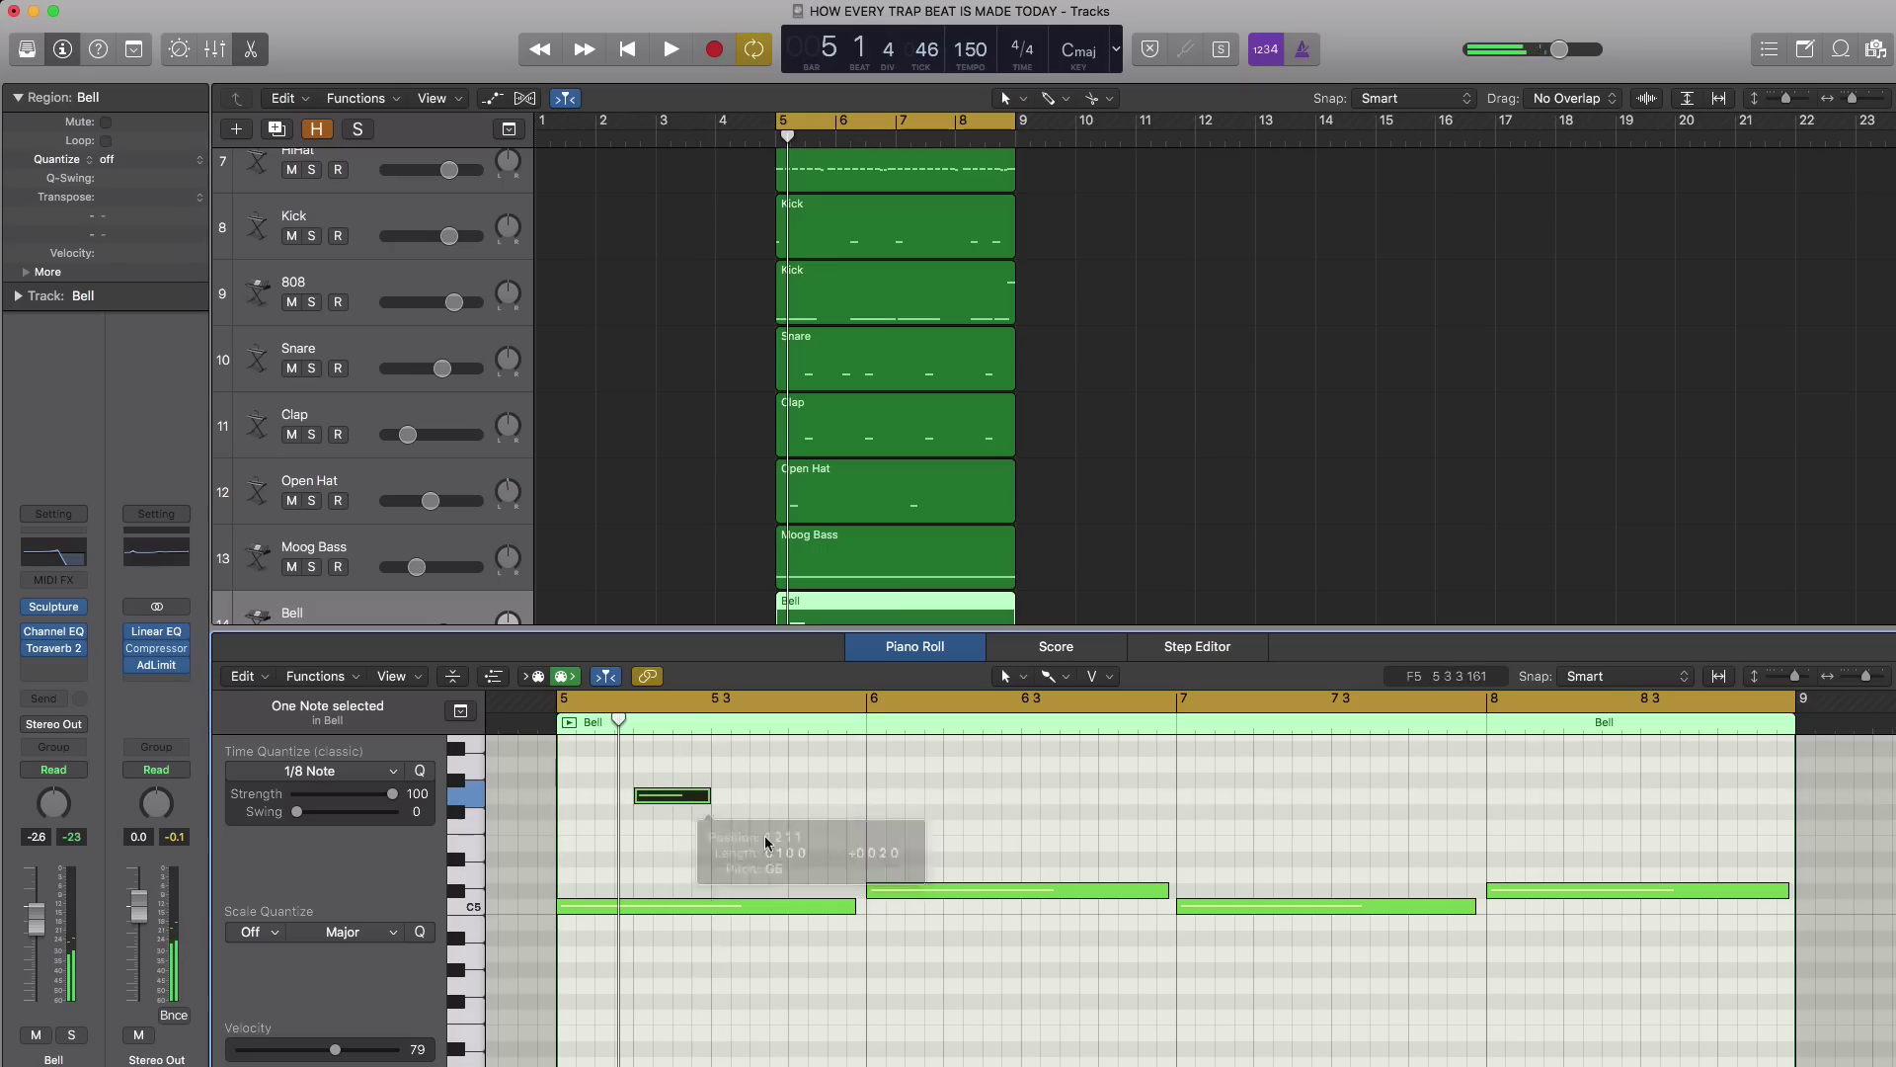
{"action": "scroll", "coordinate": [766, 843], "scroll_direction": "up", "scroll_amount": 2}
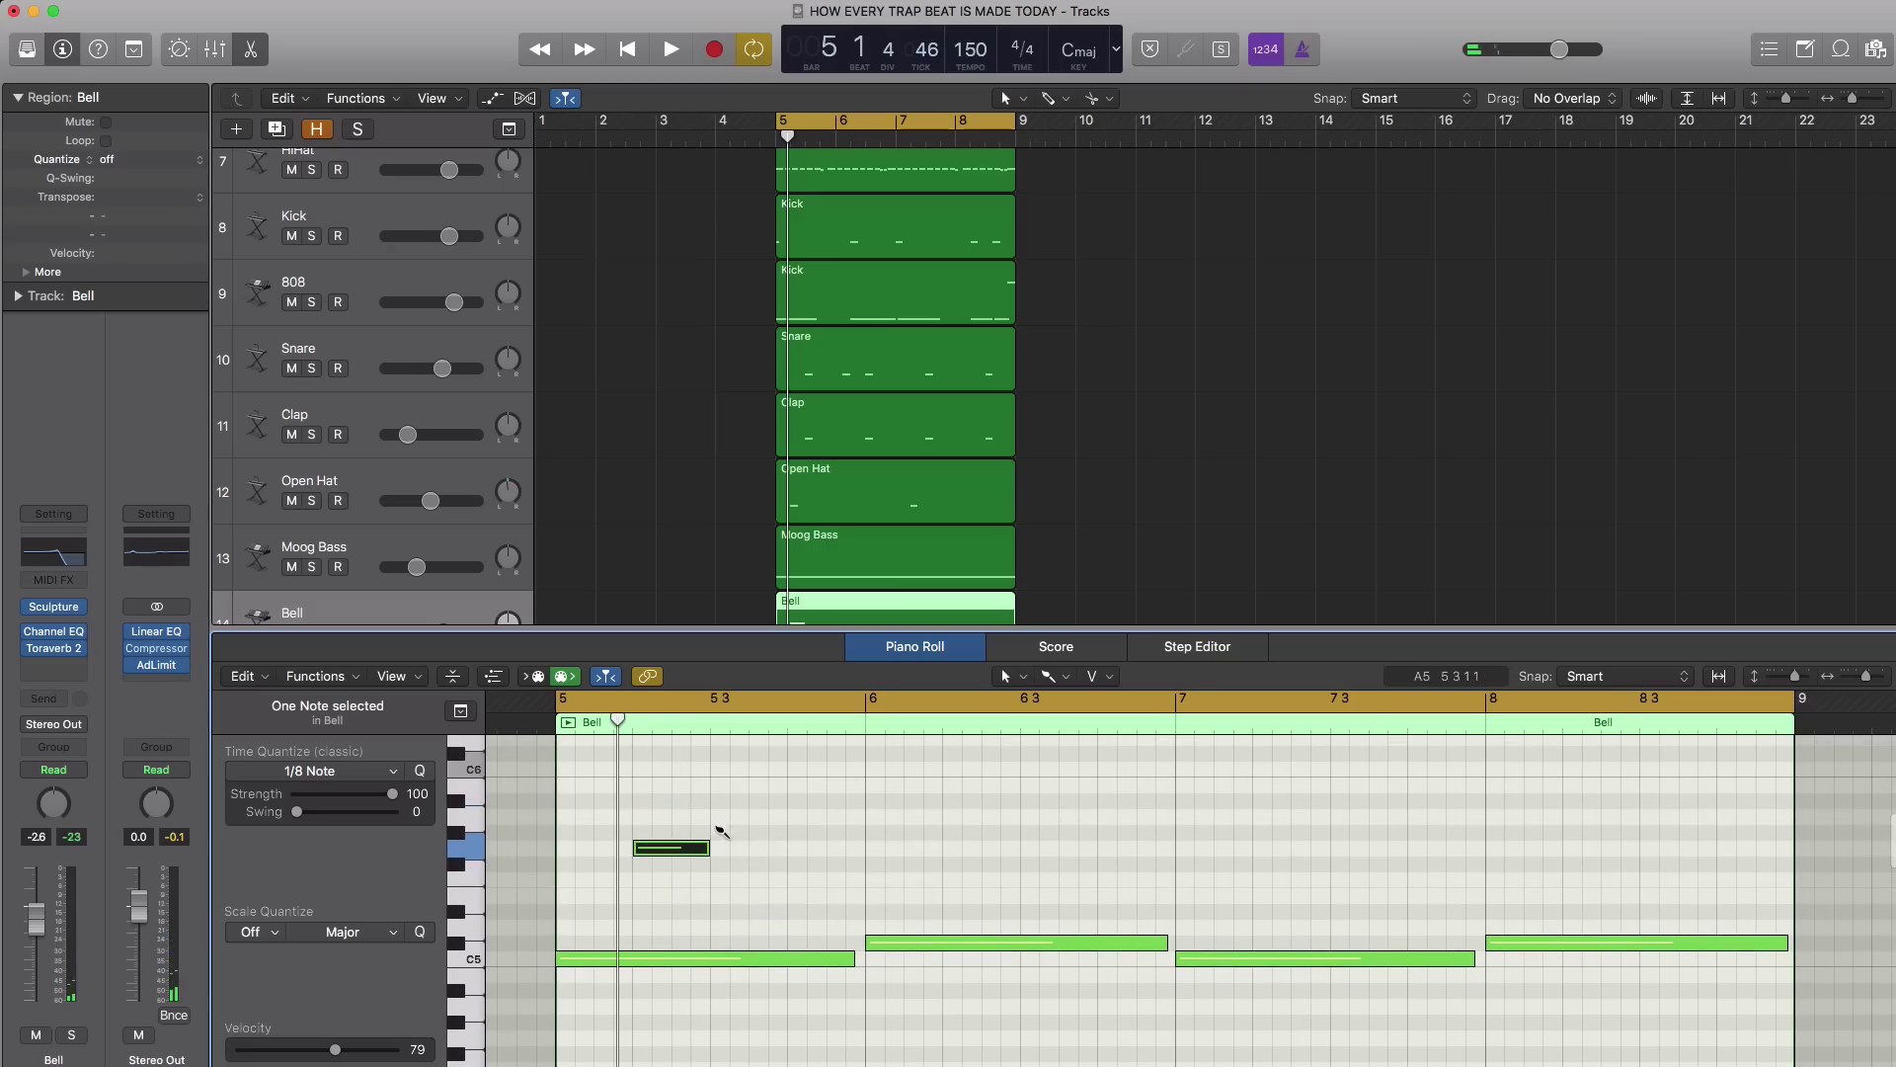
{"action": "left_click", "coordinate": [722, 832], "text": "super"}
{"action": "left_click_drag", "start_coordinate": [749, 833], "coordinate": [787, 836]}
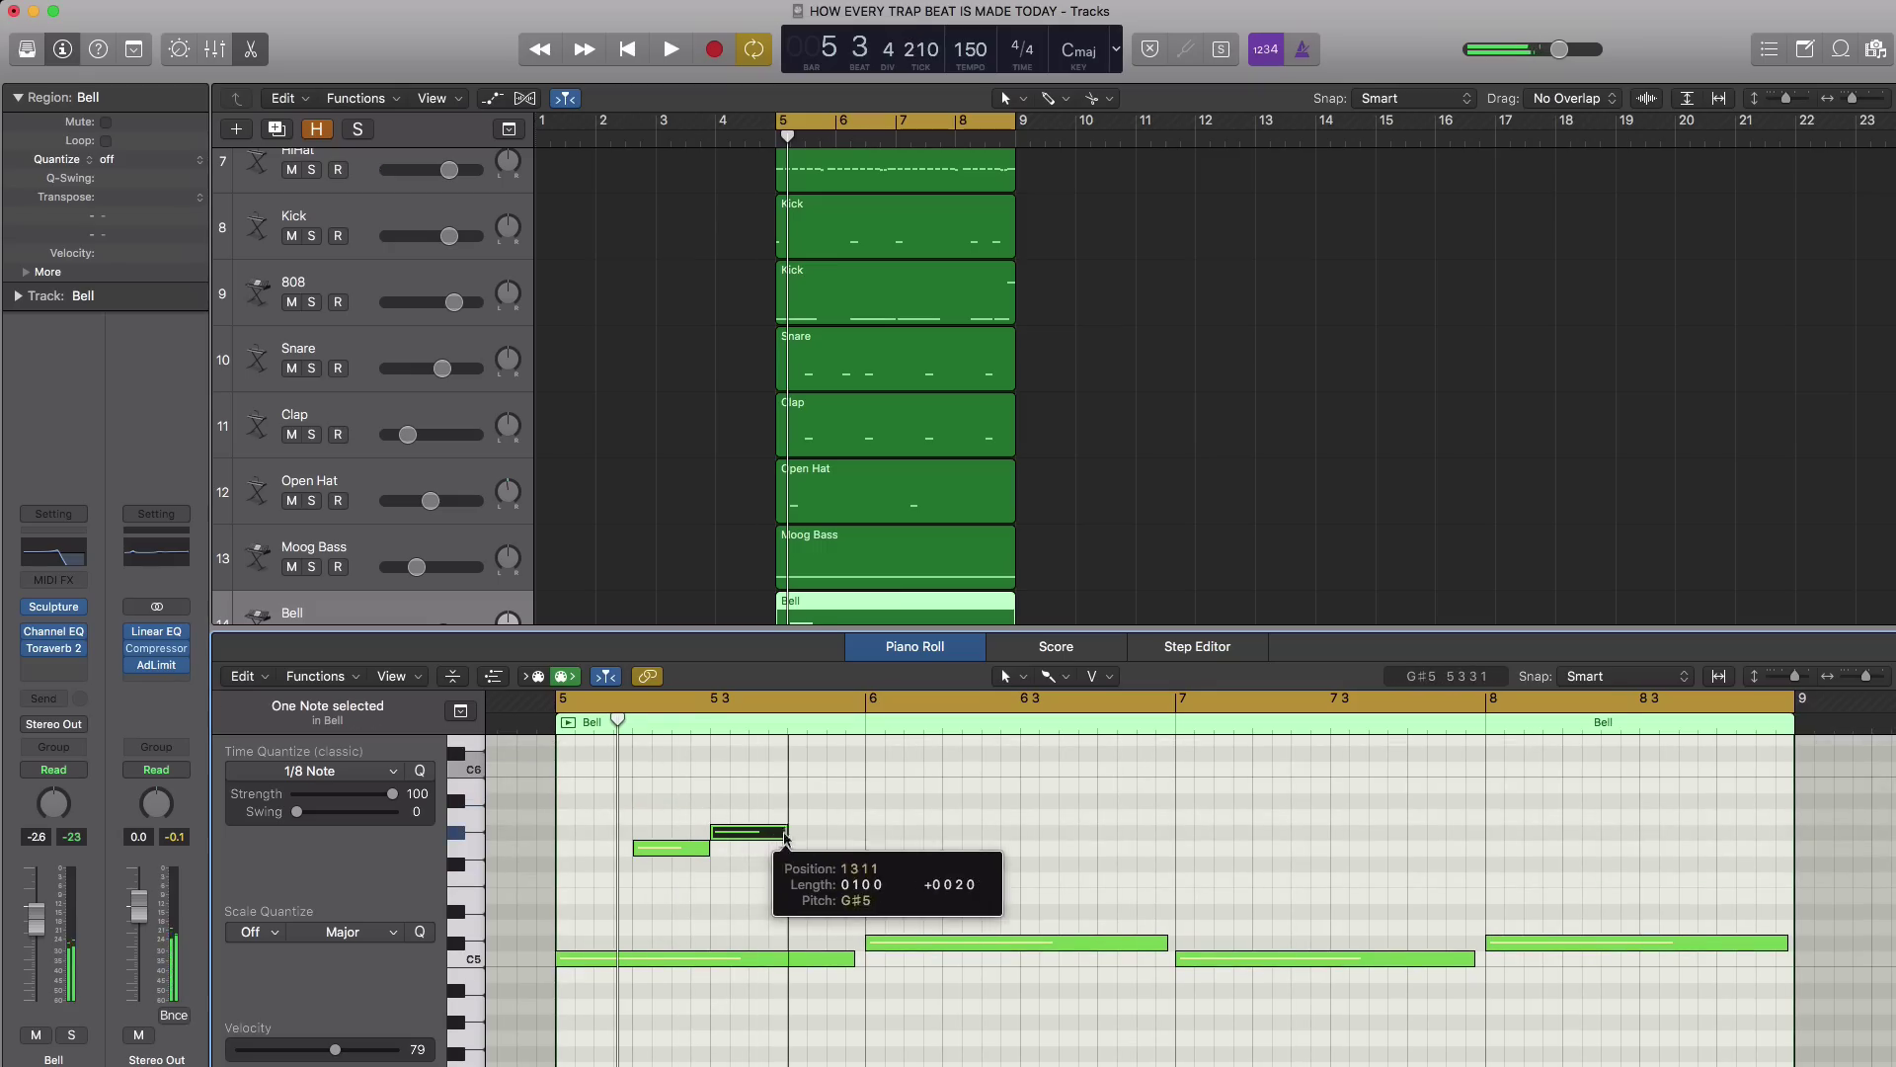
{"action": "key", "text": "space"}
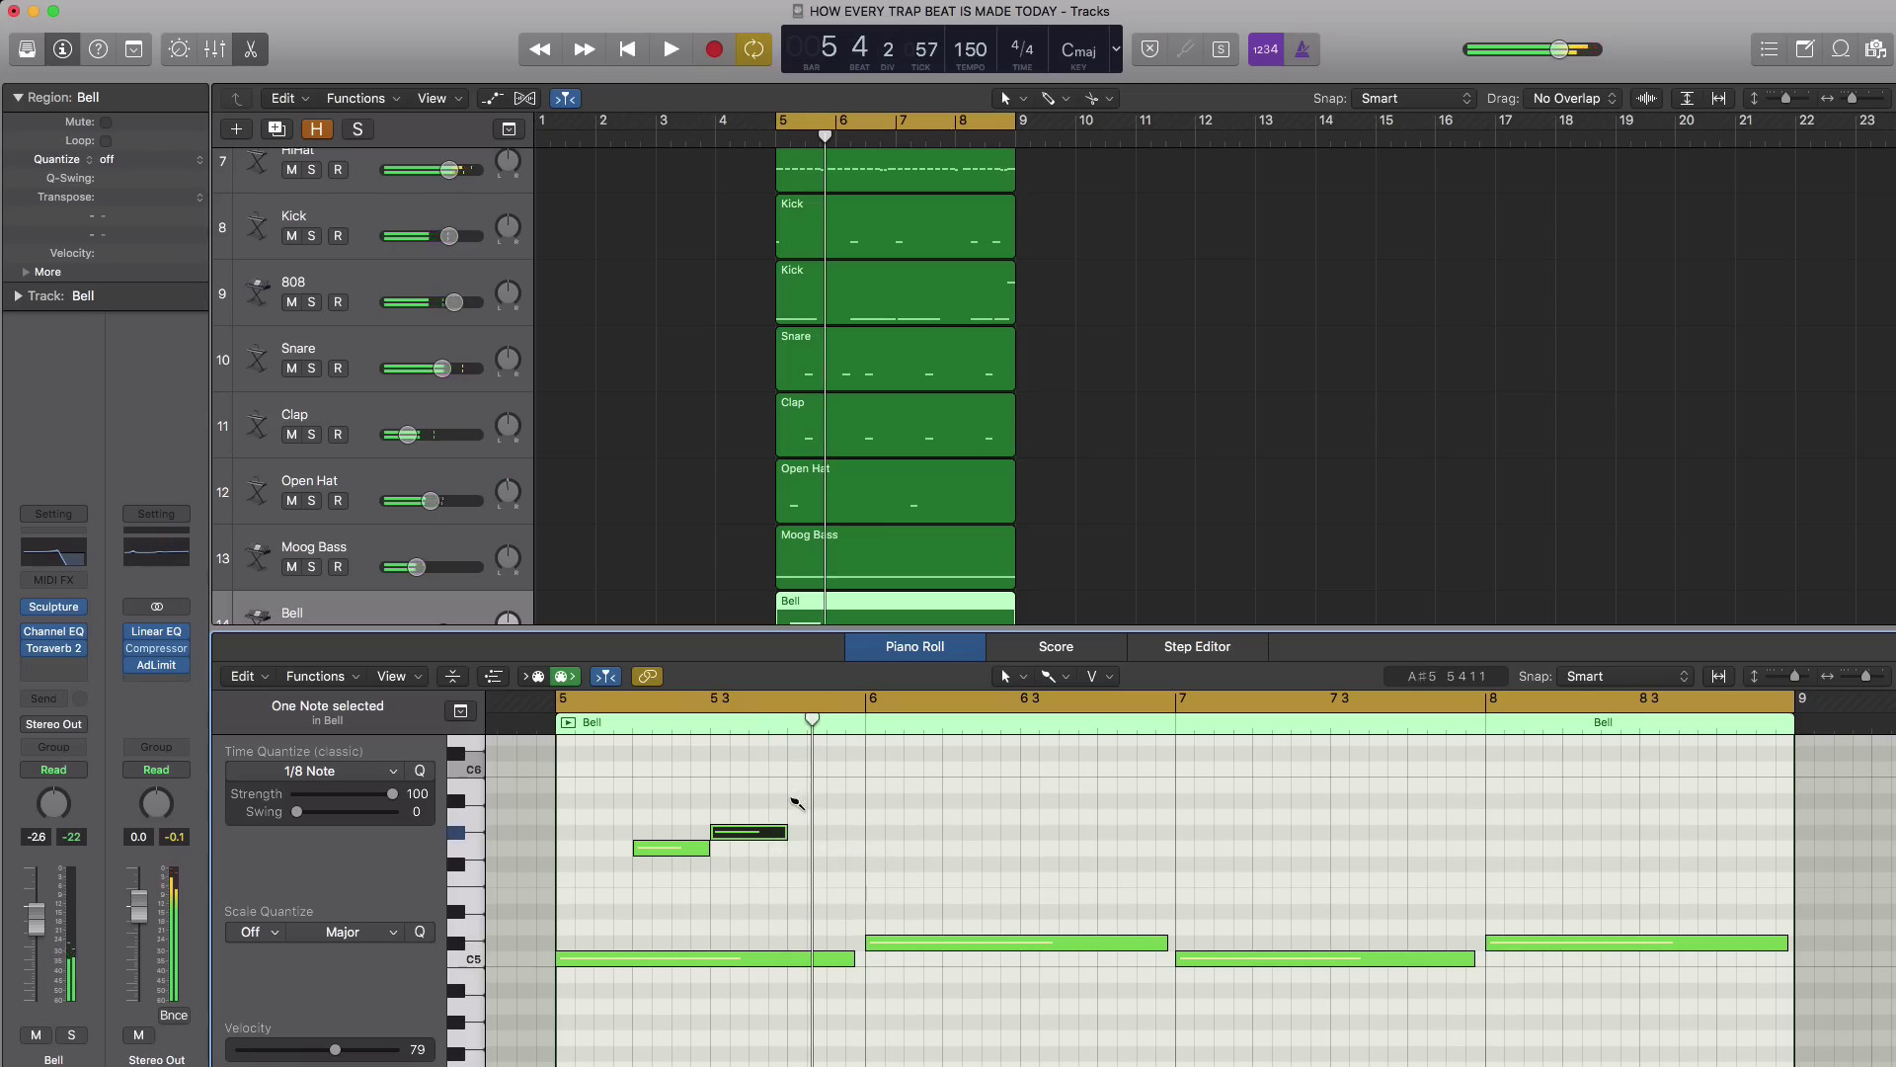
Add an A#5 note late in bar 5 reaching bar 6, and lengthen the F#5 note.
{"action": "left_click", "coordinate": [797, 800], "text": "super"}
{"action": "left_click_drag", "start_coordinate": [826, 801], "coordinate": [855, 810]}
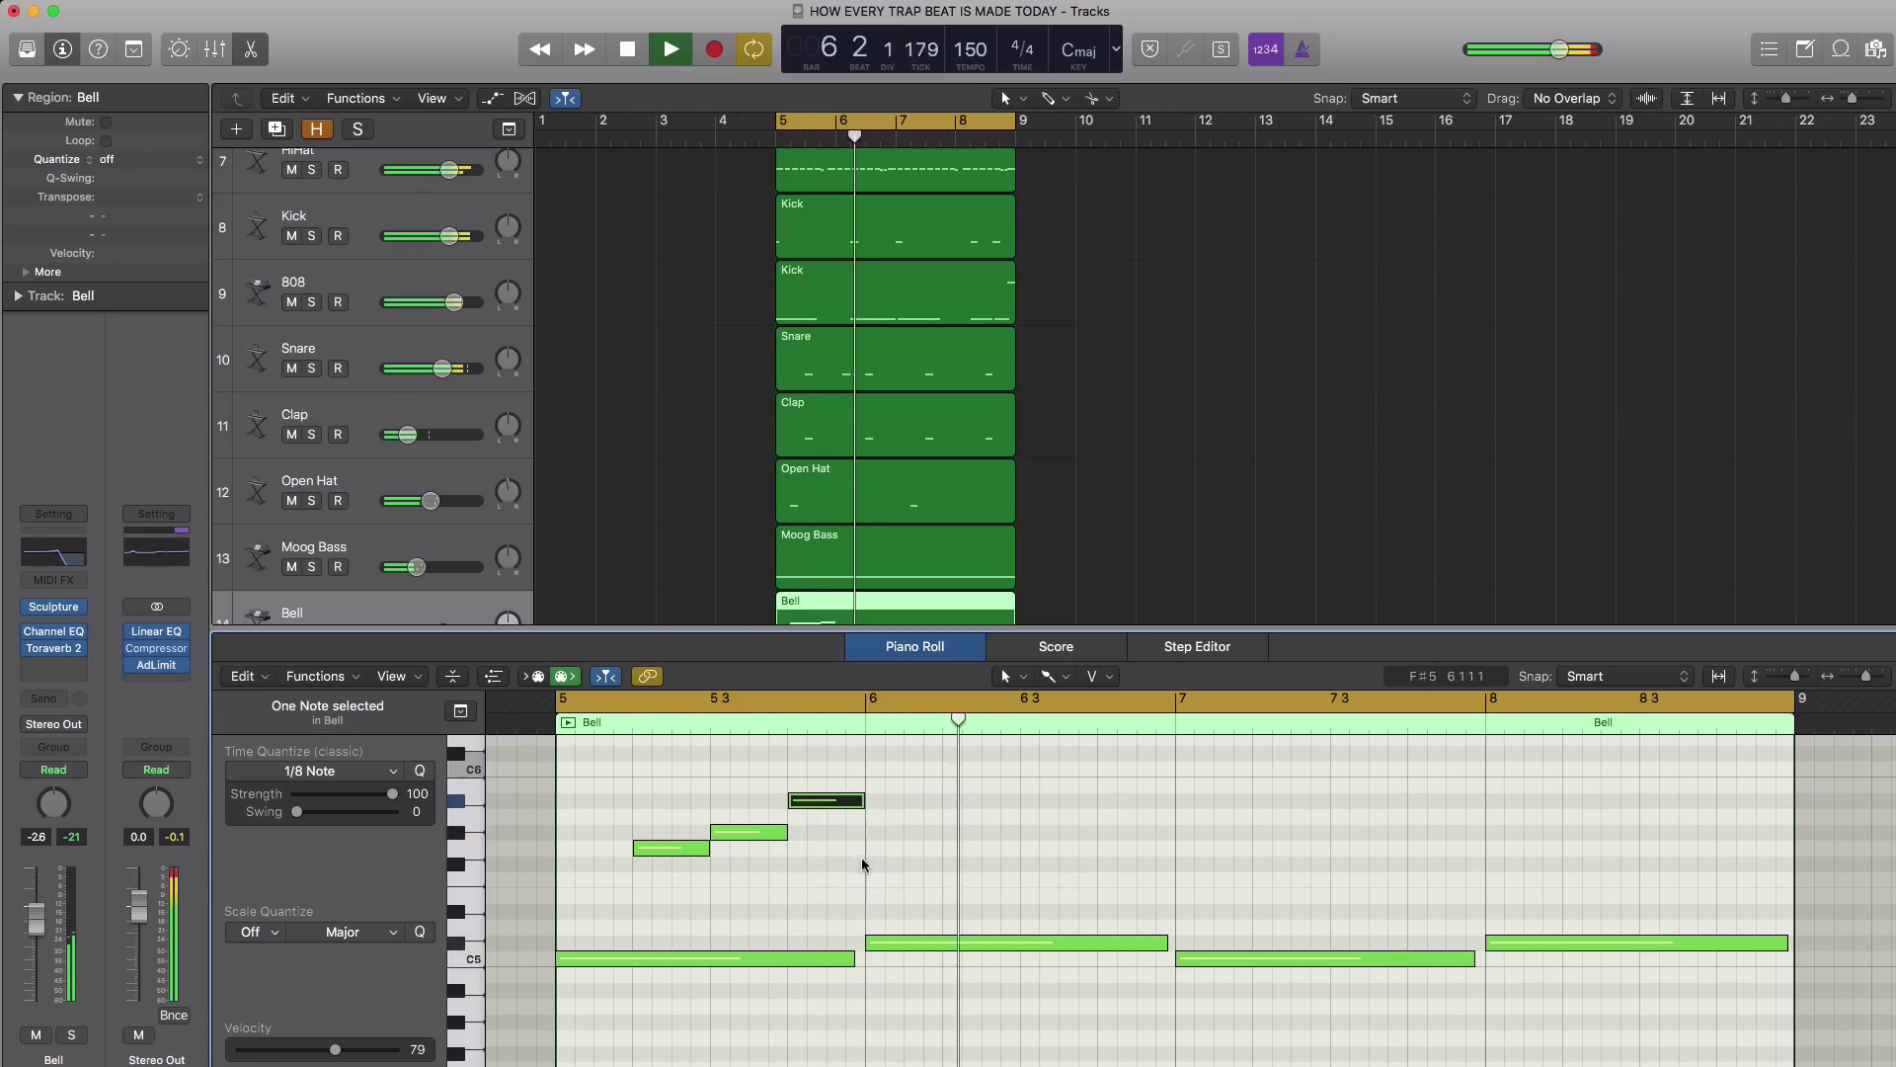
{"action": "key", "text": "space"}
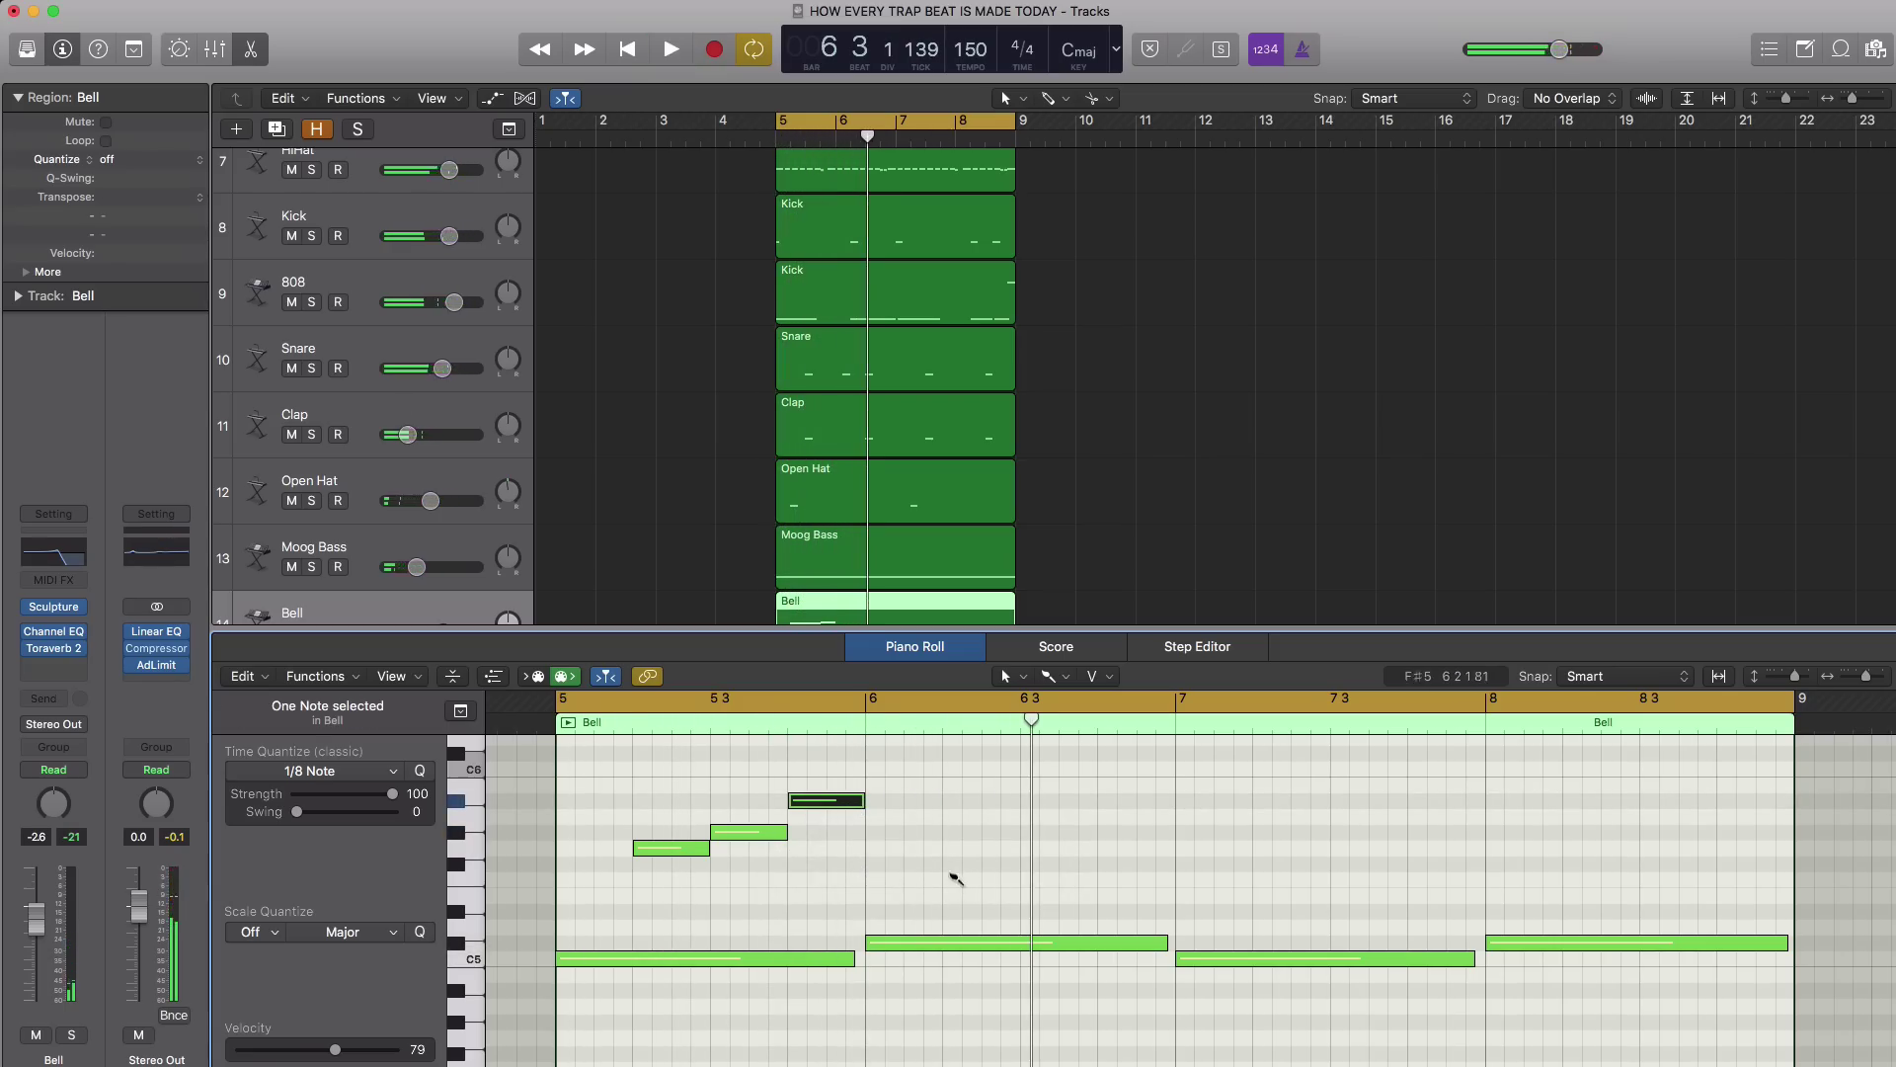
{"action": "left_click", "coordinate": [950, 867]}
{"action": "left_click_drag", "start_coordinate": [980, 865], "coordinate": [1185, 909]}
Add an A#5 and a C6 note later in bar 6, the C6 ending at bar 7.
{"action": "left_click", "coordinate": [1028, 801], "text": "super"}
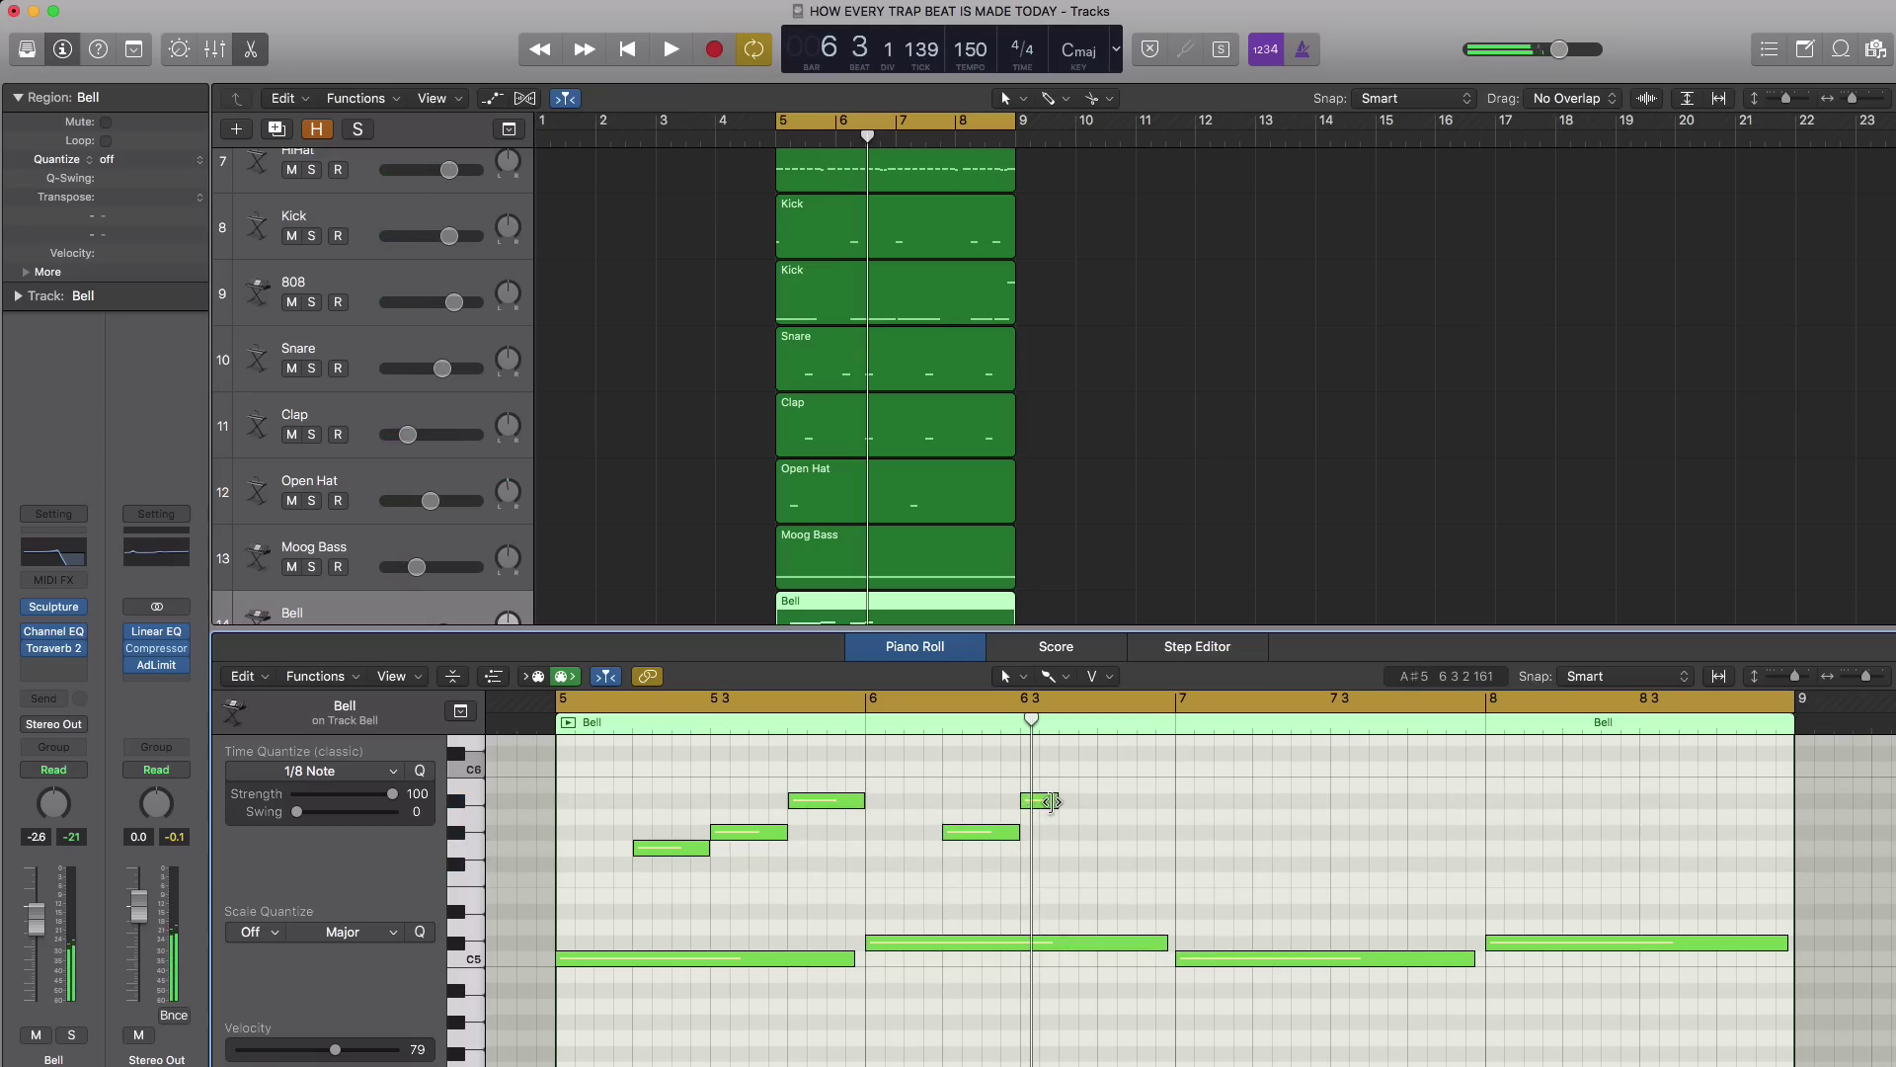
{"action": "left_click_drag", "start_coordinate": [1051, 801], "coordinate": [1094, 803]}
{"action": "key", "text": "space"}
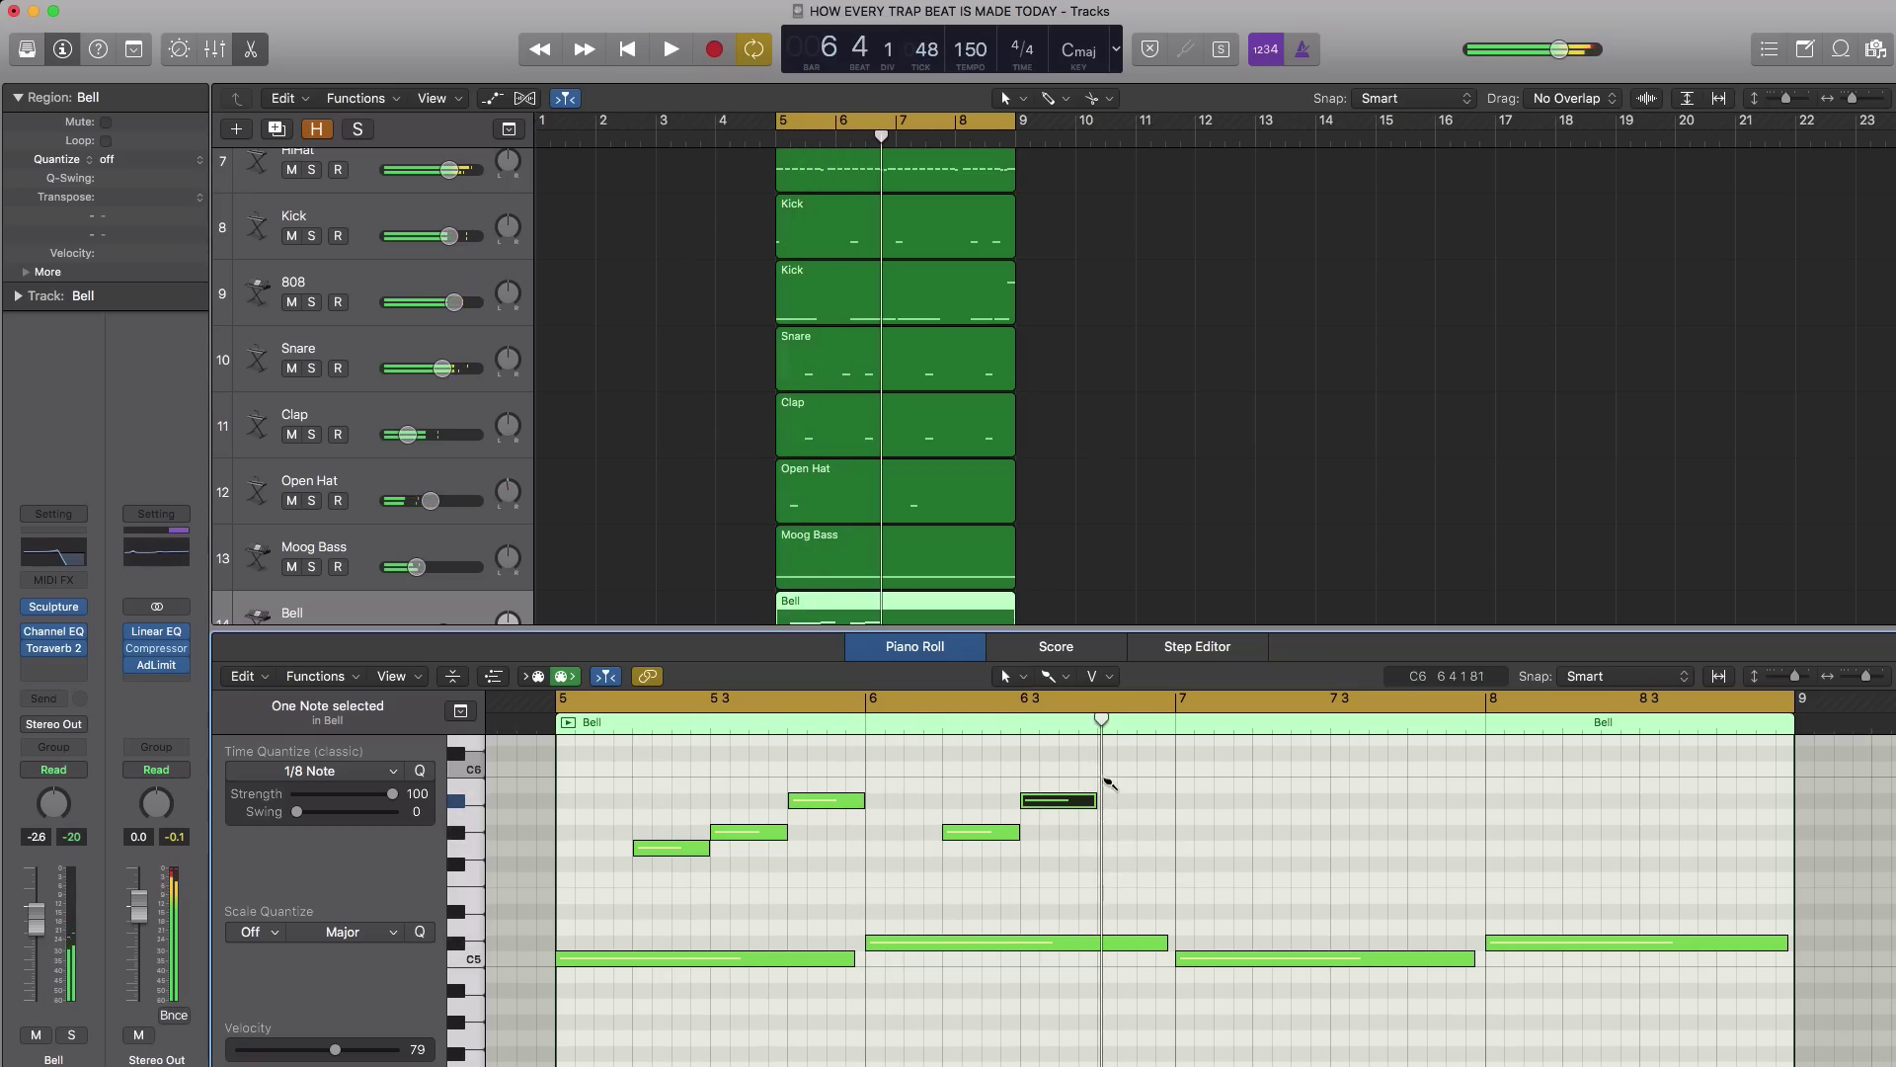
{"action": "left_click", "coordinate": [1115, 769], "text": "super"}
{"action": "left_click_drag", "start_coordinate": [1134, 770], "coordinate": [1168, 771]}
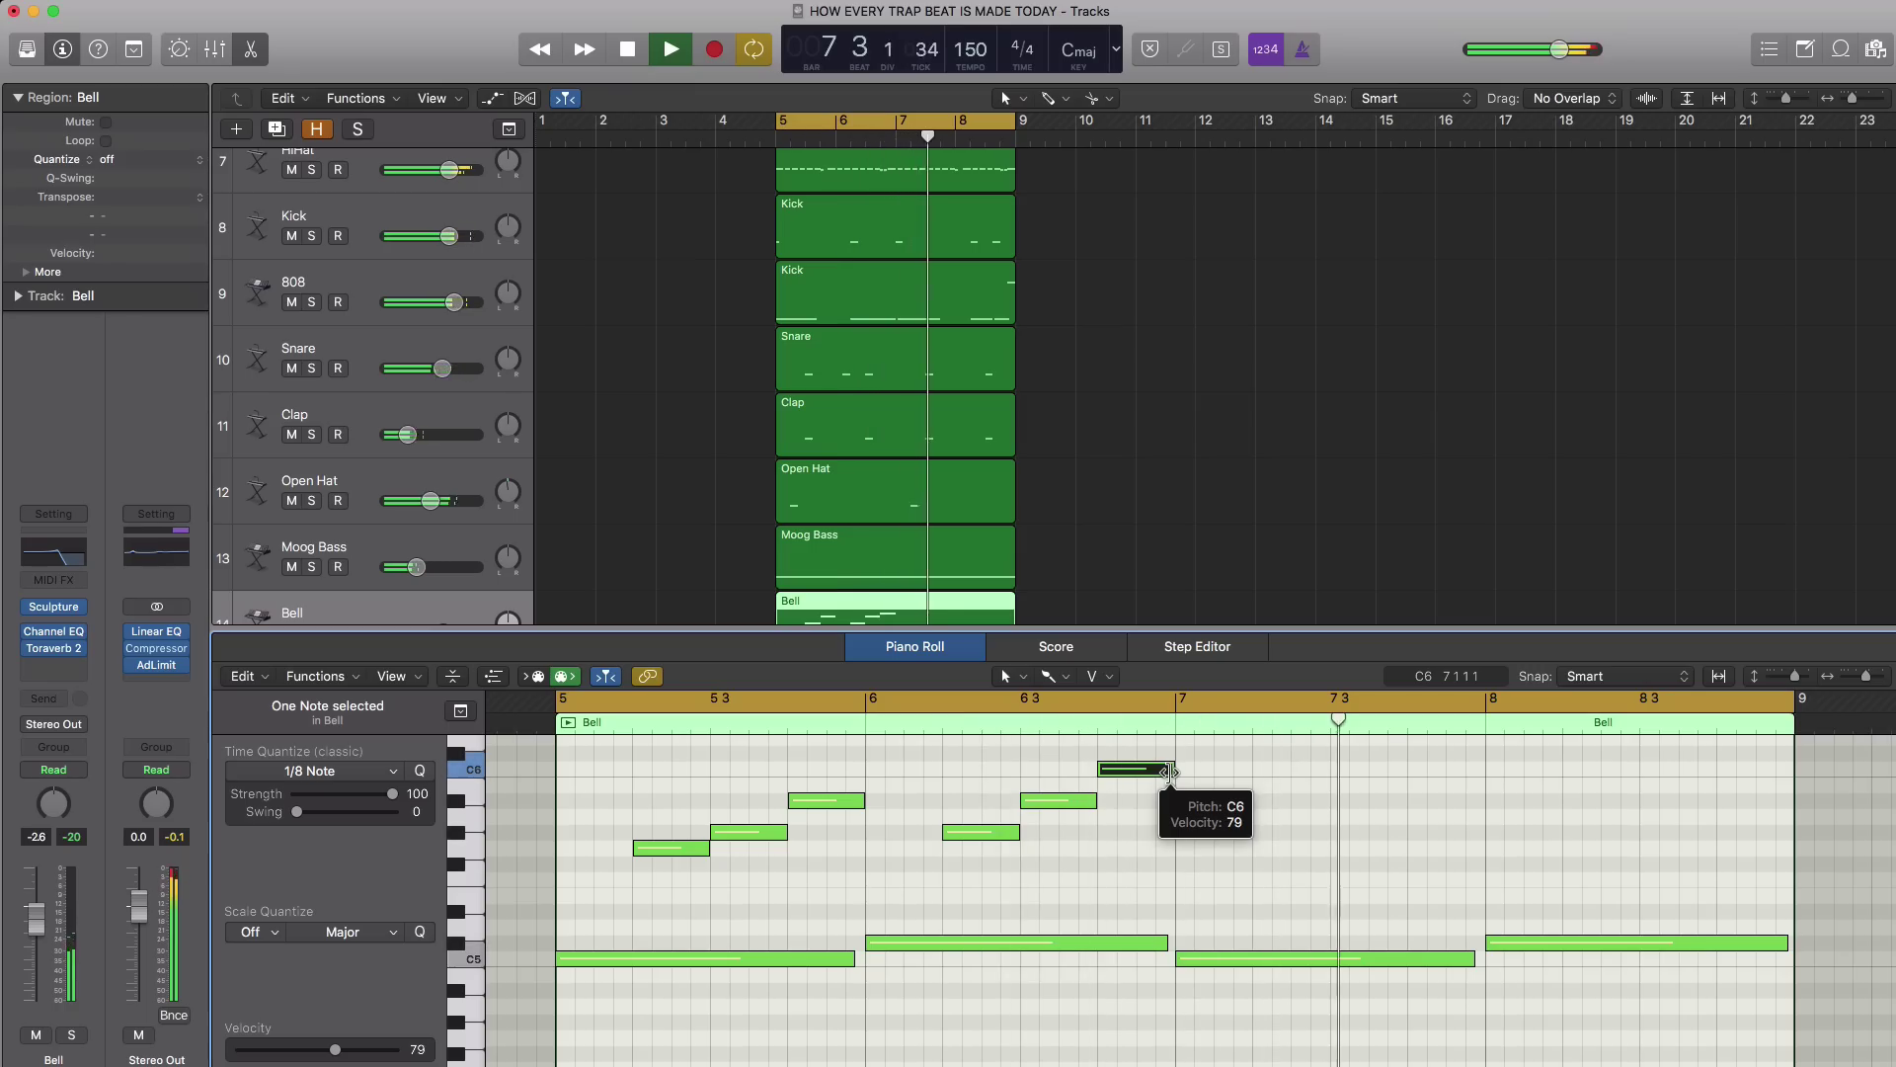
{"action": "key", "text": "space"}
Copy the six melody notes two bars later to bar 7 and play the bell part back.
{"action": "left_click_drag", "start_coordinate": [1162, 865], "coordinate": [669, 755]}
{"action": "left_click_drag", "start_coordinate": [675, 855], "coordinate": [1291, 855]}
{"action": "left_click", "coordinate": [1312, 904]}
{"action": "key", "text": "space"}
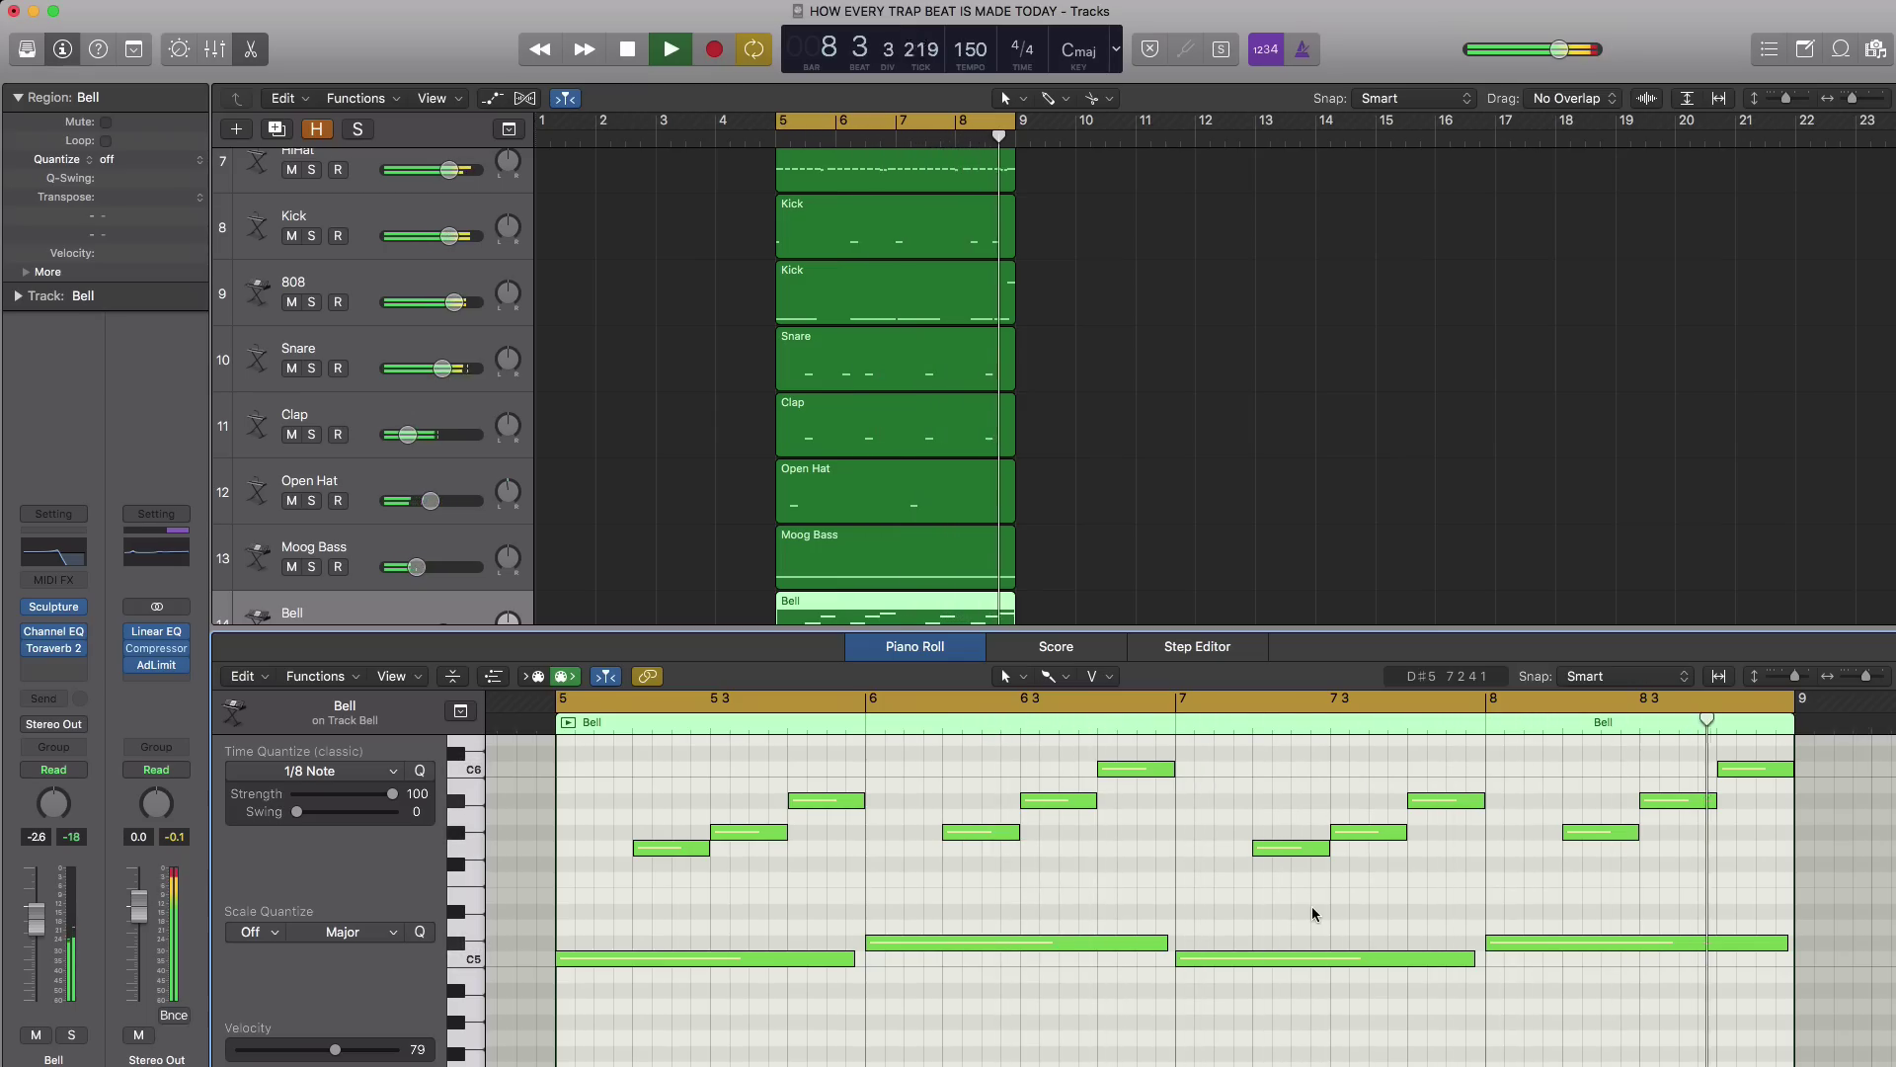
{"action": "key", "text": "space"}
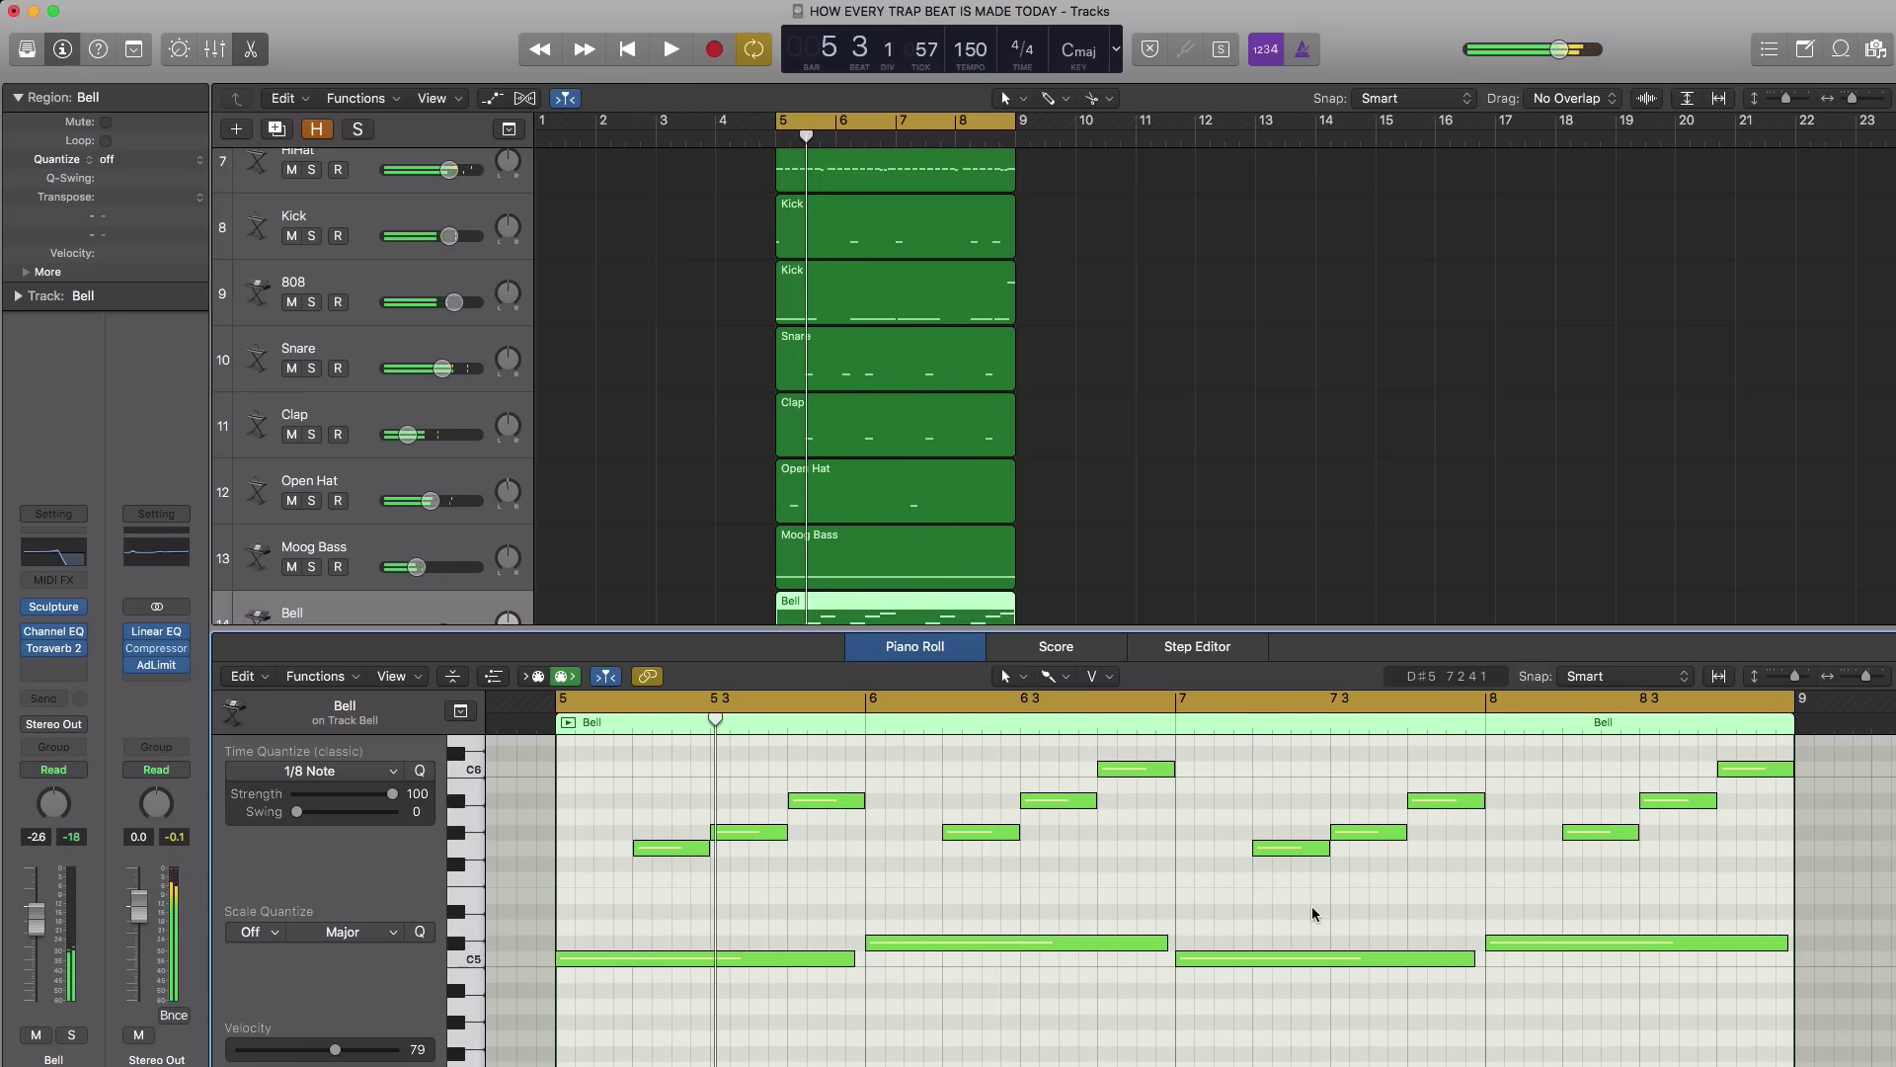
Close the bottom editor, reveal the hidden Vocals folder and move its regions to start at bar 5.
{"action": "key", "text": "x"}
{"action": "key", "text": "x"}
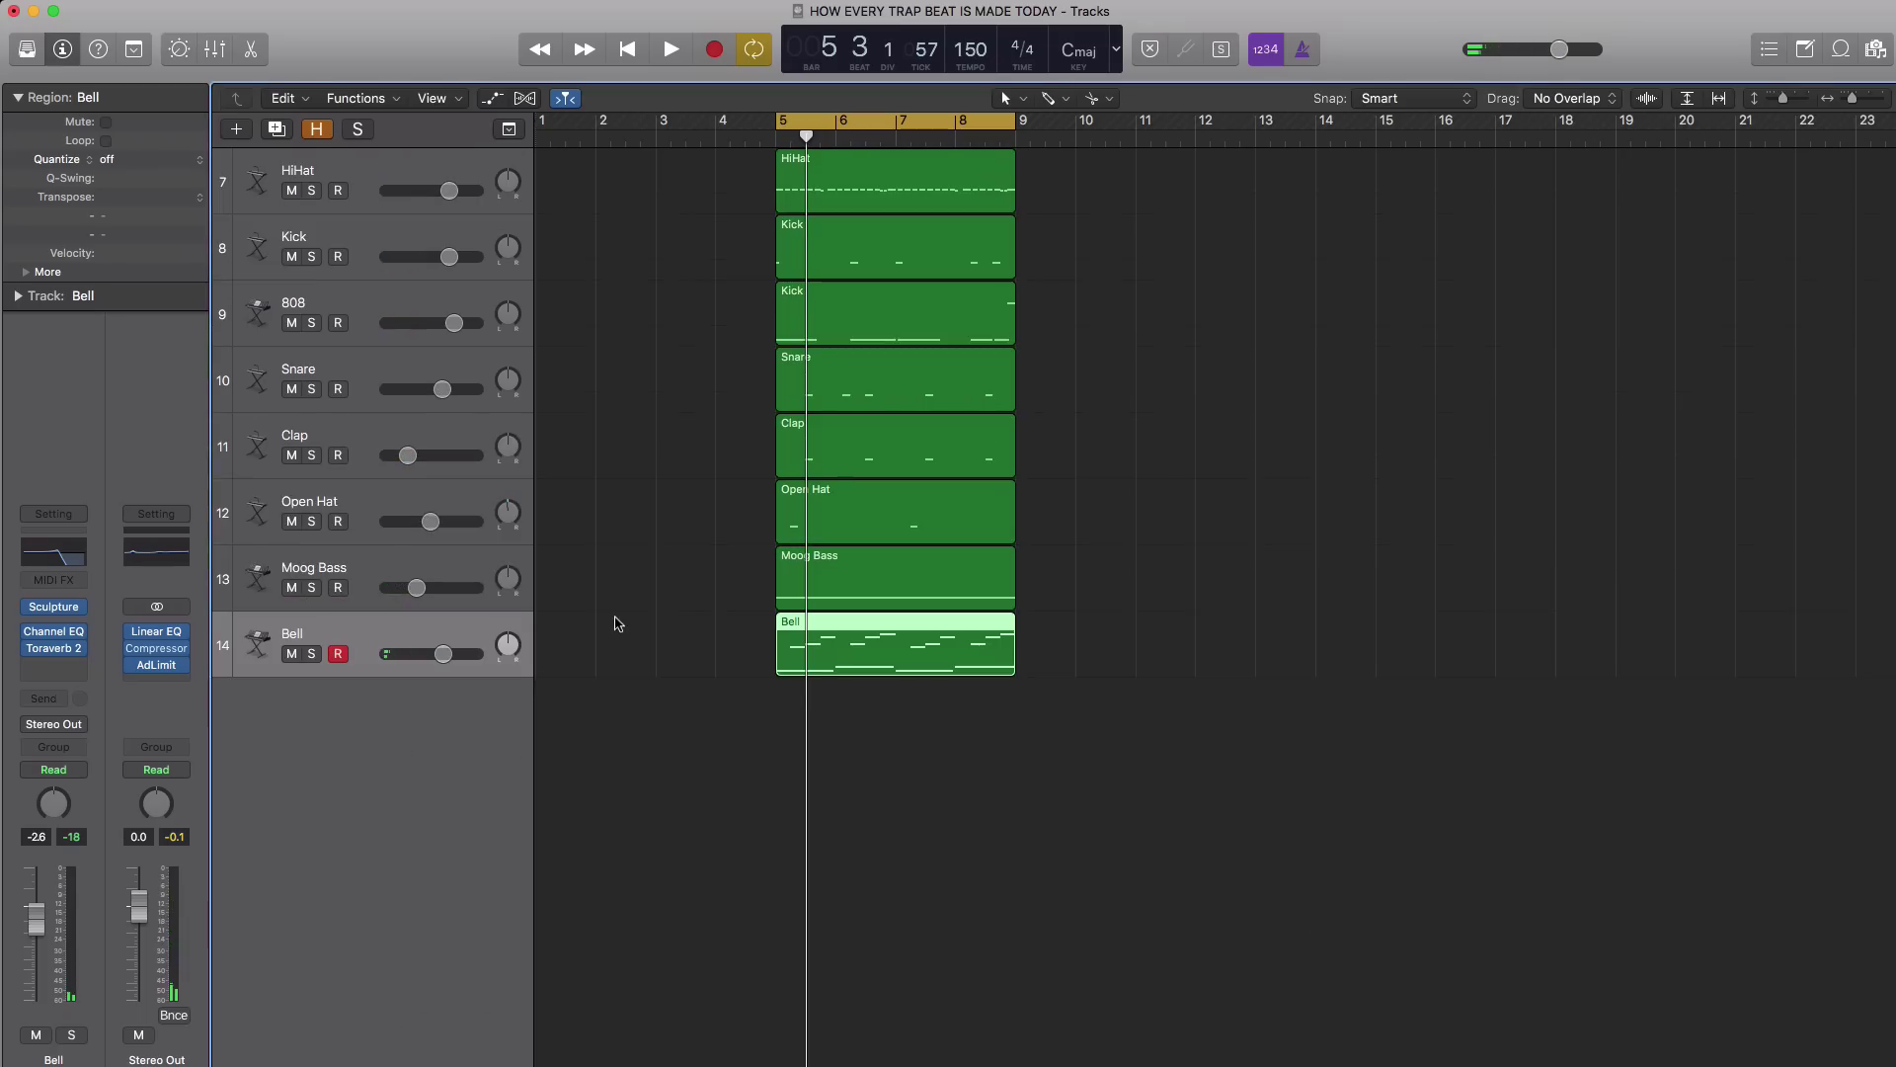
{"action": "key", "text": "h"}
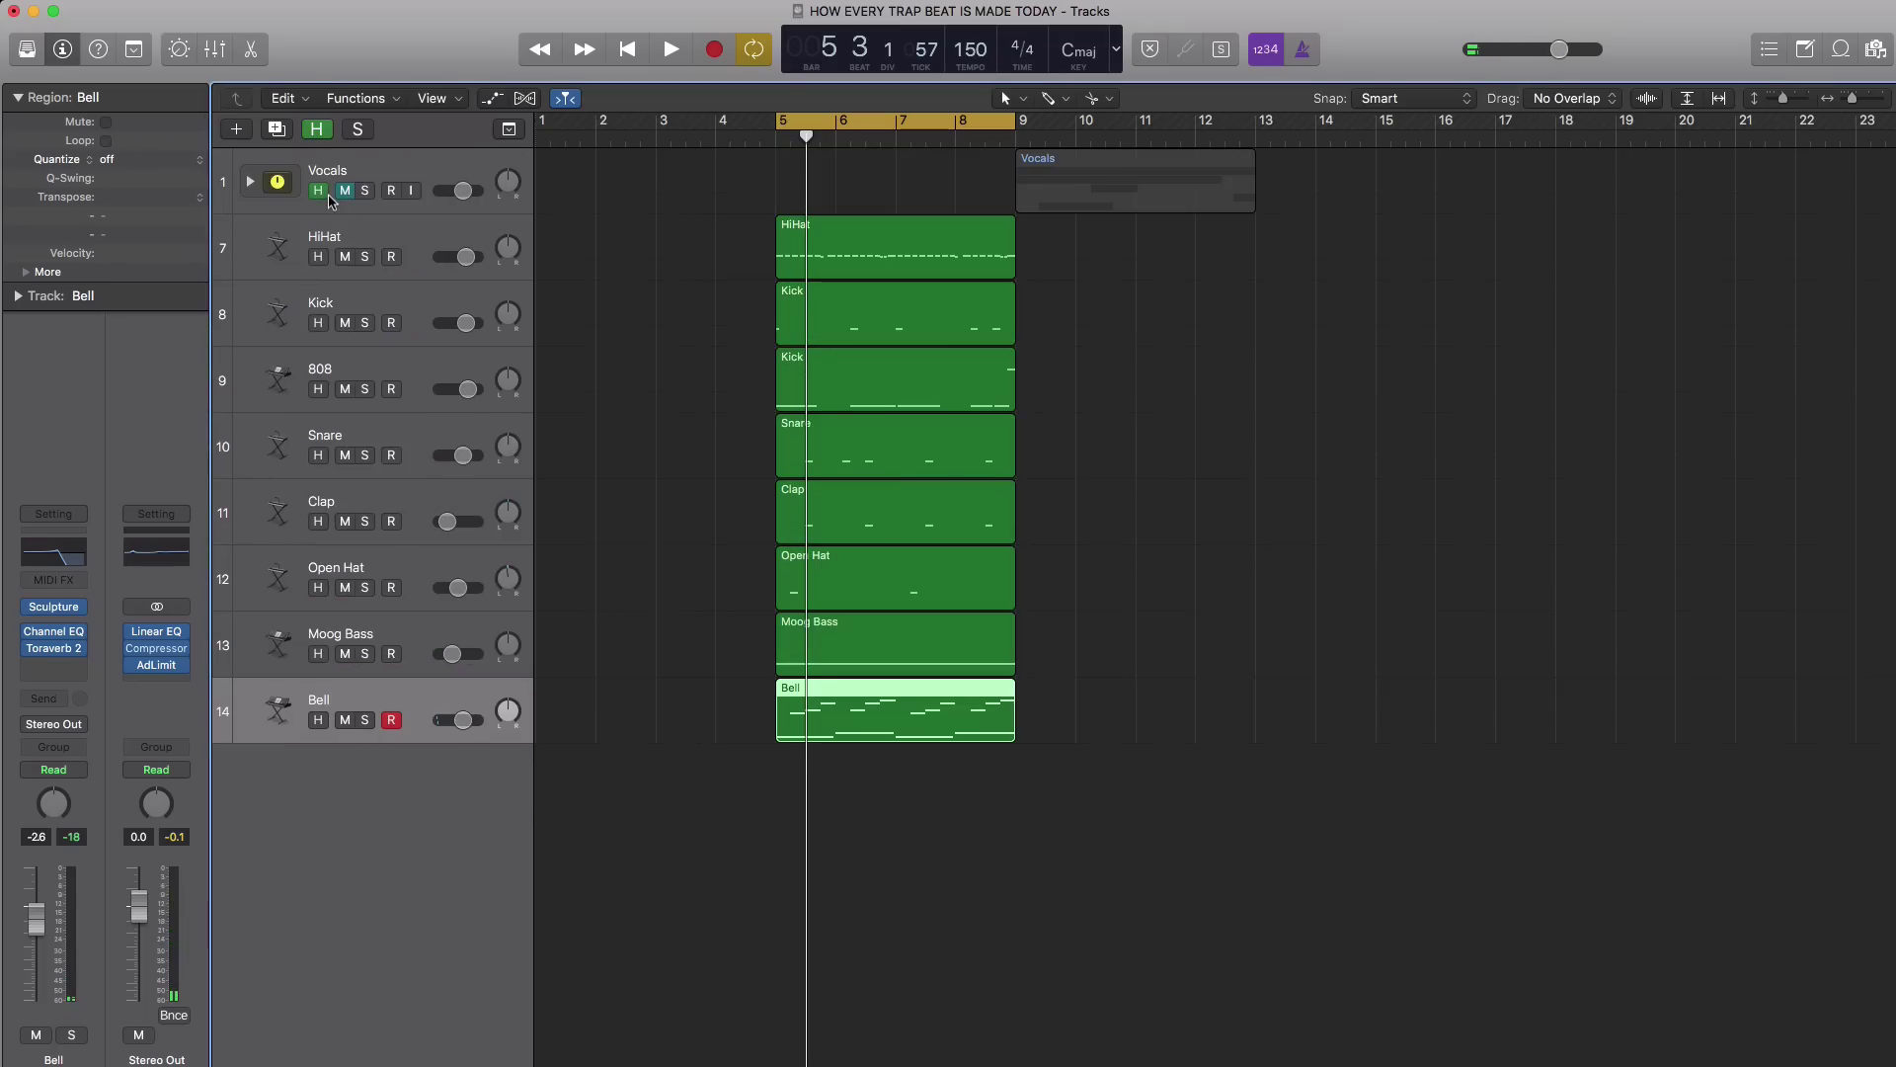
{"action": "left_click_drag", "start_coordinate": [1127, 199], "coordinate": [891, 195]}
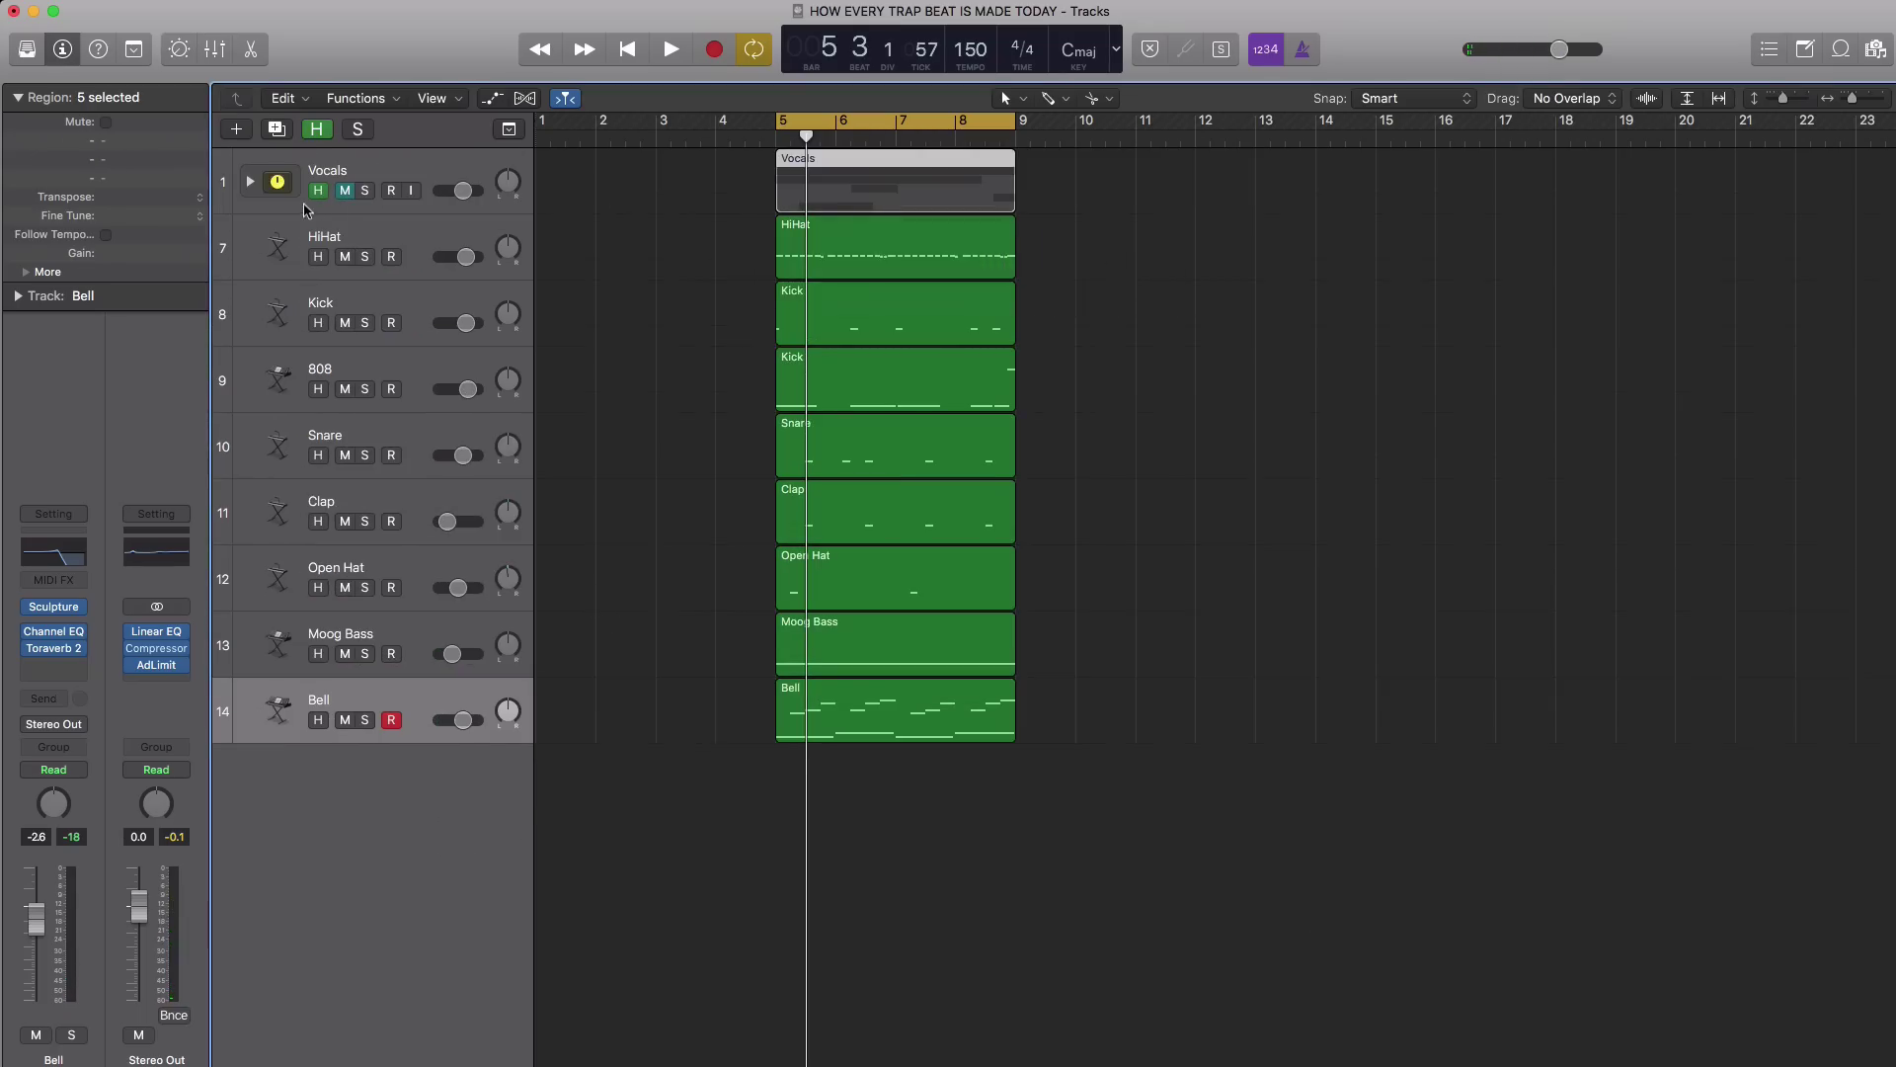
Expand the Vocals folder, select Audio 1, and leave the folder unsoloed.
{"action": "left_click", "coordinate": [365, 192]}
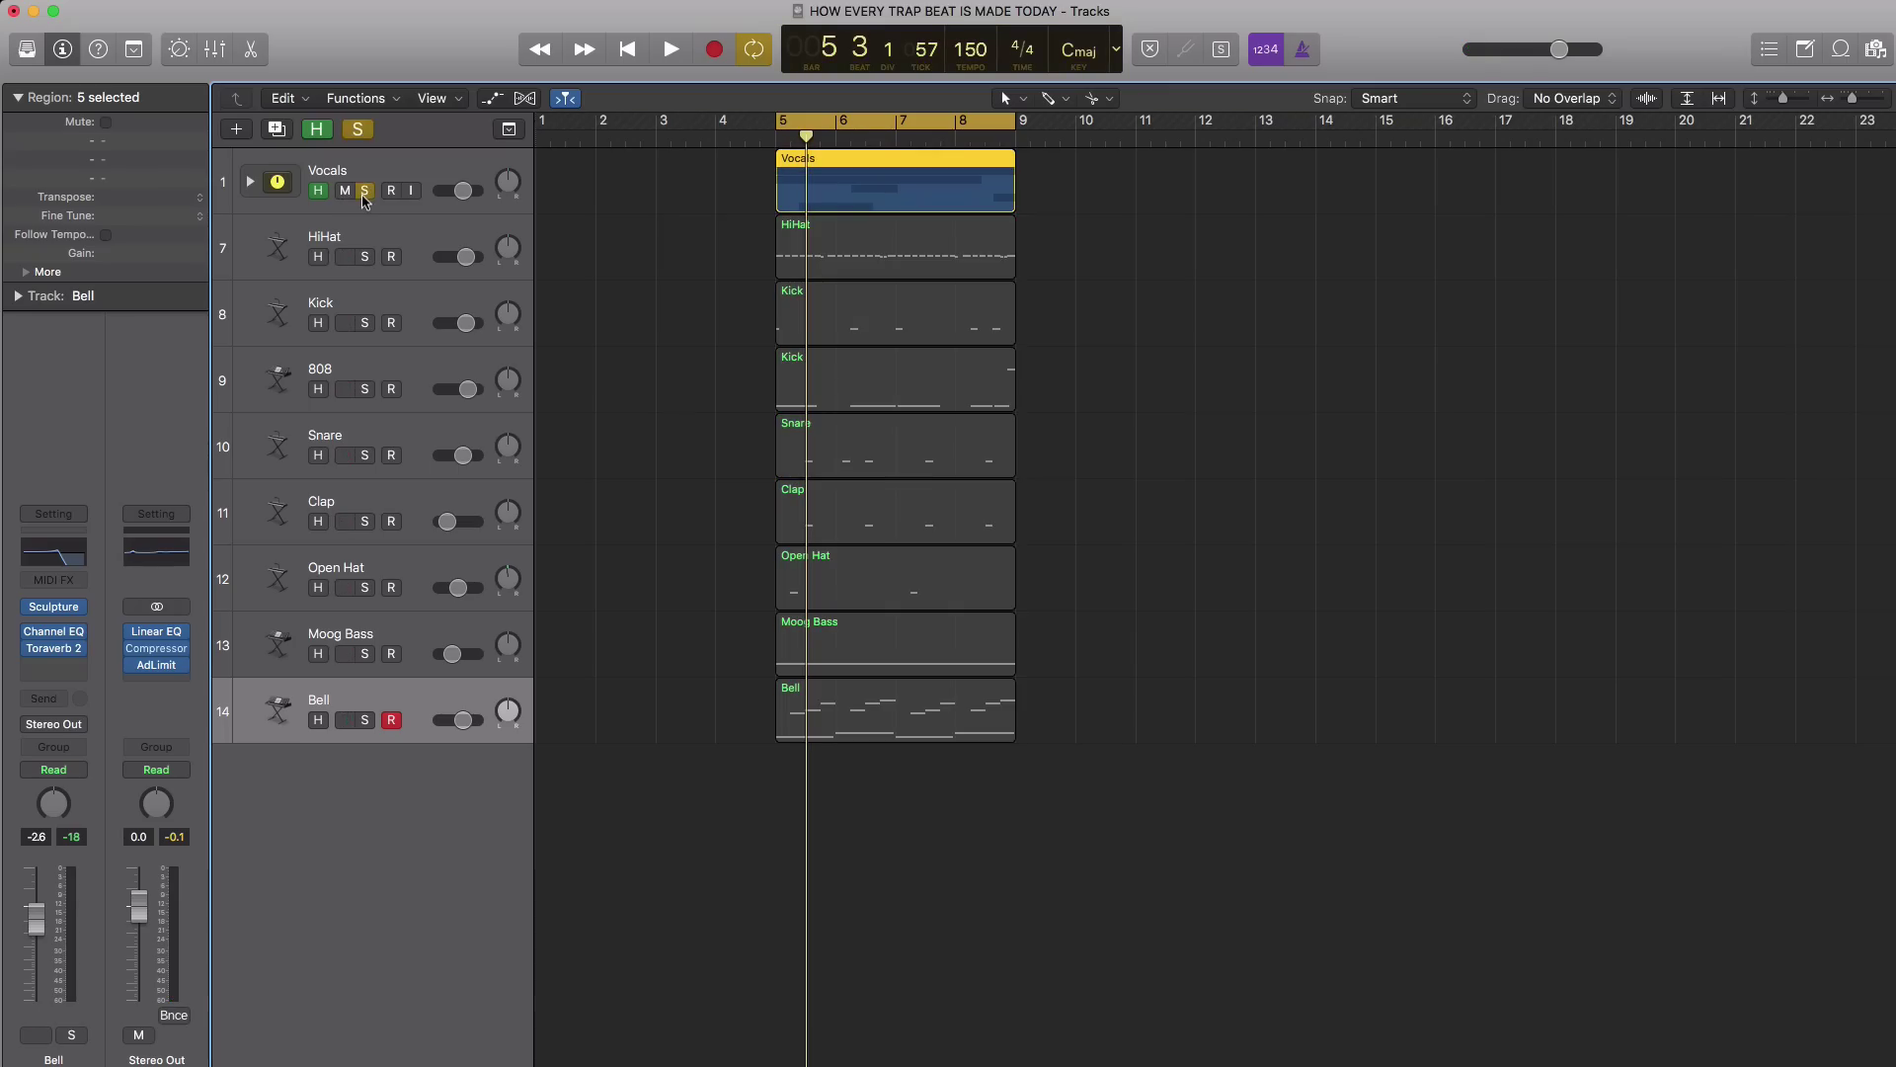
{"action": "left_click", "coordinate": [251, 183]}
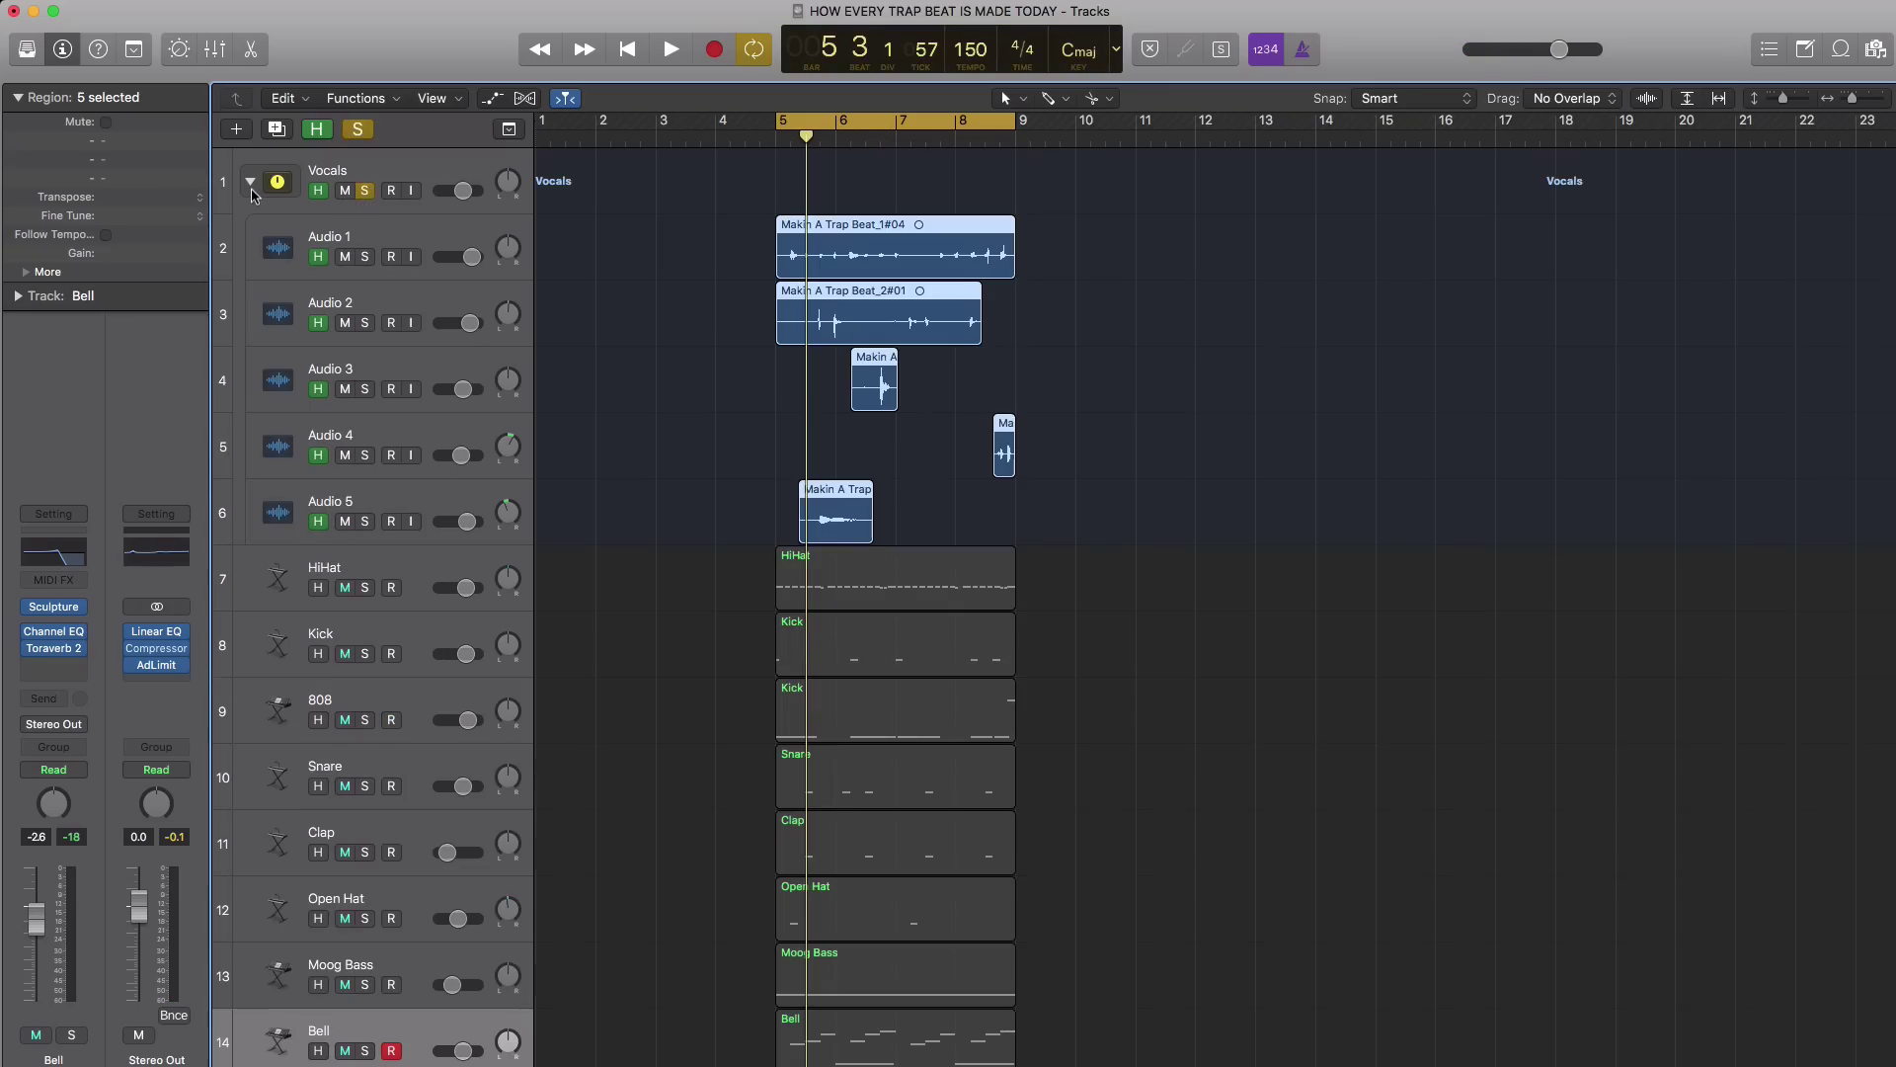
{"action": "left_click", "coordinate": [394, 251]}
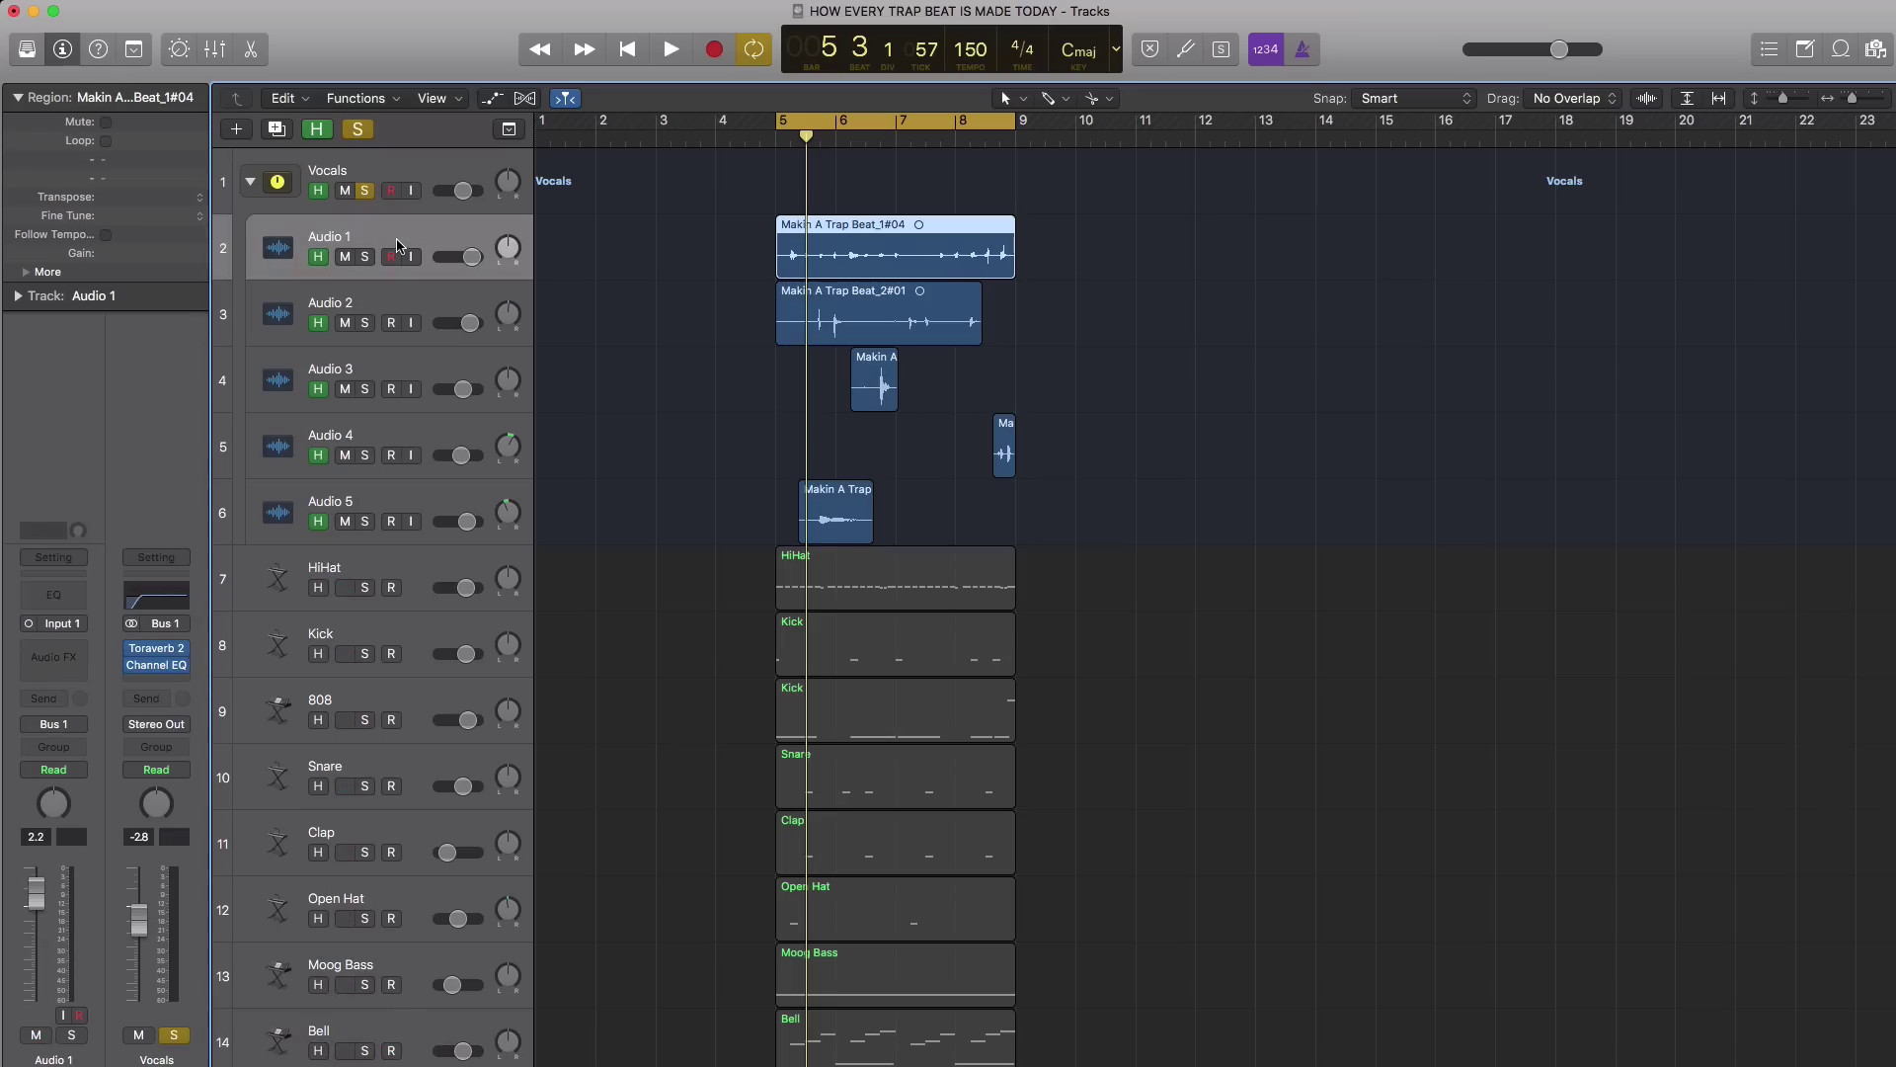
{"action": "left_click", "coordinate": [366, 191]}
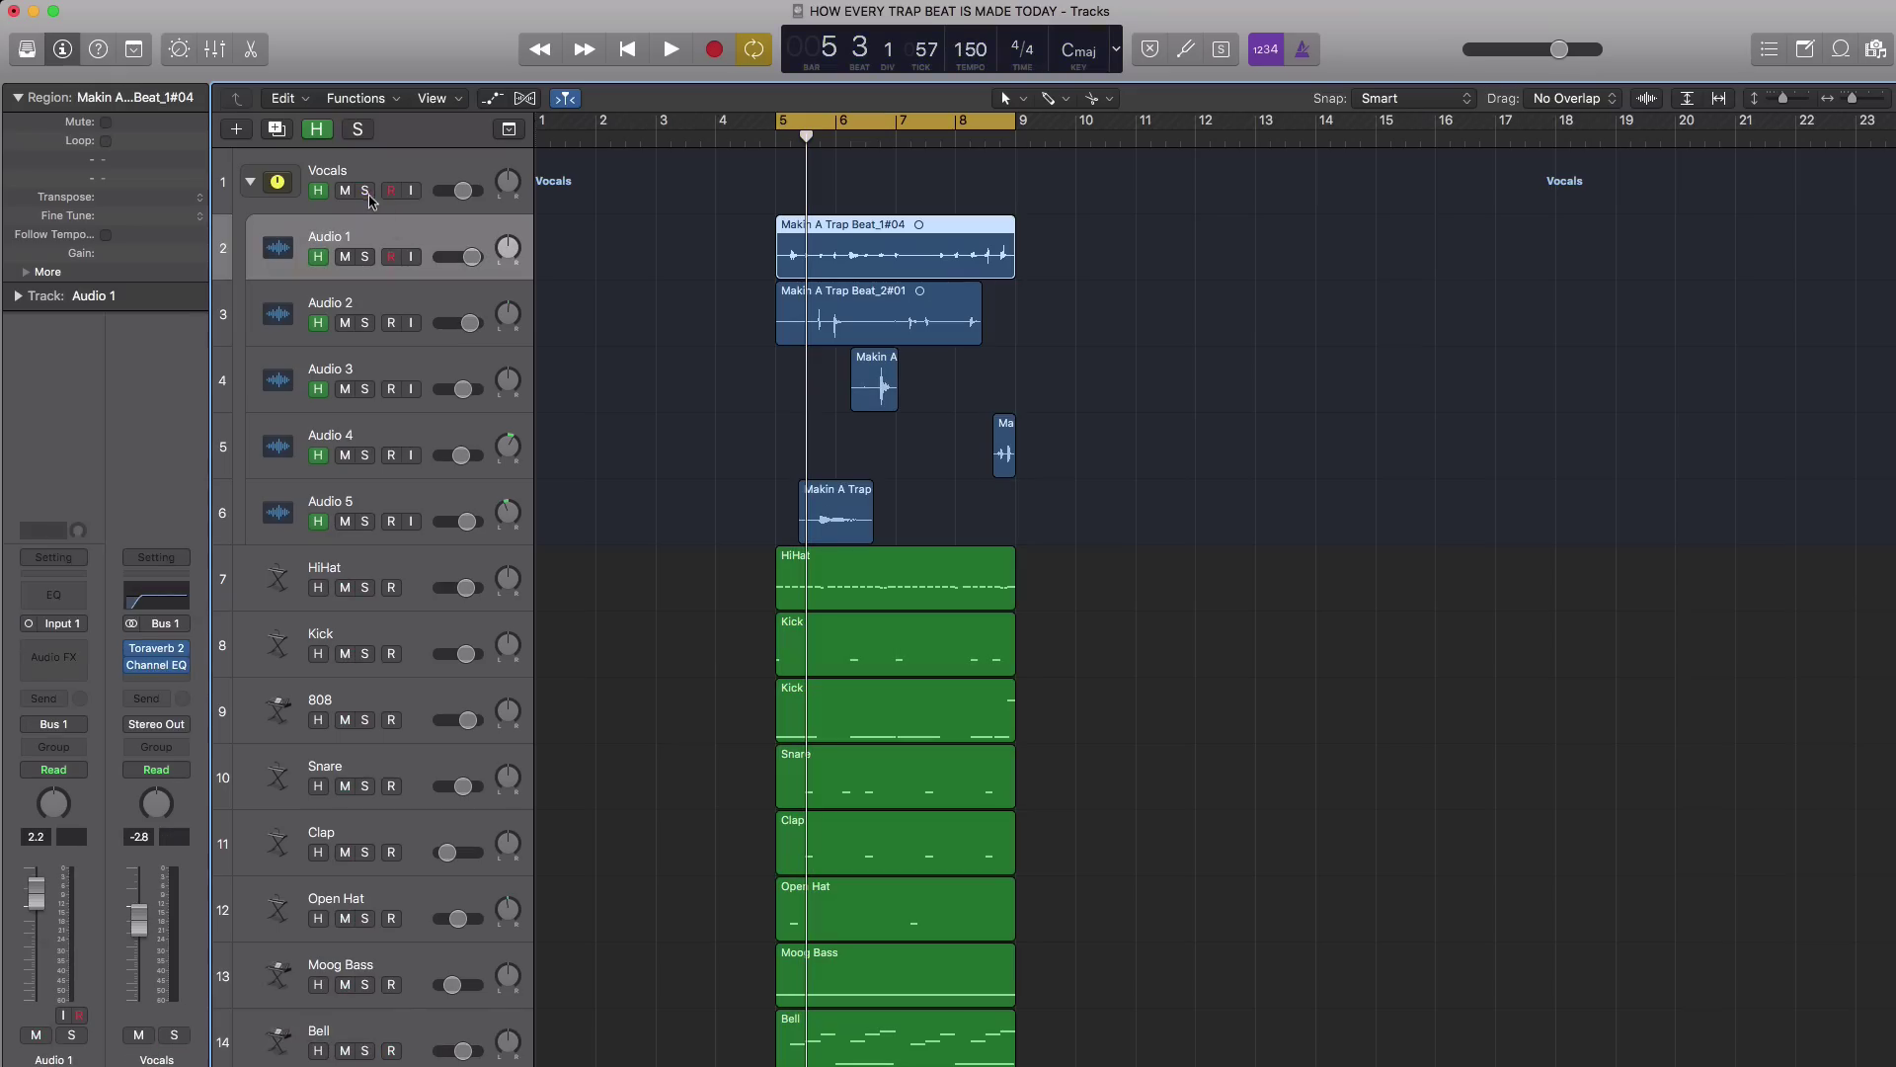
Solo and play Audio 1, then Audio 2, un-soloing each afterwards.
{"action": "left_click", "coordinate": [365, 259]}
{"action": "key", "text": "space"}
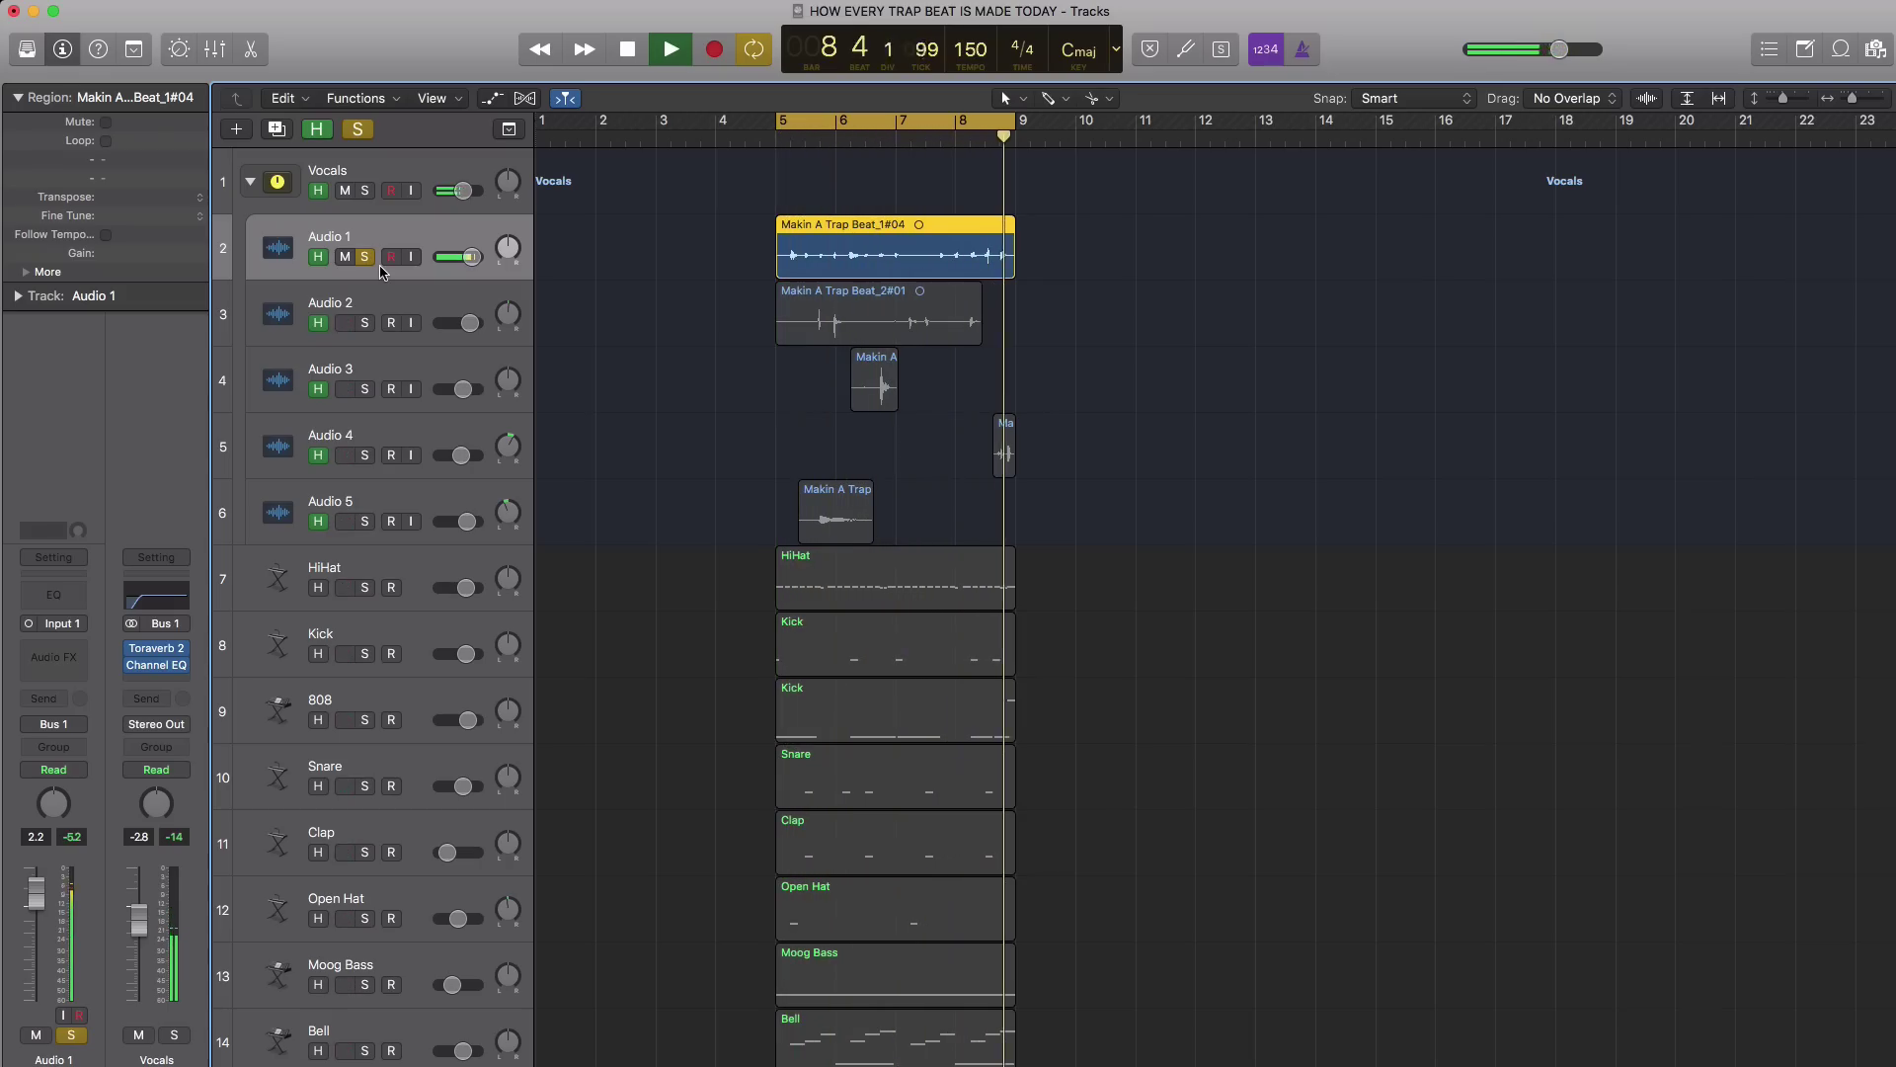
{"action": "key", "text": "space"}
{"action": "left_click", "coordinate": [366, 258]}
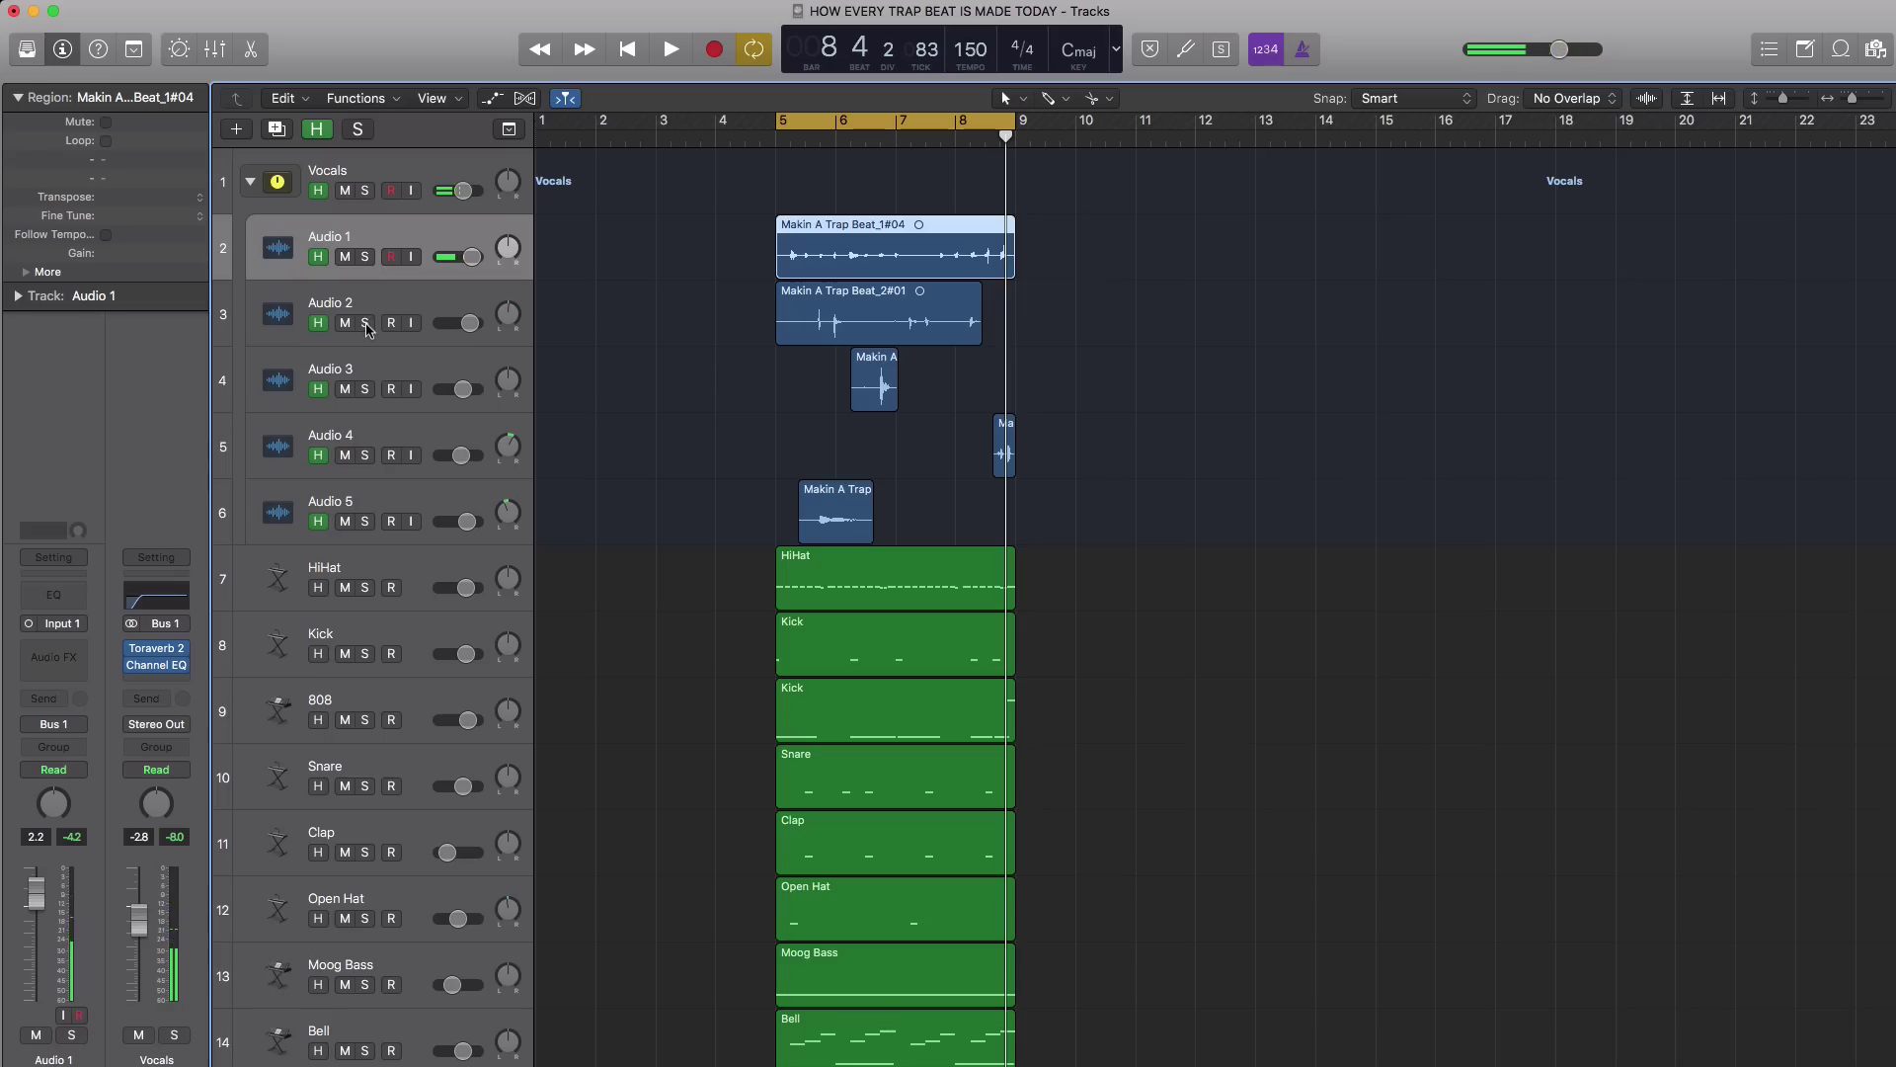
{"action": "left_click", "coordinate": [365, 324]}
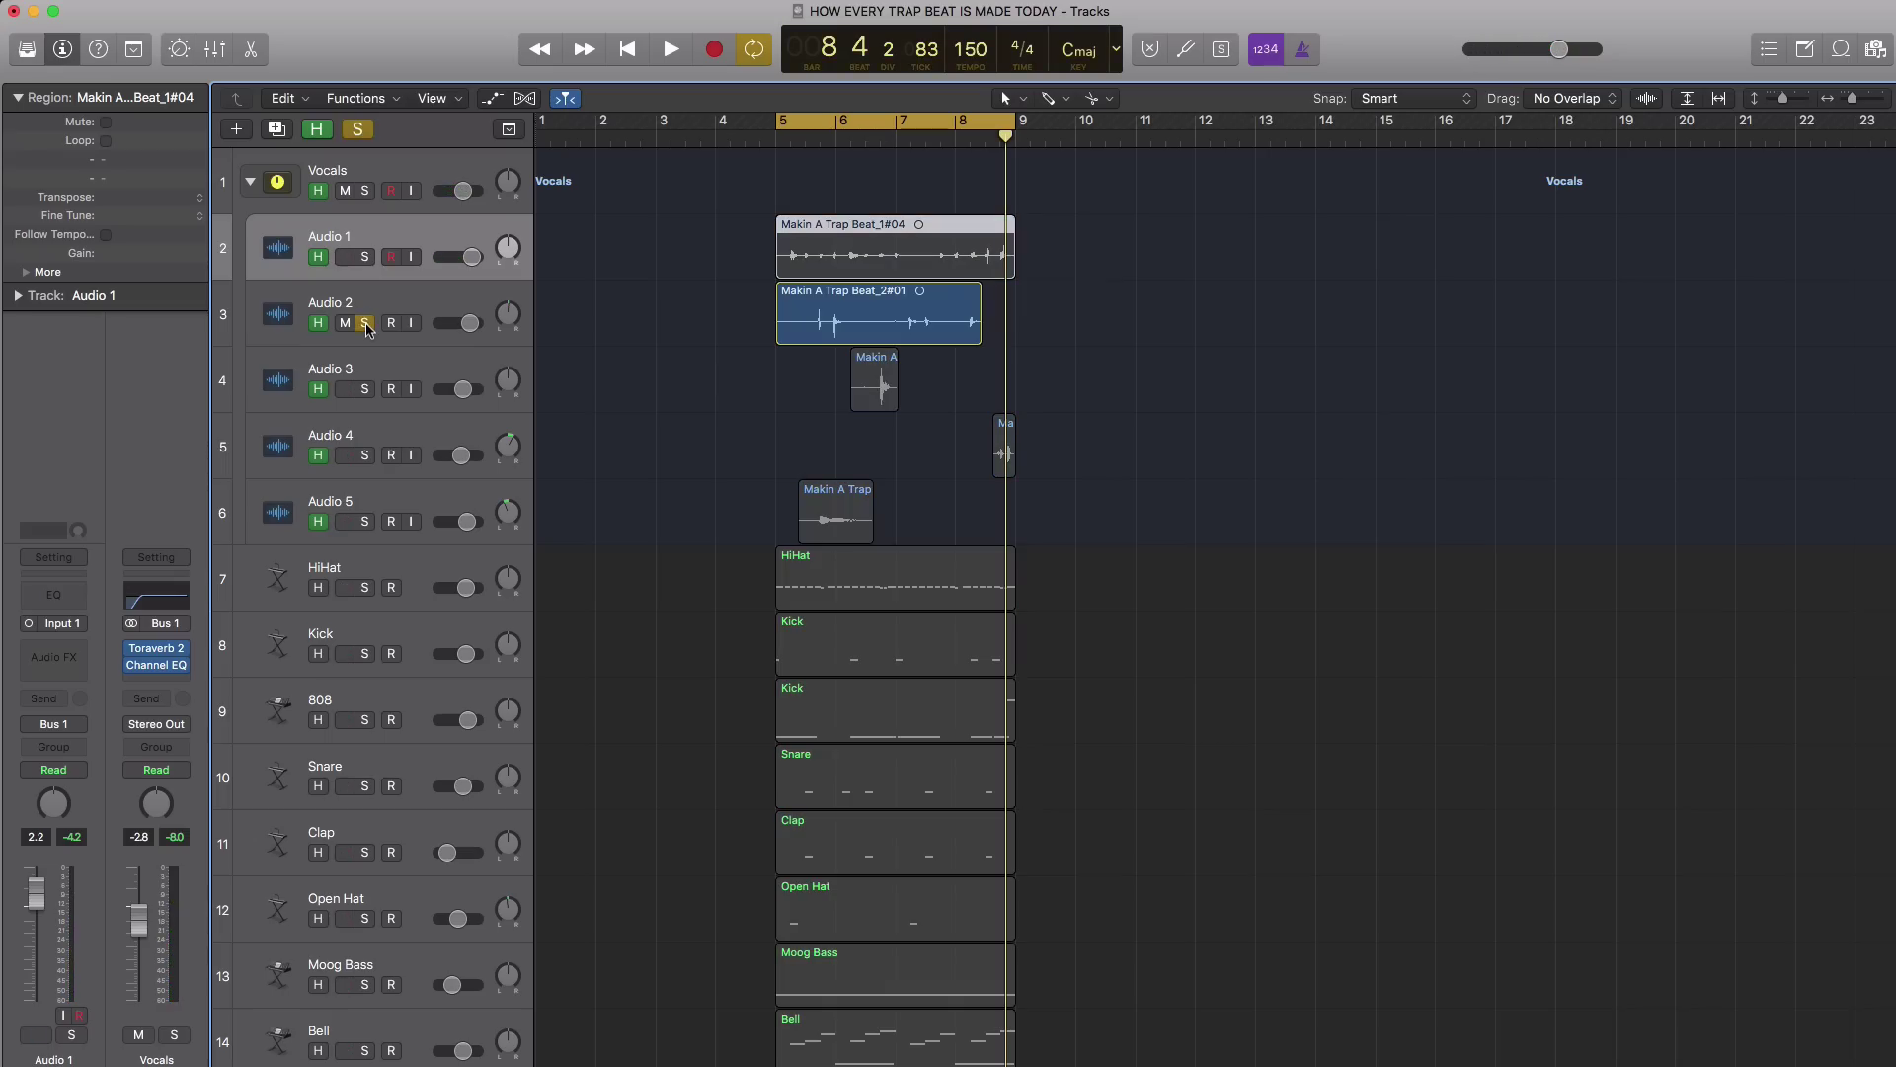
{"action": "key", "text": "space"}
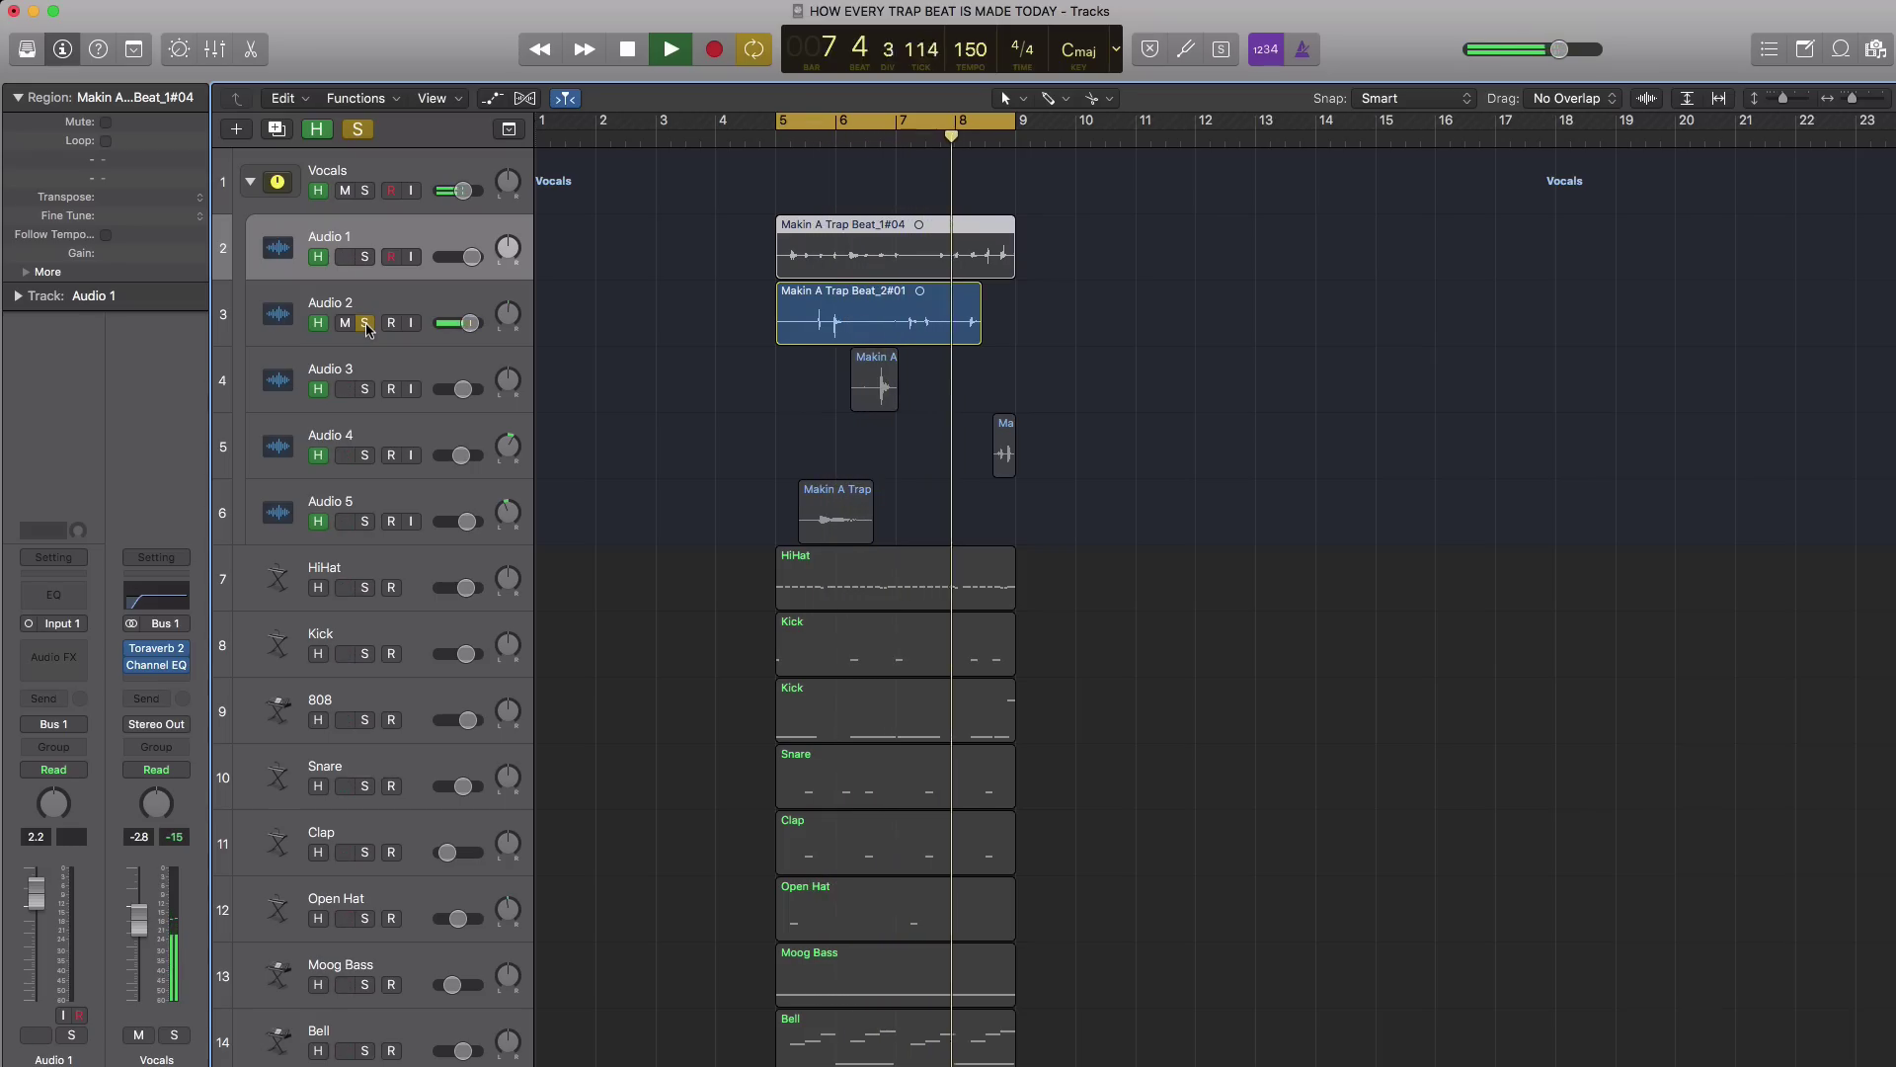
{"action": "key", "text": "space"}
{"action": "left_click", "coordinate": [365, 324]}
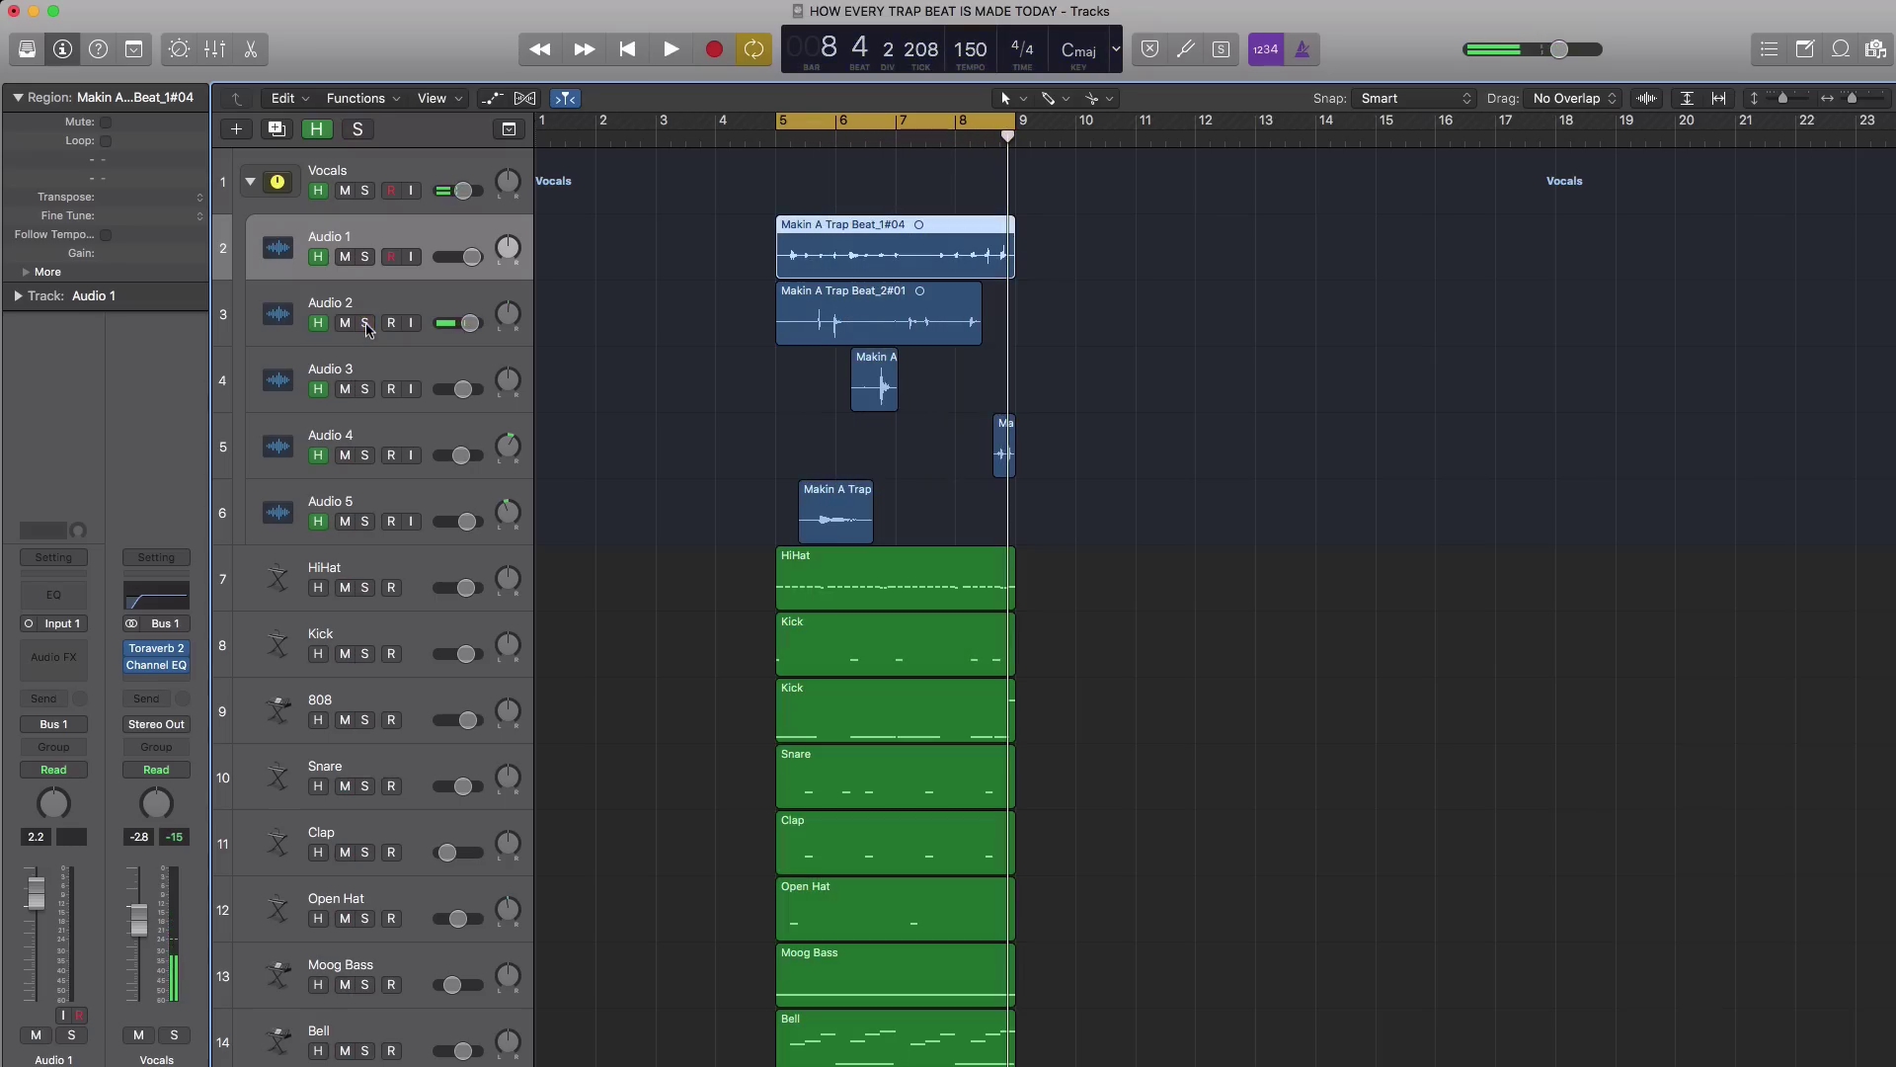
Solo and play Audio 3, then Audio 4, un-soloing each afterwards.
{"action": "left_click", "coordinate": [366, 390]}
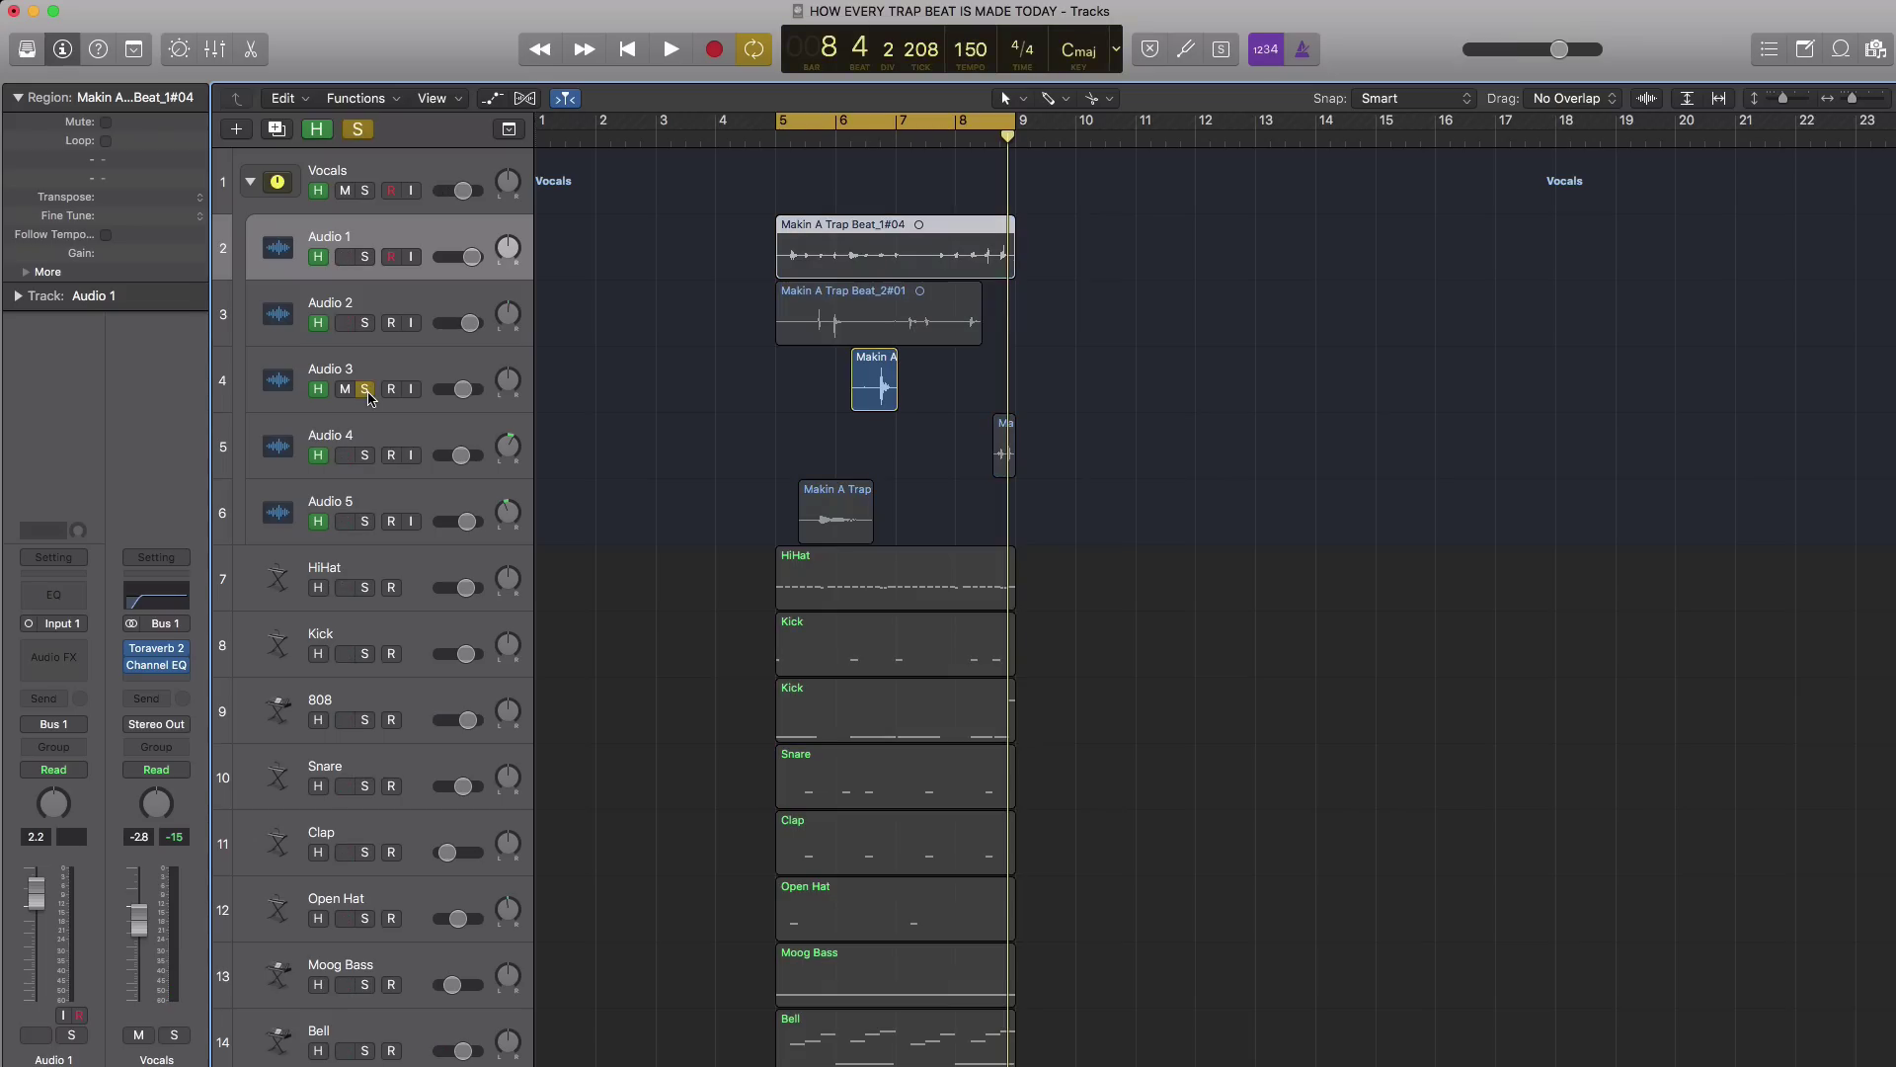
{"action": "key", "text": "space"}
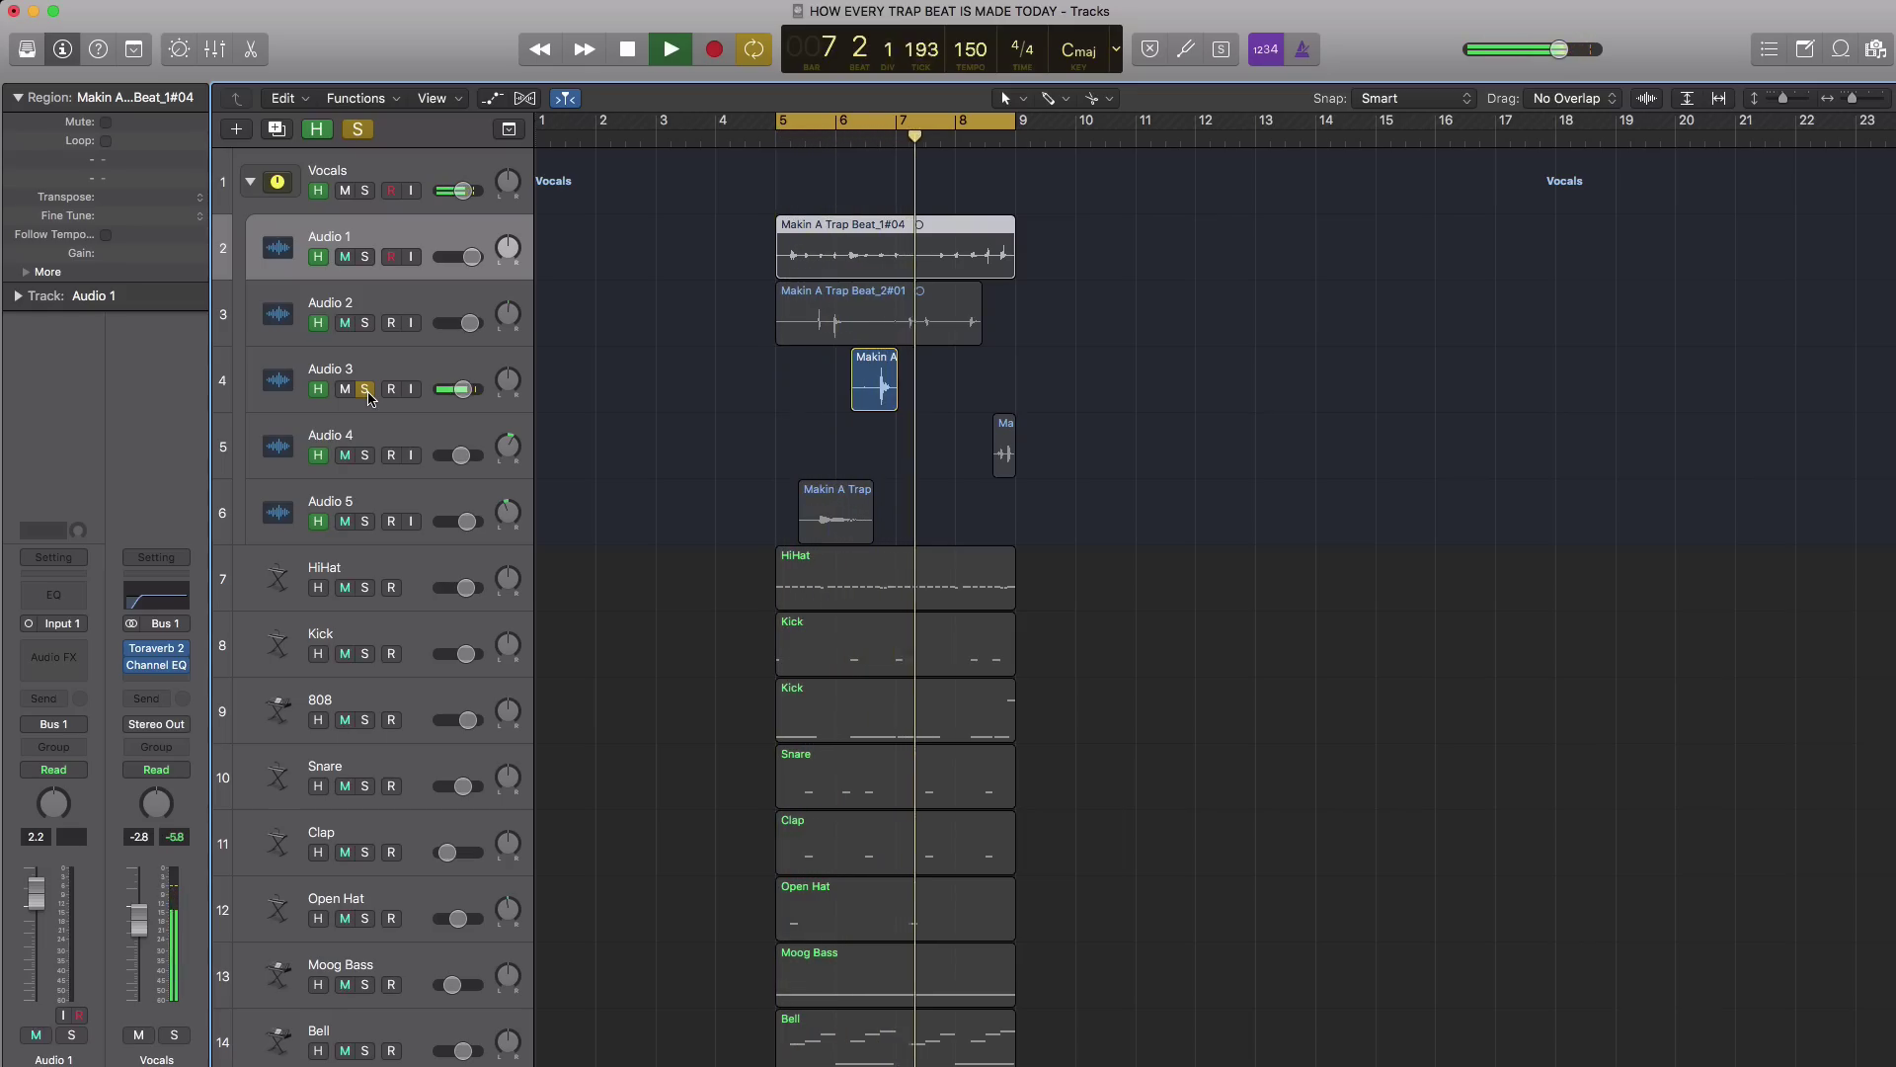
{"action": "key", "text": "space"}
{"action": "left_click", "coordinate": [366, 391]}
{"action": "left_click", "coordinate": [365, 456]}
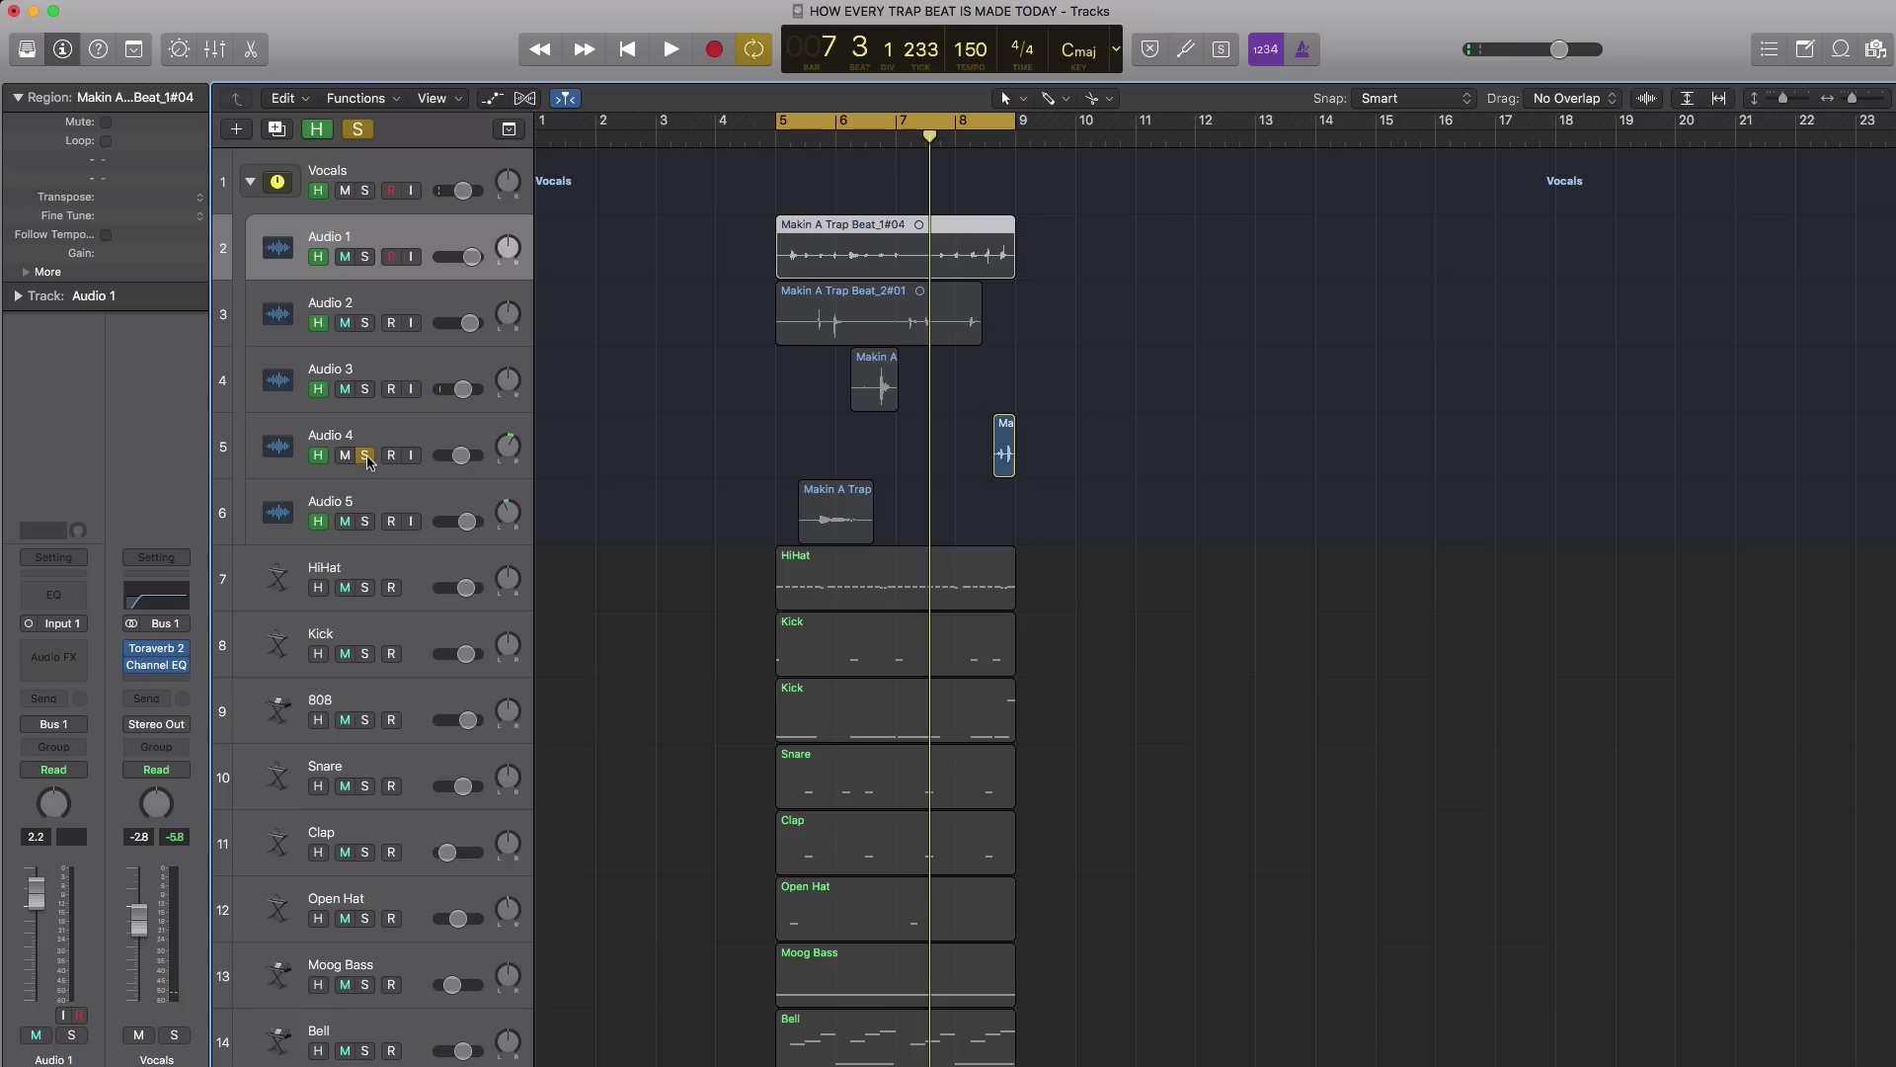
{"action": "key", "text": "space"}
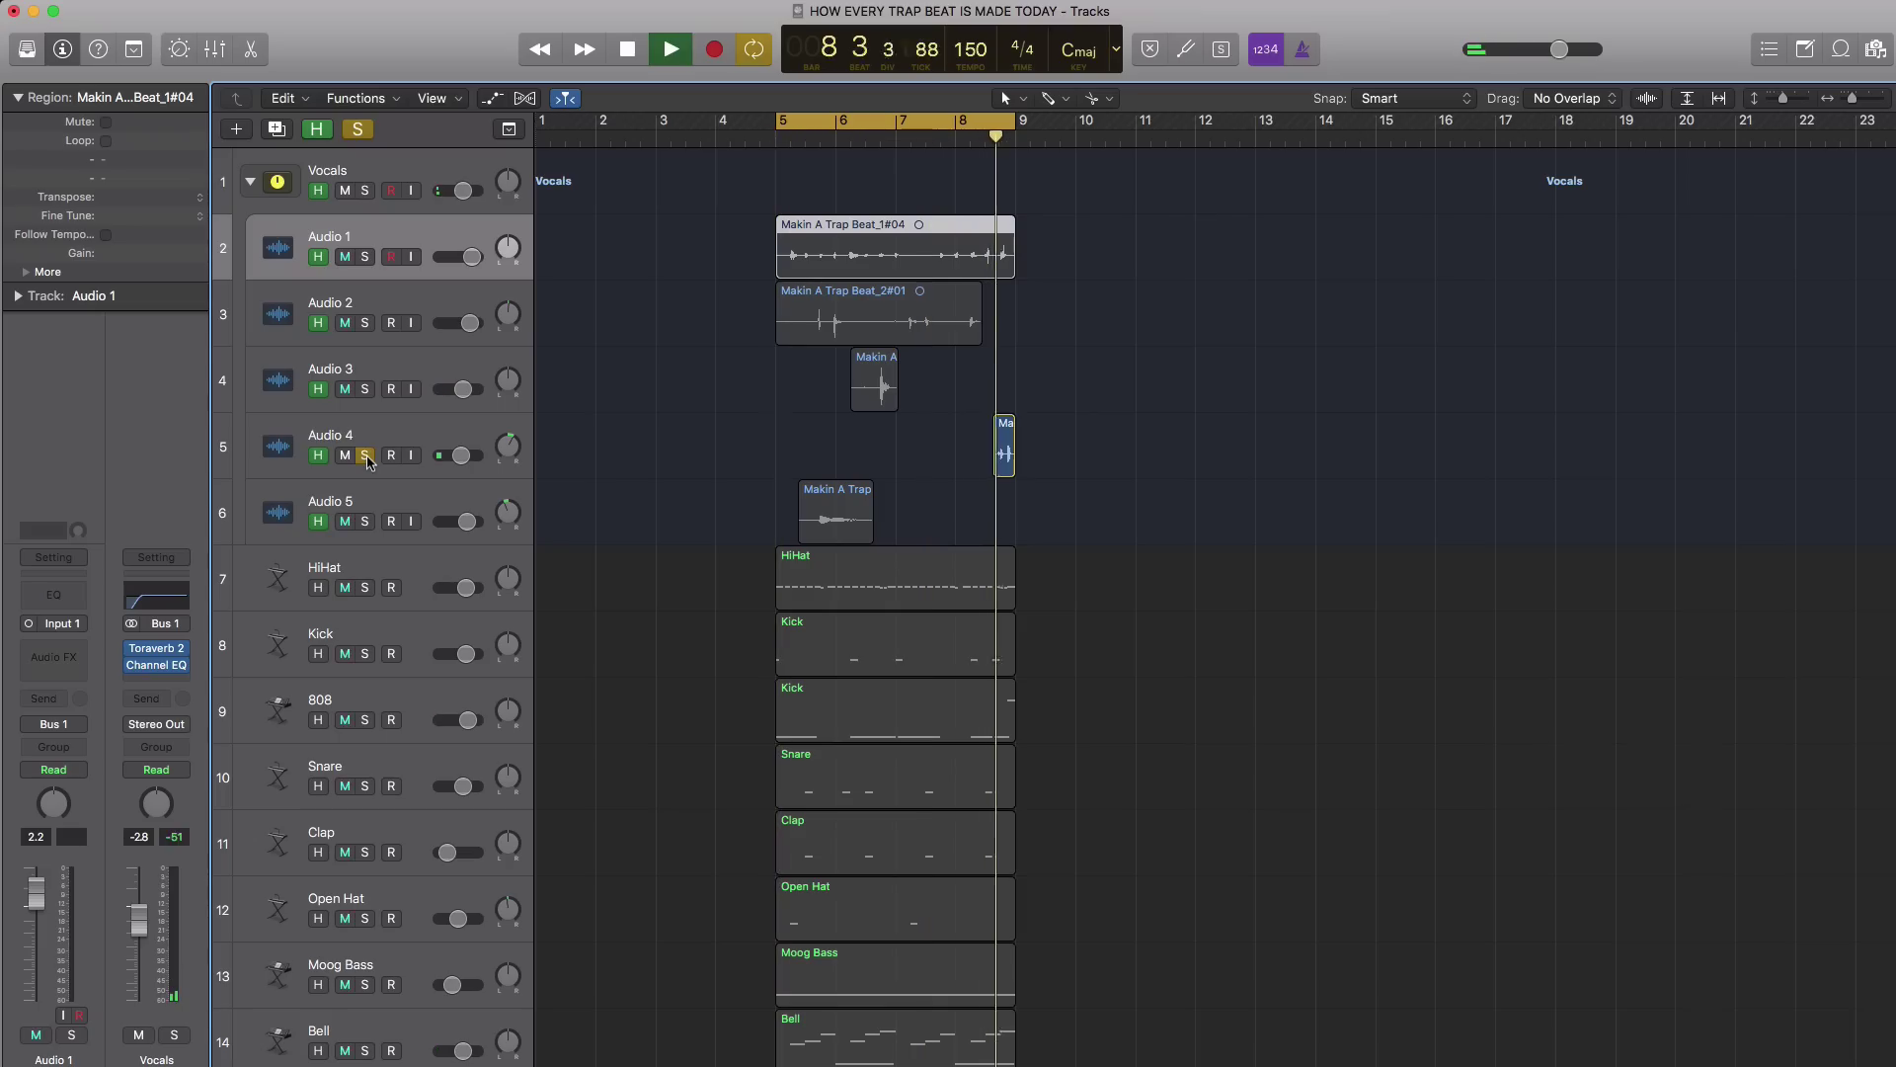
{"action": "key", "text": "space"}
{"action": "left_click", "coordinate": [366, 457]}
Solo Audio 5 and play it alone, leaving it soloed.
{"action": "left_click", "coordinate": [364, 522]}
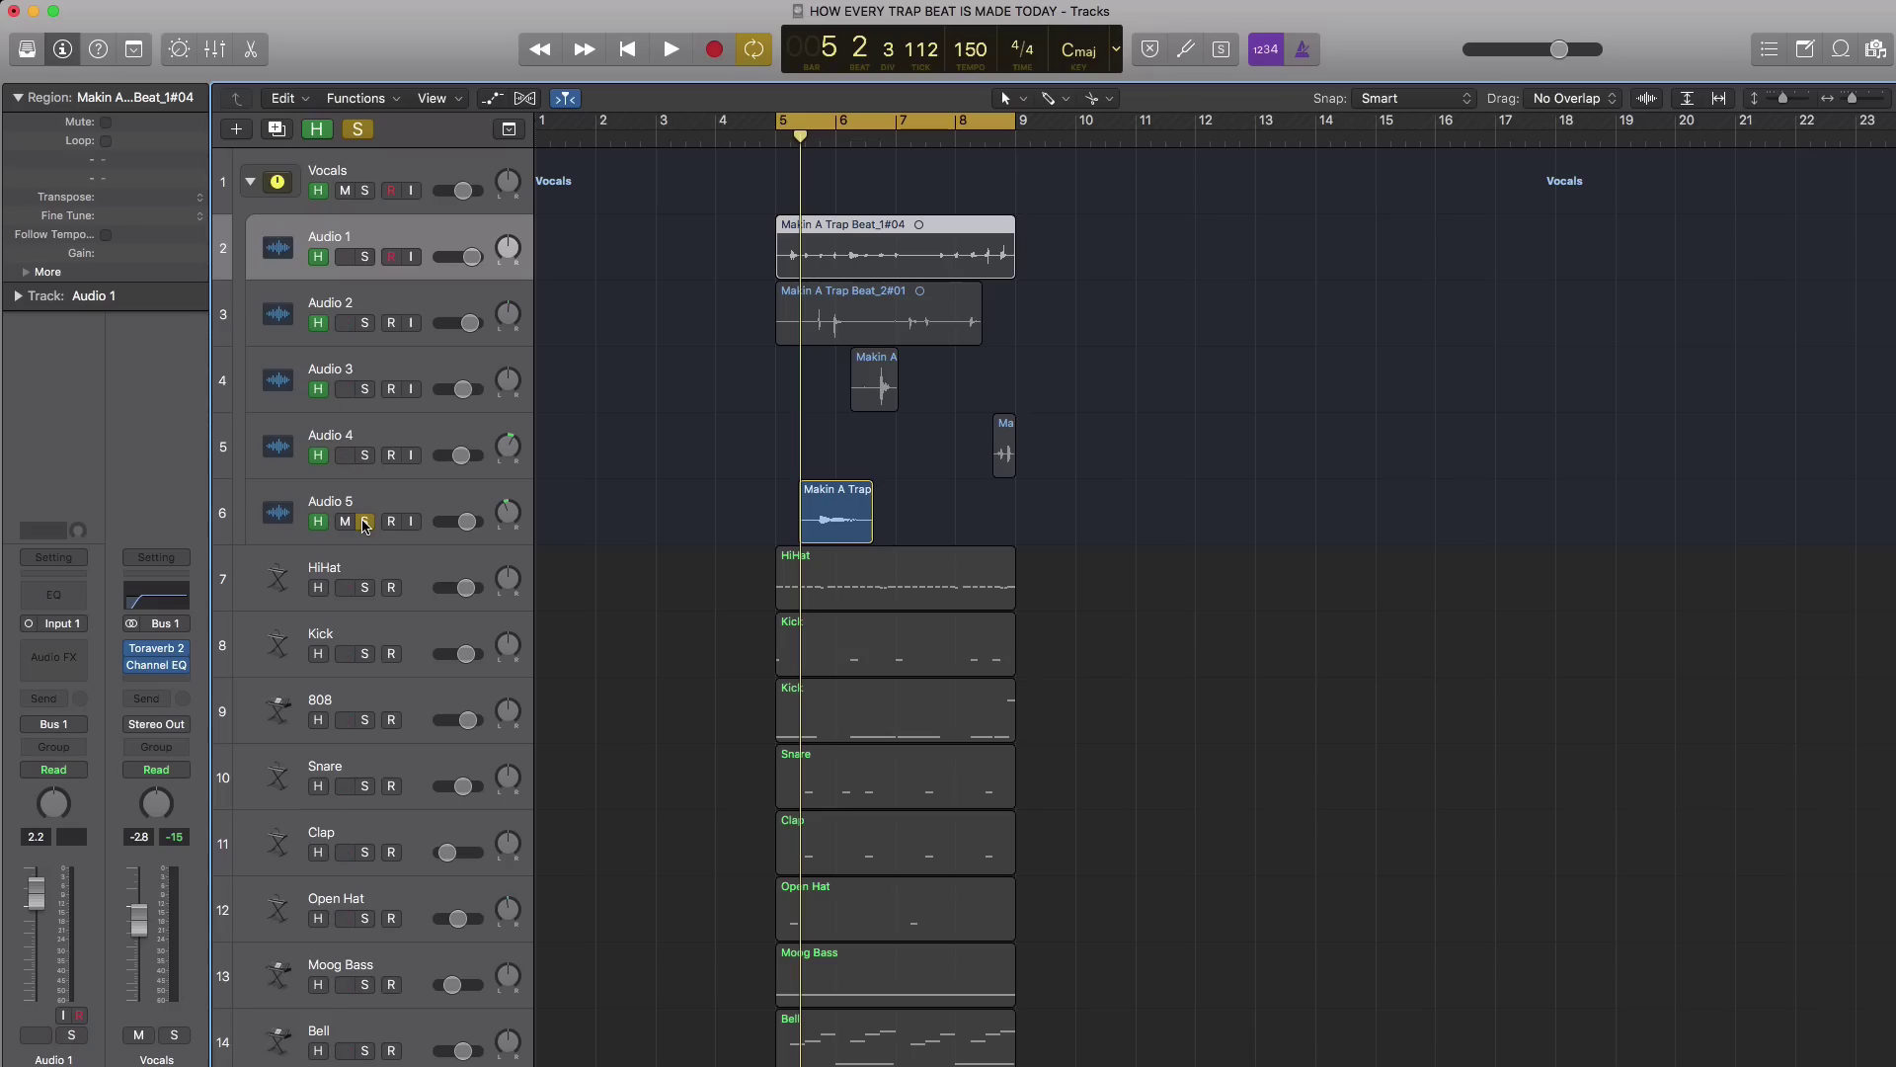
{"action": "key", "text": "space"}
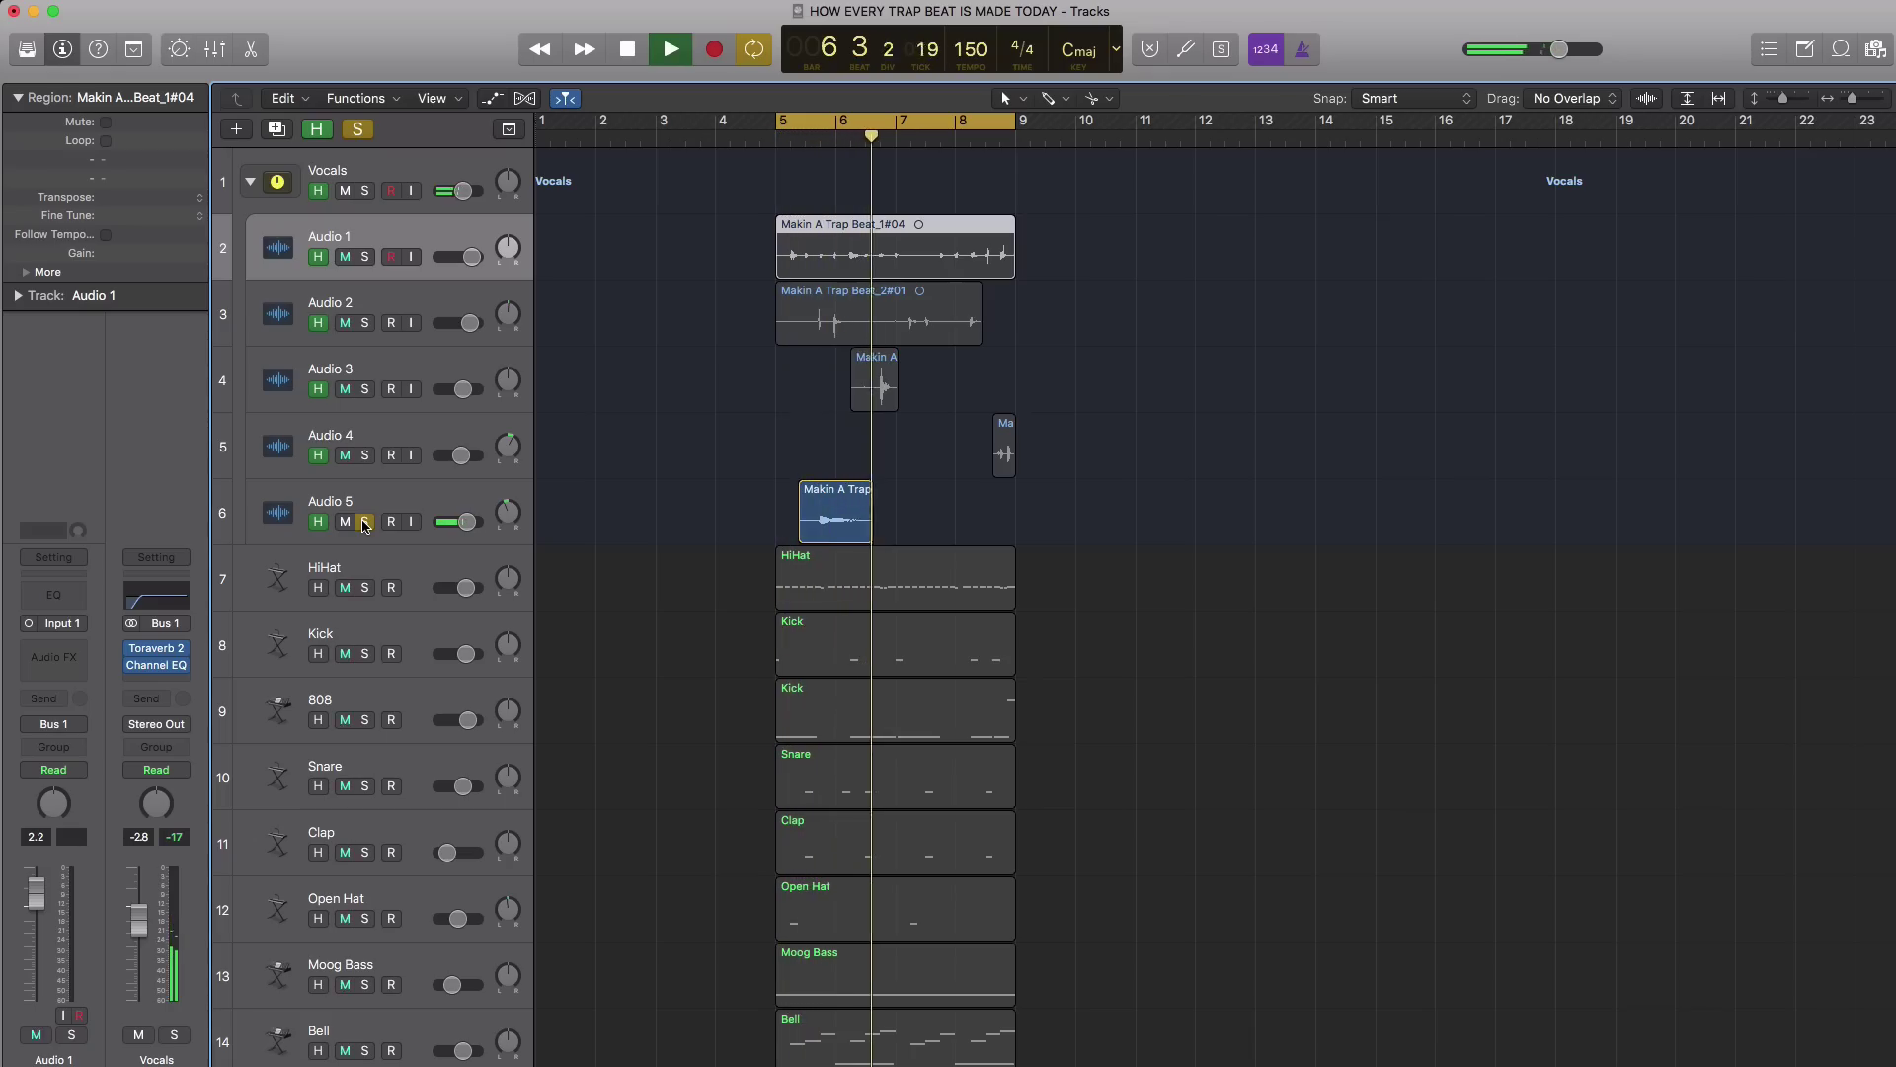
{"action": "key", "text": "space"}
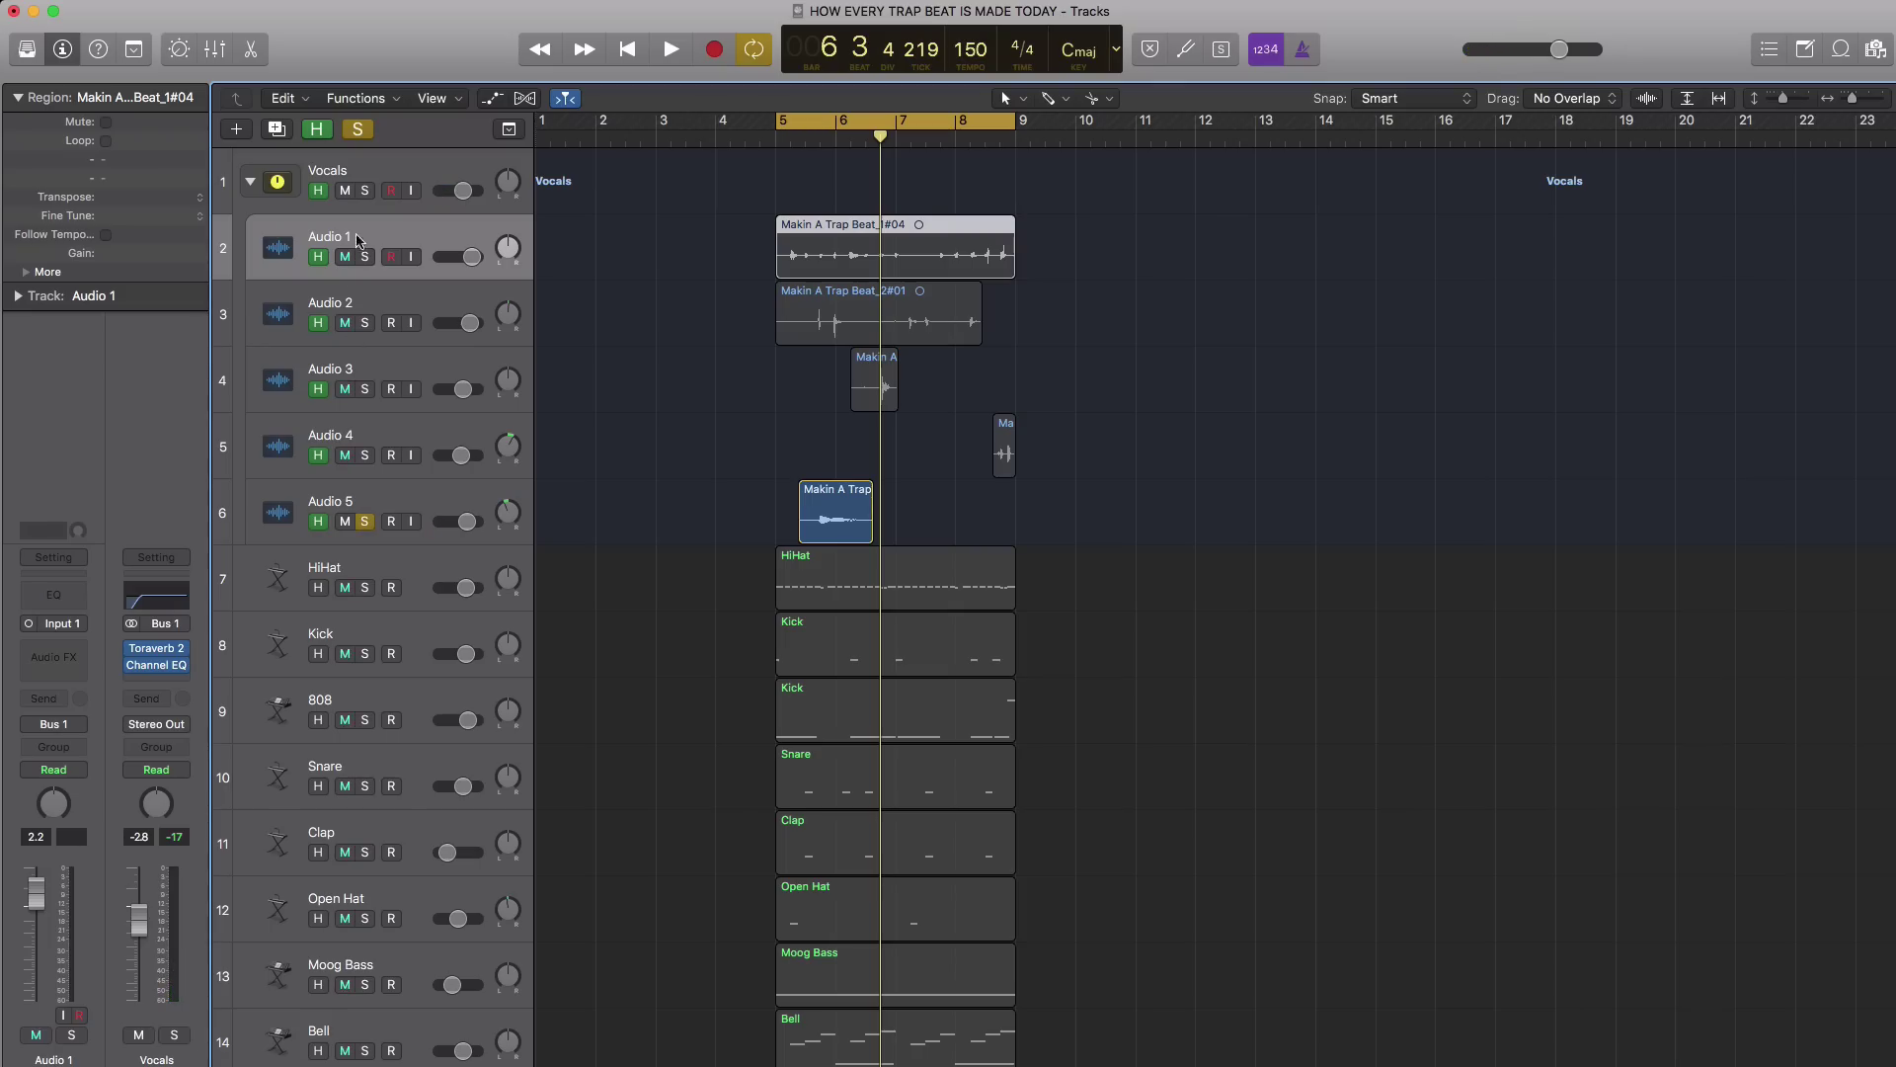
Play the soloed Vocals folder alone, then unsolo it and play the full beat with vocals.
{"action": "left_click", "coordinate": [366, 191]}
{"action": "left_click", "coordinate": [365, 190]}
{"action": "left_click", "coordinate": [365, 191]}
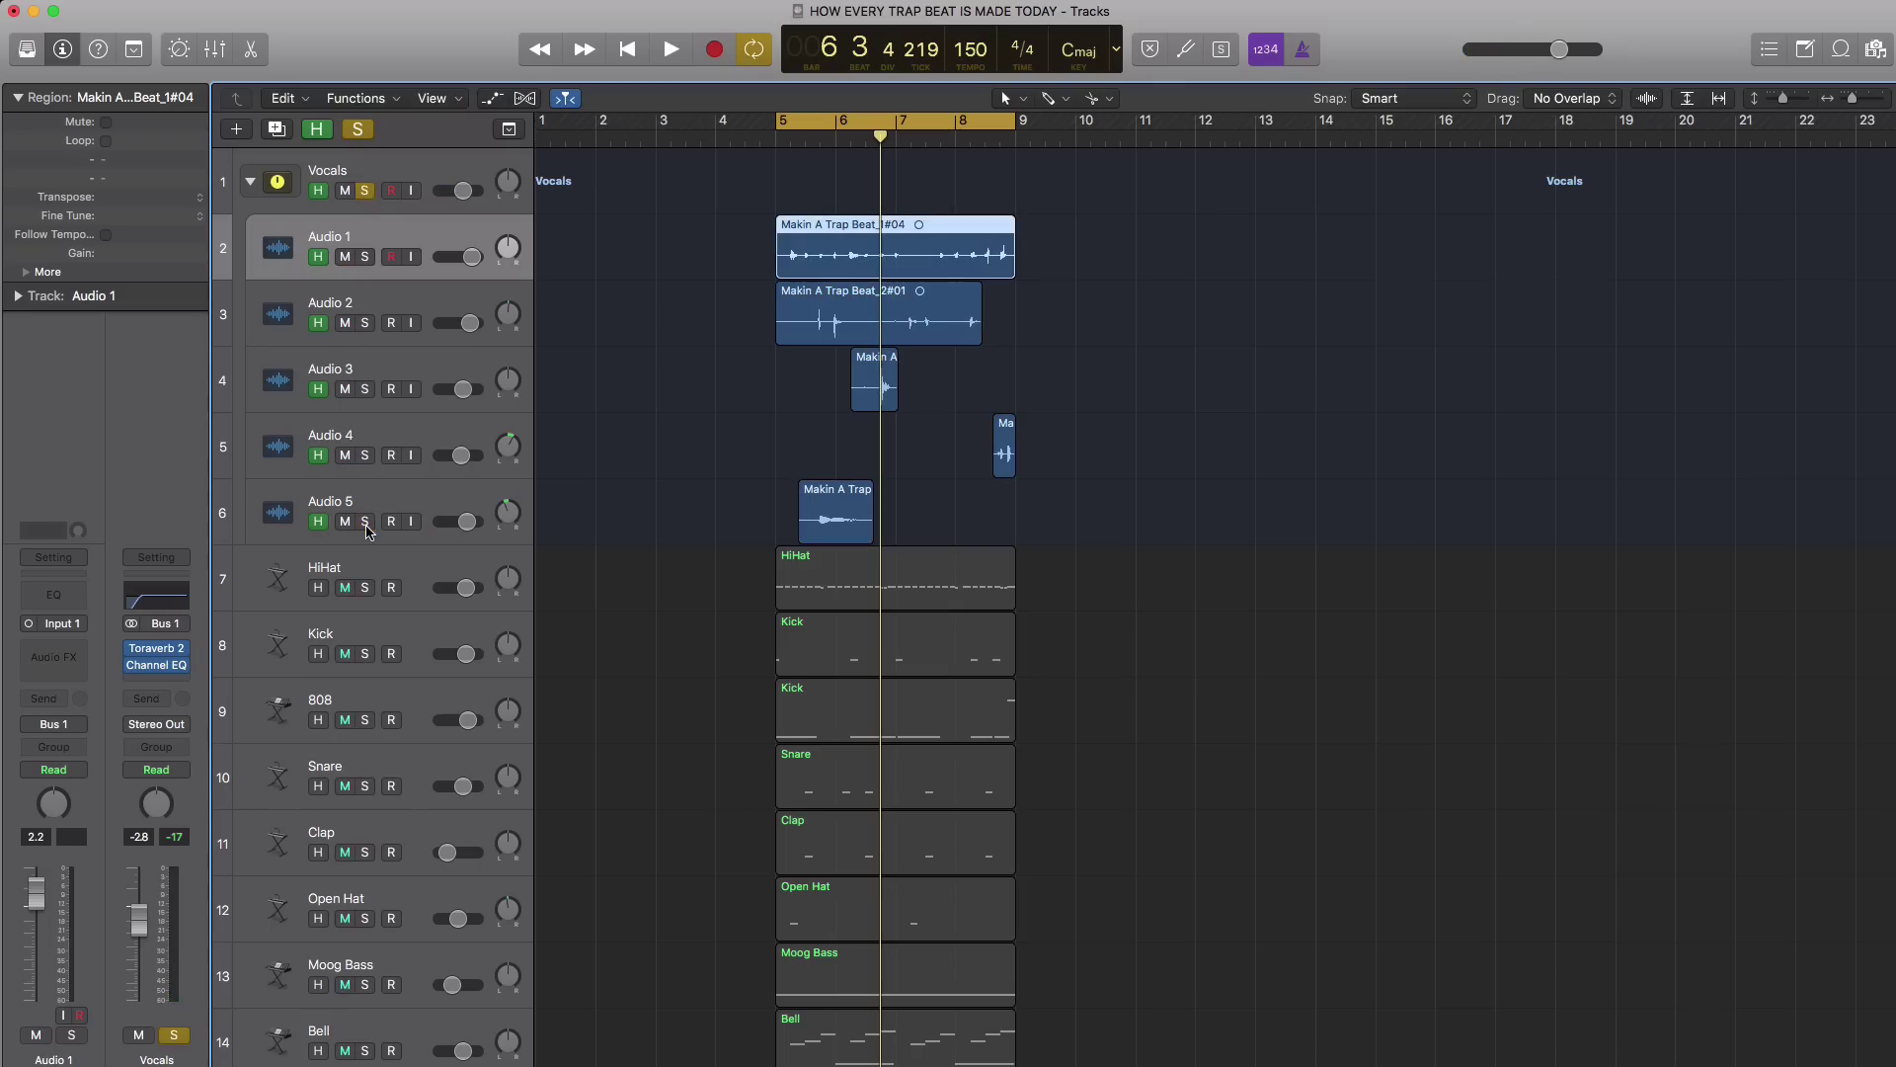
{"action": "key", "text": "space"}
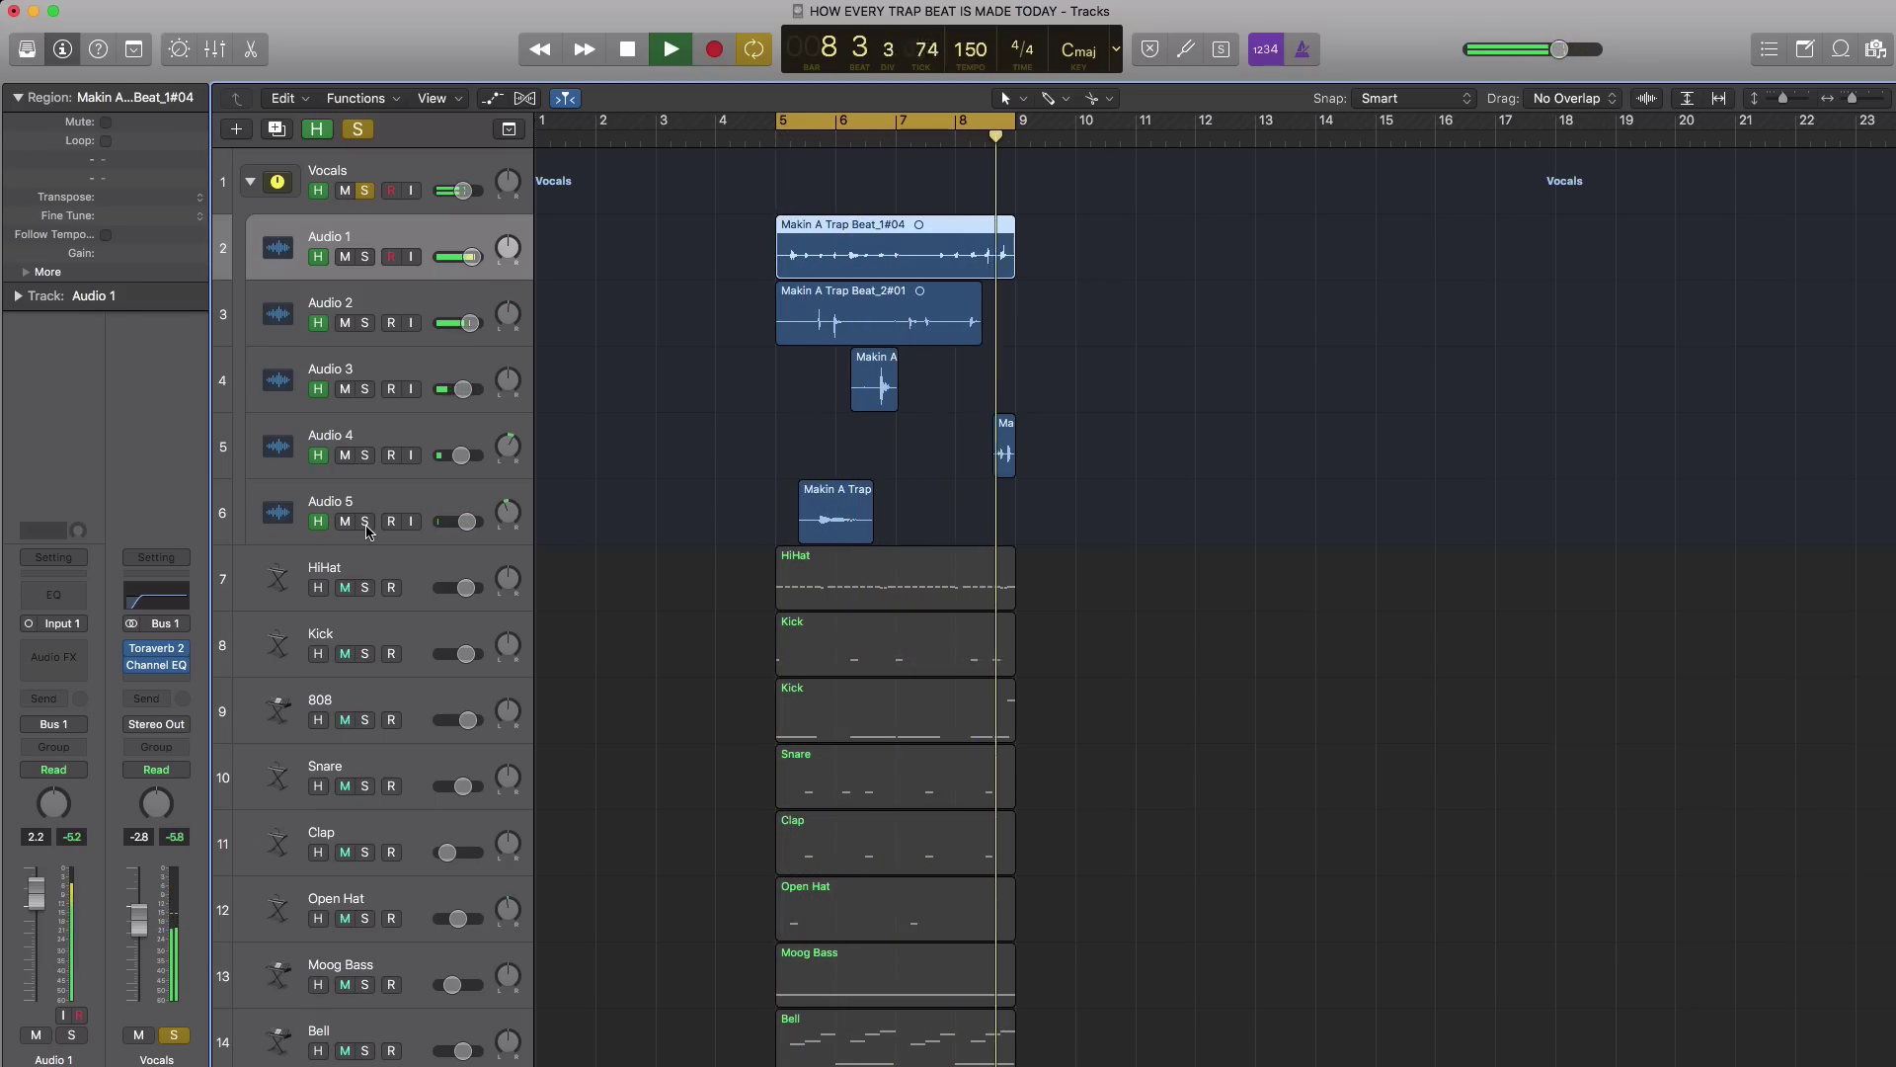
{"action": "key", "text": "space"}
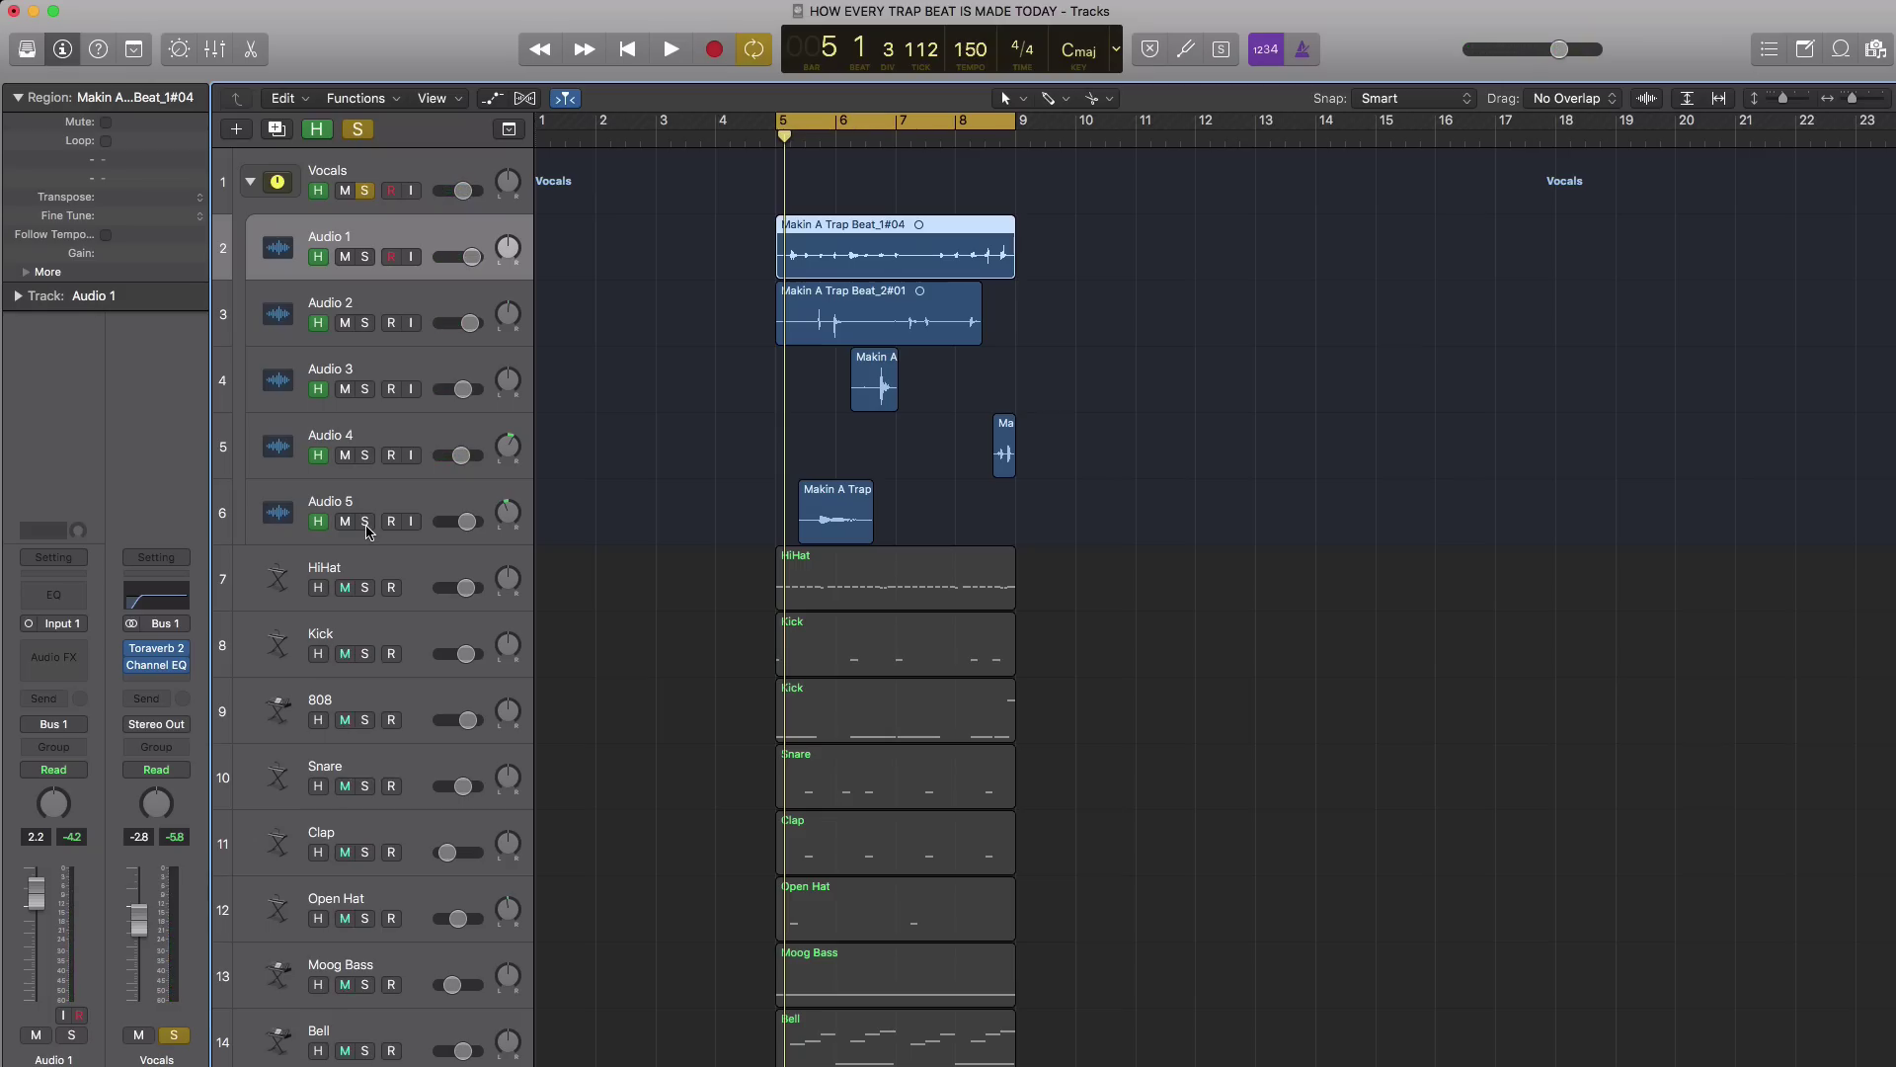
{"action": "left_click", "coordinate": [370, 200]}
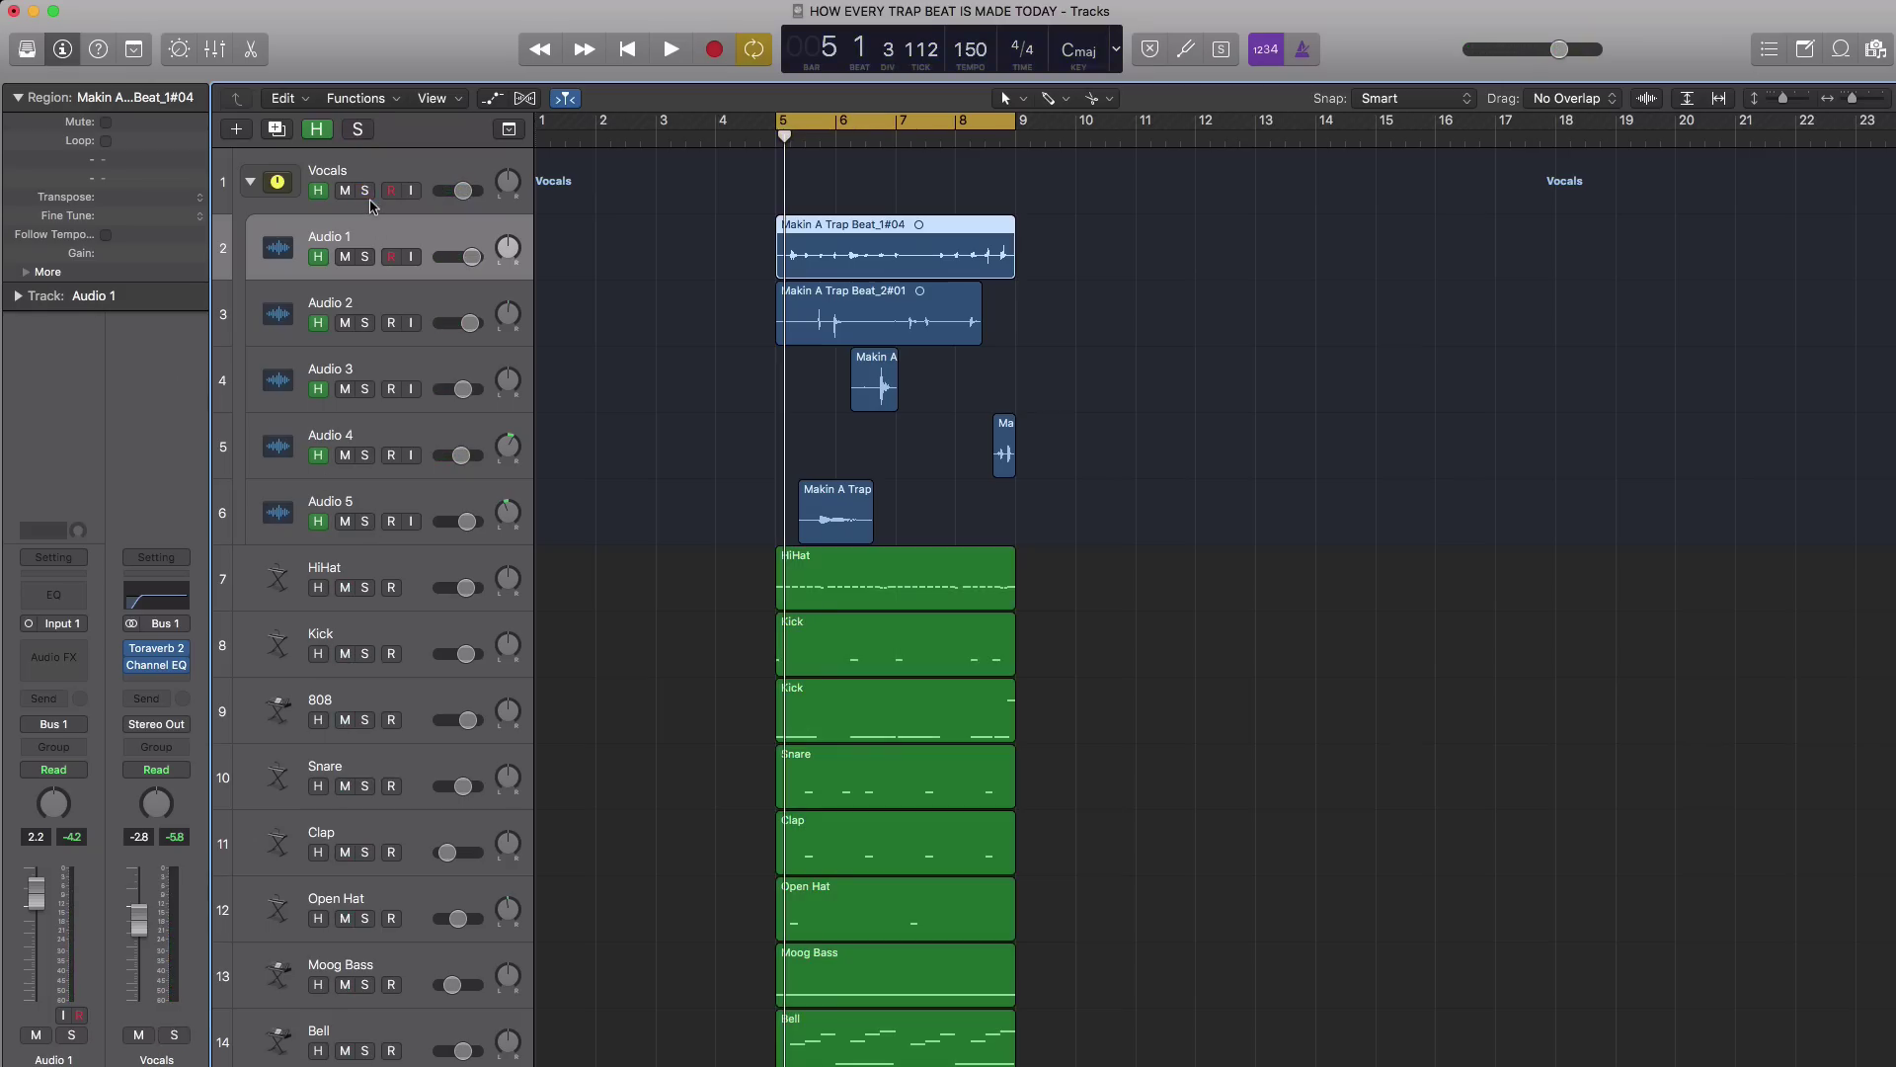
{"action": "key", "text": "space"}
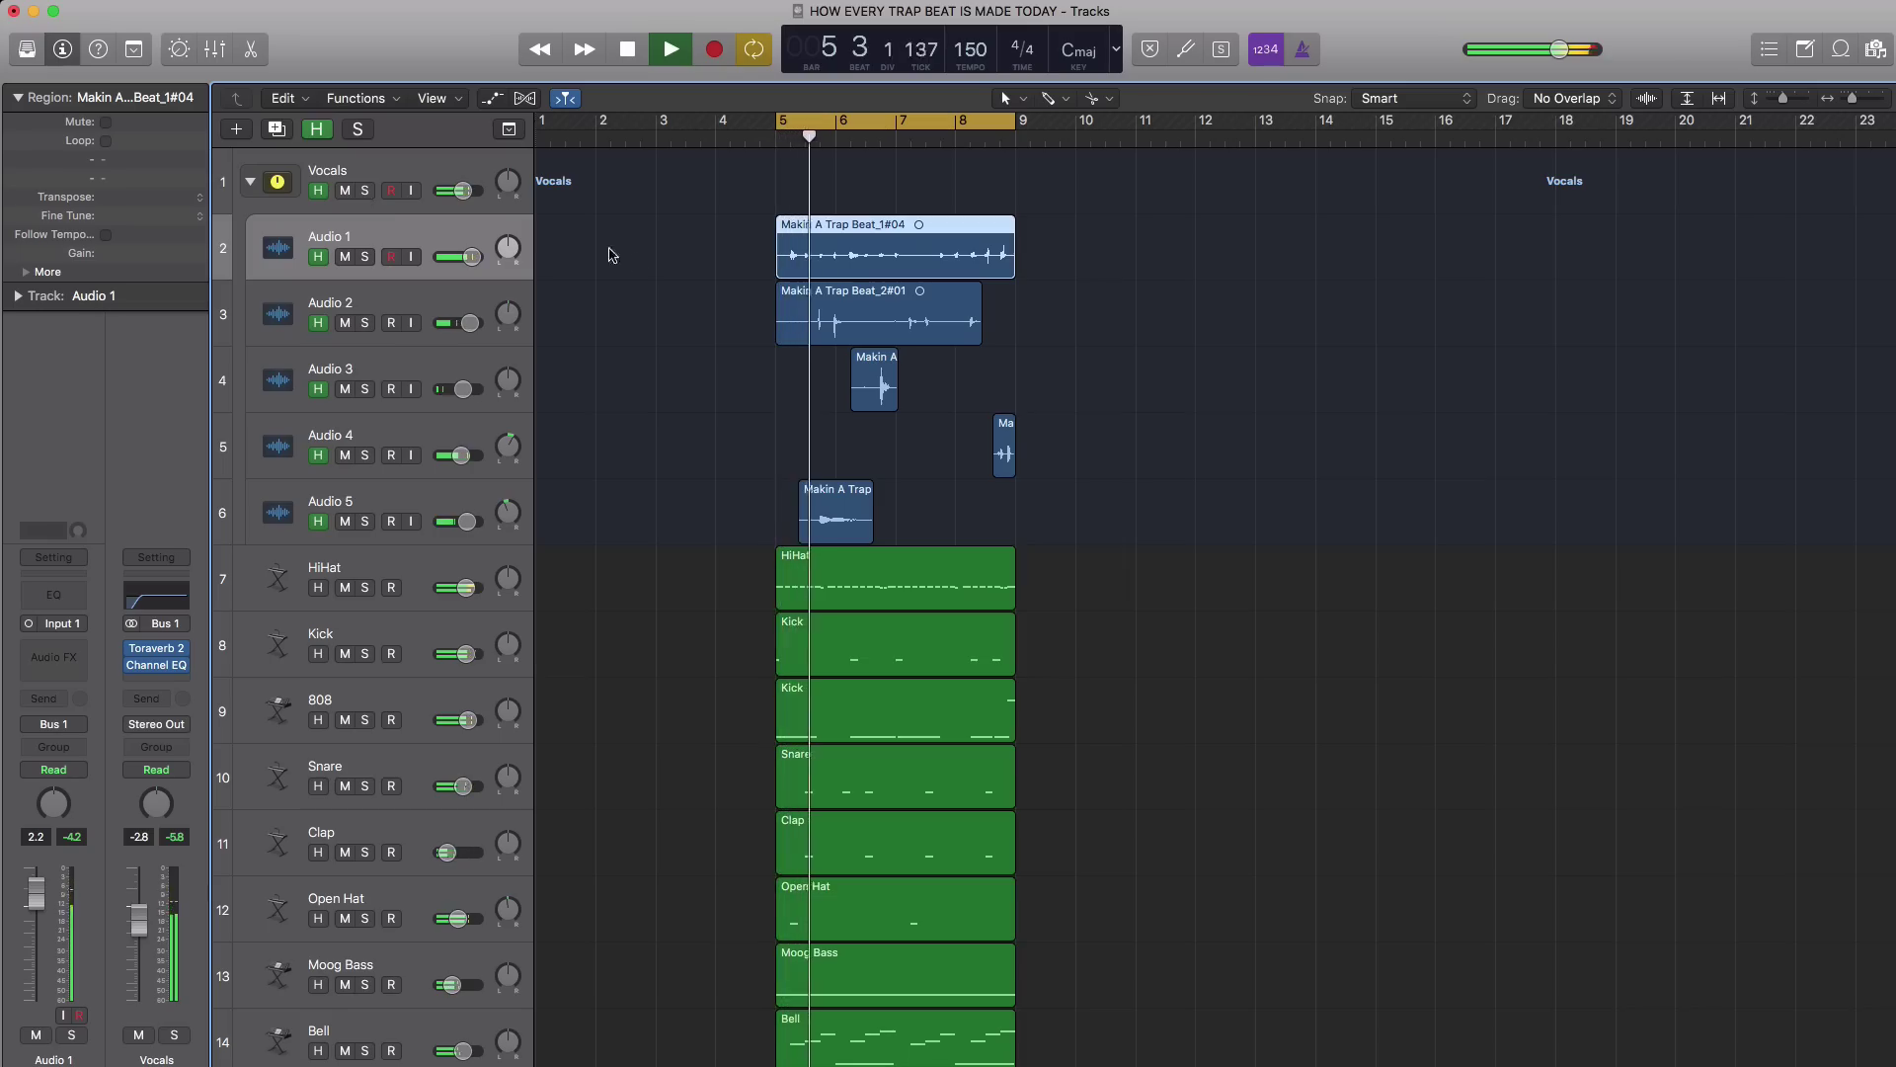
Zoom the Tracks area in on bars 5–9 and stop playback.
{"action": "scroll", "coordinate": [743, 313], "scroll_direction": "down", "scroll_amount": 1}
{"action": "scroll", "coordinate": [742, 312], "scroll_direction": "down", "scroll_amount": 2}
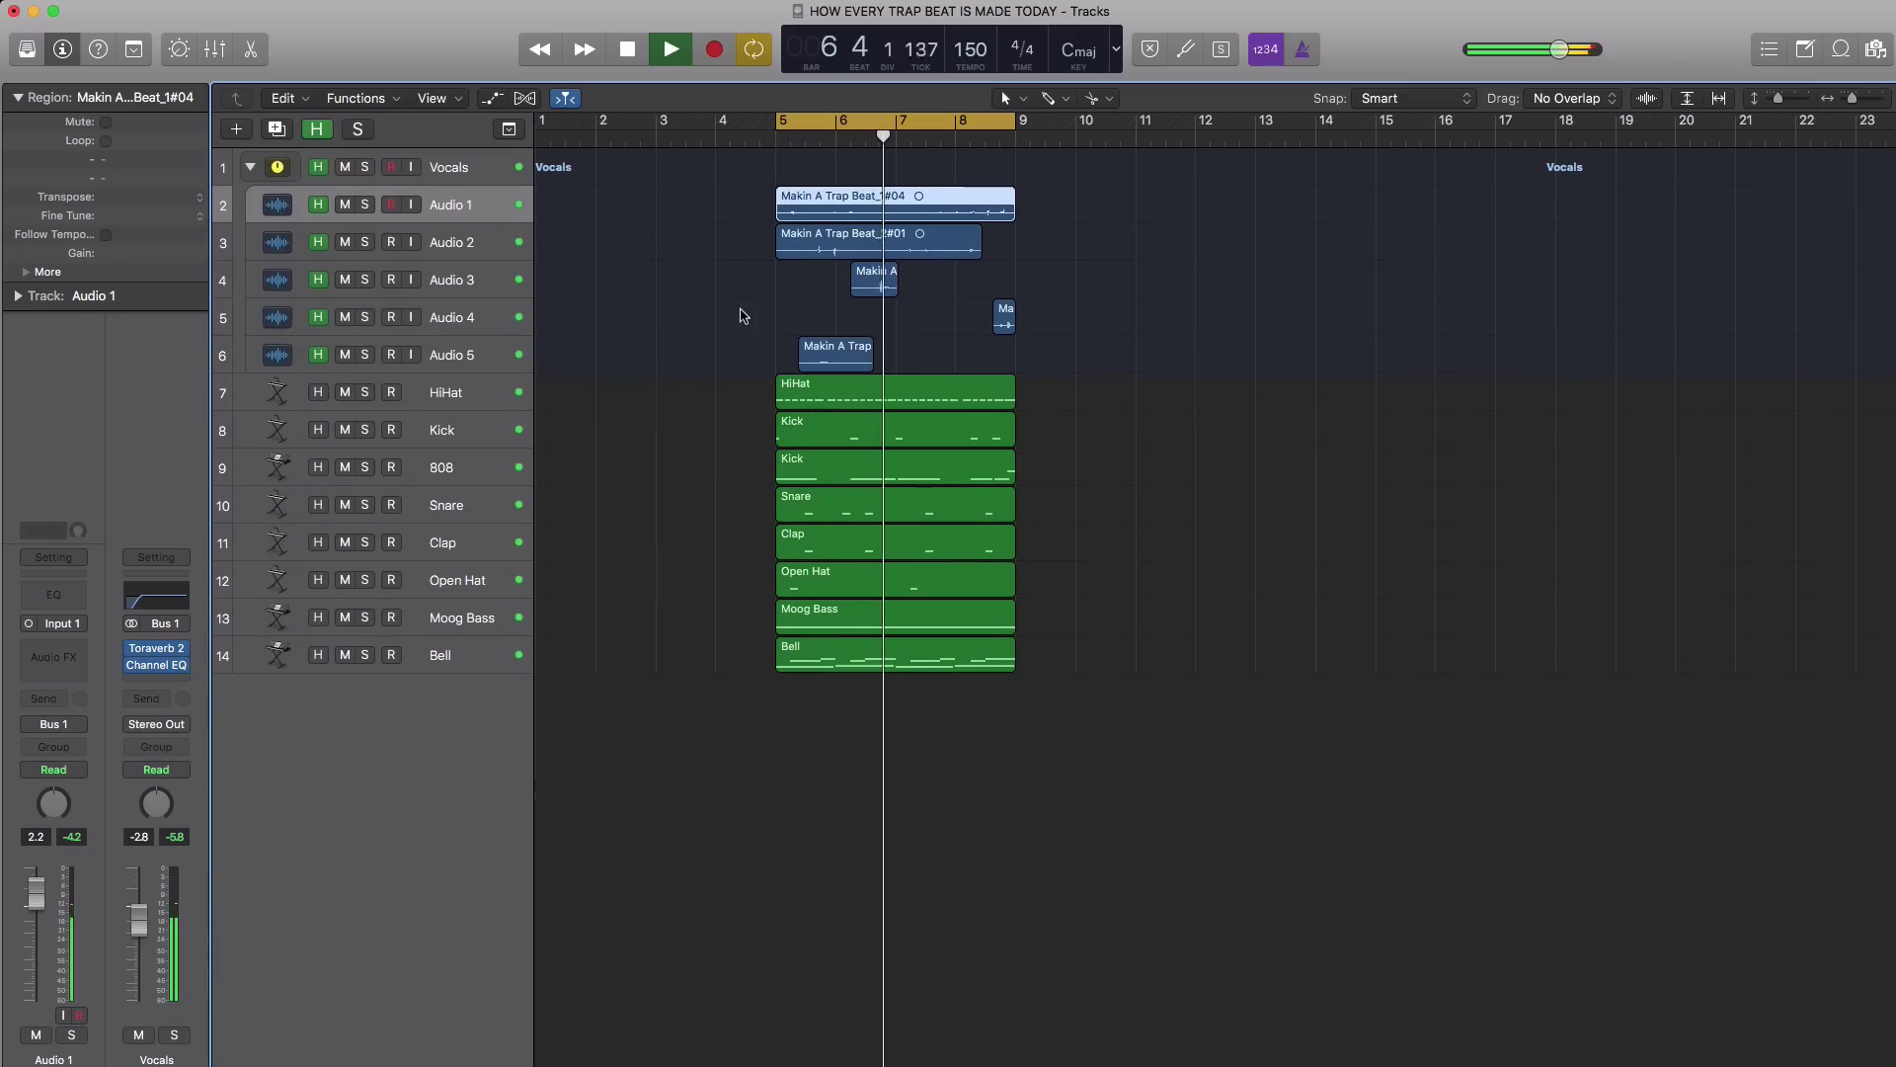
{"action": "scroll", "coordinate": [743, 312], "scroll_direction": "up", "scroll_amount": 1}
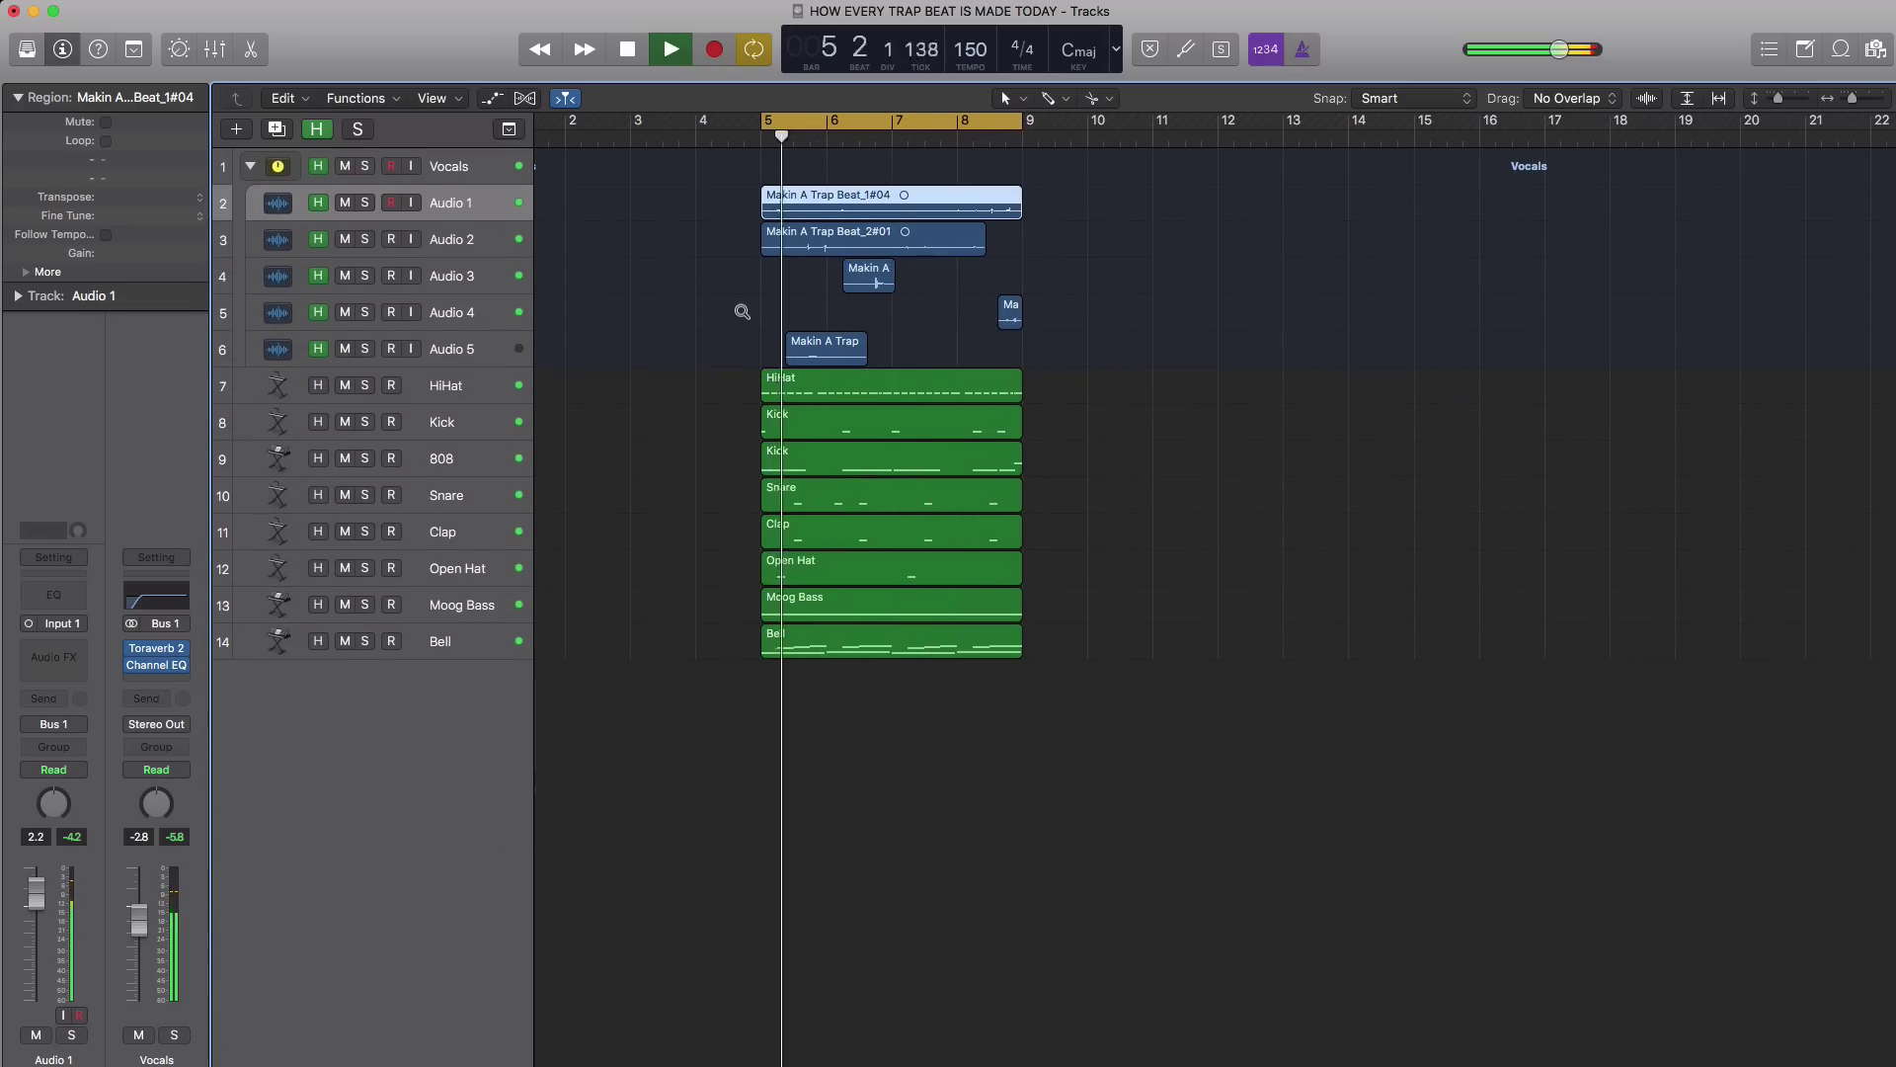
{"action": "scroll", "coordinate": [743, 312], "scroll_direction": "up", "scroll_amount": 3}
{"action": "scroll", "coordinate": [743, 312], "scroll_direction": "up", "scroll_amount": 2}
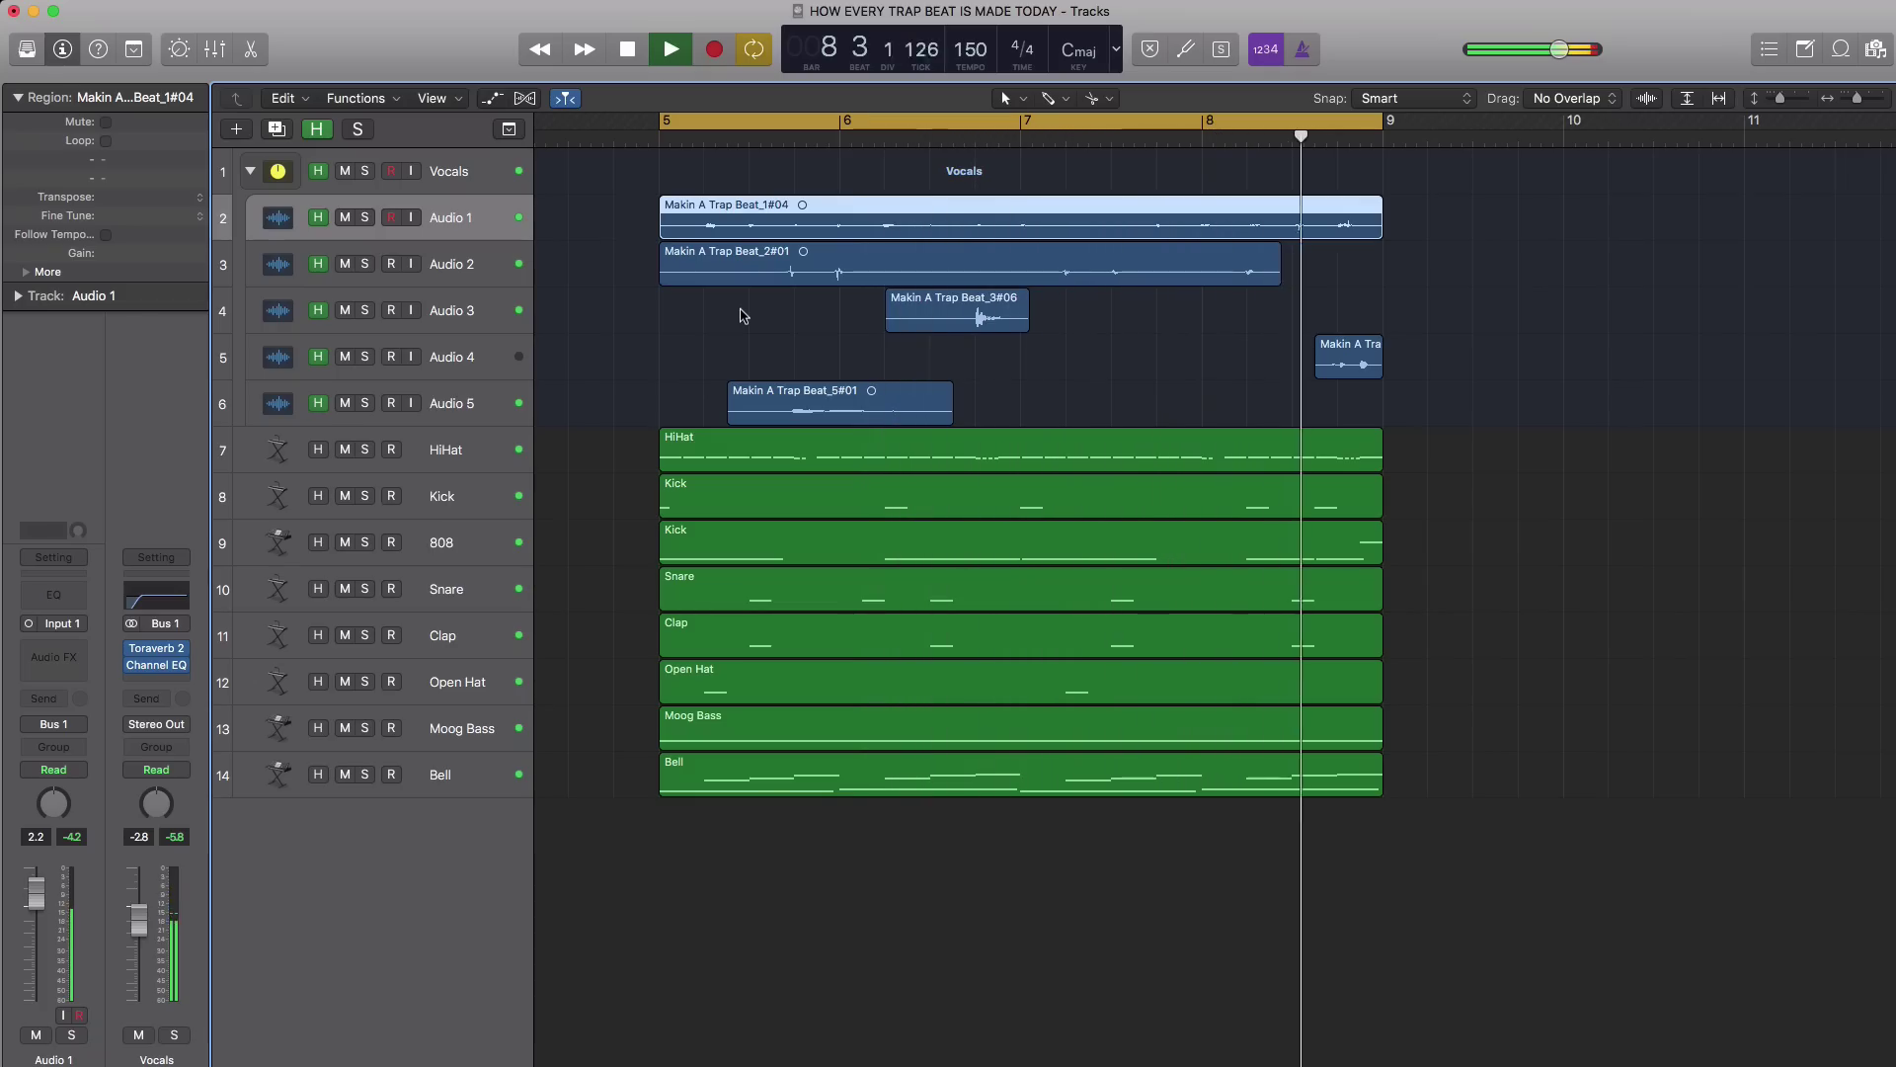
{"action": "key", "text": "space"}
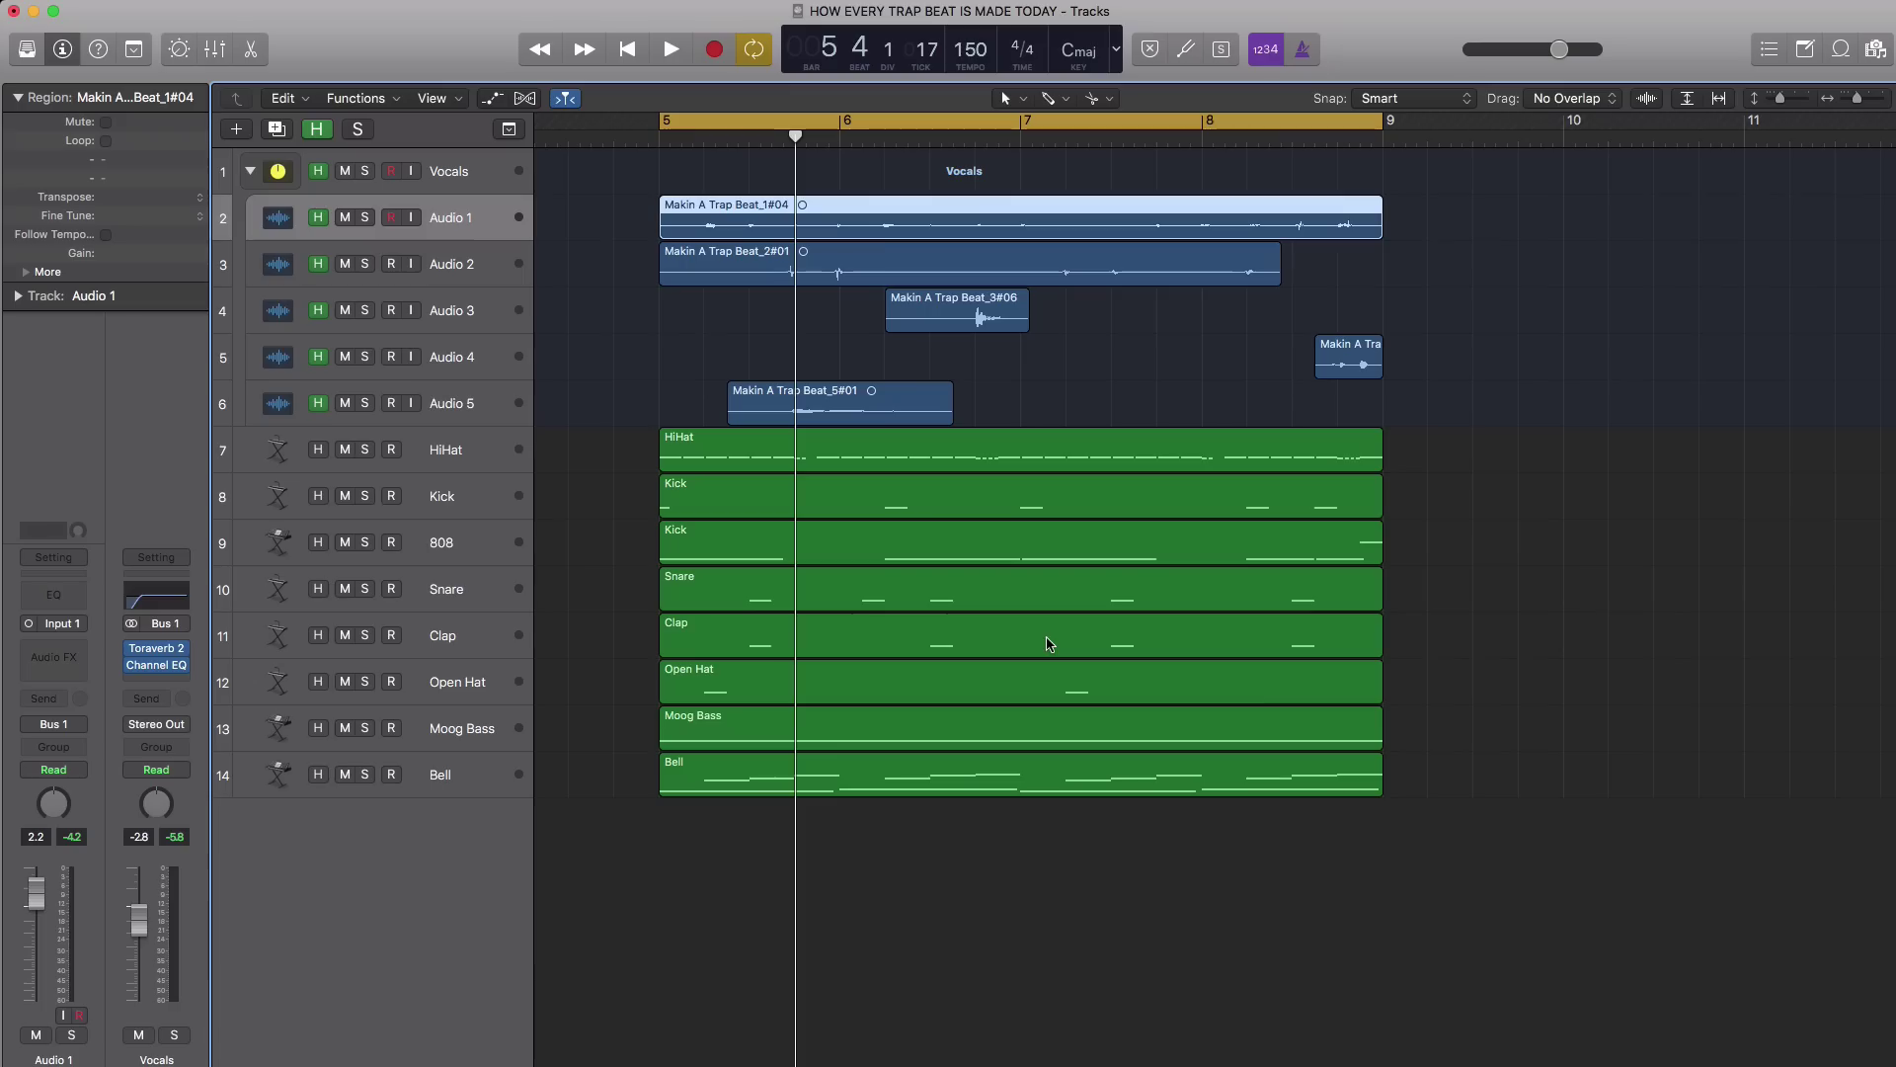
{"action": "left_click", "coordinate": [1145, 859]}
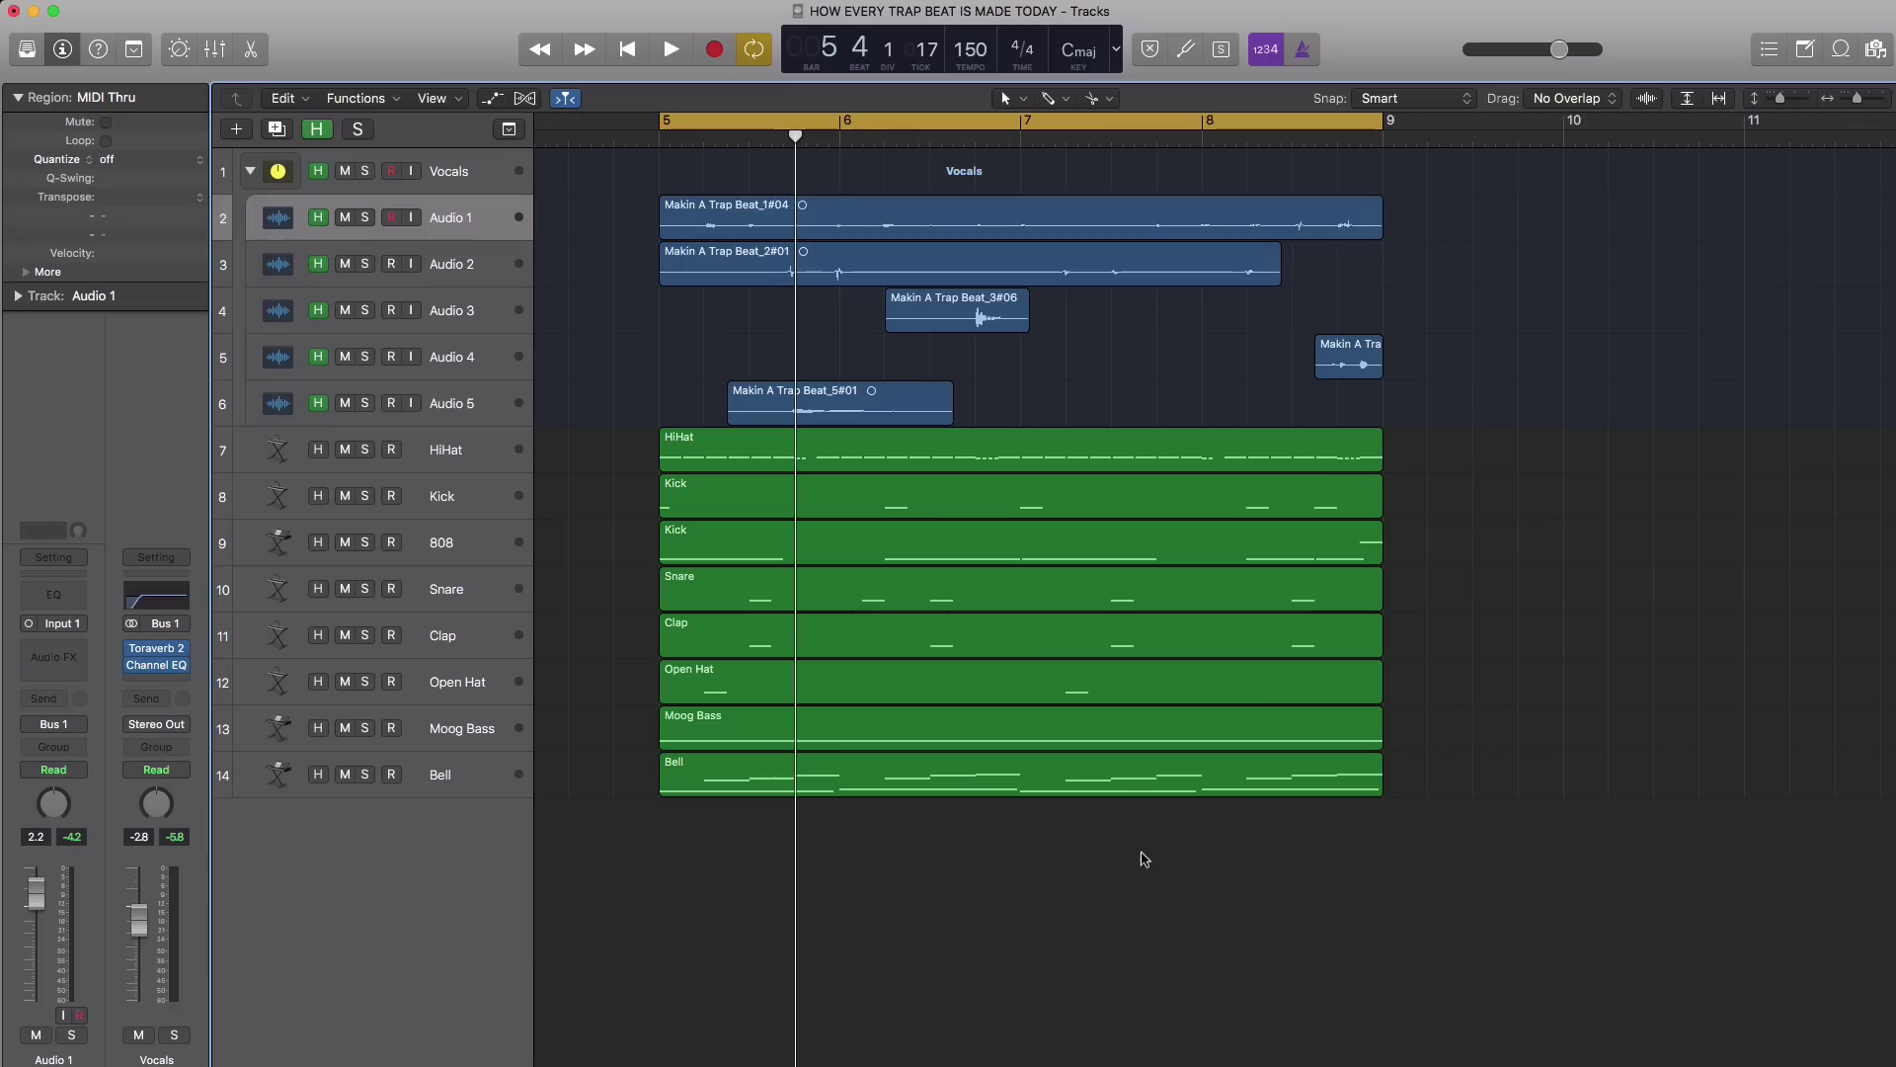